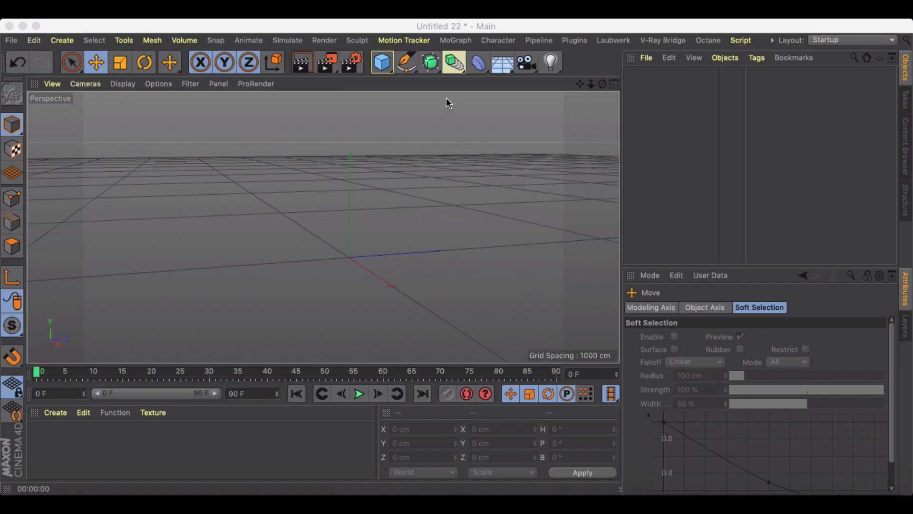
Add a cube primitive to the scene and frame it closely in the perspective view
alt+drag(372, 198, 398, 212)
click(381, 62)
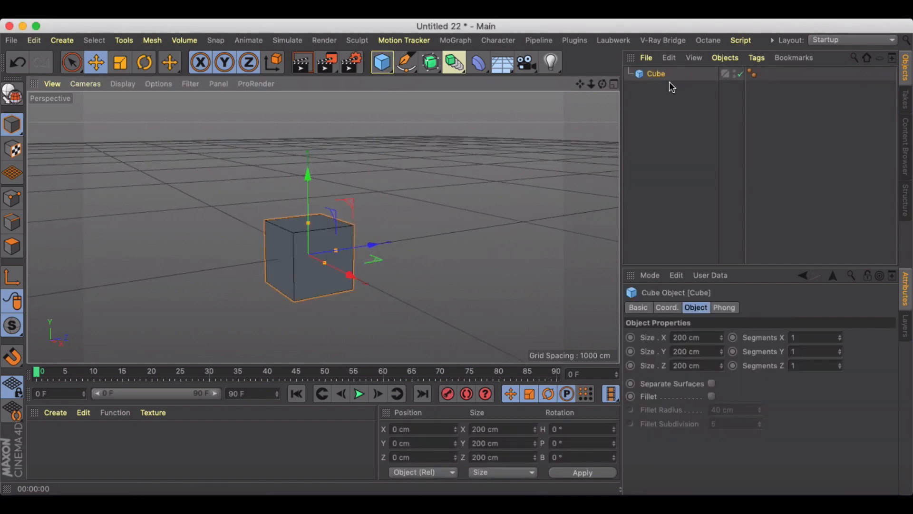
click(123, 84)
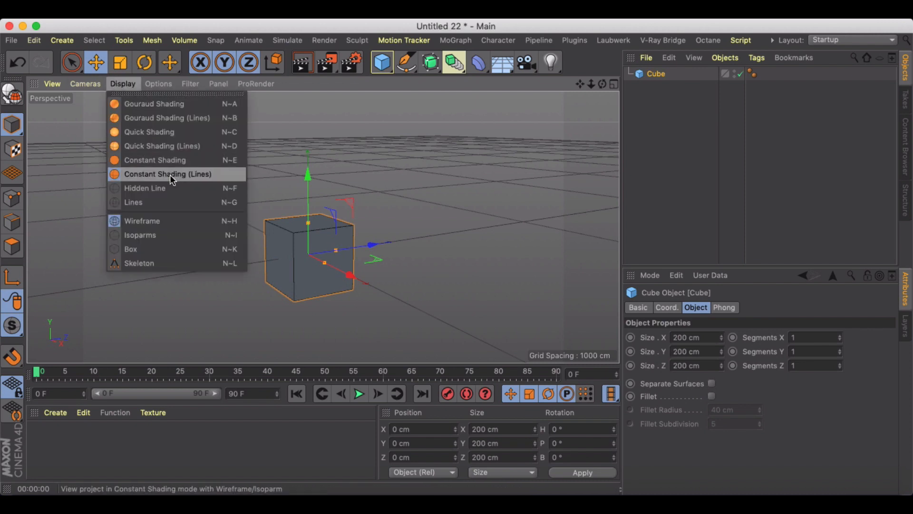
click(251, 30)
scroll(279, 253, up, 3)
alt+drag(279, 253, 326, 247)
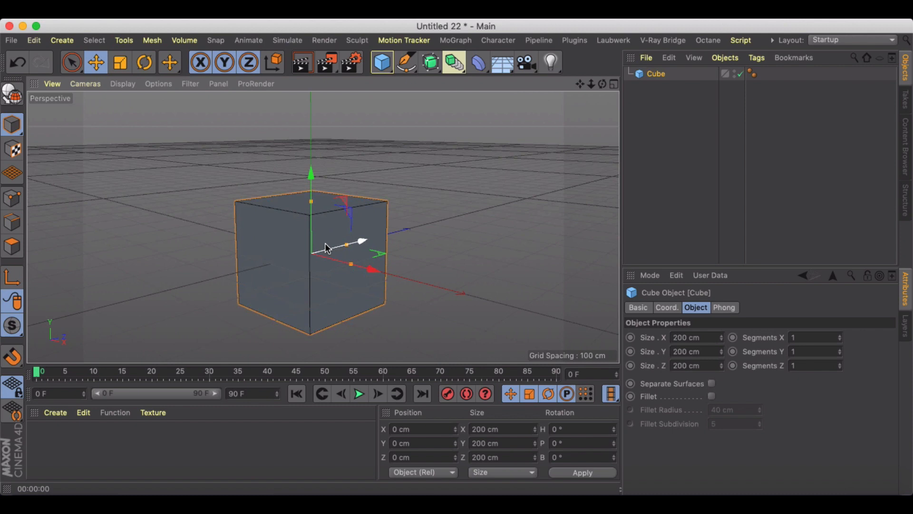
Set the cube's Segments X to 5
click(839, 336)
click(839, 336)
click(839, 336)
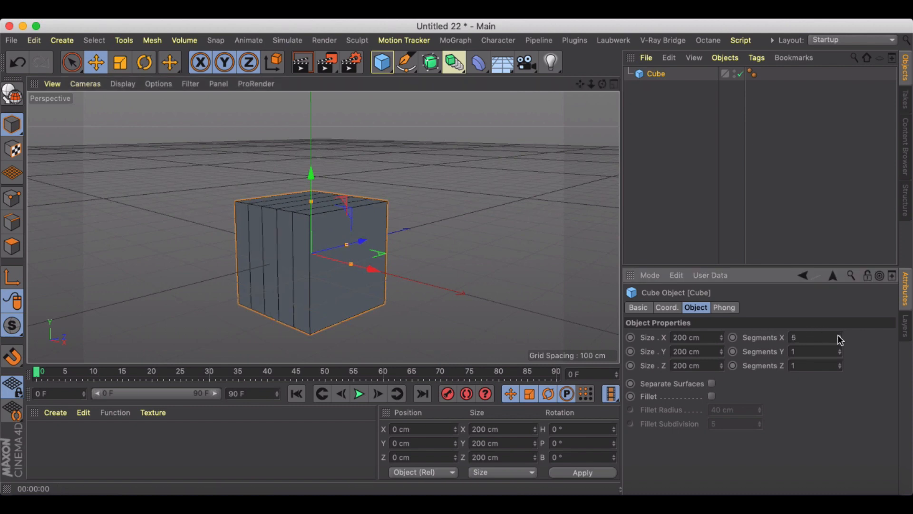
mouse_move(287, 243)
alt+mouse_down()
mouse_move(342, 251)
mouse_move(358, 236)
mouse_move(238, 255)
mouse_move(285, 234)
alt+mouse_up()
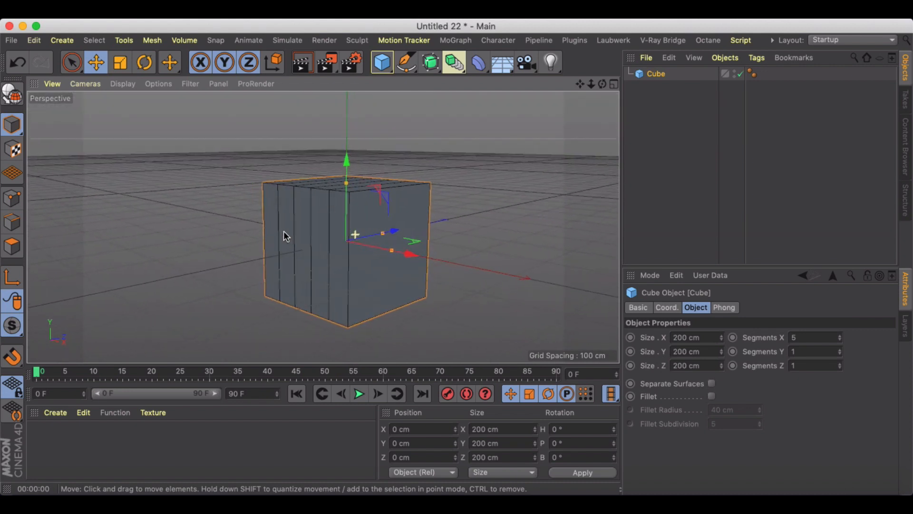
Try Gouraud Shading in the perspective view, but settle on Quick Shading (Lines) as its display mode
click(123, 85)
click(148, 104)
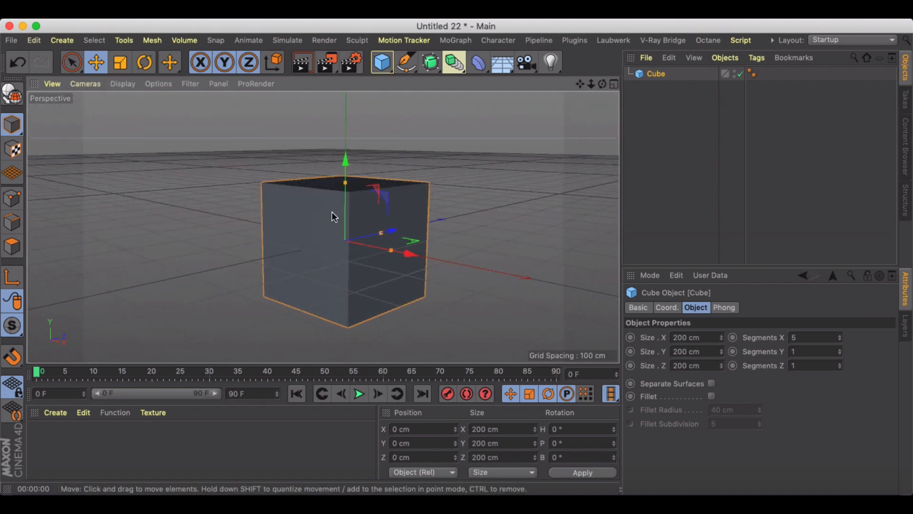
click(123, 84)
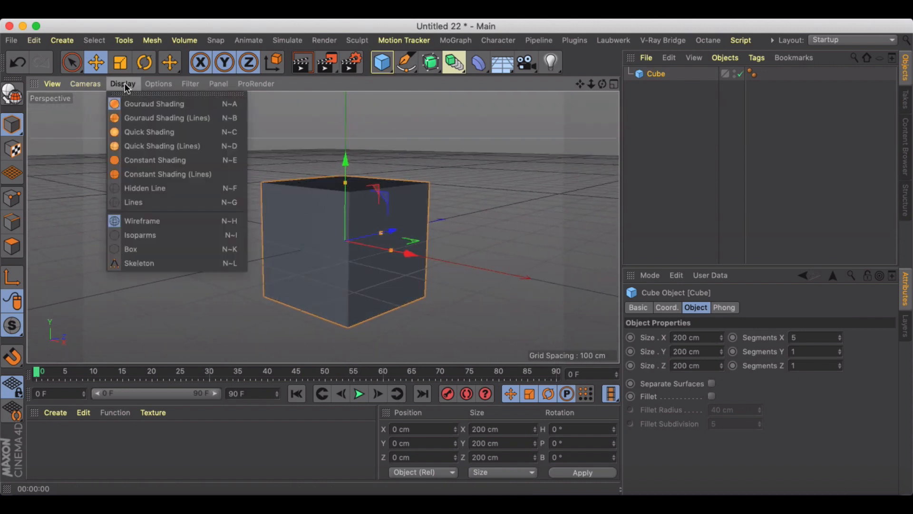
click(149, 146)
alt+drag(343, 228, 309, 231)
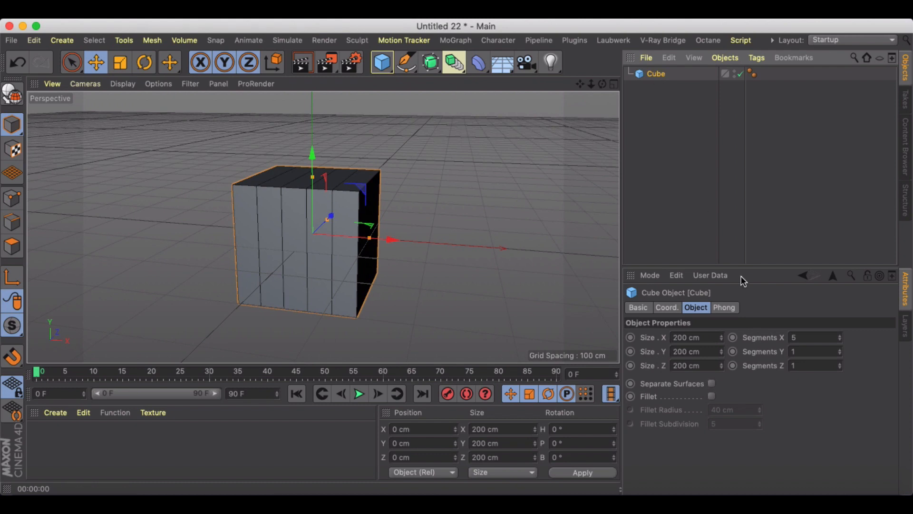
alt+drag(418, 279, 229, 248)
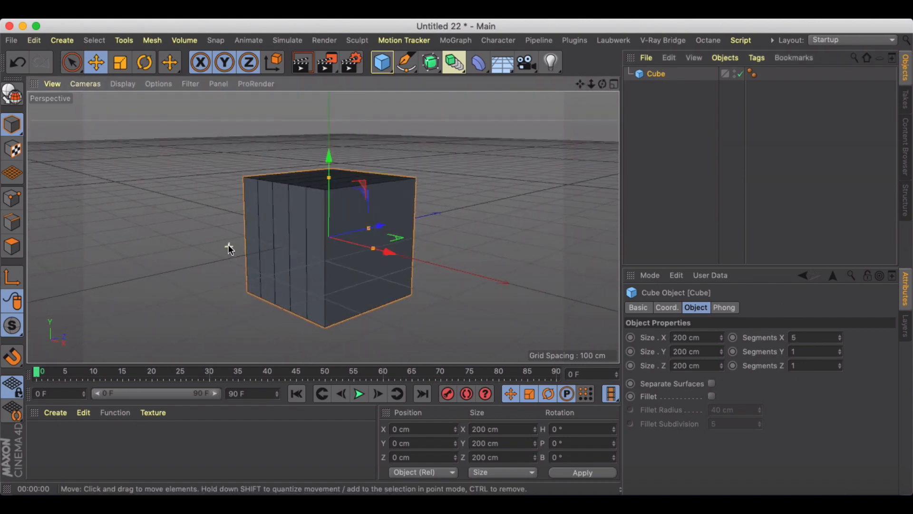
Make the cube editable and switch to polygon mode
click(12, 94)
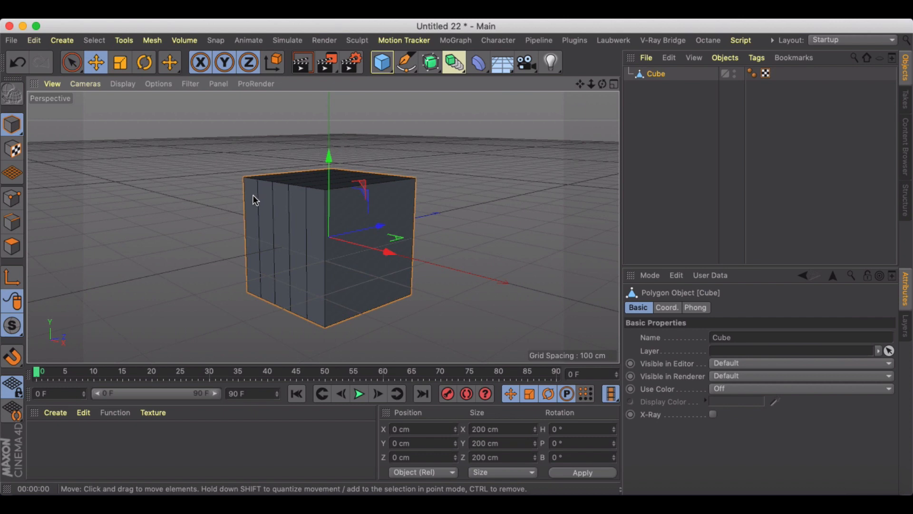
click(12, 246)
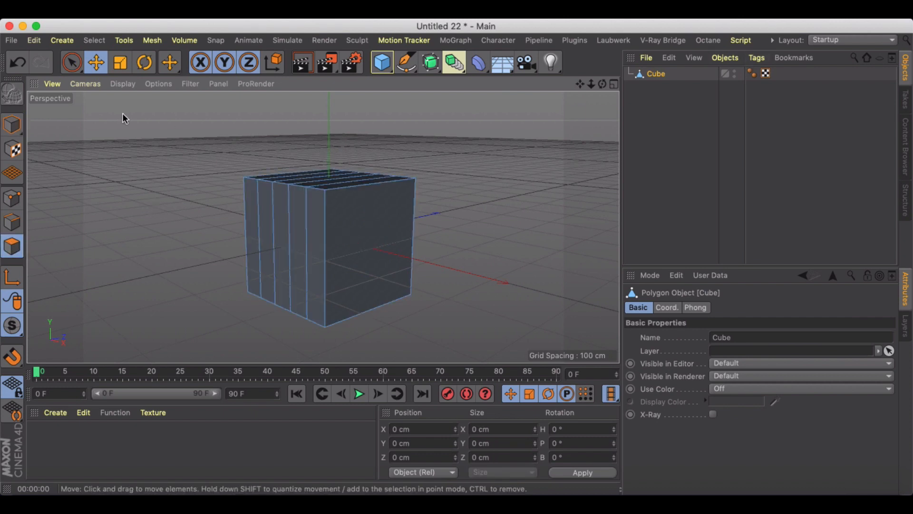
click(596, 18)
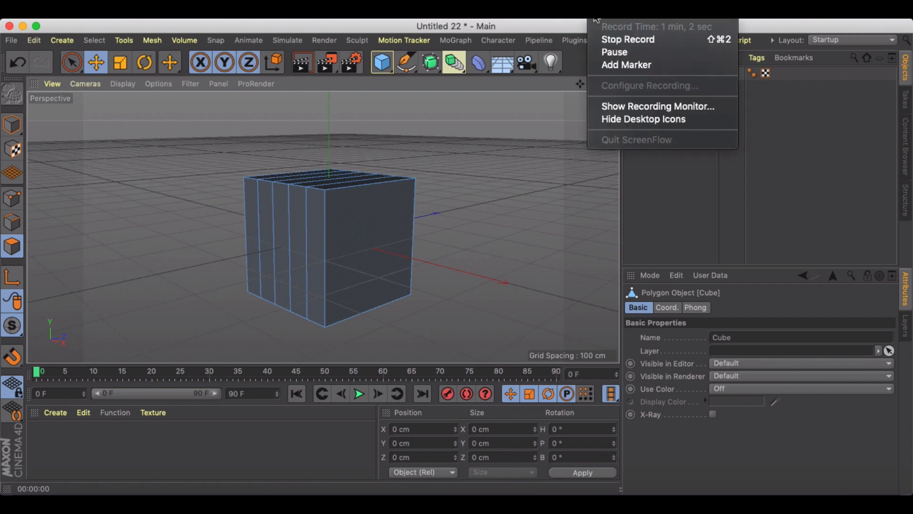
click(610, 54)
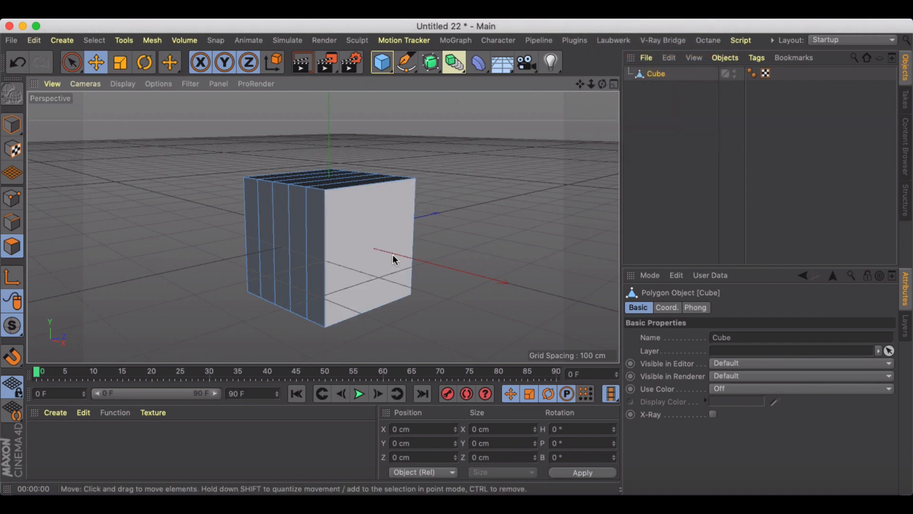
mouse_move(367, 238)
alt+mouse_down()
mouse_move(349, 232)
mouse_move(375, 242)
alt+mouse_up()
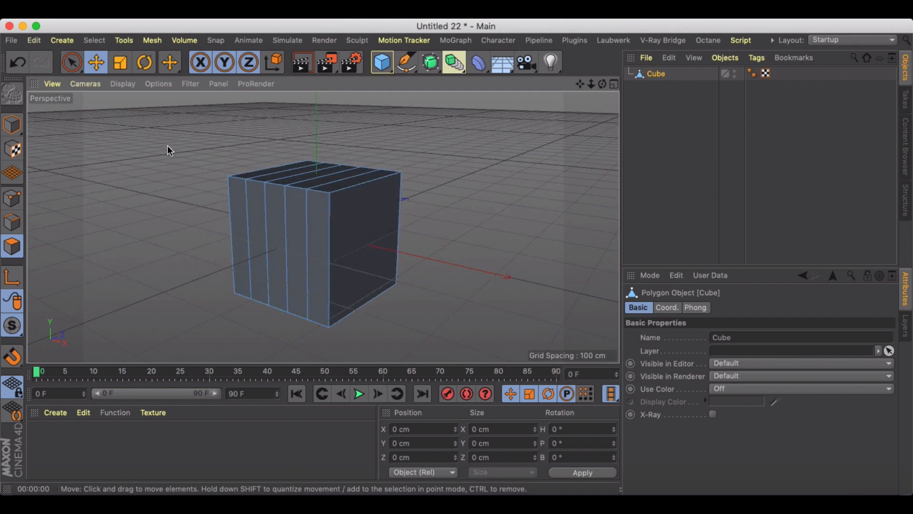
Select all five top polygons of the cube with Live Selection and lower them to about Y -47.6 cm
click(72, 63)
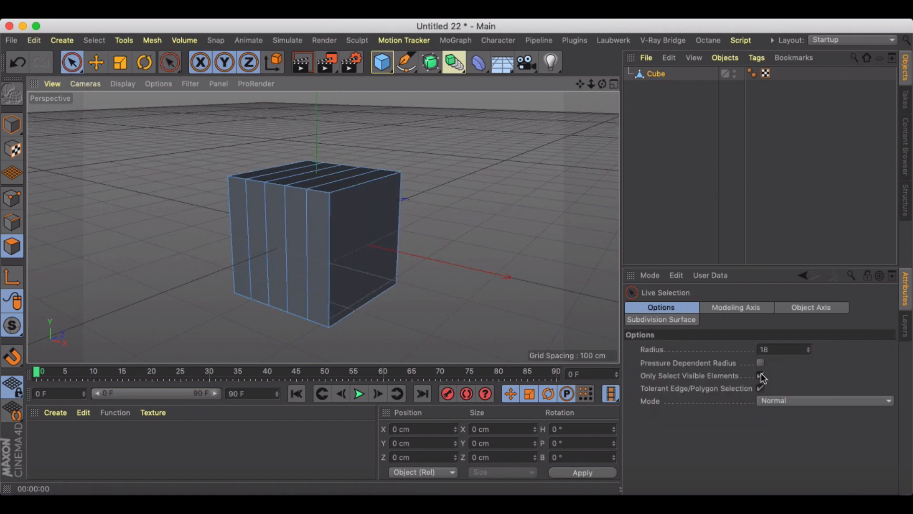
drag(333, 179, 295, 167)
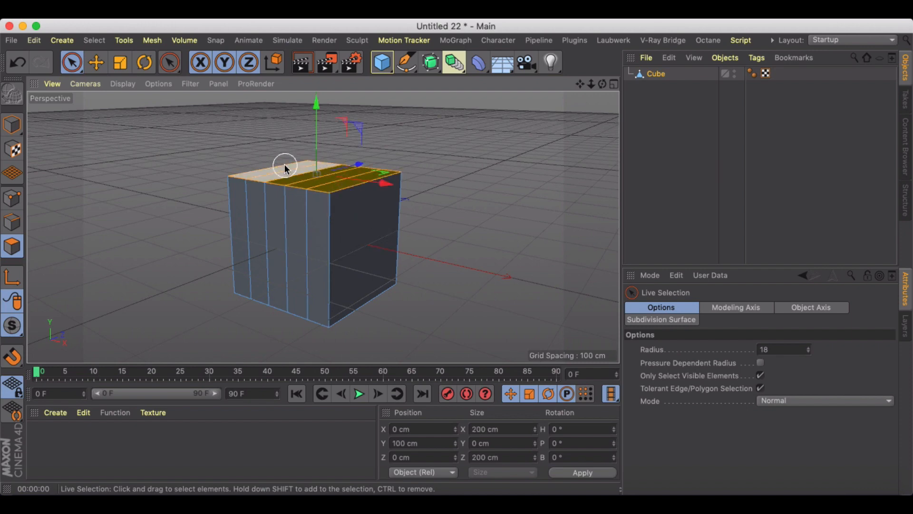
mouse_move(318, 100)
mouse_down()
mouse_move(327, 241)
mouse_move(352, 263)
mouse_move(252, 240)
mouse_up()
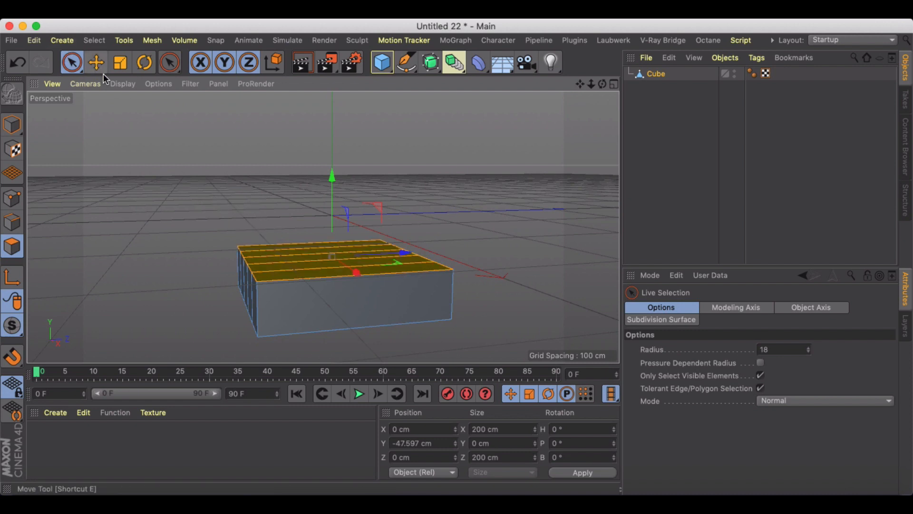
alt+drag(265, 158, 209, 137)
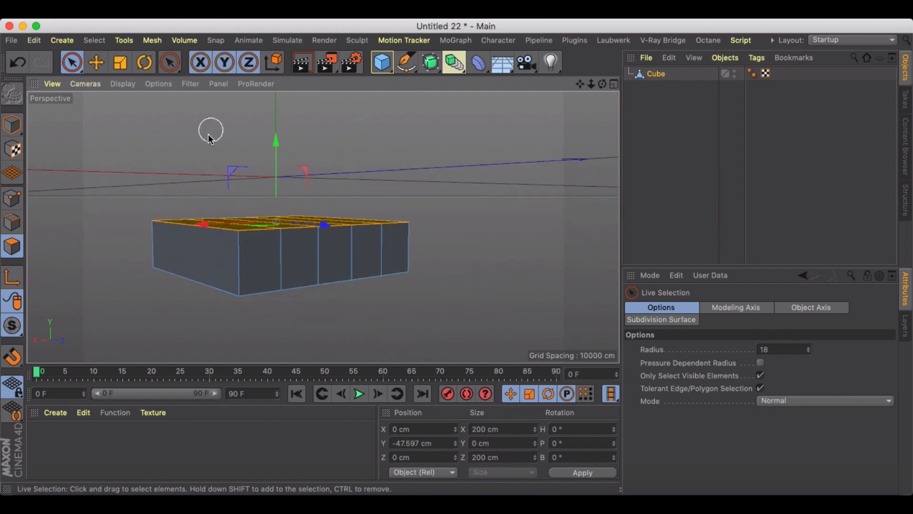
Select the polygons on the block's +Z end and extrude them outward in three sections to about Z 415 cm
mouse_move(308, 256)
mouse_down()
mouse_move(377, 254)
mouse_move(408, 241)
mouse_move(408, 212)
mouse_move(324, 219)
mouse_up()
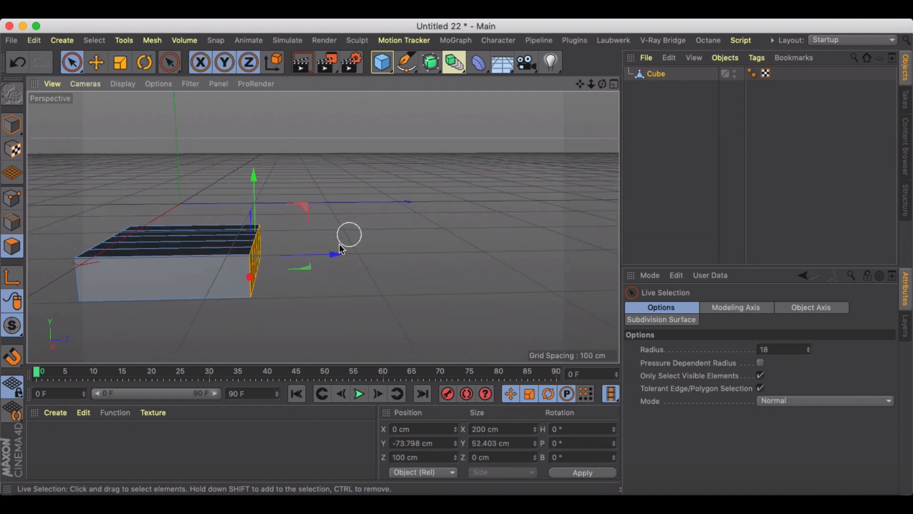
drag(332, 253, 544, 255)
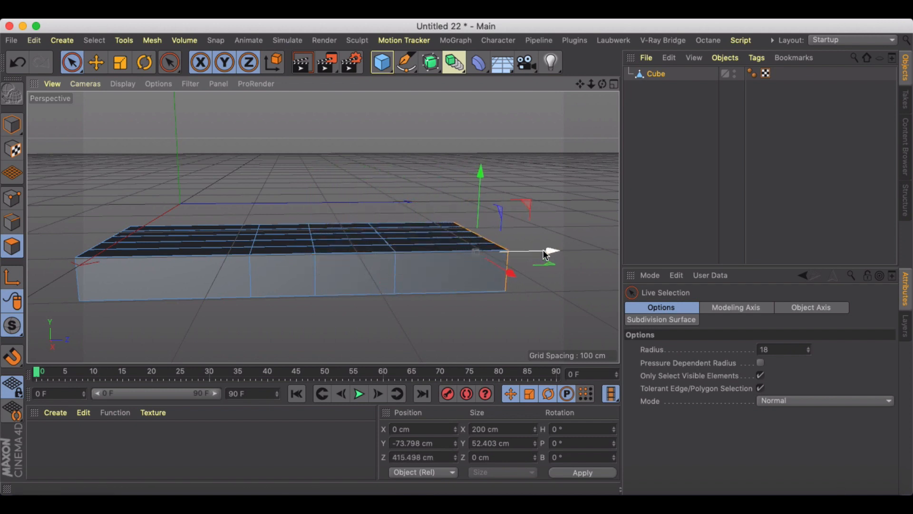
Select the top polygons of the two middle sections, extrude them upward to about Y 33 cm as a cabin, and clear the selection
alt+drag(326, 249, 404, 283)
drag(285, 232, 246, 224)
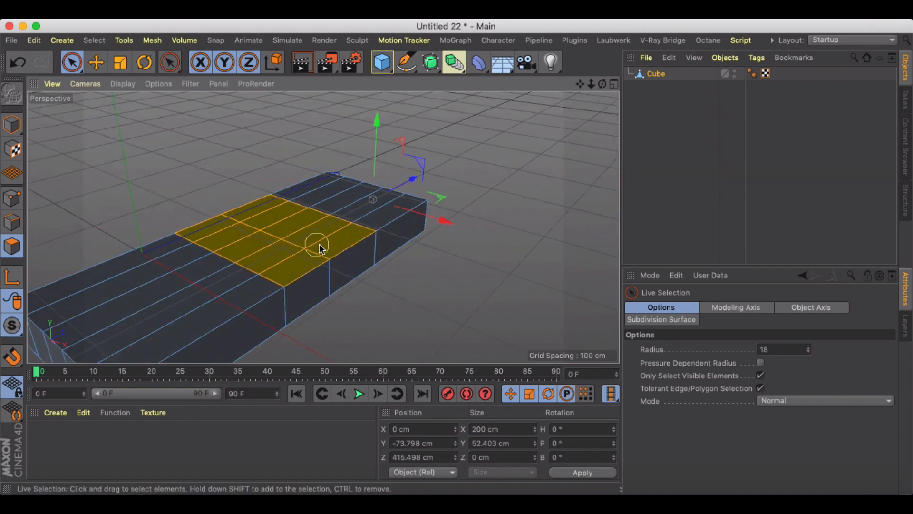
ctrl+drag(270, 156, 267, 95)
alt+drag(250, 142, 197, 156)
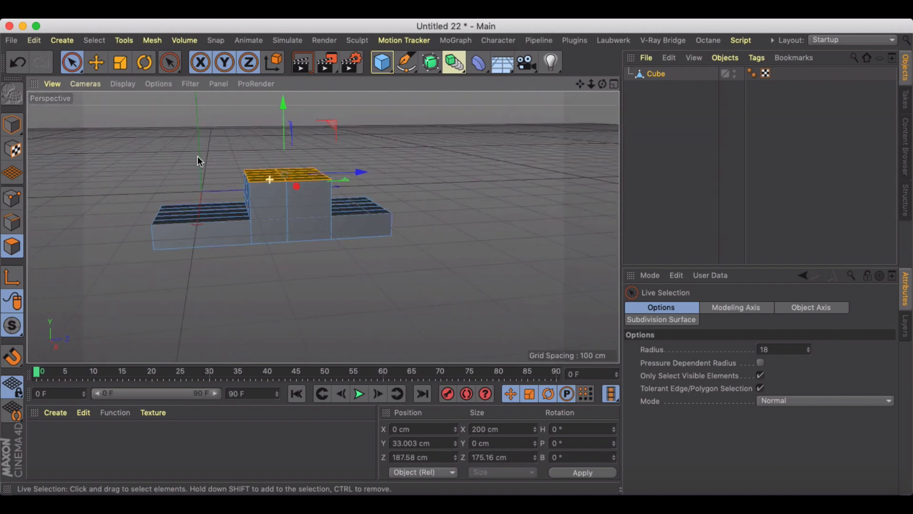
scroll(285, 190, up, 3)
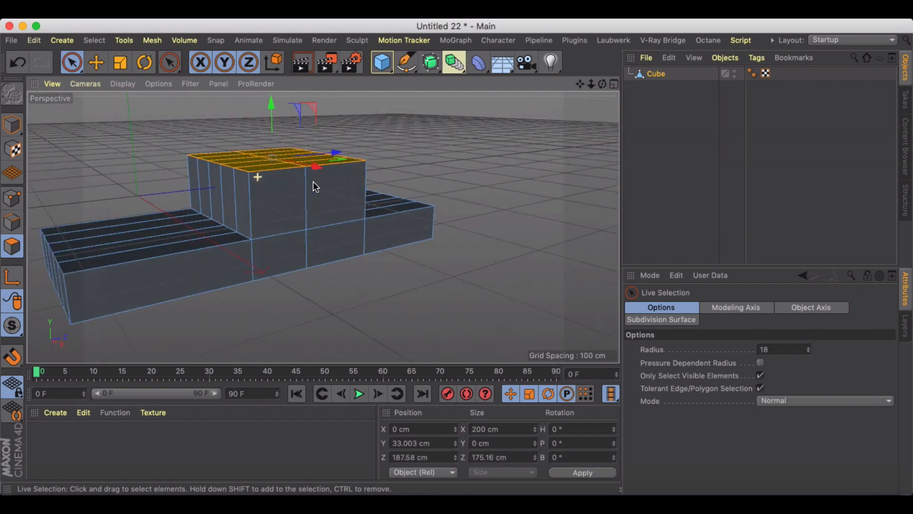
mouse_move(341, 193)
alt+mouse_down()
mouse_move(313, 181)
mouse_move(223, 192)
alt+mouse_up()
alt+drag(303, 178, 188, 179)
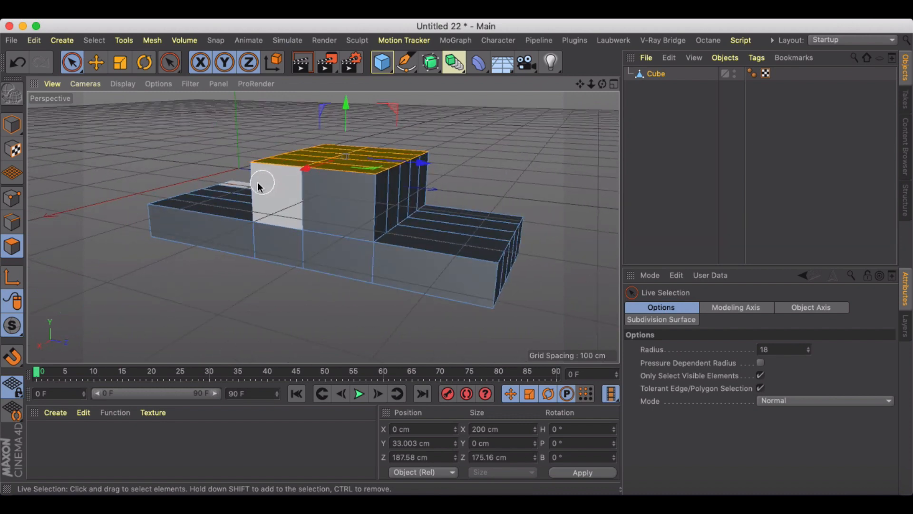
alt+drag(261, 188, 265, 184)
click(165, 141)
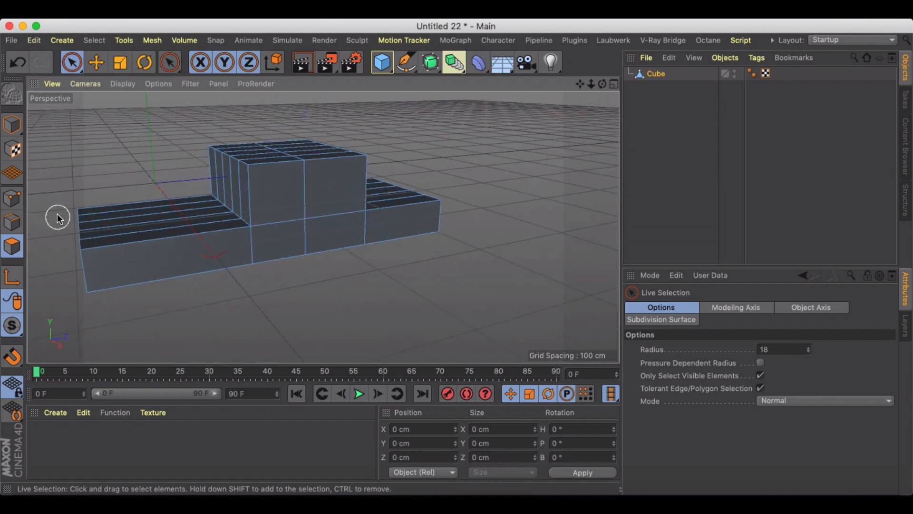
In edge mode, move the cabin's front and rear roof edges inward along Z so both ends slope
click(12, 222)
alt+drag(99, 163, 90, 62)
click(97, 65)
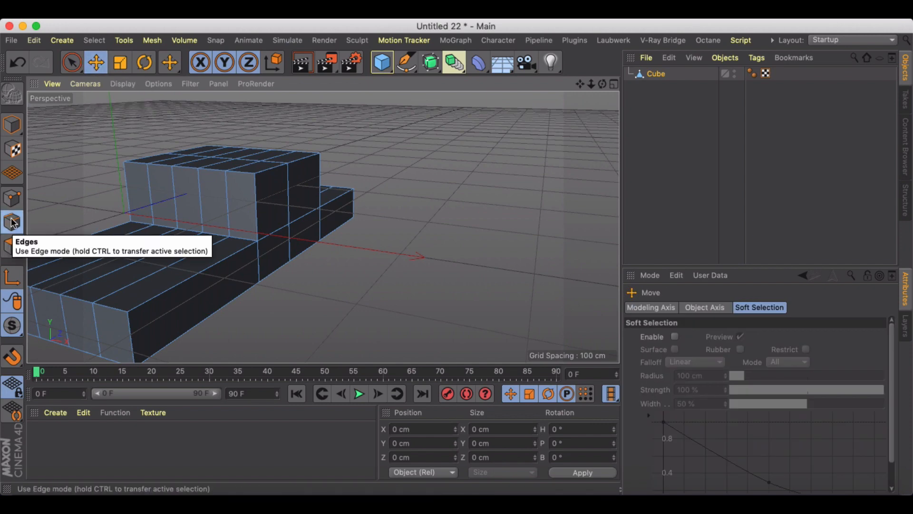
alt+drag(175, 189, 135, 204)
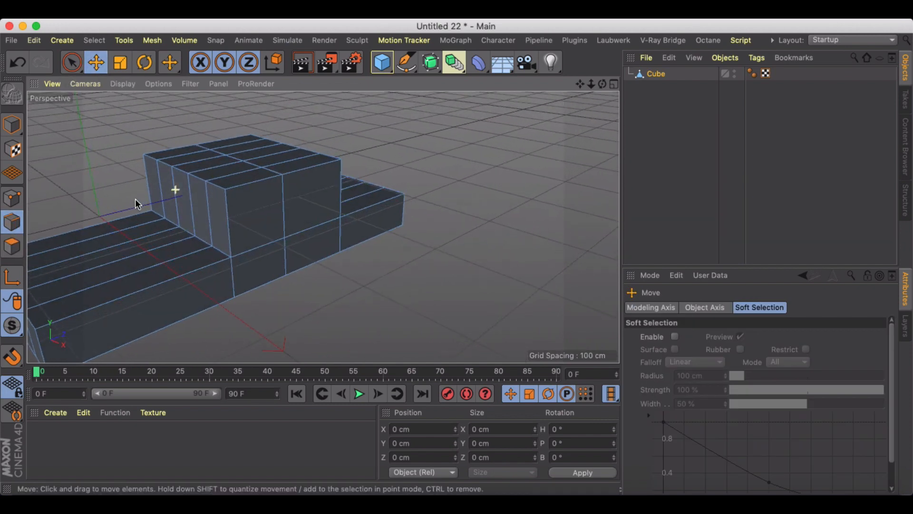
click(181, 173)
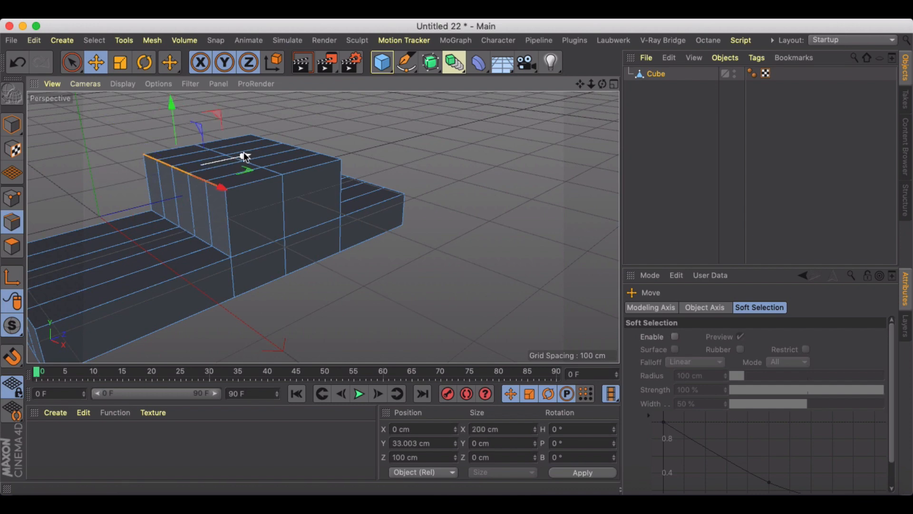
drag(245, 153, 279, 147)
click(306, 148)
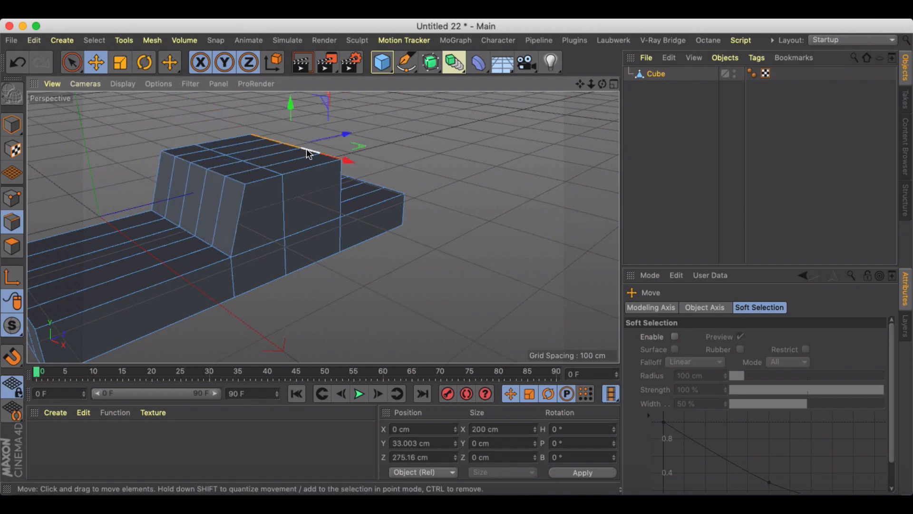
drag(346, 133, 224, 224)
Move the edge at the base of the windshield forward along Z to about 49 cm
click(198, 231)
alt+drag(234, 260, 215, 236)
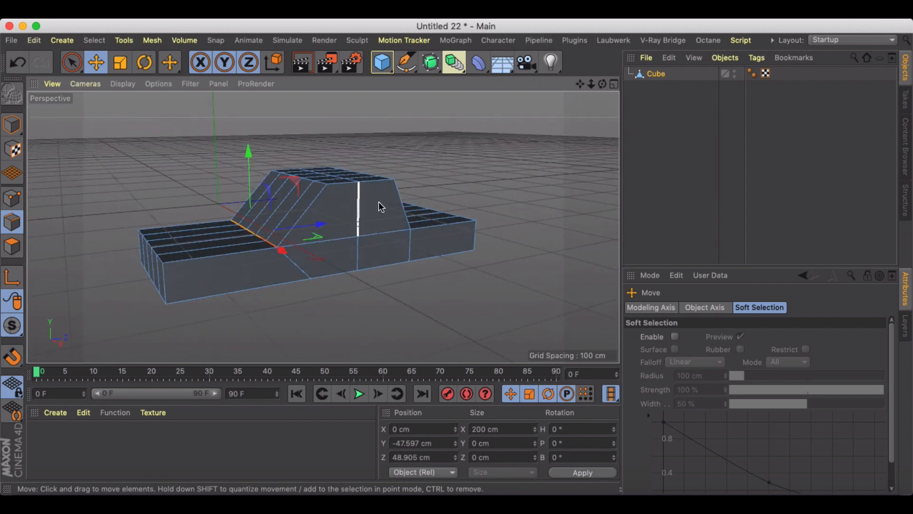
alt+drag(378, 202, 241, 152)
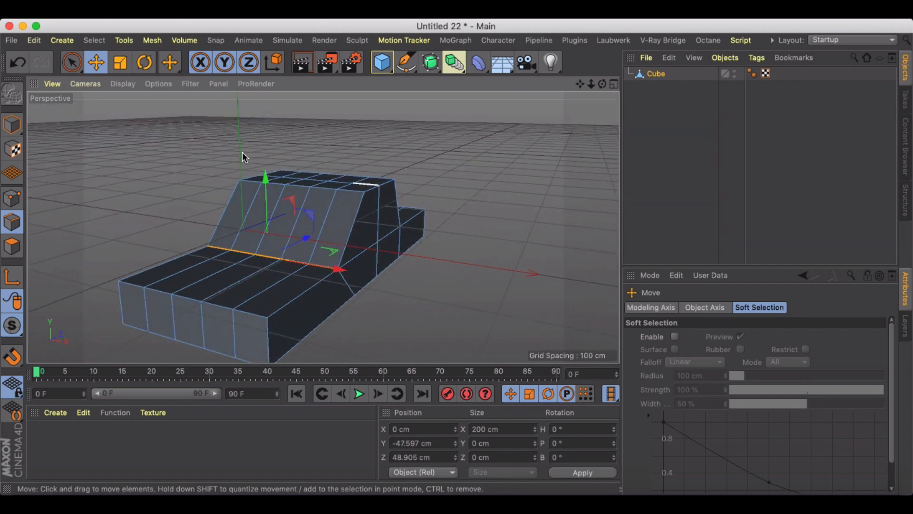
In polygon mode, select the five windshield polygons on the sloped front of the cabin
click(12, 246)
click(71, 62)
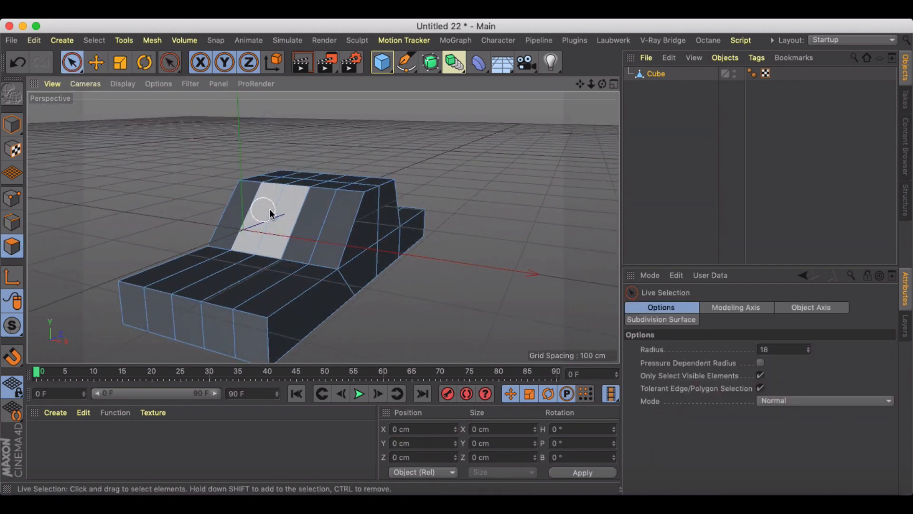
drag(323, 220, 244, 212)
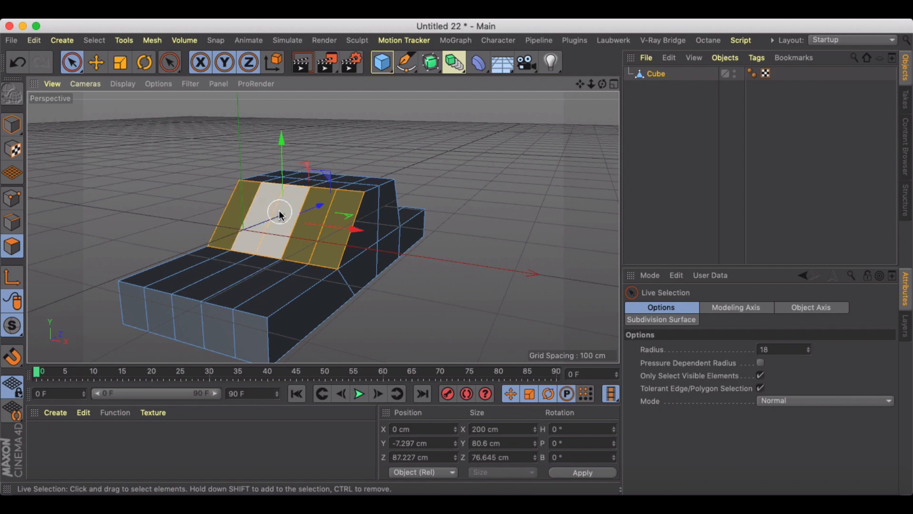
Try an Extrude Inner on the windshield polygons with an offset of -3 cm and undo it
right_click(279, 212)
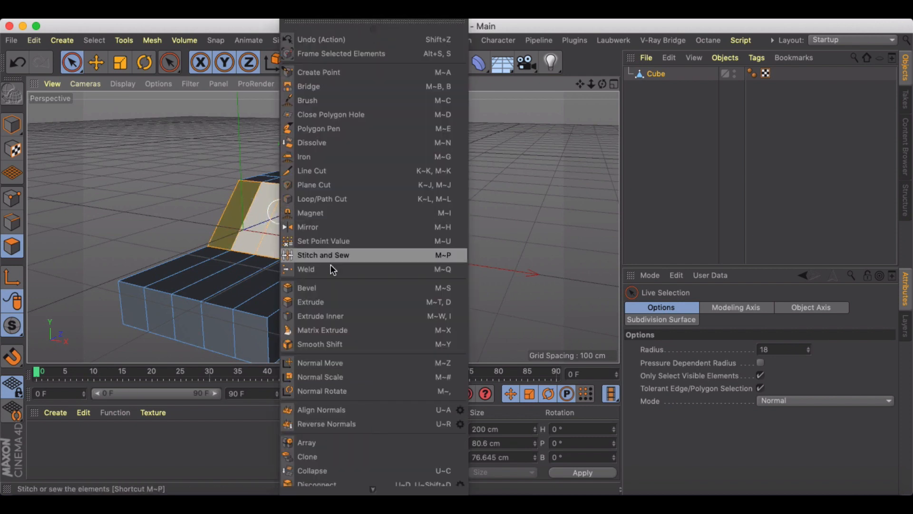
click(341, 314)
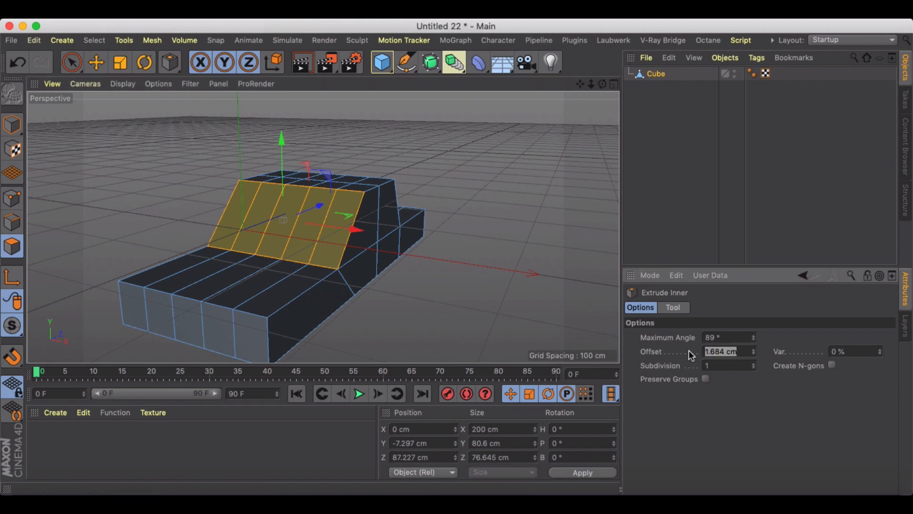
text(-3)
key(Return)
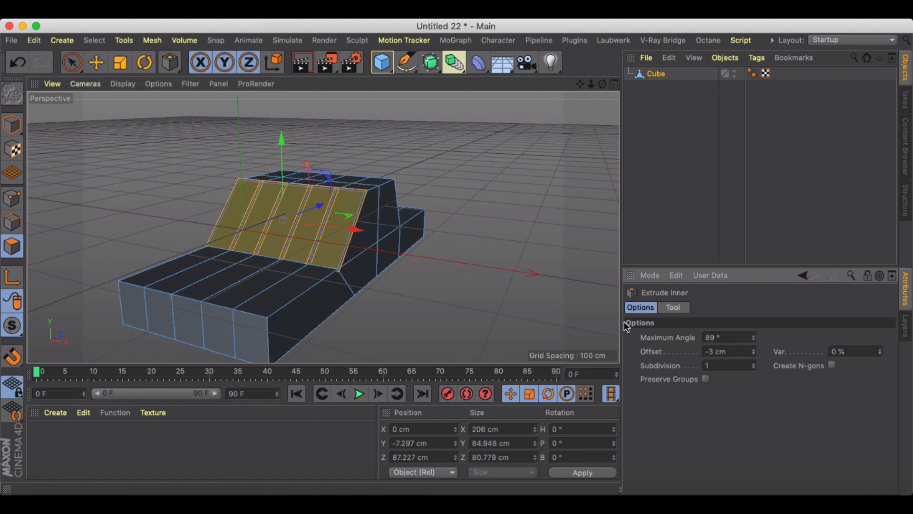
key(super+z)
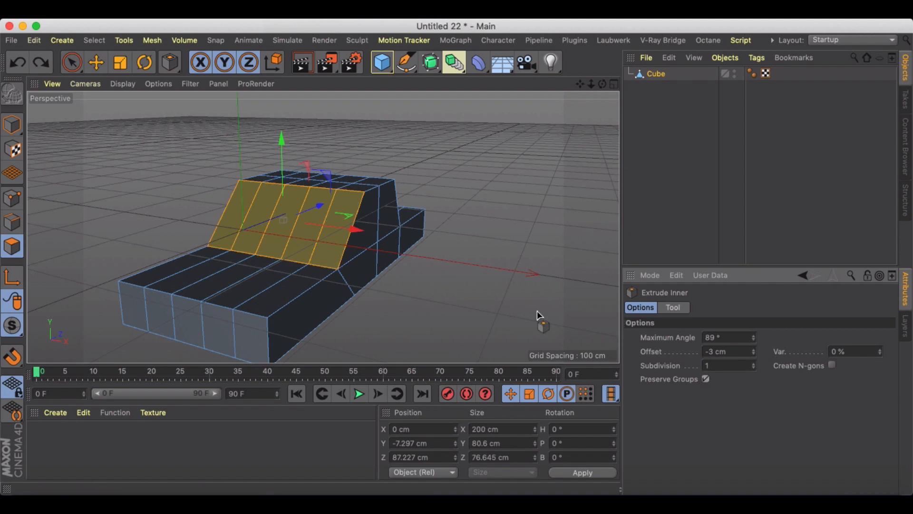
Try the -3 cm Extrude Inner on the windshield again with Preserve Groups enabled, inspect it and undo it
click(680, 308)
shift+click(643, 307)
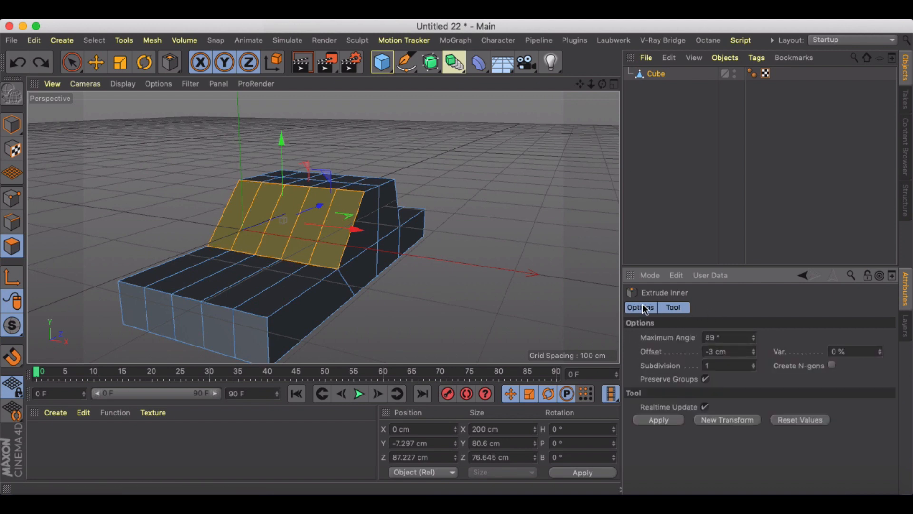
click(721, 419)
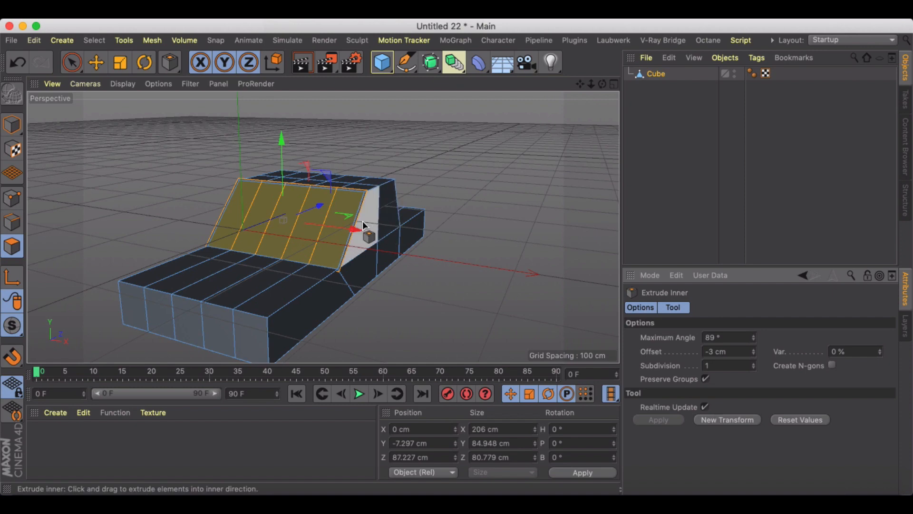
scroll(323, 225, up, 3)
alt+drag(323, 224, 424, 222)
key(super+z)
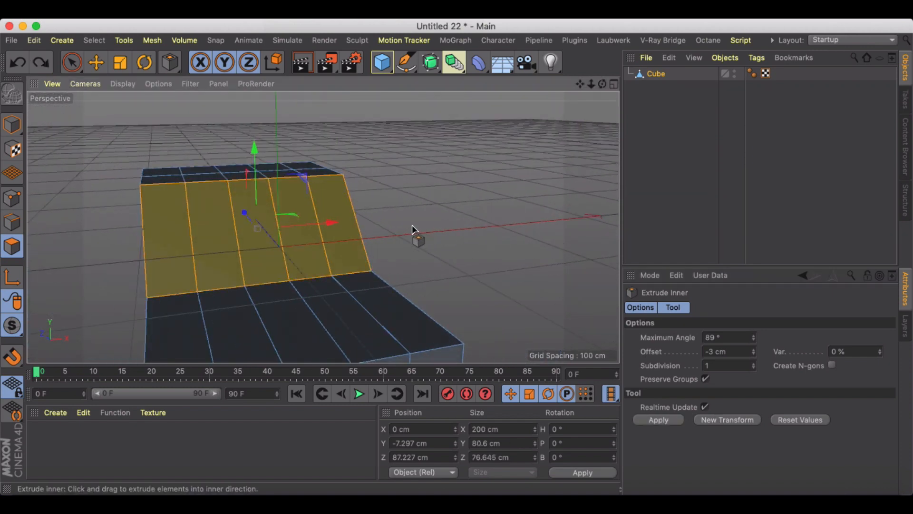
Inset the windshield polygons as one group with Extrude Inner at an offset of 3 cm, keeping Preserve Groups enabled
drag(747, 352, 678, 350)
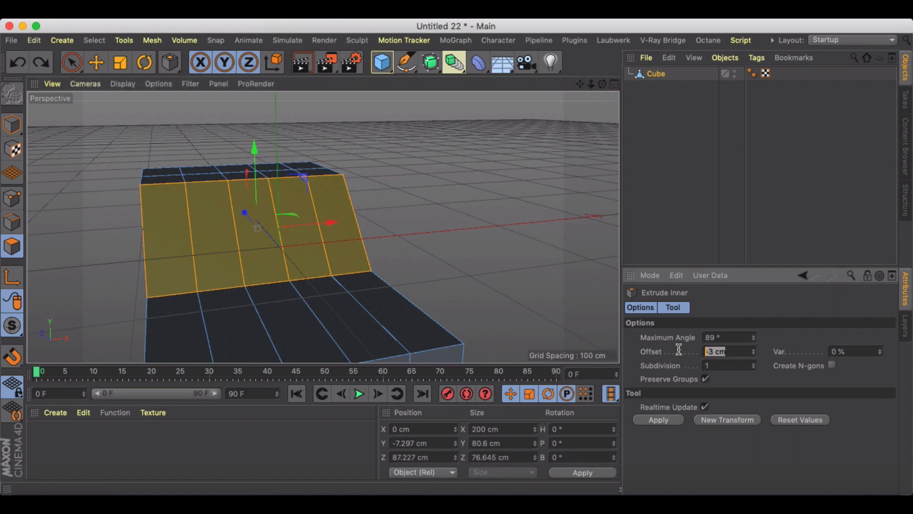
text(3)
key(Return)
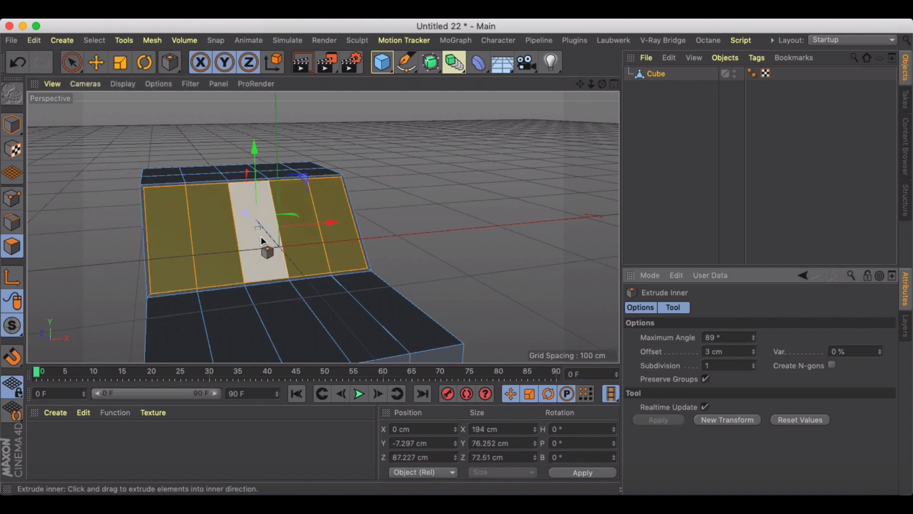
alt+drag(265, 244, 180, 238)
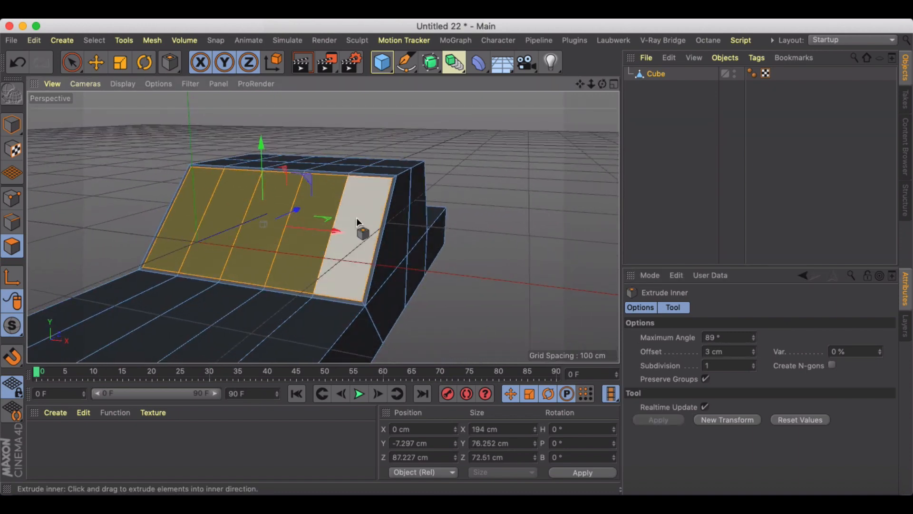
alt+drag(355, 218, 356, 240)
Recess the inset windshield polygons into the cabin with an Extrude offset of -3 cm
right_click(355, 241)
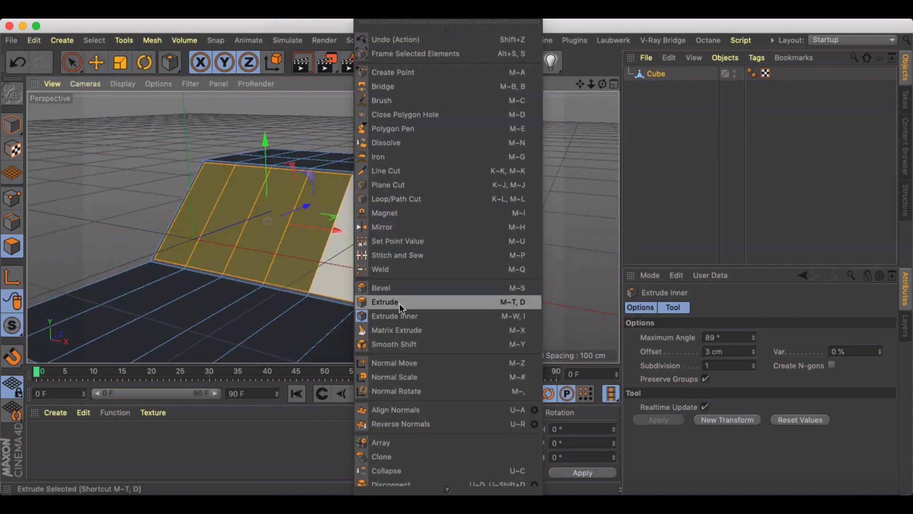
click(398, 303)
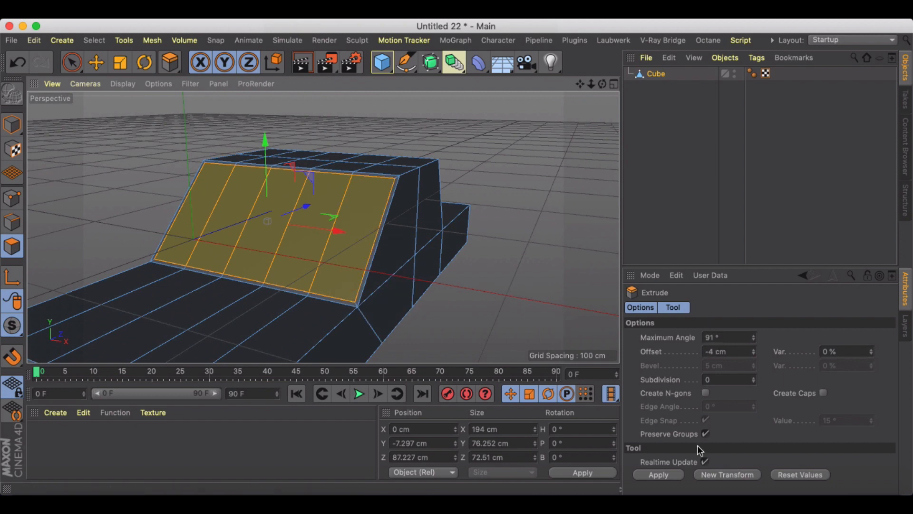
click(712, 351)
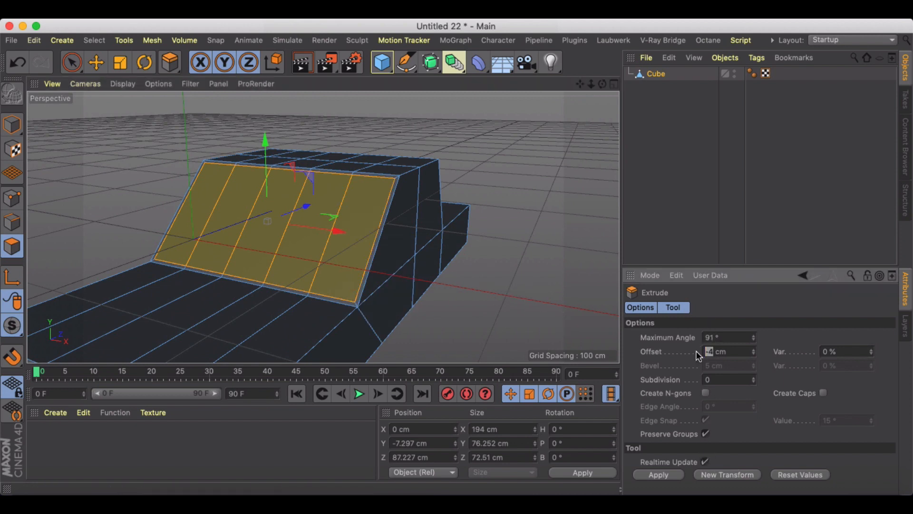
text(-3)
key(Return)
scroll(376, 289, up, 3)
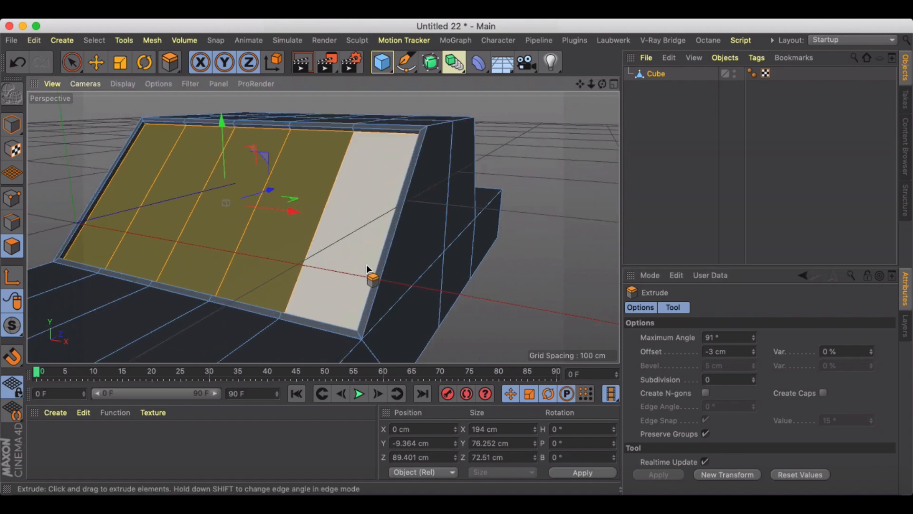
alt+drag(367, 269, 298, 218)
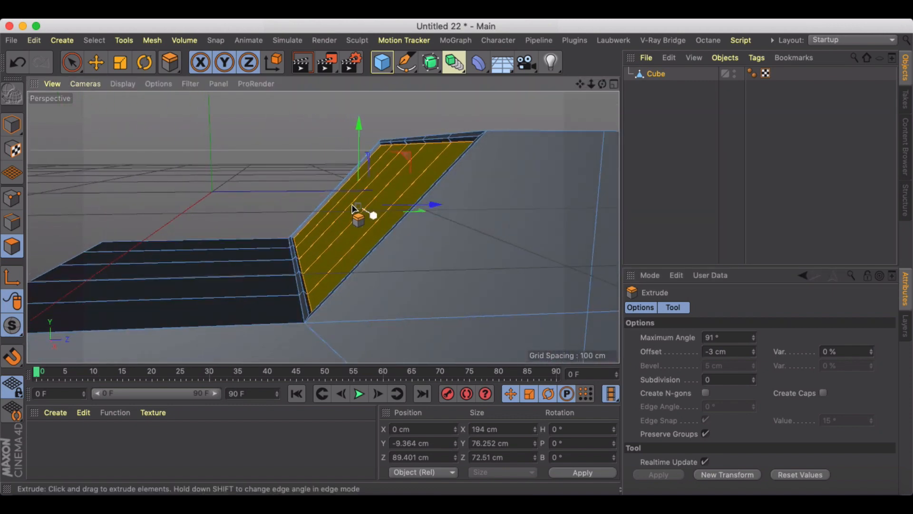
Select the five rear window polygons on the sloped back of the cabin
alt+drag(353, 208, 248, 203)
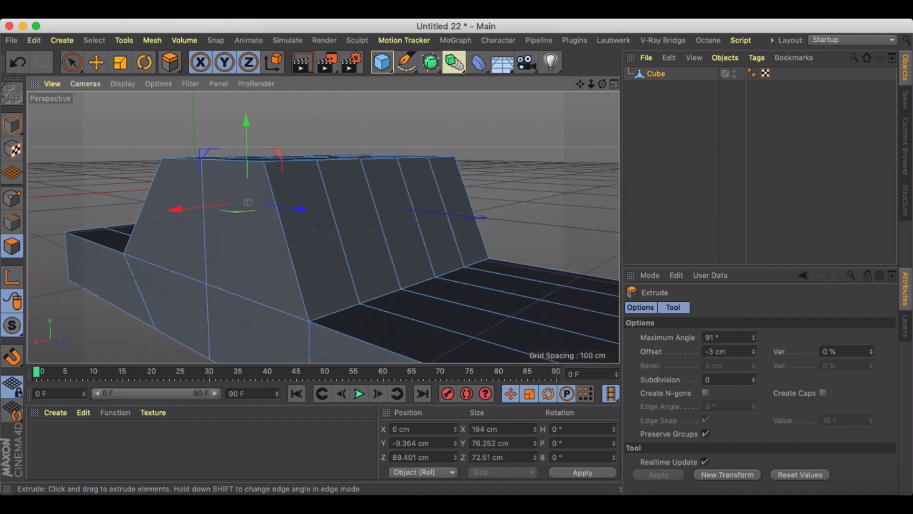
click(71, 62)
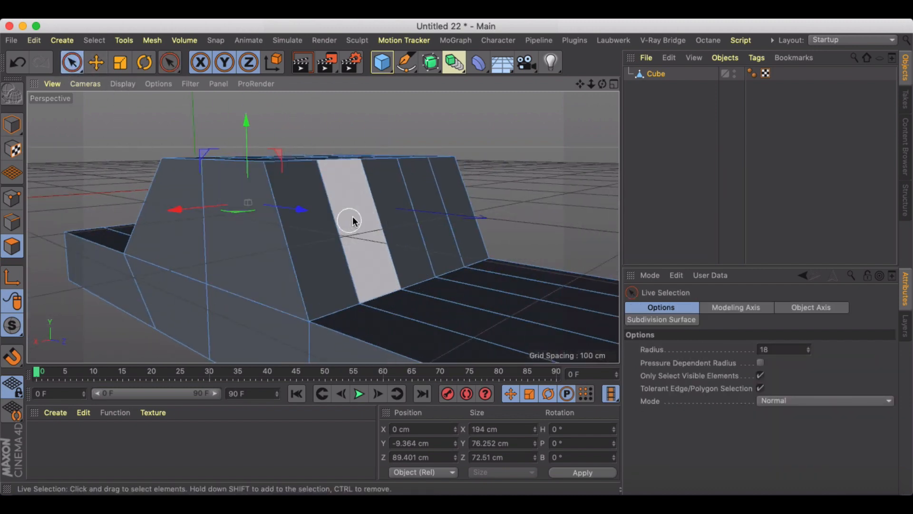
mouse_move(414, 198)
mouse_down()
mouse_move(438, 198)
mouse_move(307, 219)
mouse_up()
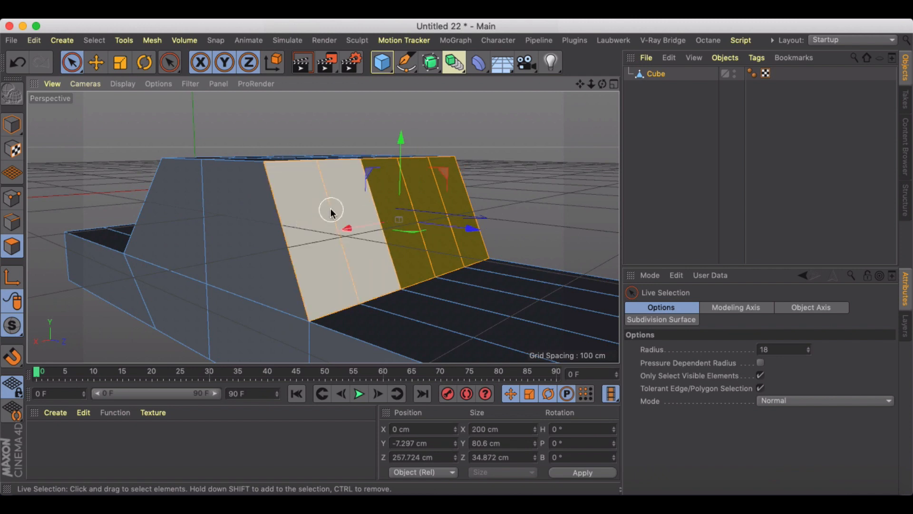
Try extruding the rear window polygons by -3 cm without an inset and undo the extrusion
key(m)
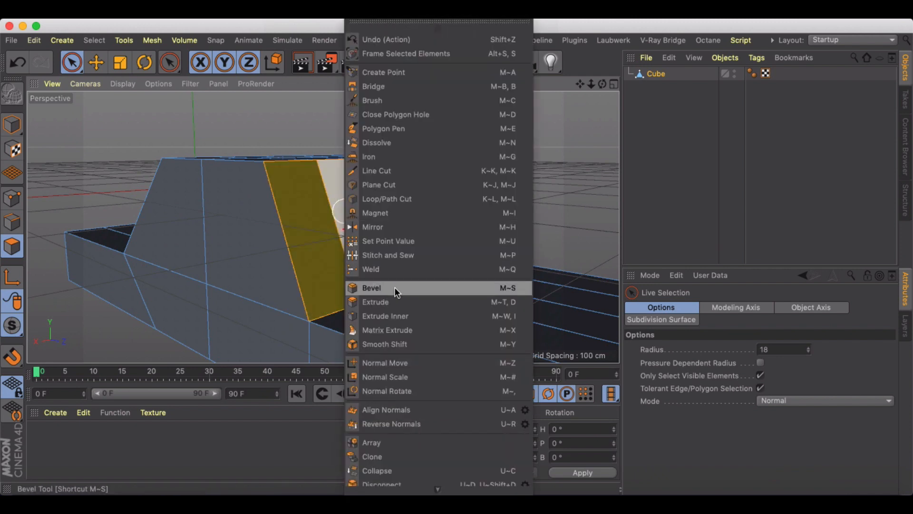
click(393, 301)
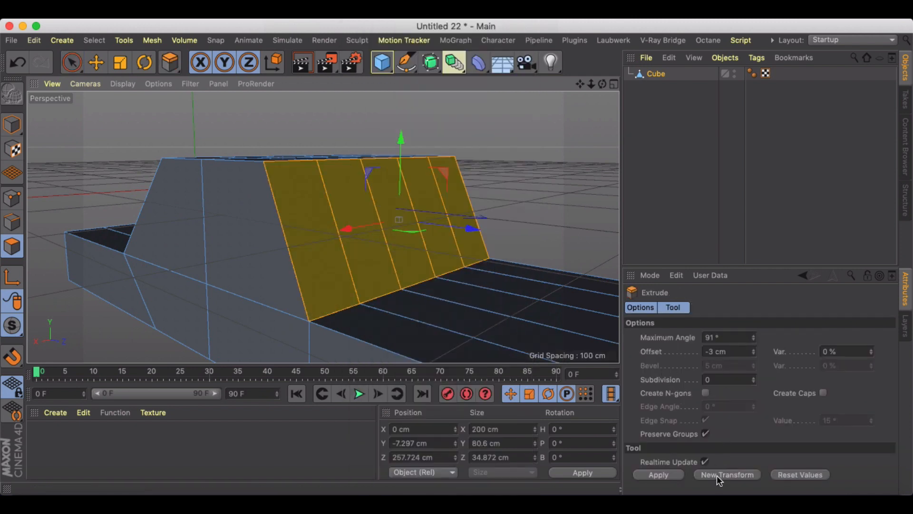
click(673, 472)
alt+drag(396, 273, 249, 281)
key(super+z)
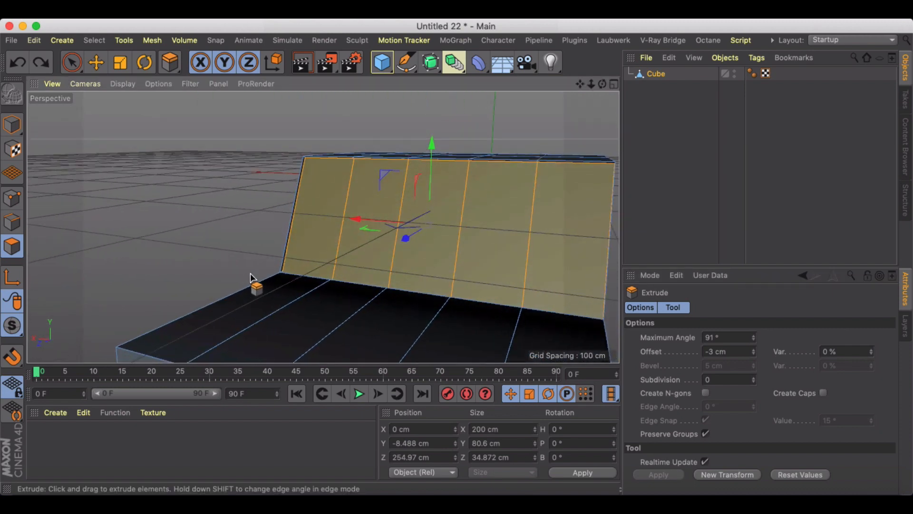
Inset the rear window polygons by 3 cm with Extrude Inner and recess them with an Extrude offset of -3 cm
right_click(341, 217)
click(393, 314)
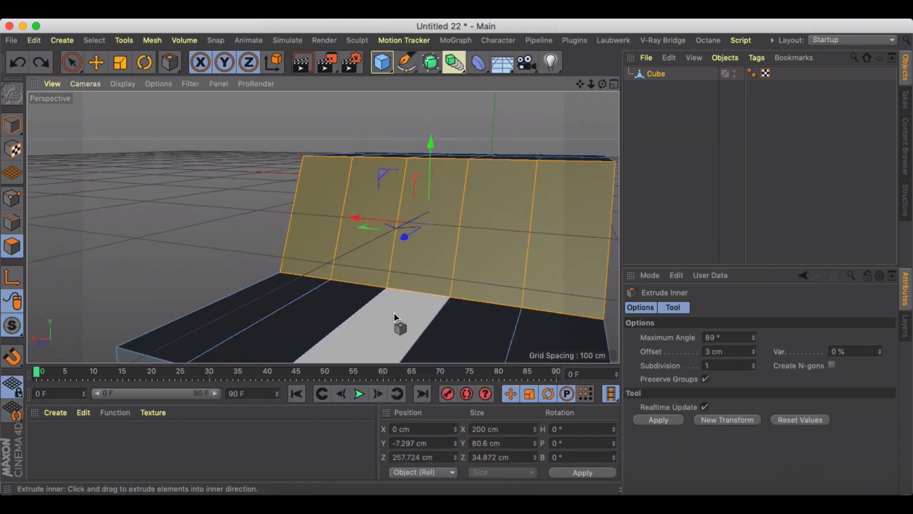
click(659, 419)
right_click(499, 213)
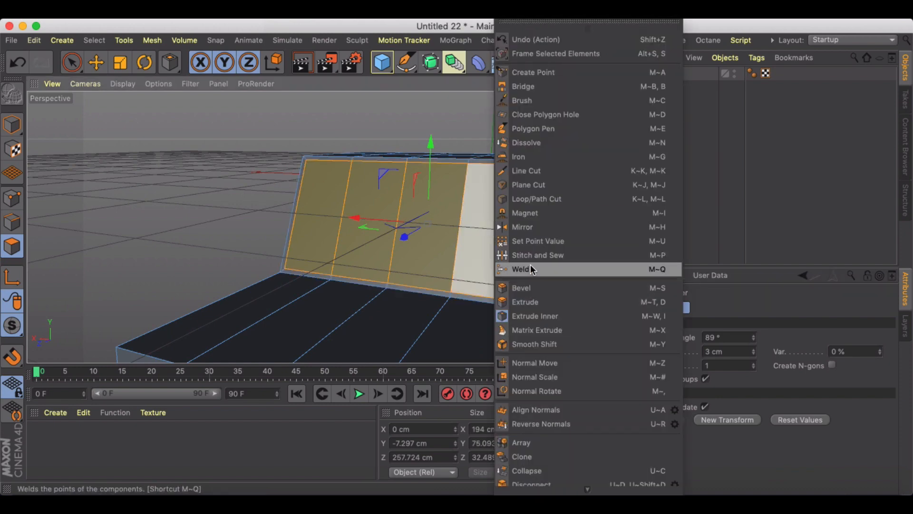
click(531, 301)
click(660, 473)
Select the two side polygons on the cabin's +X side and inset them separately by 3 cm using Extrude Inner with Preserve Groups disabled
alt+drag(518, 345, 312, 240)
key(9)
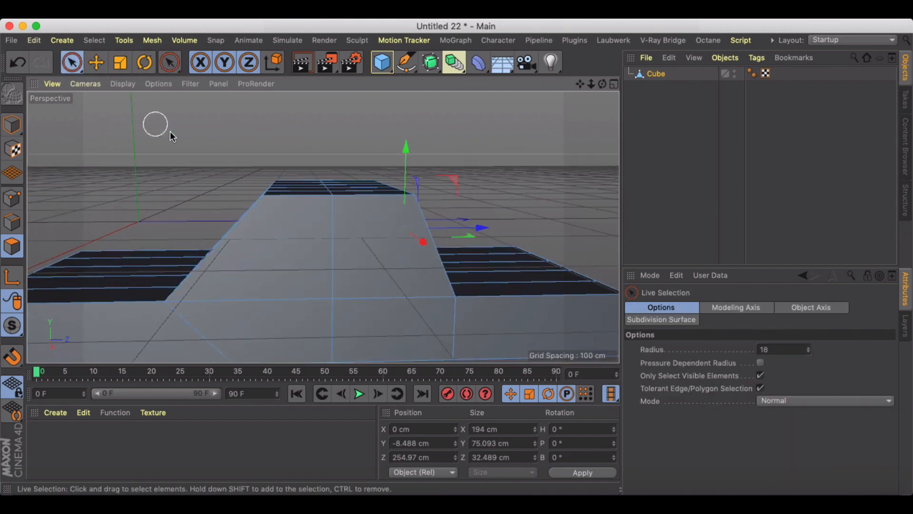
alt+drag(170, 135, 241, 145)
click(296, 261)
shift+click(340, 247)
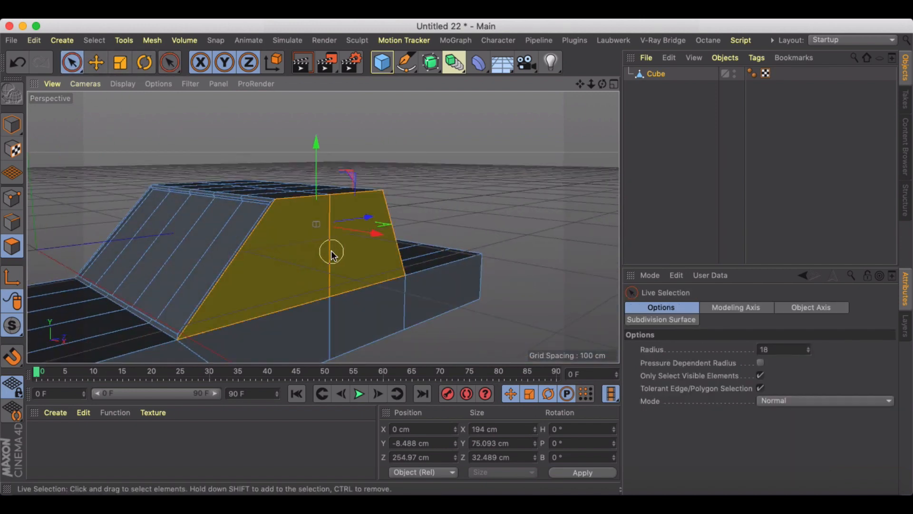
right_click(282, 263)
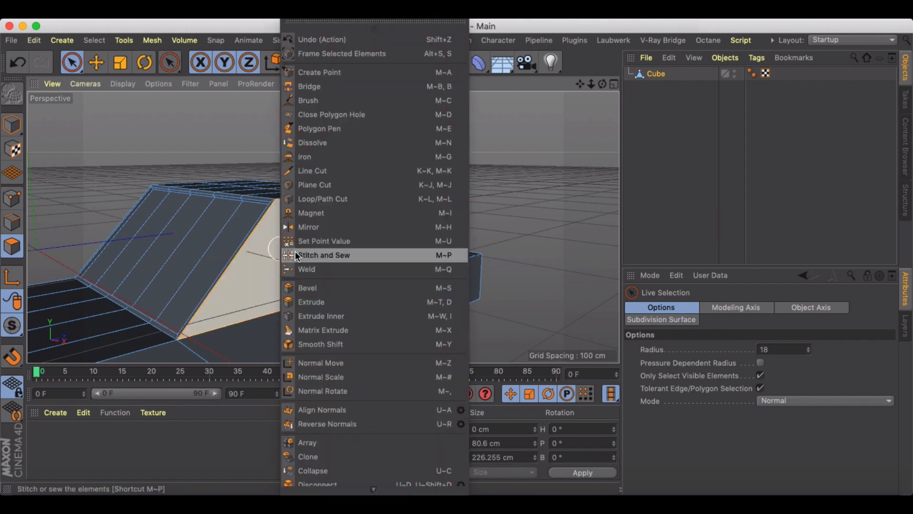
click(322, 315)
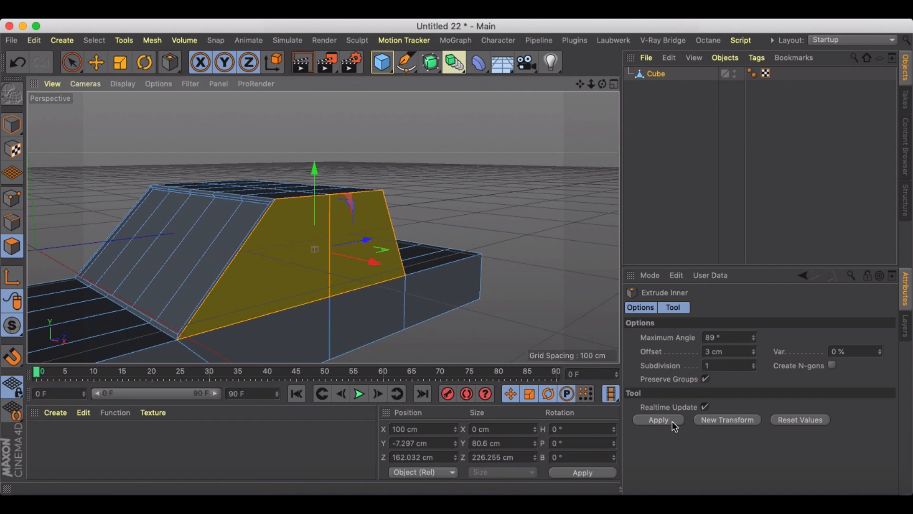
click(705, 379)
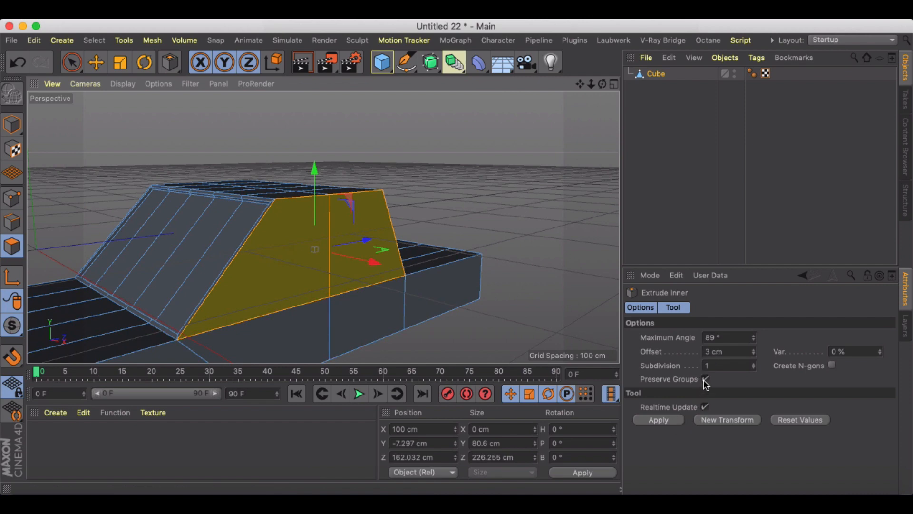
click(659, 420)
alt+drag(326, 212, 271, 232)
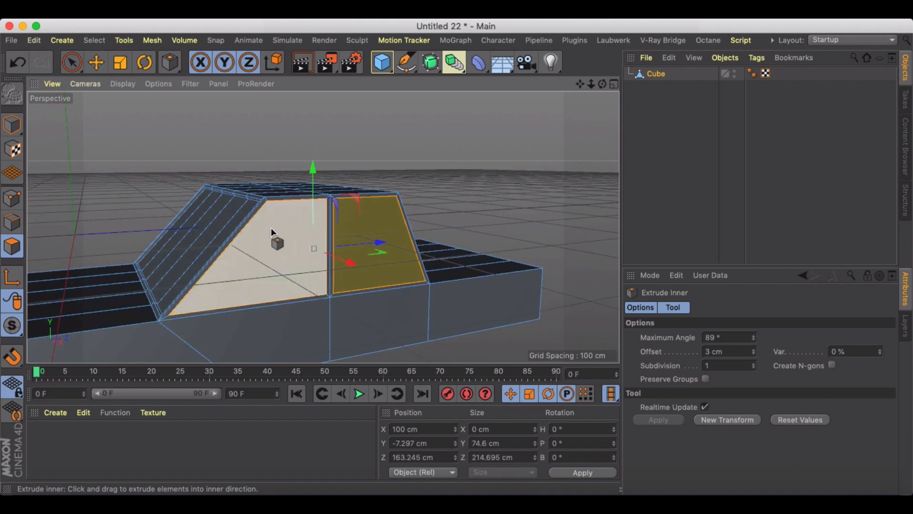
Recess the two inset side windows on the +X side with an Extrude offset of -3 cm
shift+click(271, 232)
right_click(369, 226)
click(421, 298)
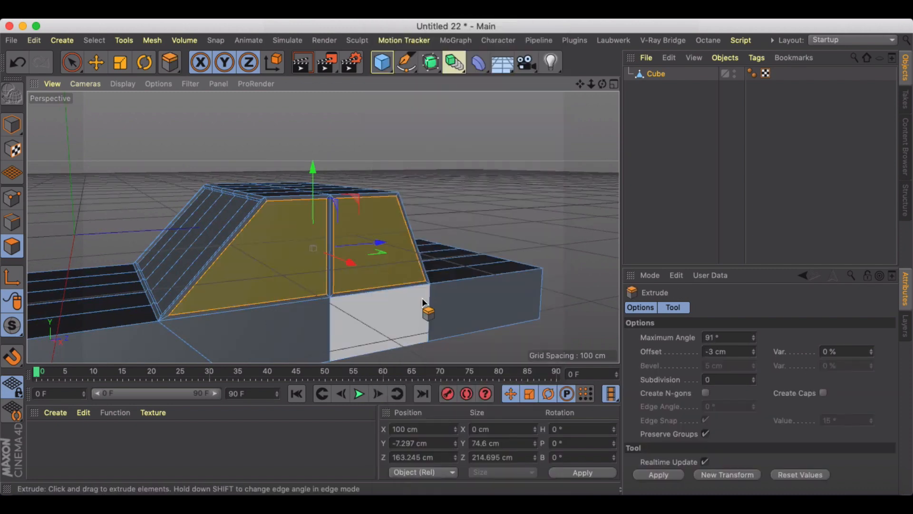
click(659, 474)
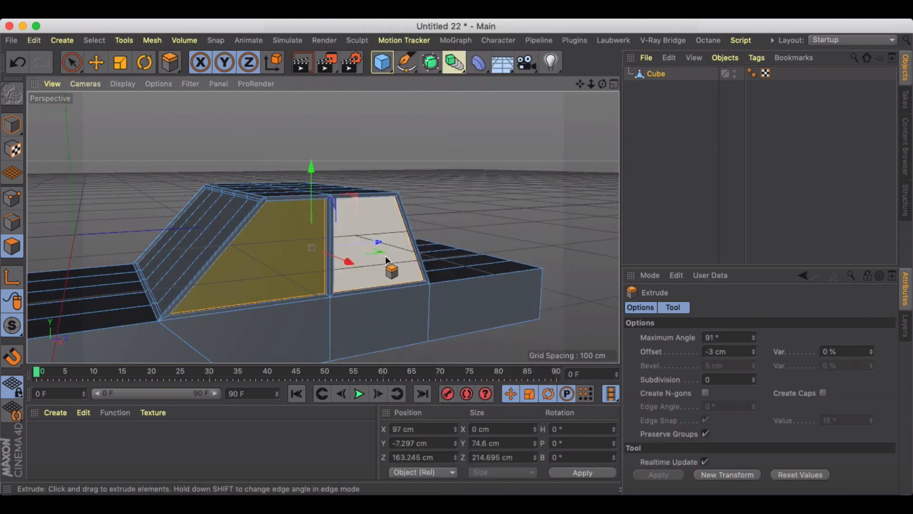
Select the two side polygons on the cabin's -X side and inset them separately by 3 cm with Extrude Inner
alt+drag(504, 290, 524, 265)
alt+right_drag(524, 262, 275, 148)
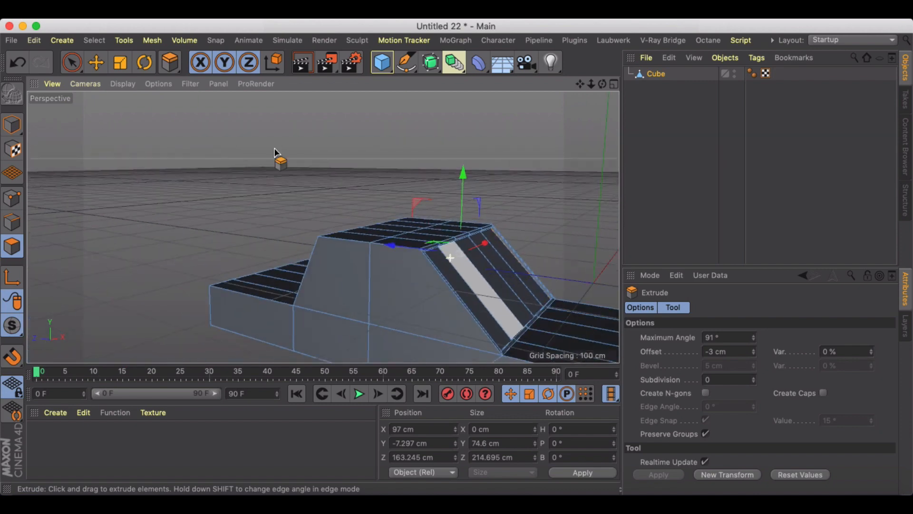
click(72, 63)
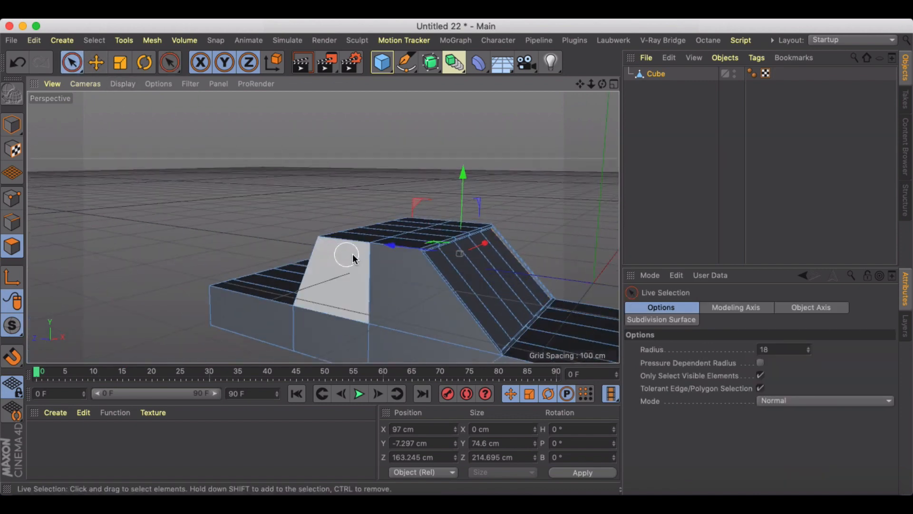
click(353, 258)
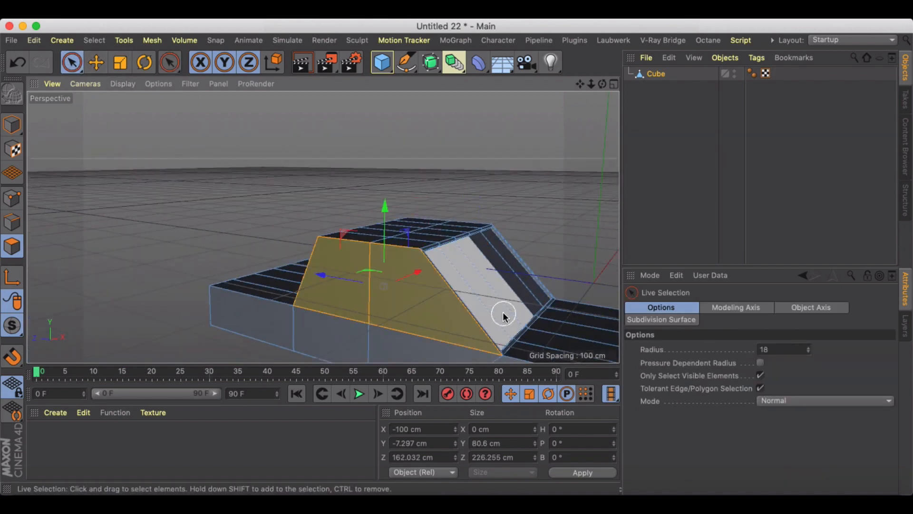
right_click(499, 312)
click(436, 315)
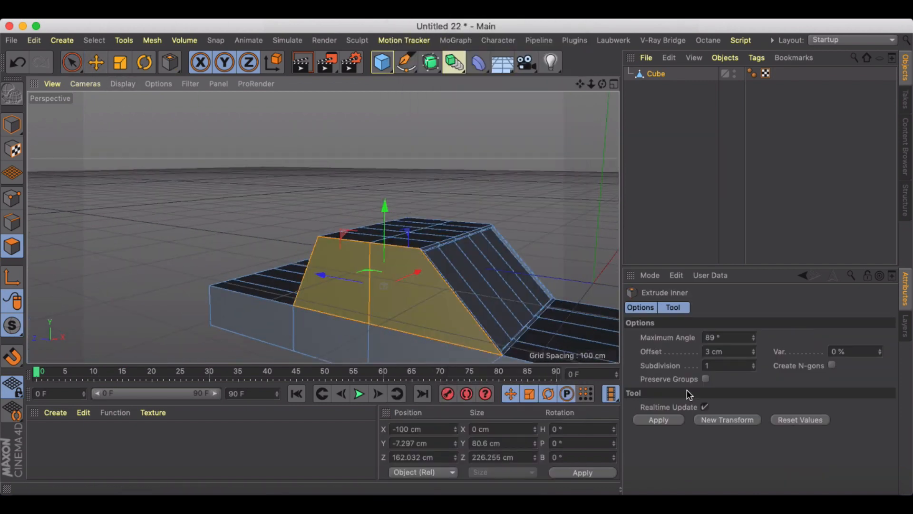
click(671, 418)
Recess the two inset side windows on the -X side with an Extrude offset of -3 cm and clear the selection
right_click(425, 309)
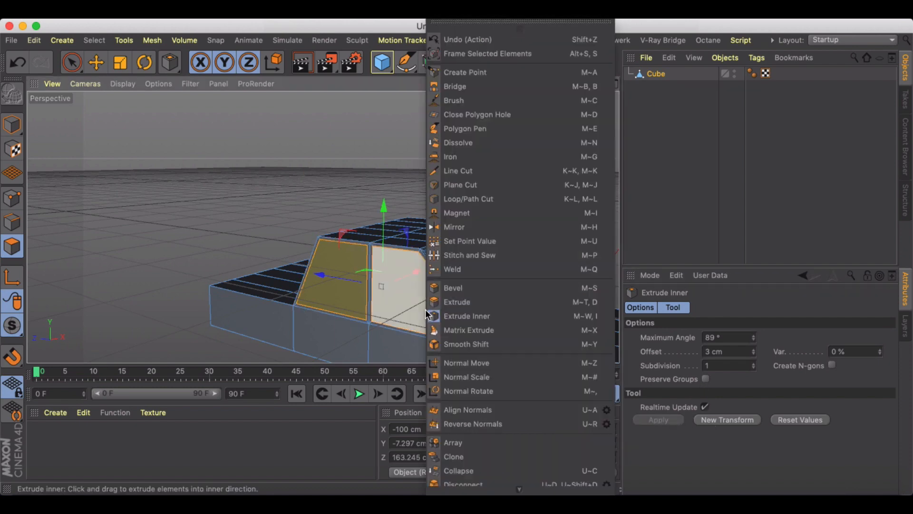
click(458, 300)
click(666, 473)
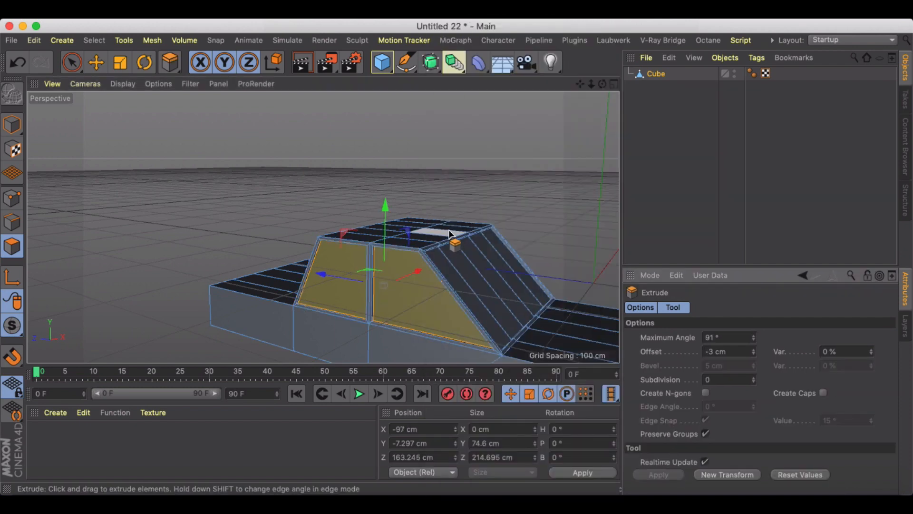
alt+drag(523, 252, 475, 286)
scroll(424, 240, down, 3)
scroll(475, 284, up, 5)
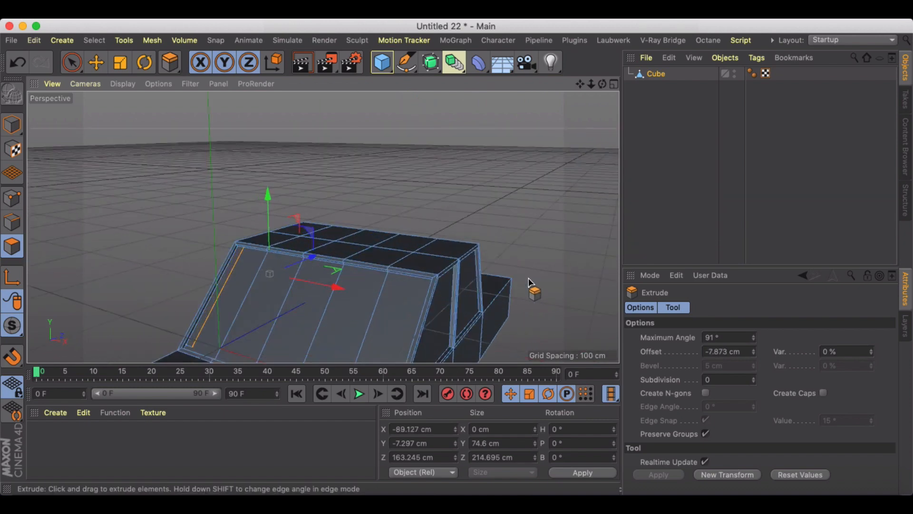
click(300, 156)
Try selecting the two roof edges above the +X side windows in edge mode with the Move tool, and drop the selection
click(96, 62)
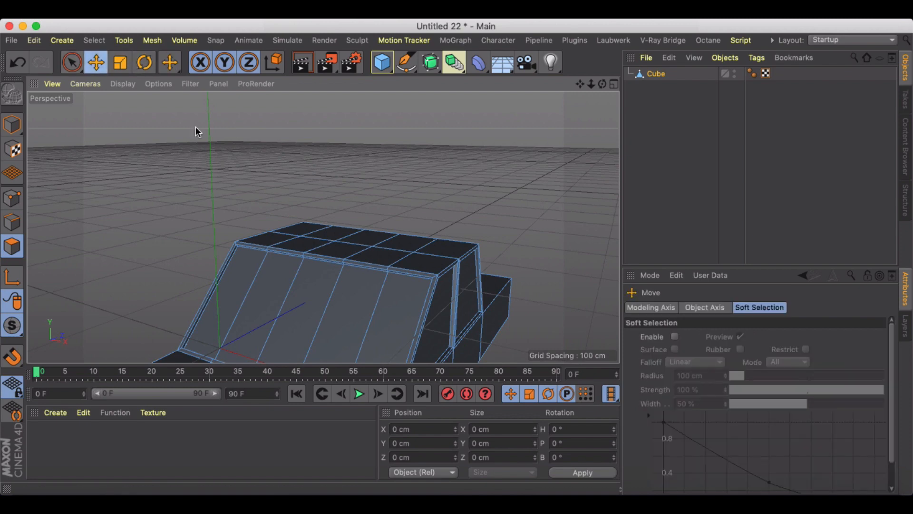
alt+drag(195, 127, 367, 167)
click(13, 222)
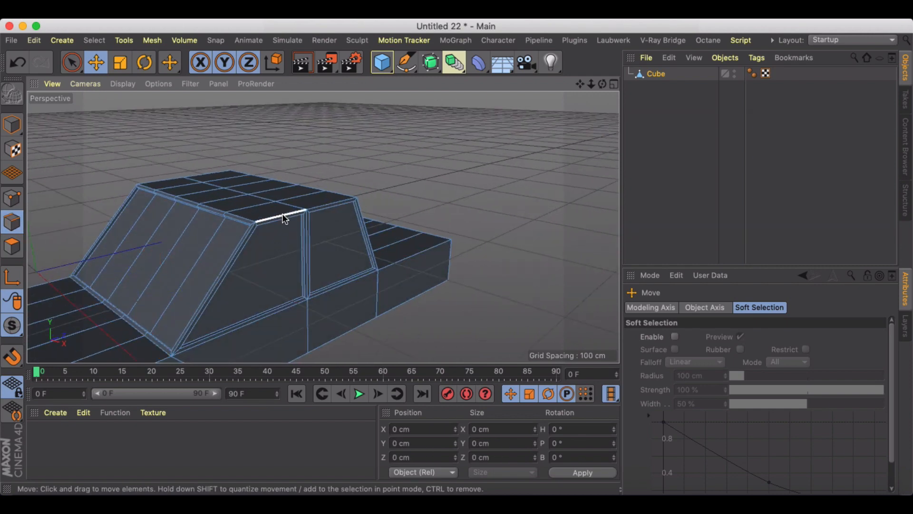
scroll(327, 200, up, 3)
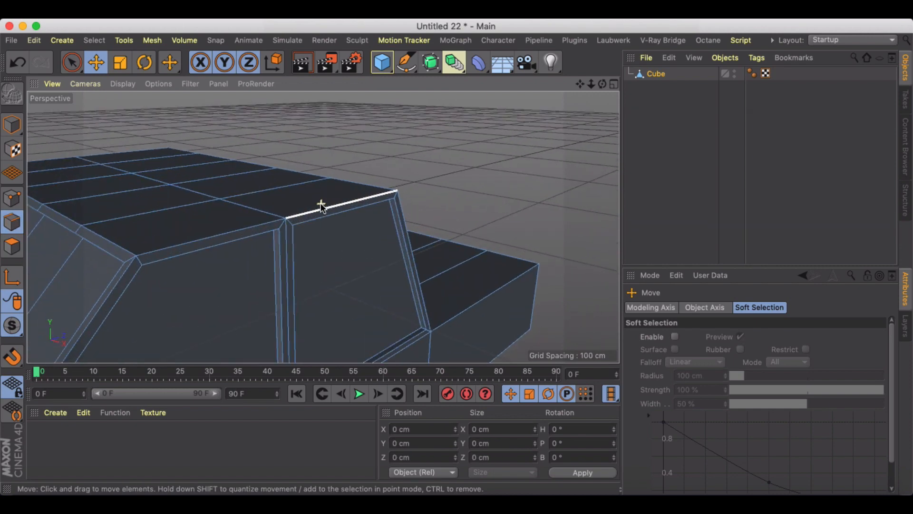
shift+click(255, 222)
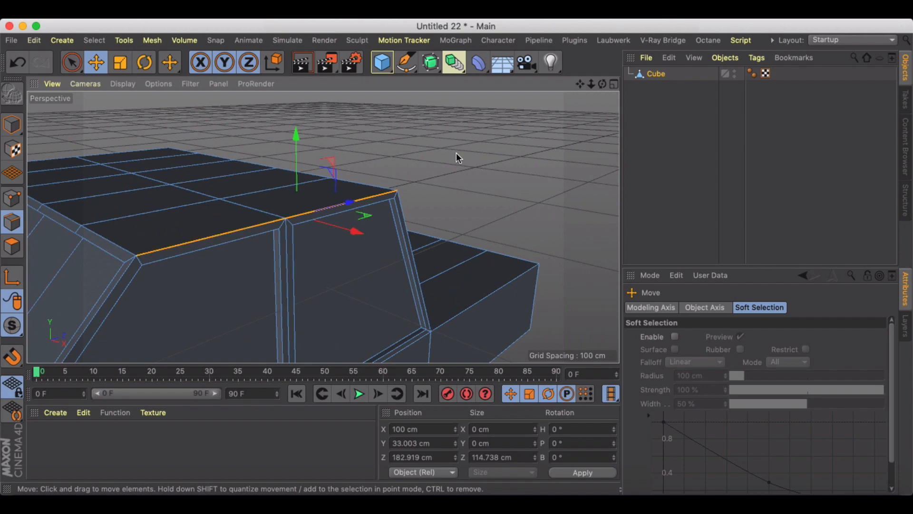
click(424, 158)
Undo the window recesses and insets and the sloping of the windshield and rear window, back to the upright cabin
scroll(422, 159, down, 3)
alt+drag(422, 158, 395, 177)
key(super+z)
key(super+z)
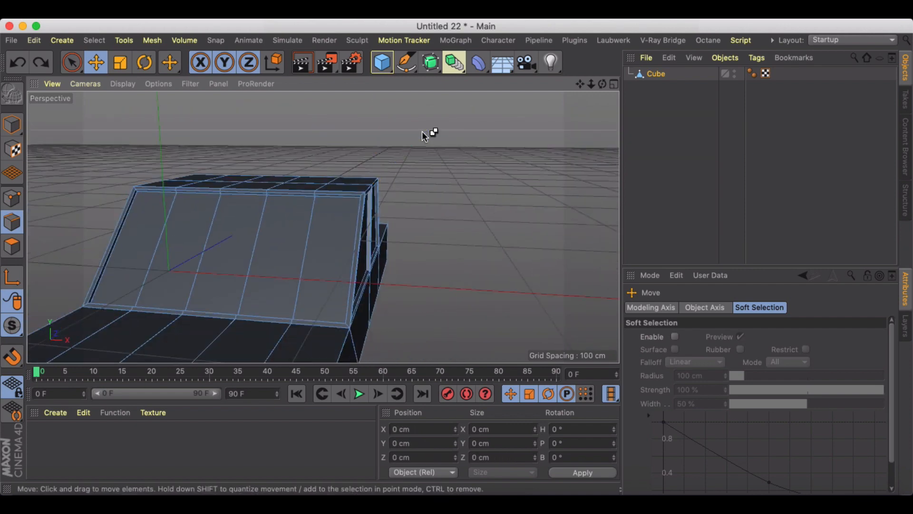
key(super+z)
key(super+z)
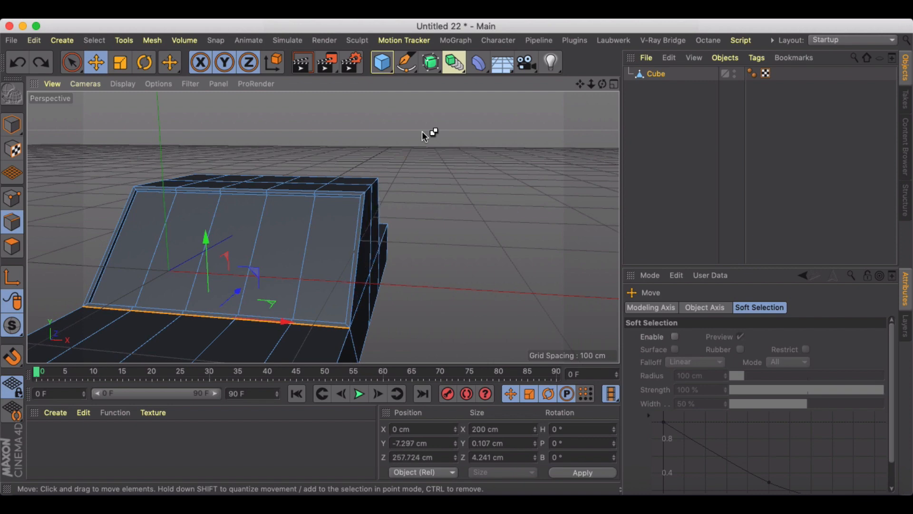
key(super+z)
key(super+z)
key(super+z)
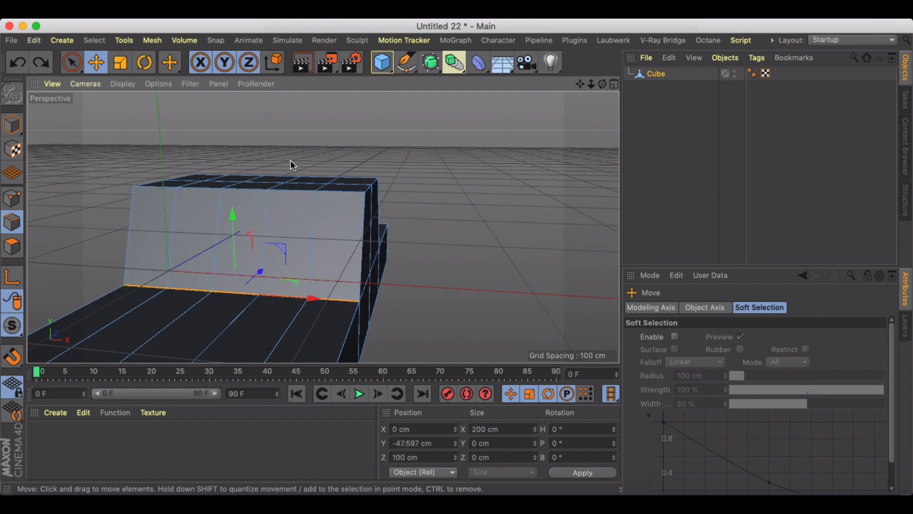
Select the roof's outer side edges on both sides and scale them inward to make the roof narrower
alt+drag(304, 179, 304, 200)
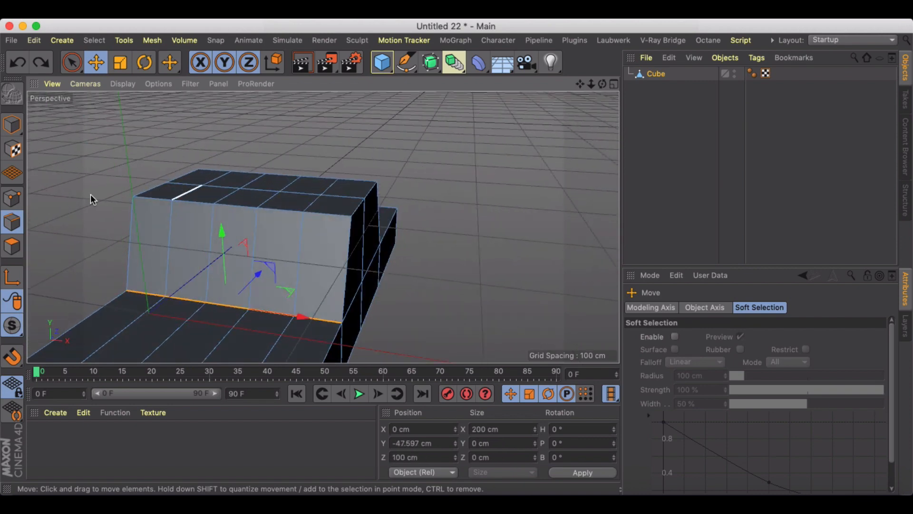
click(345, 207)
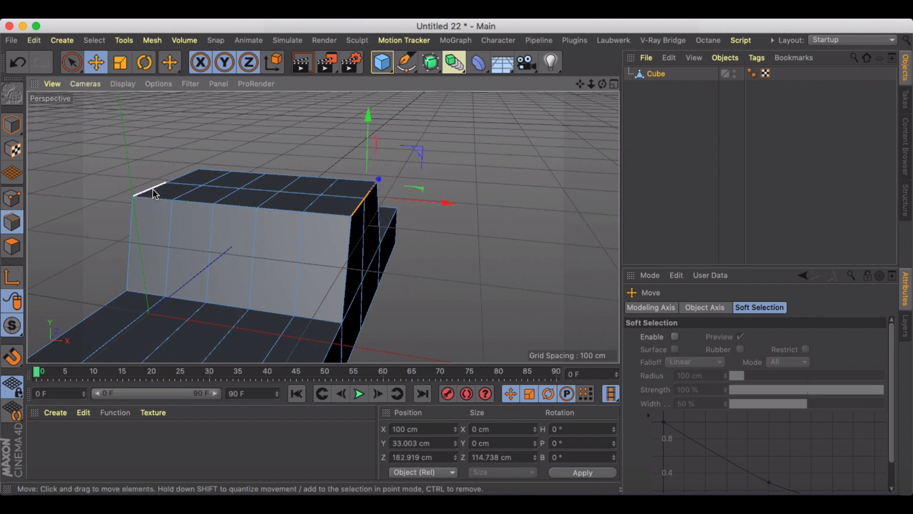
key(t)
drag(341, 192, 326, 195)
Slope the windshield and rear window by moving their base edges outward along Z, and clear the selection
alt+drag(455, 187, 228, 267)
click(196, 272)
key(e)
click(467, 298)
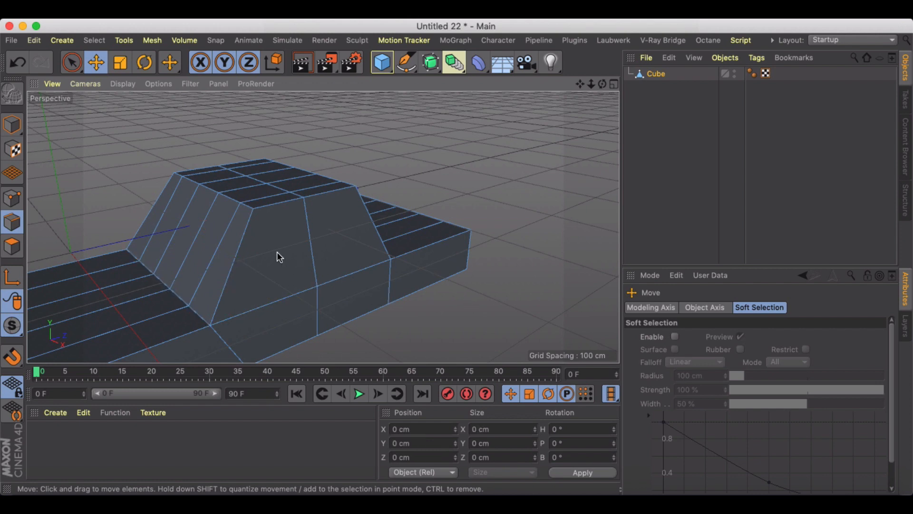
Select all windshield polygons, inset them with Extrude Inner and recess them with Extrude
click(12, 246)
click(72, 62)
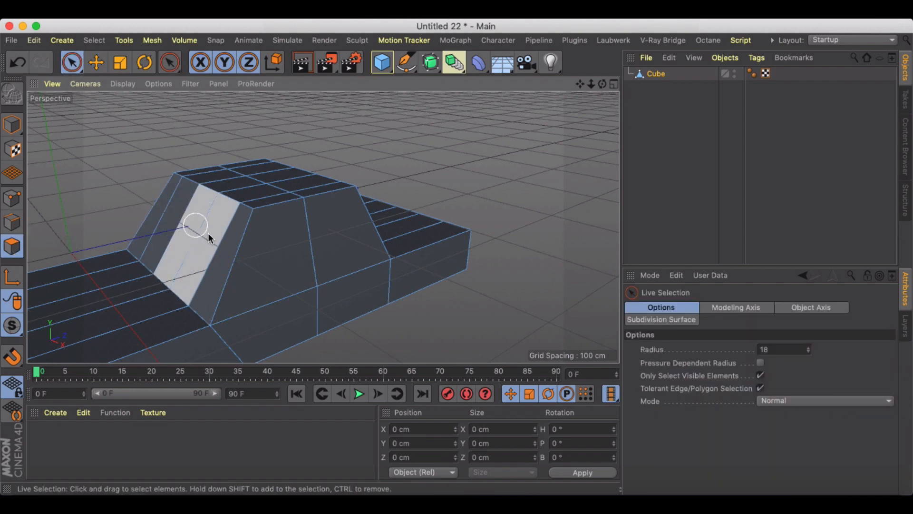
mouse_move(210, 235)
mouse_down()
mouse_move(166, 218)
mouse_move(196, 224)
mouse_up()
right_click(196, 224)
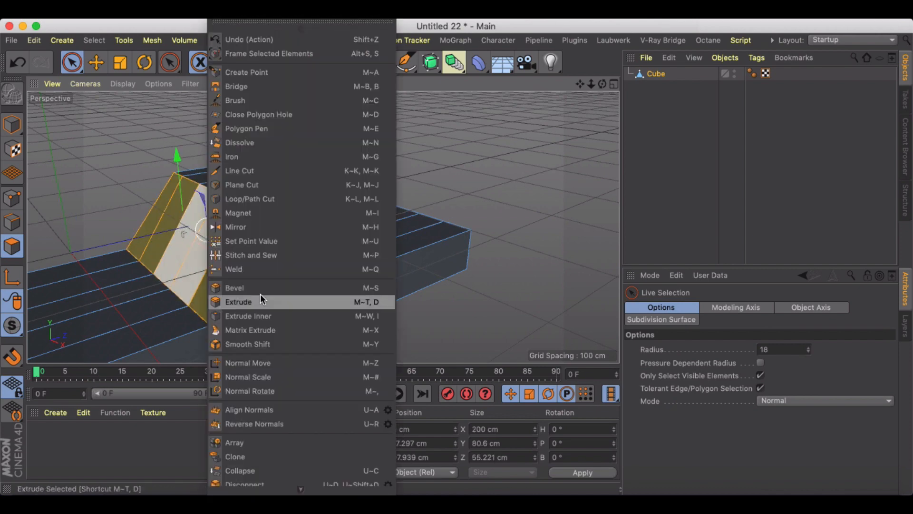
click(258, 302)
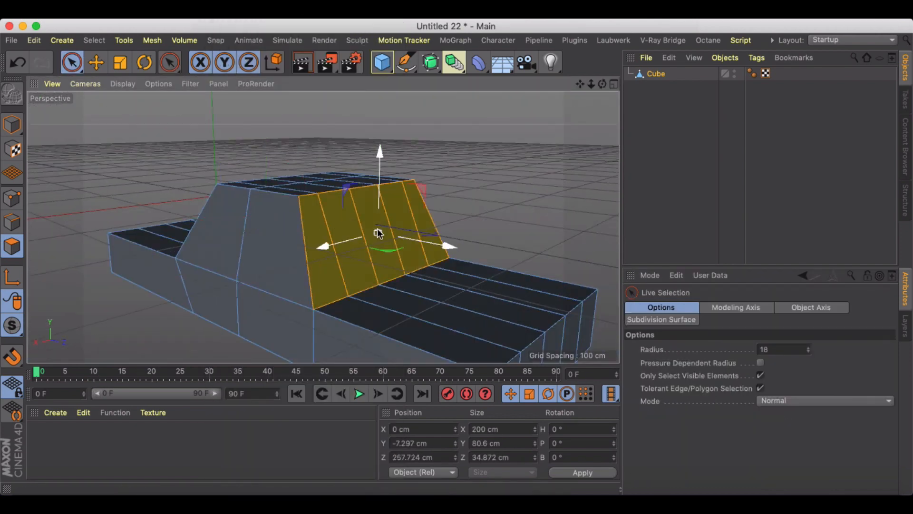
Inset the rear window and both pairs of side windows and recess them with an Extrude offset of -3 cm
key(d)
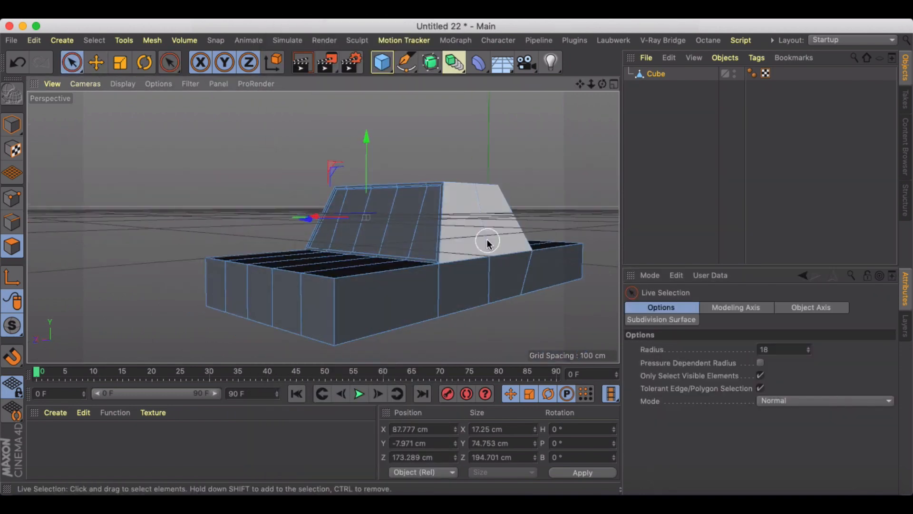
right_click(510, 304)
click(510, 304)
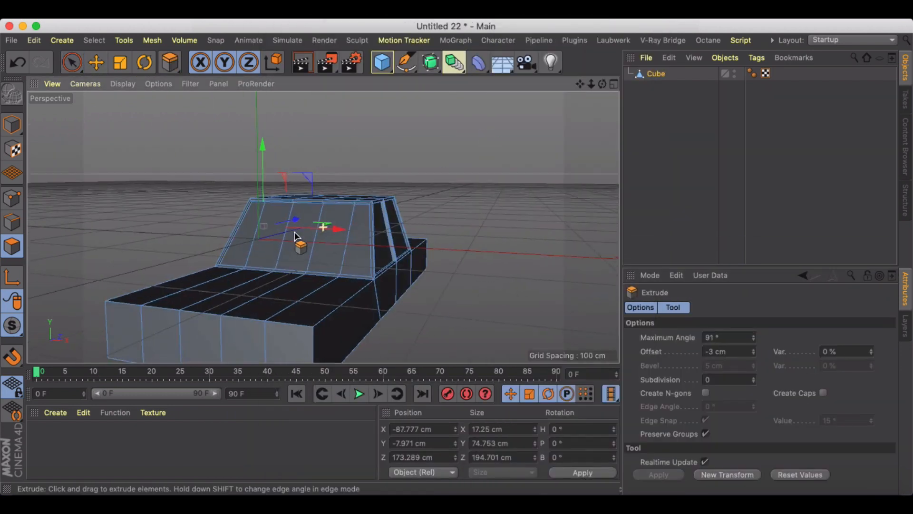
Clear the selection, switch to Model mode and examine the car's windows from several angles
alt+middle_drag(291, 233, 325, 220)
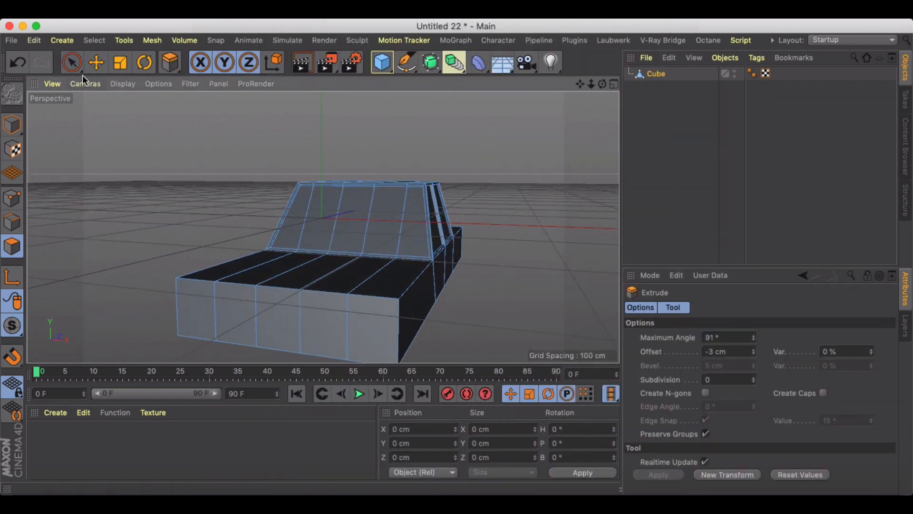
click(96, 63)
click(12, 124)
alt+drag(164, 154, 146, 179)
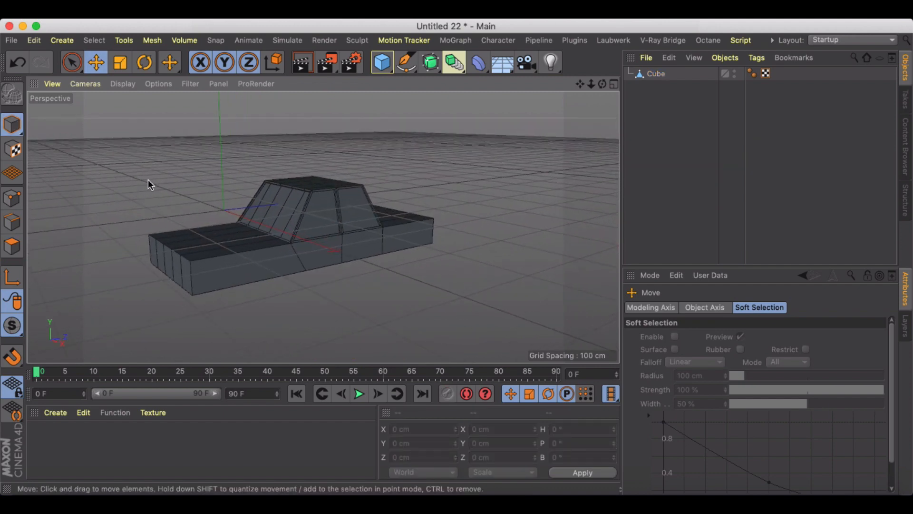
alt+right_drag(147, 179, 210, 196)
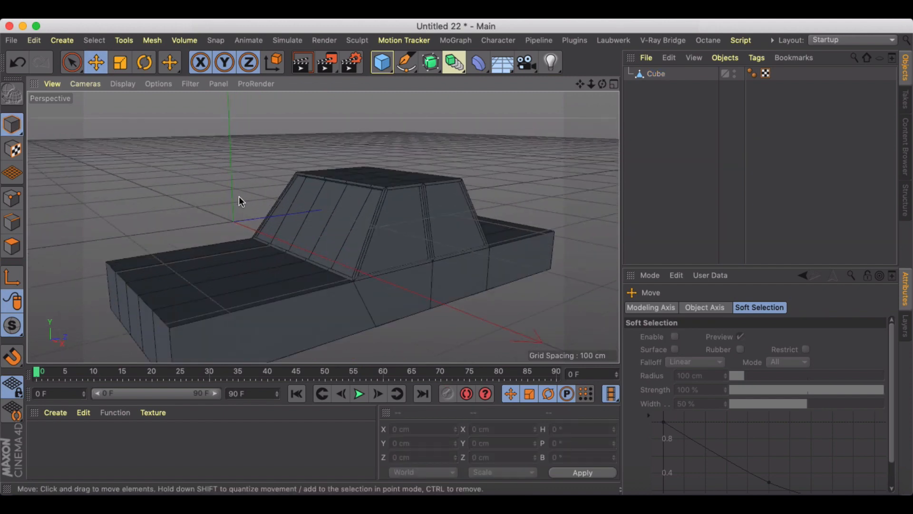
alt+drag(239, 196, 282, 190)
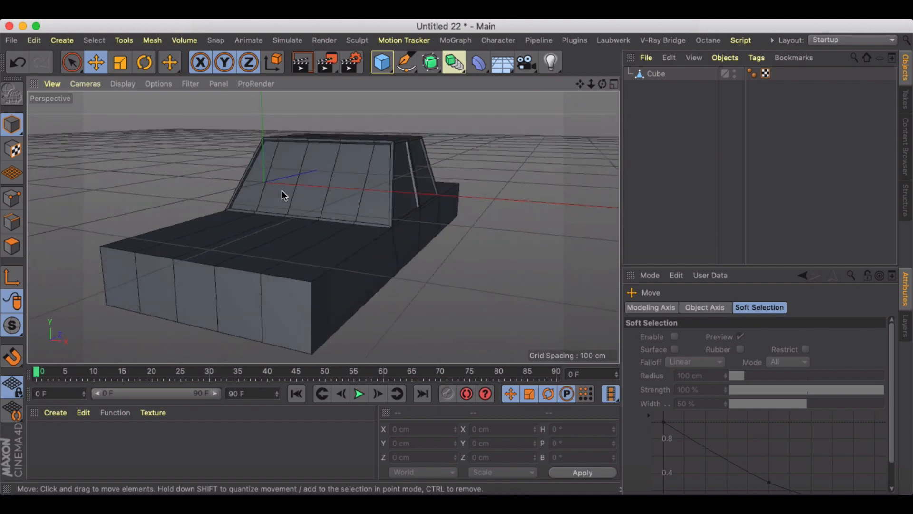
Select the three middle polygons of the car's front face and move them forward to about Z -121 cm
click(12, 245)
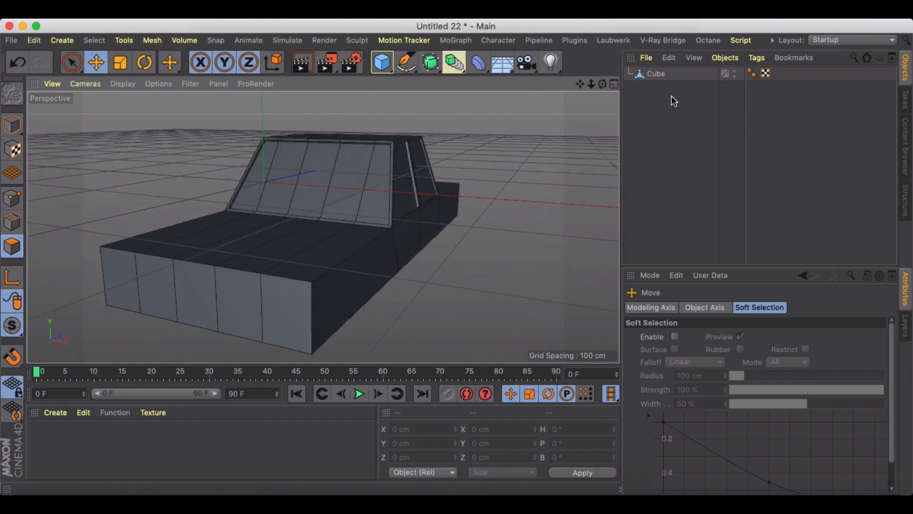
click(654, 74)
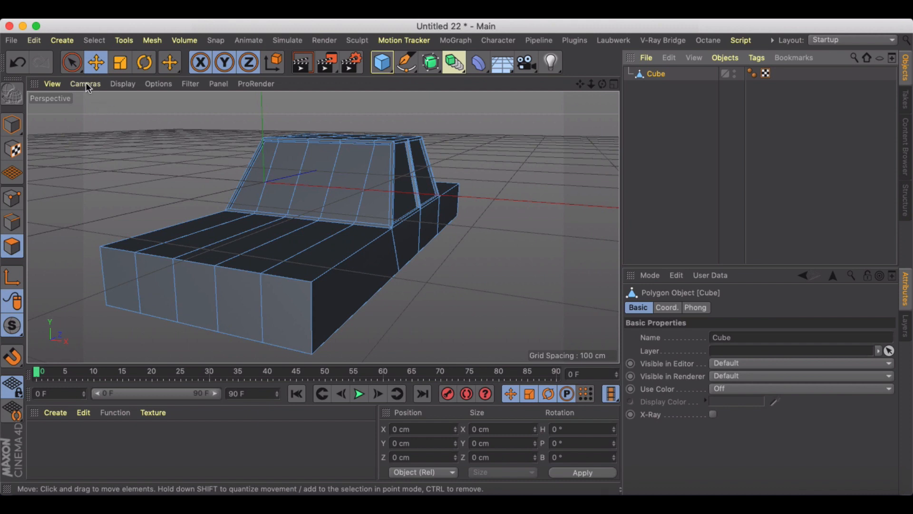
click(73, 64)
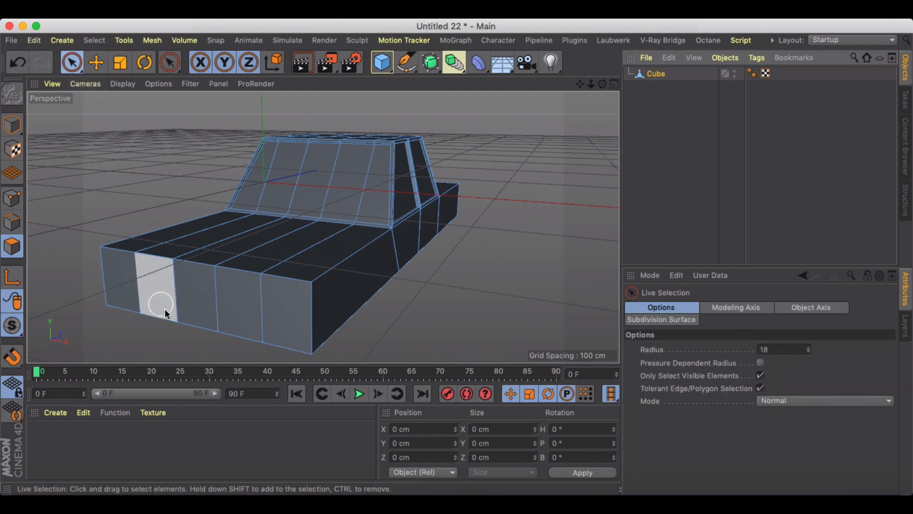
drag(224, 305, 169, 291)
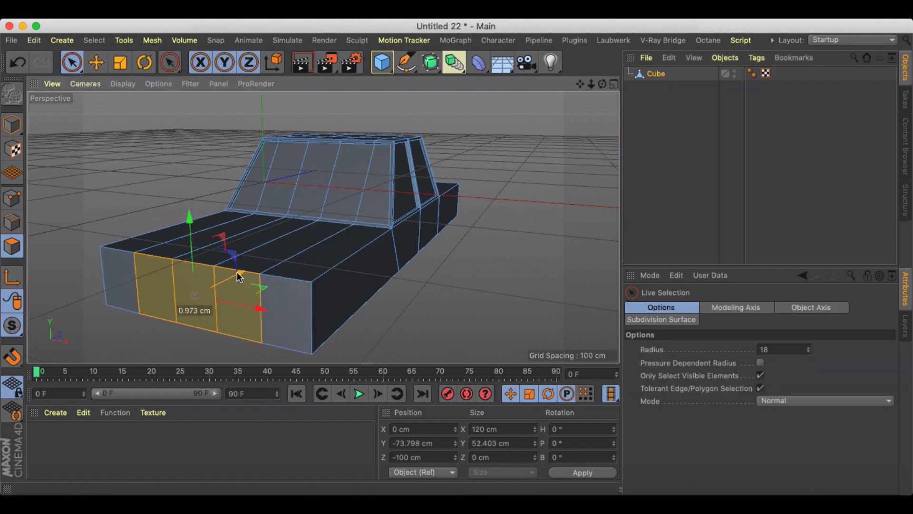
drag(237, 272, 220, 283)
Select the four outer corner points of the car's front in point mode and move them back to about Z -90 cm
alt+middle_drag(248, 267, 286, 250)
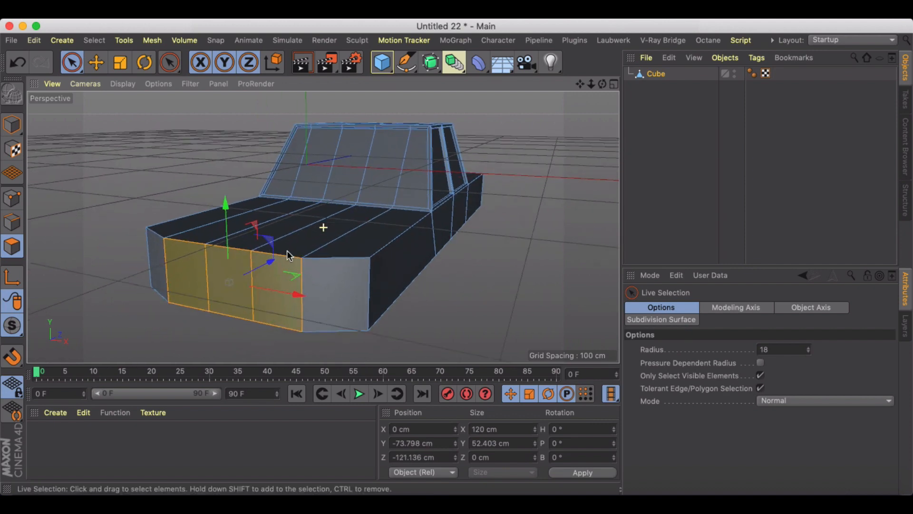
alt+drag(286, 254, 202, 277)
click(12, 198)
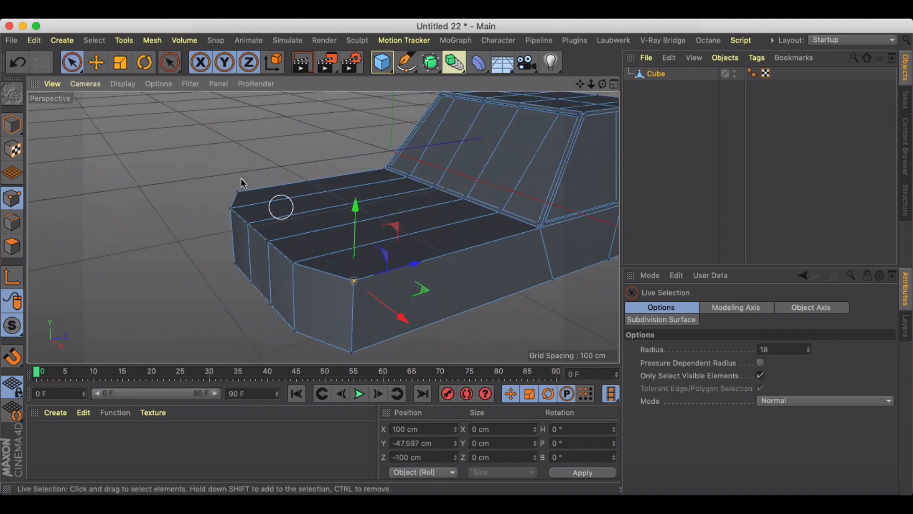
shift+click(230, 189)
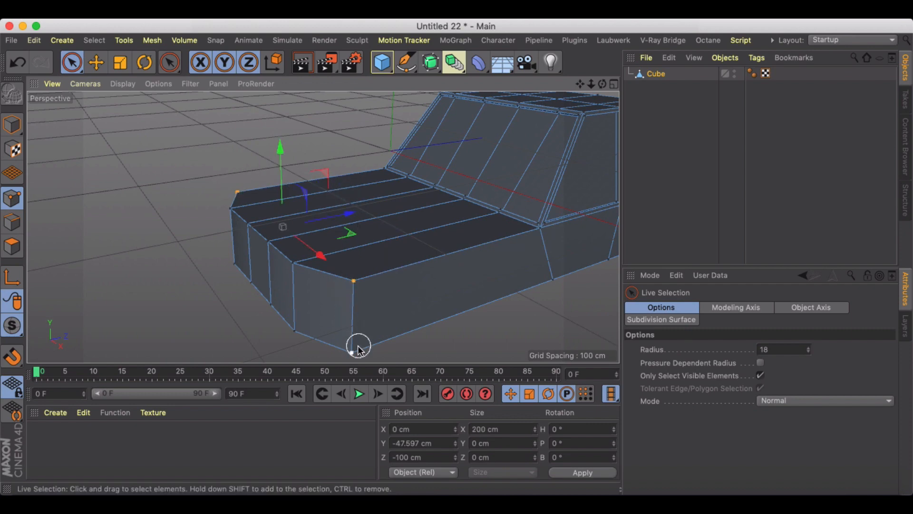
alt+drag(313, 324, 389, 211)
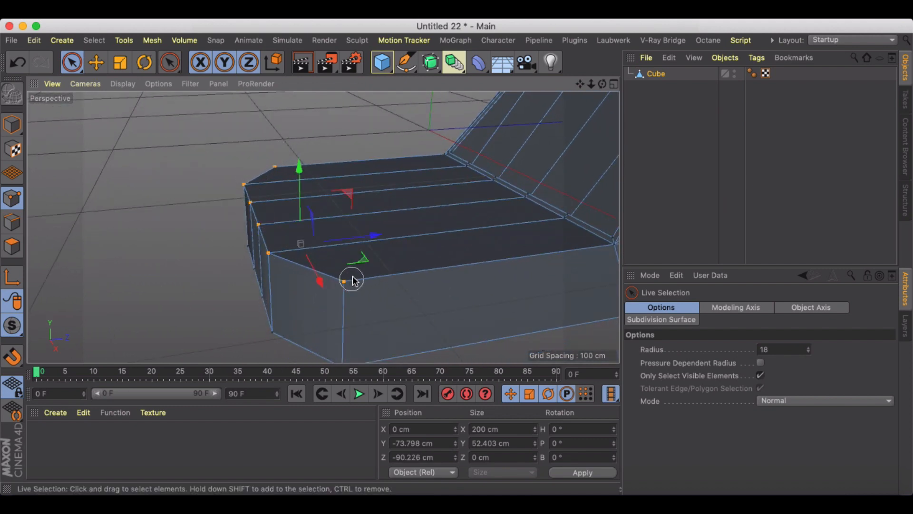
Lower the upper row of front points to slope the hood downward, and clear the selection
drag(276, 135, 276, 154)
alt+drag(307, 190, 250, 241)
click(124, 252)
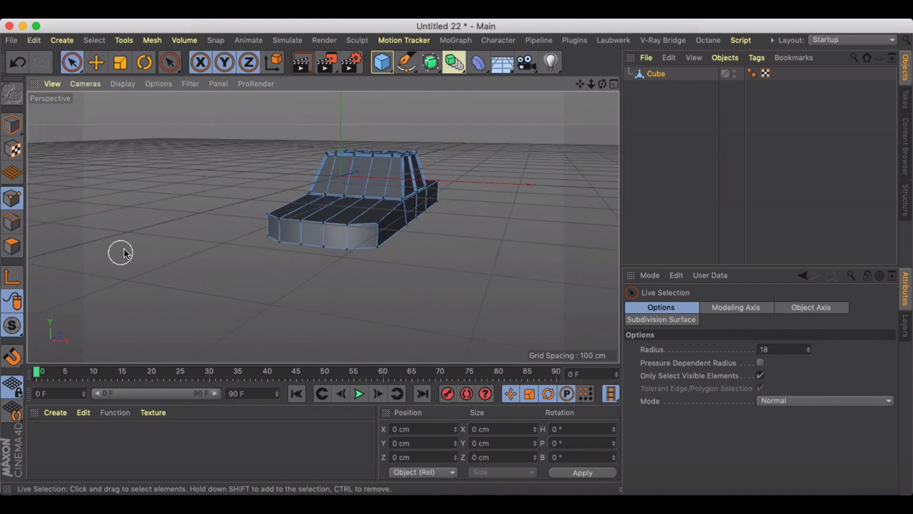
Inset the two outer corner polygons of the car's front face by 8 cm with Extrude Inner
click(12, 246)
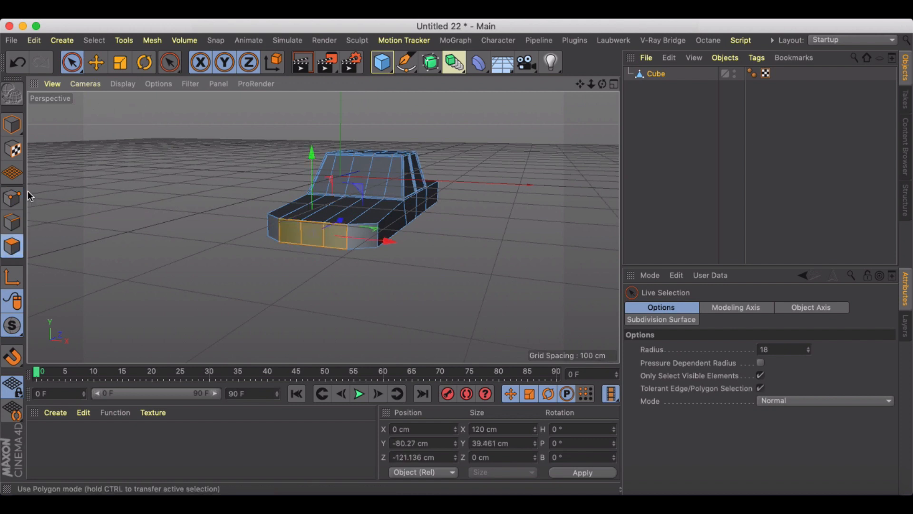
click(89, 92)
click(99, 64)
click(352, 230)
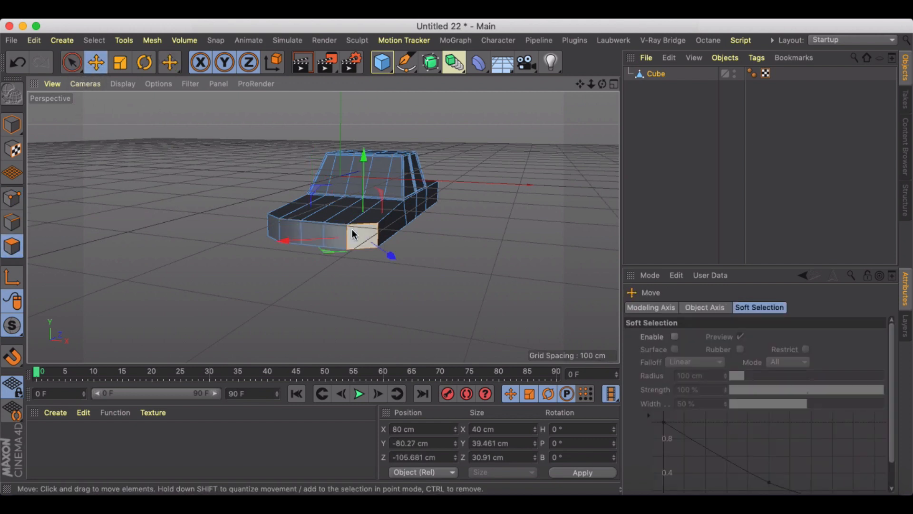
shift+click(274, 229)
scroll(319, 226, up, 4)
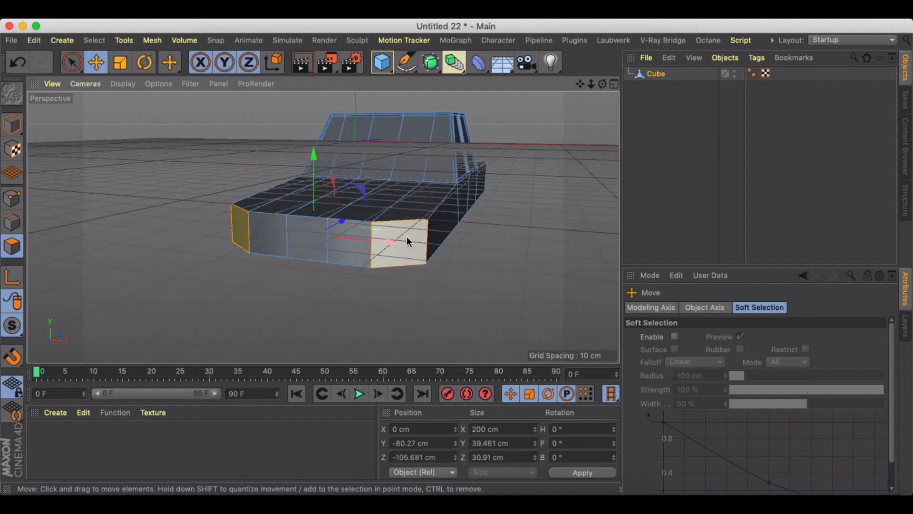
right_click(407, 236)
click(448, 316)
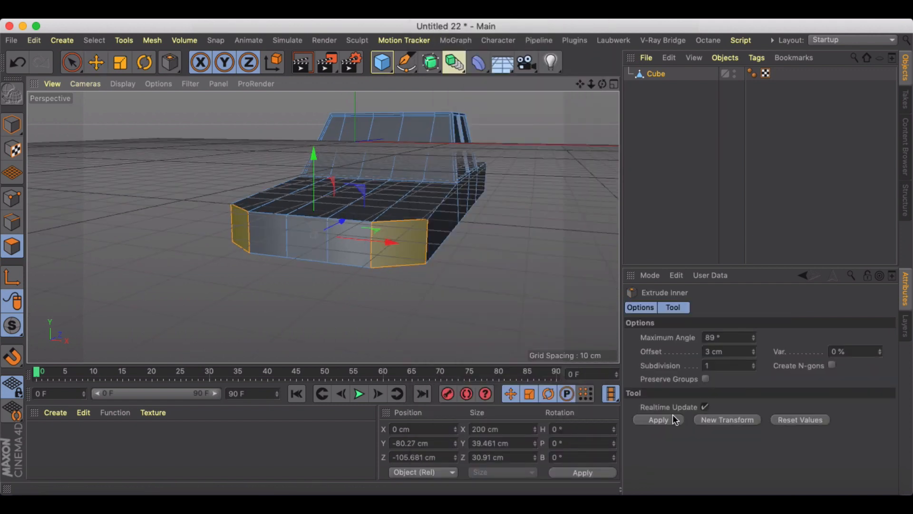
click(665, 420)
key(ctrl+z)
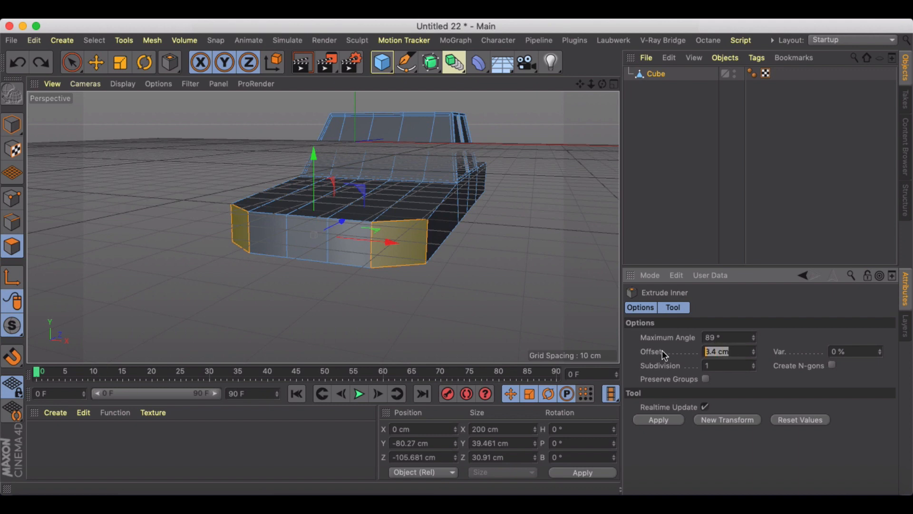
text(8)
key(Return)
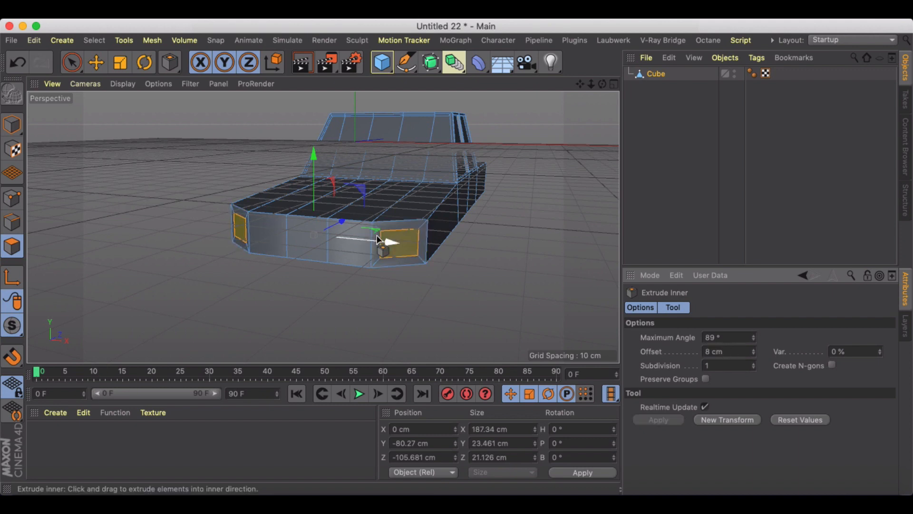
Select the two inset headlight polygons on the front corners and extrude them inward with an offset of -6 cm
right_click(406, 244)
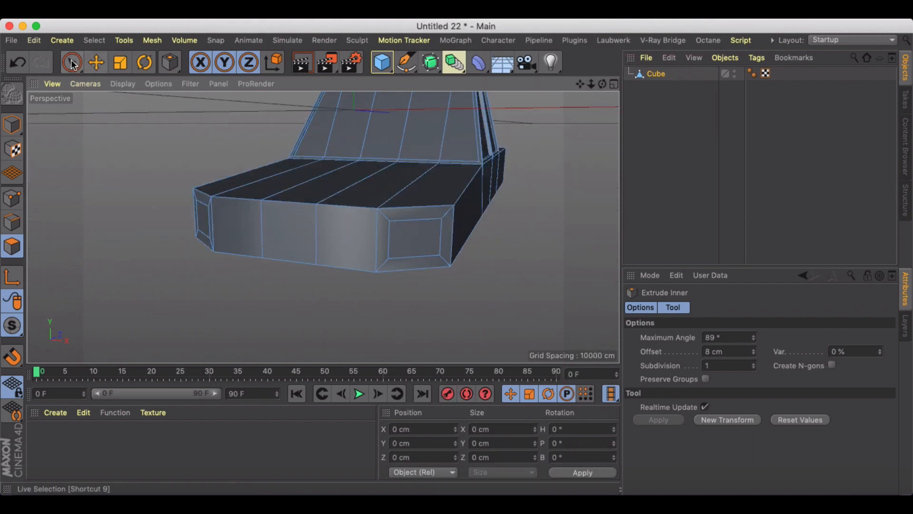
click(72, 63)
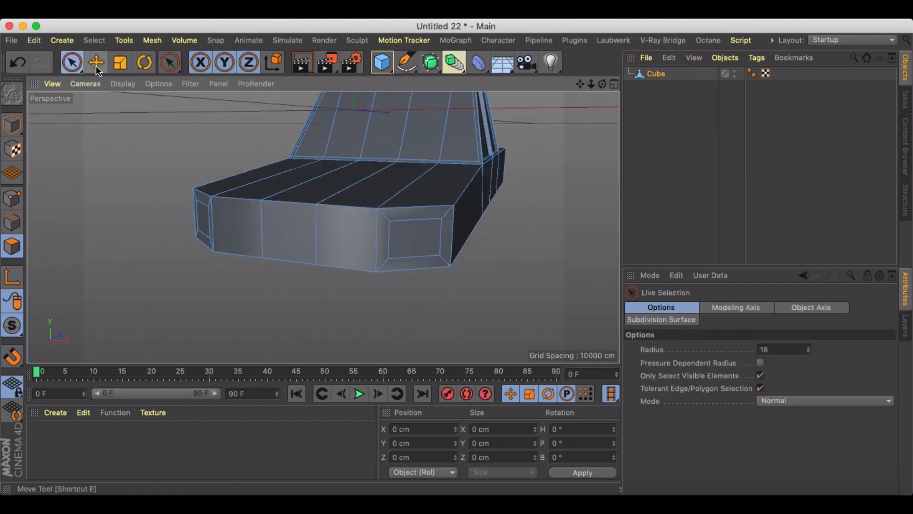
click(95, 63)
click(420, 234)
shift+click(208, 219)
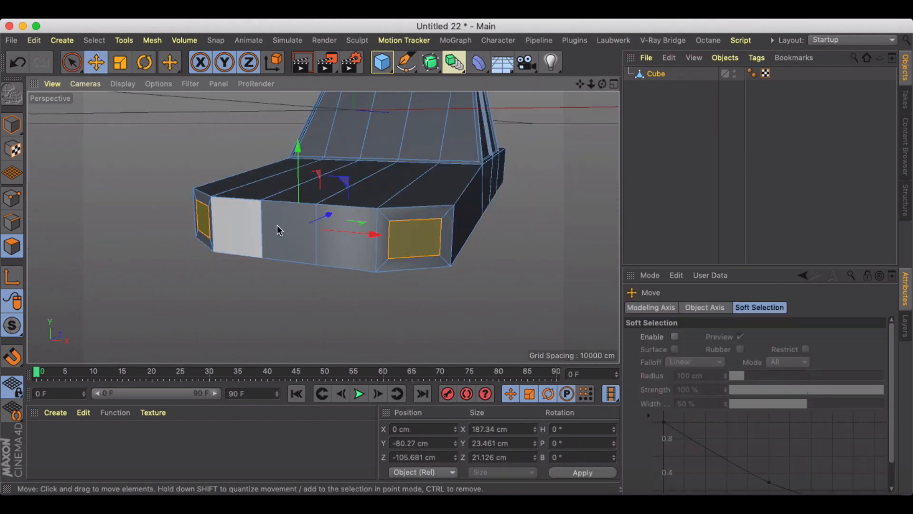
right_click(404, 226)
click(433, 302)
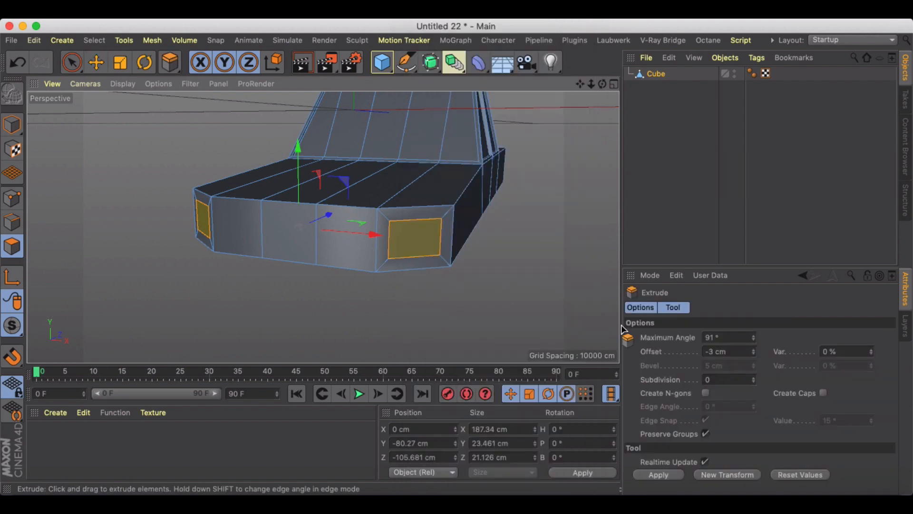
click(658, 474)
mouse_move(332, 217)
alt+mouse_down()
mouse_move(290, 207)
mouse_move(316, 220)
alt+mouse_up()
key(super+z)
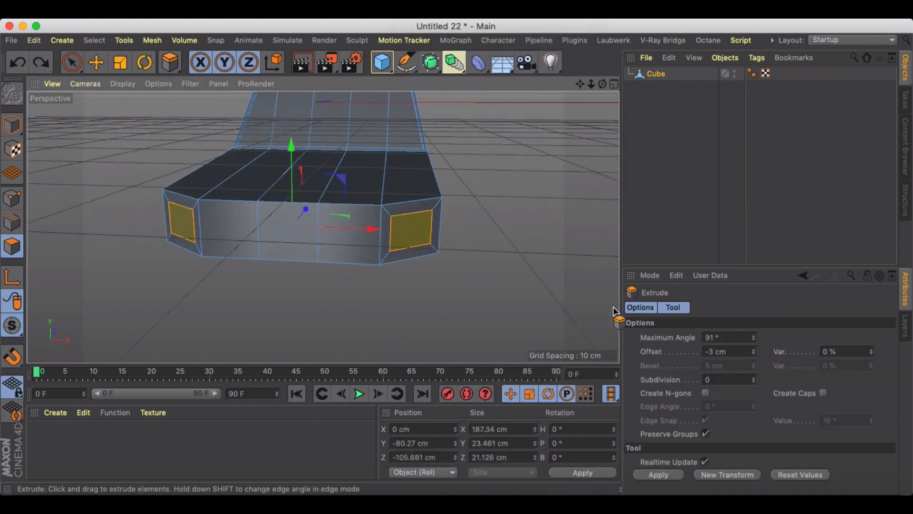
double_click(713, 351)
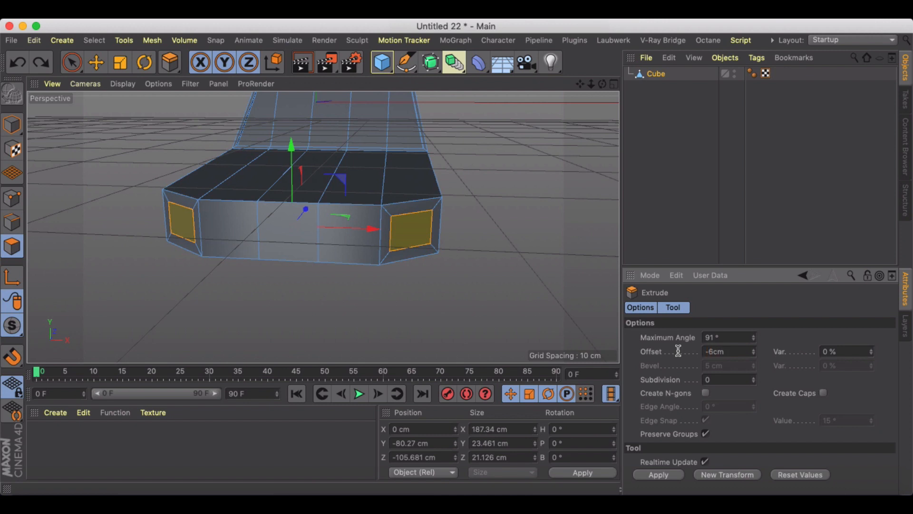
key(Return)
Select the row of upper edges at the car's rear in edge mode and lower it to about Y -65.7 cm
alt+drag(494, 235, 263, 224)
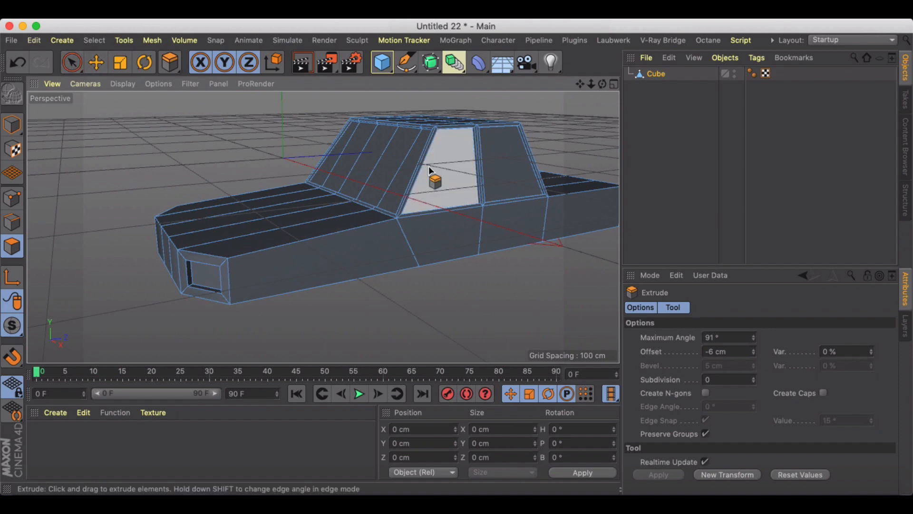
alt+drag(434, 180, 189, 155)
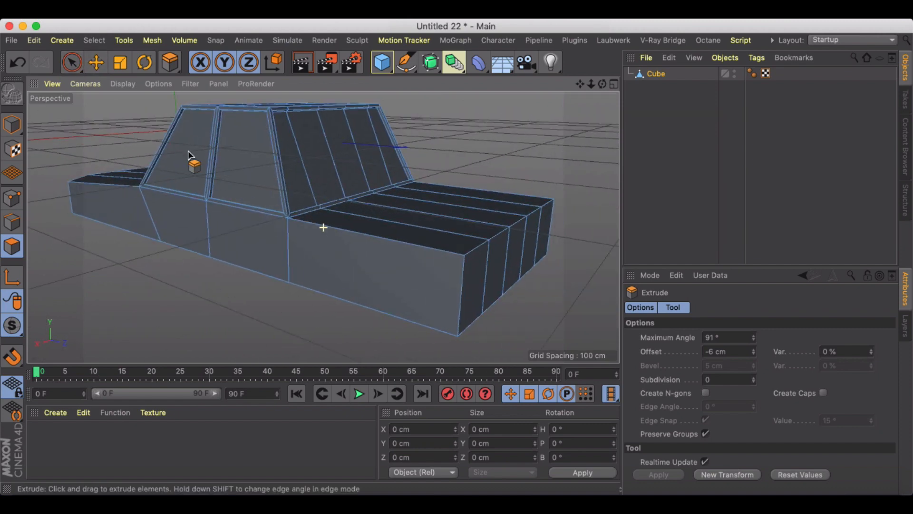
click(95, 62)
click(13, 222)
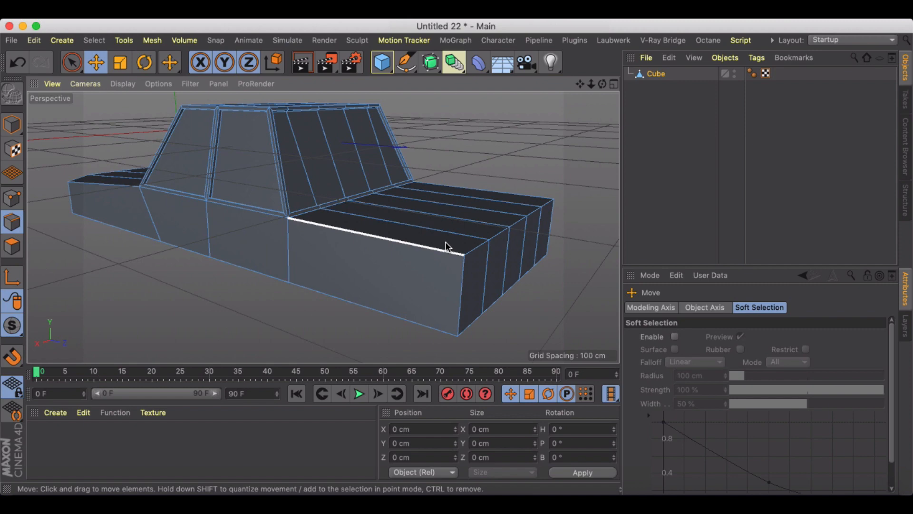
double_click(473, 251)
drag(525, 149, 521, 173)
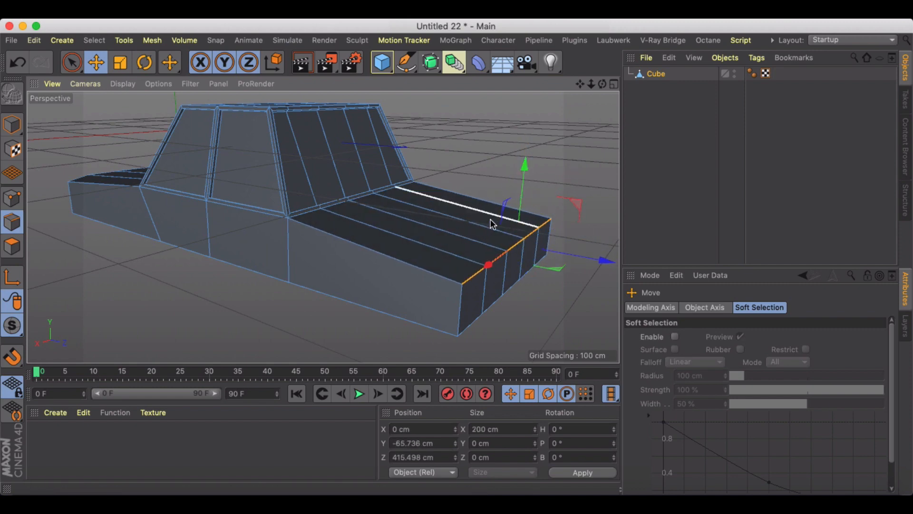
Select the two outer vertical edges of the rear face and scale them closer together to about 180 cm apart
alt+drag(490, 219, 242, 174)
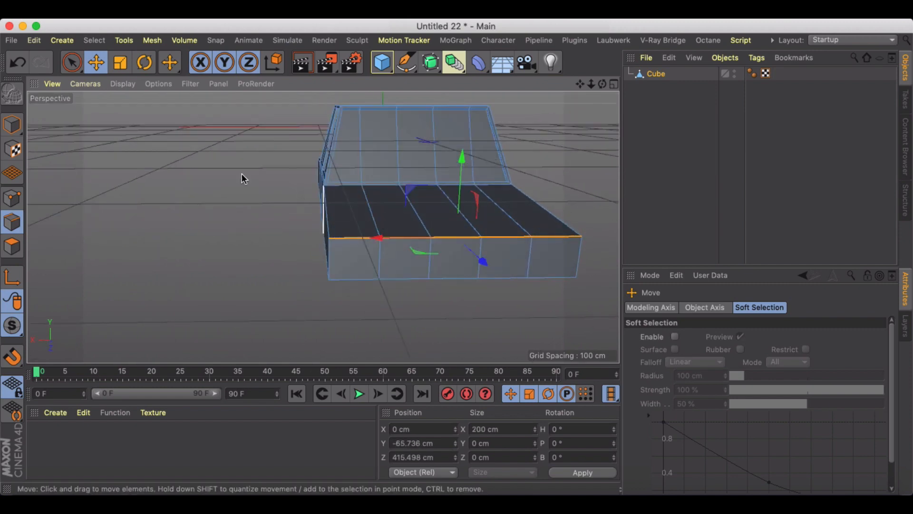
click(328, 249)
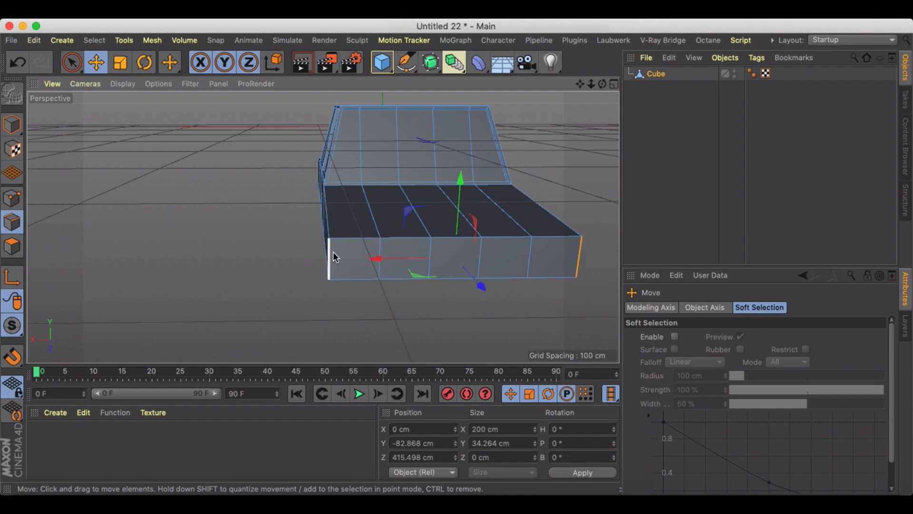
key(t)
drag(373, 259, 384, 208)
Select the two outer polygons of the rear face and inset them by 5 cm with Extrude Inner
alt+drag(106, 129, 156, 137)
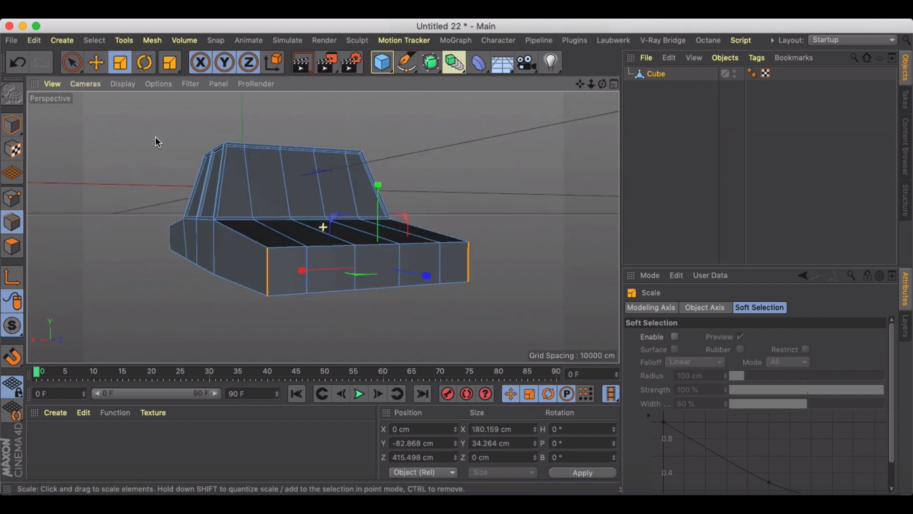
click(12, 245)
click(292, 280)
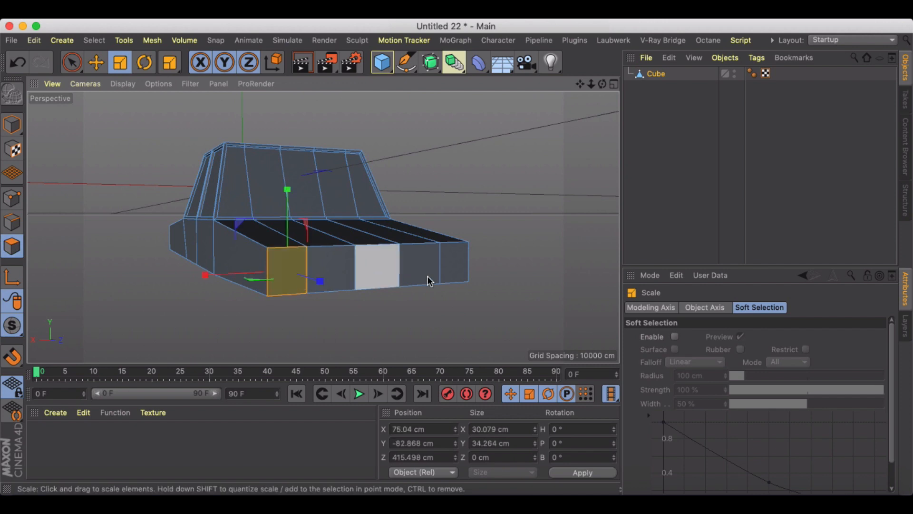
shift+click(454, 263)
right_click(453, 262)
click(472, 301)
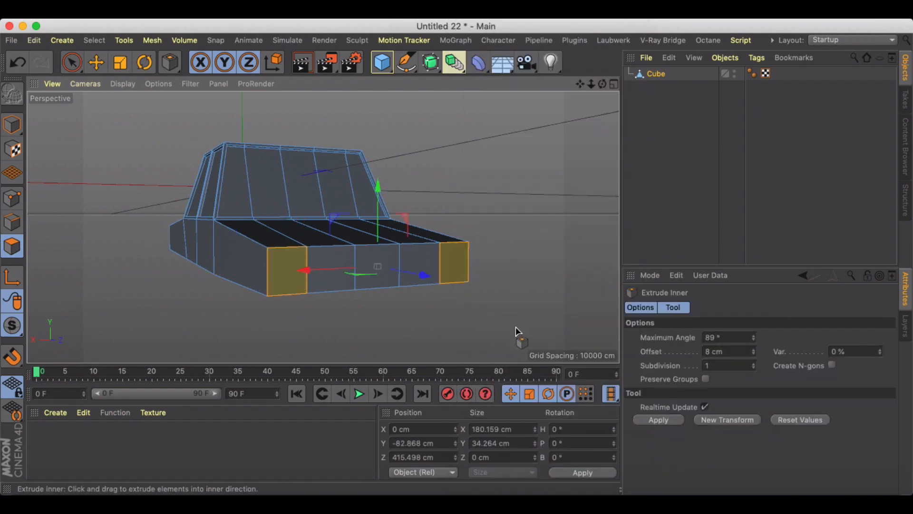
click(718, 352)
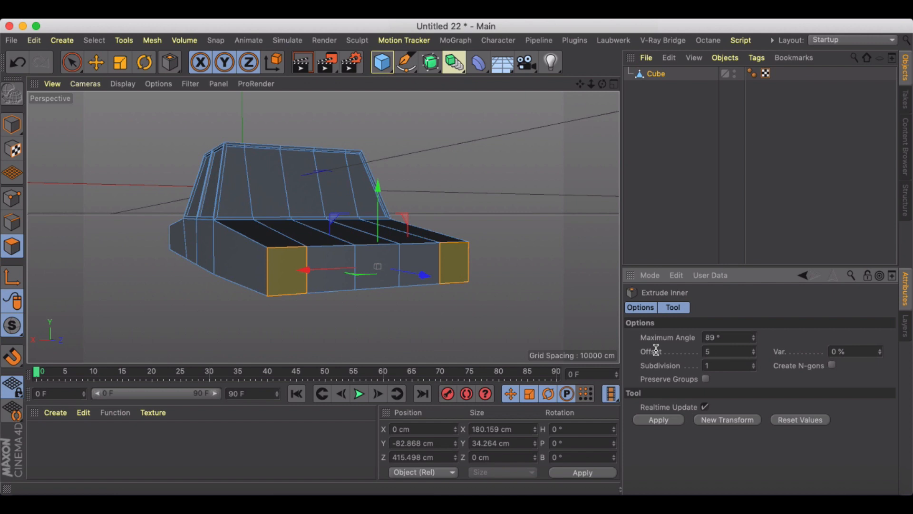
text(5)
key(Return)
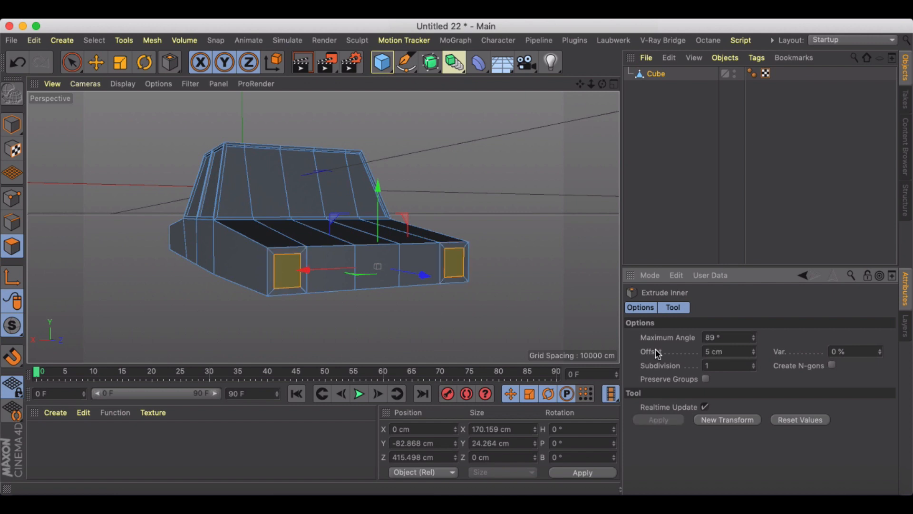
Extrude the two inset taillight polygons inward with an offset of -6 cm
right_click(449, 259)
click(481, 300)
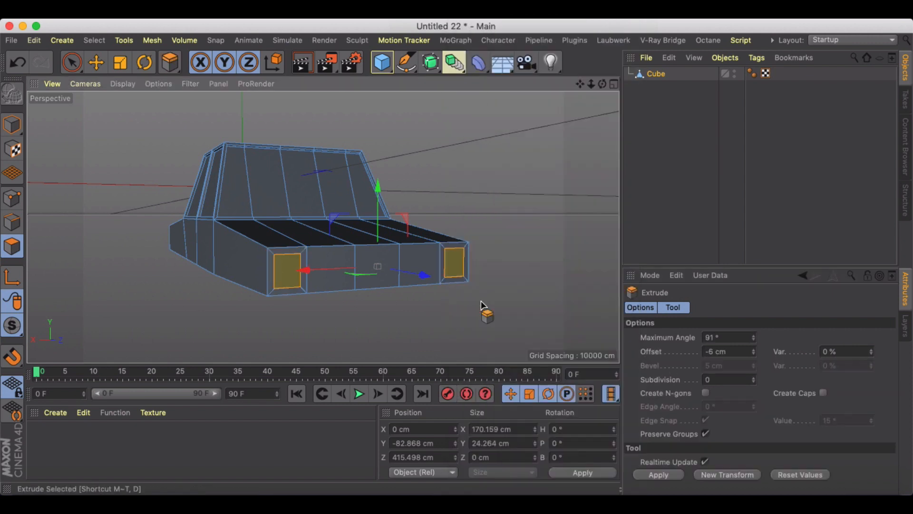
click(658, 475)
Switch to Model mode, clear the selection and examine the car's headlights, taillights and overall shape from several angles
alt+drag(404, 278, 435, 246)
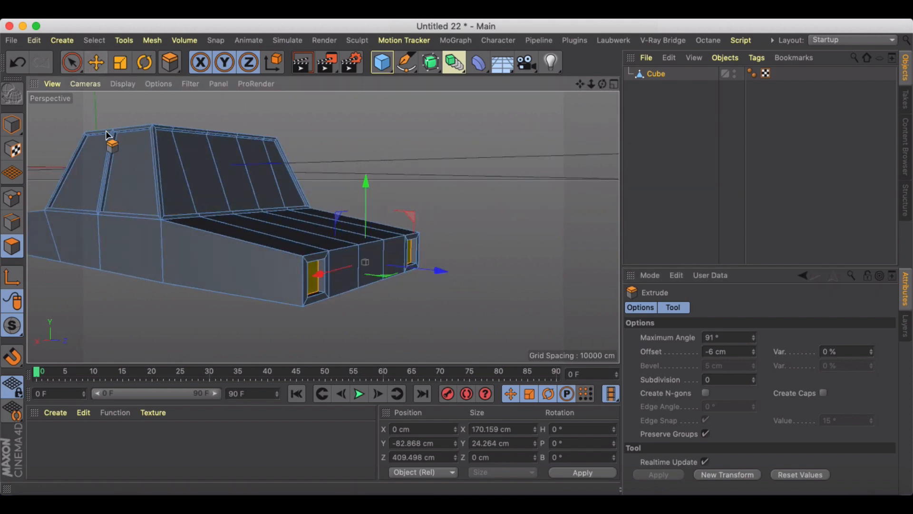
alt+drag(107, 134, 413, 153)
alt+drag(230, 188, 336, 204)
click(96, 62)
click(12, 125)
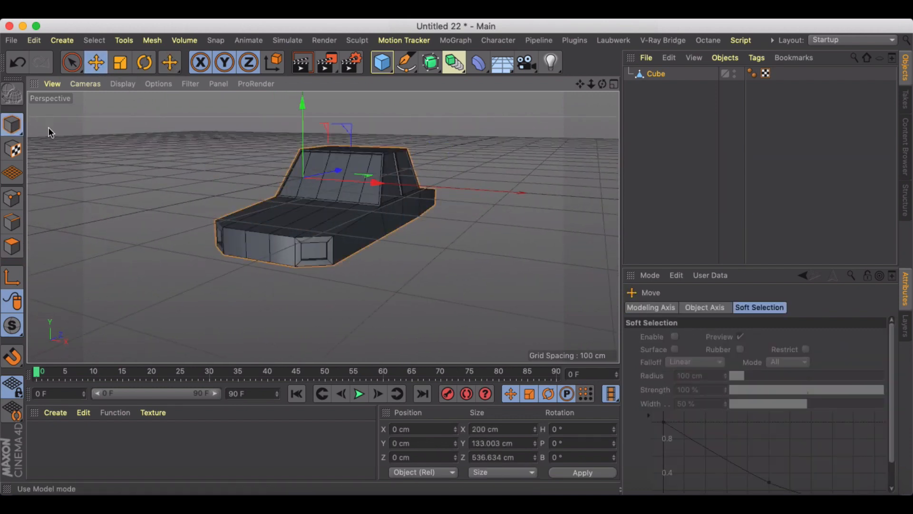
alt+drag(296, 165, 348, 169)
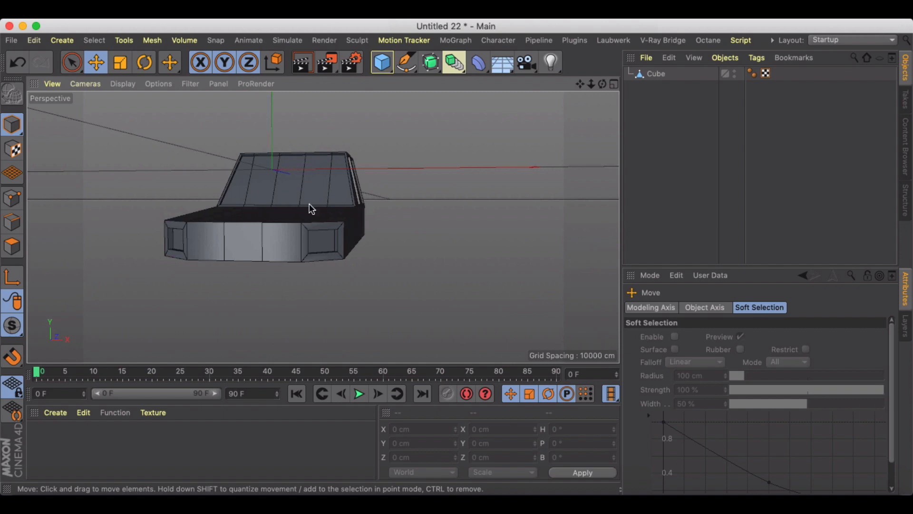
alt+drag(310, 205, 210, 199)
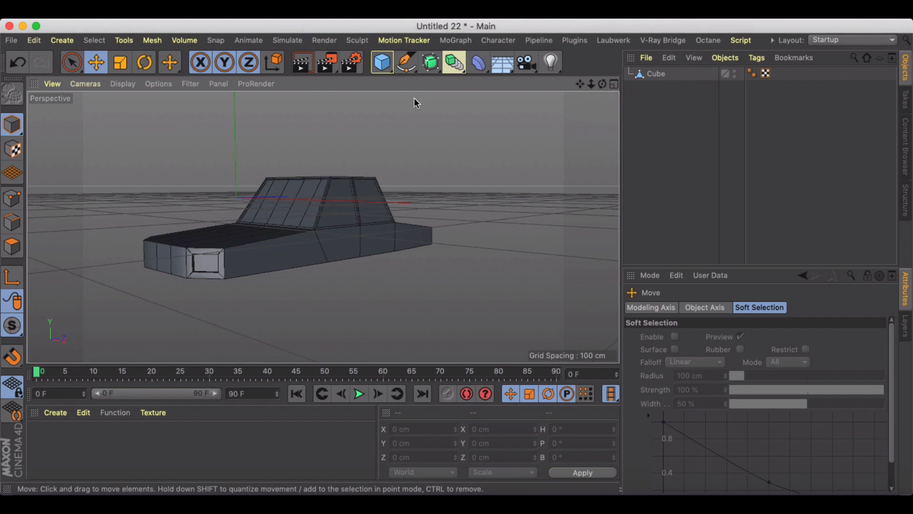
Add a Tube primitive for a wheel and set its orientation to +X
click(382, 63)
click(633, 129)
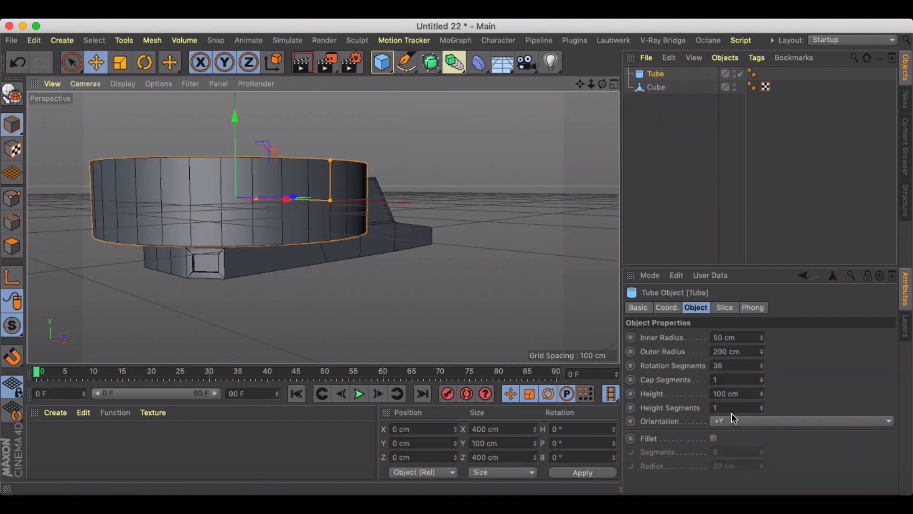
click(736, 420)
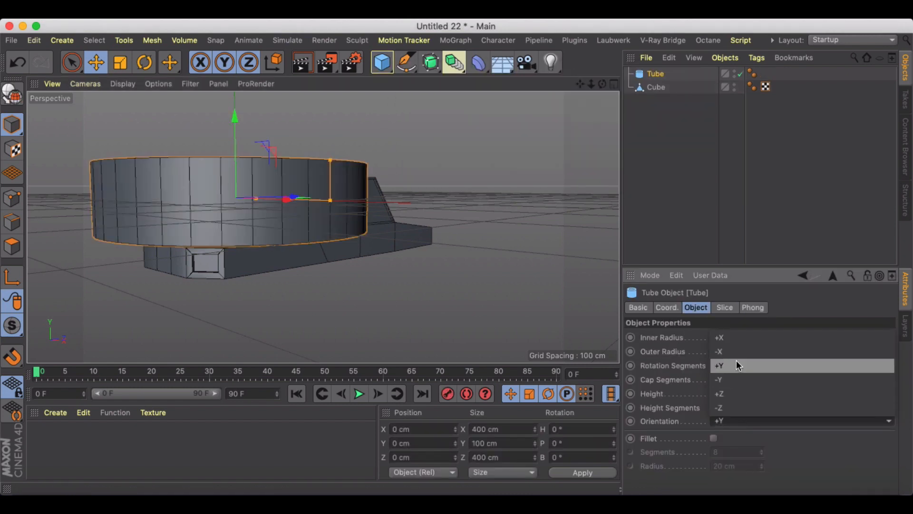
click(729, 336)
Scale the tube down uniformly to a wheel about 46 cm in diameter and 11.5 cm wide
key(t)
drag(310, 193, 225, 211)
scroll(270, 175, up, 4)
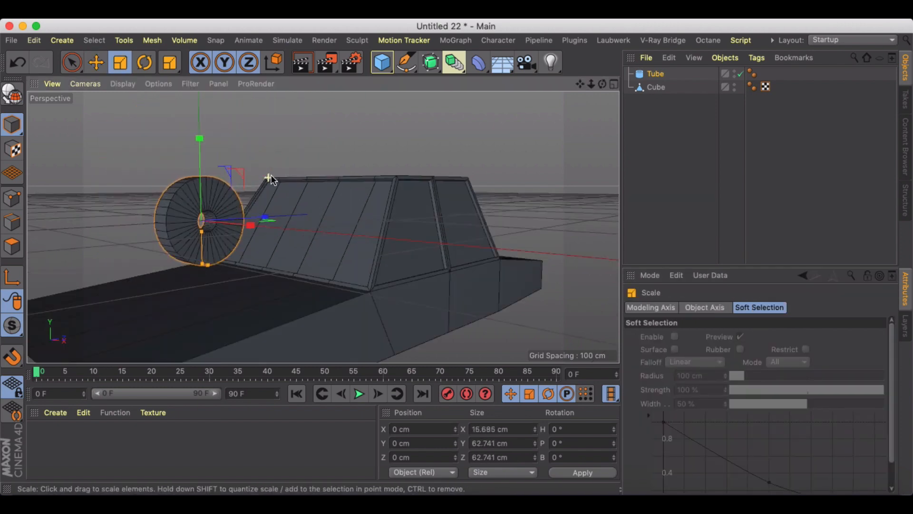
drag(272, 173, 136, 213)
scroll(136, 213, up, 5)
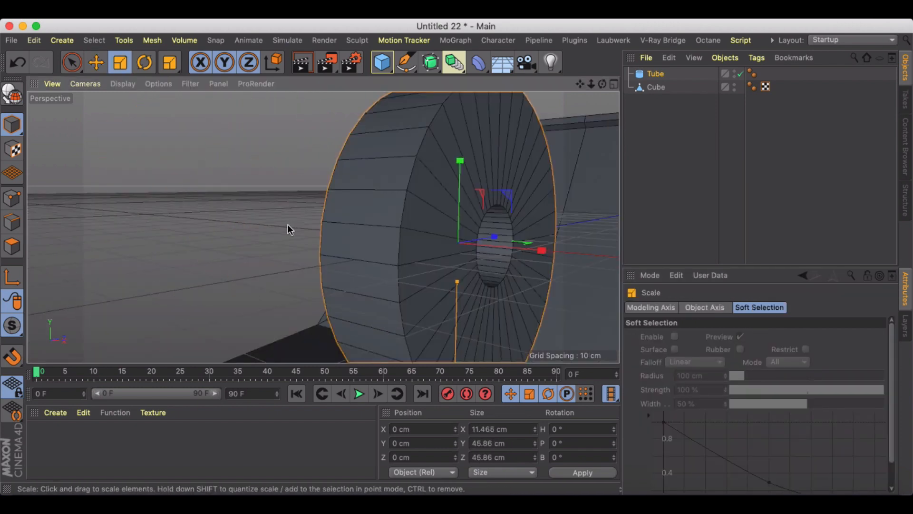
Set the tube's rotation segments to 10 for a low-poly wheel
scroll(287, 224, down, 3)
alt+middle_drag(377, 217, 290, 211)
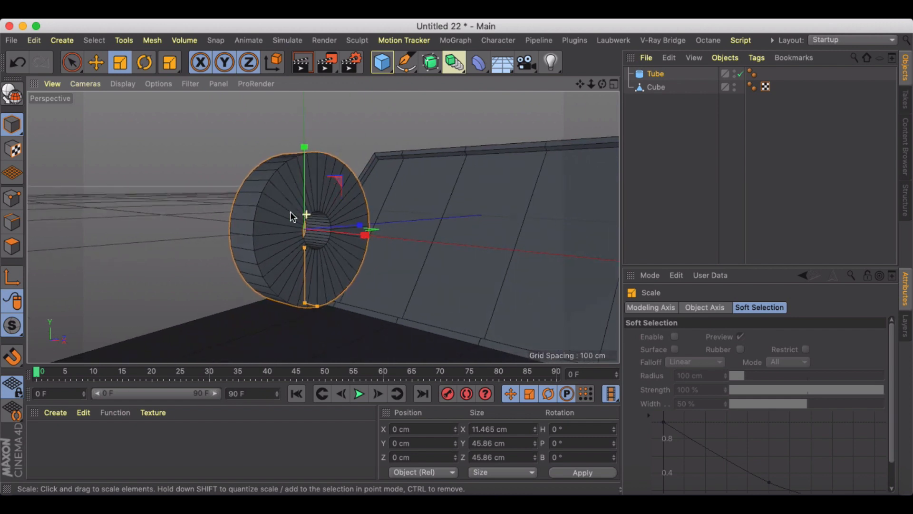
click(654, 74)
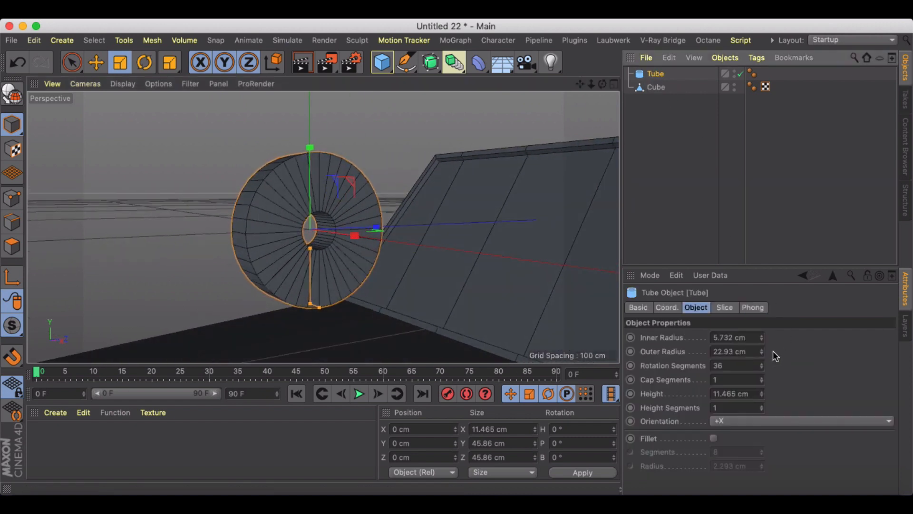
double_click(730, 365)
text(10)
key(Return)
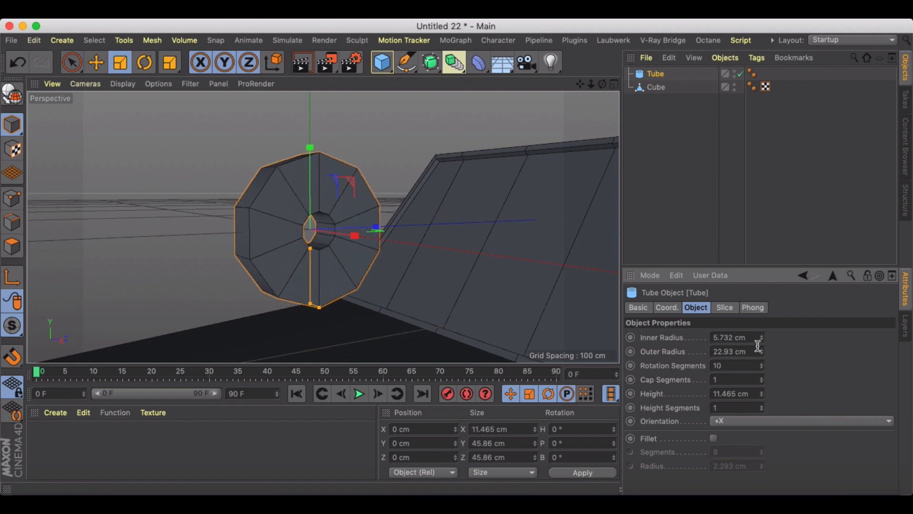
Increase the wheel tube's inner radius to 16.732 cm and enable its fillet with a 3.099 cm radius
drag(761, 337, 760, 332)
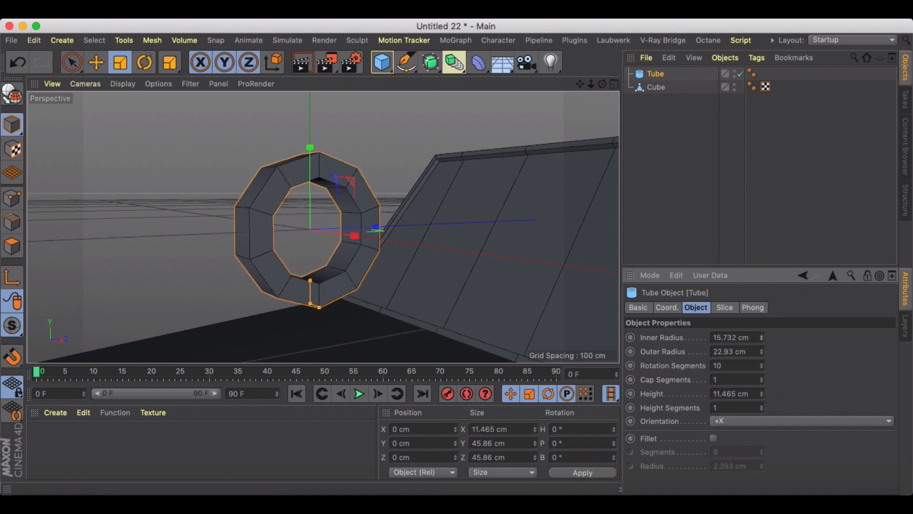
click(760, 335)
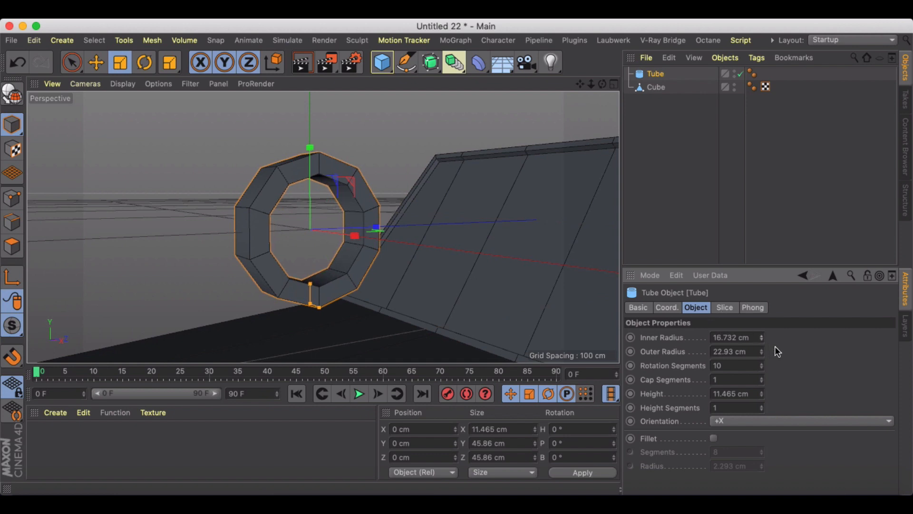
click(713, 438)
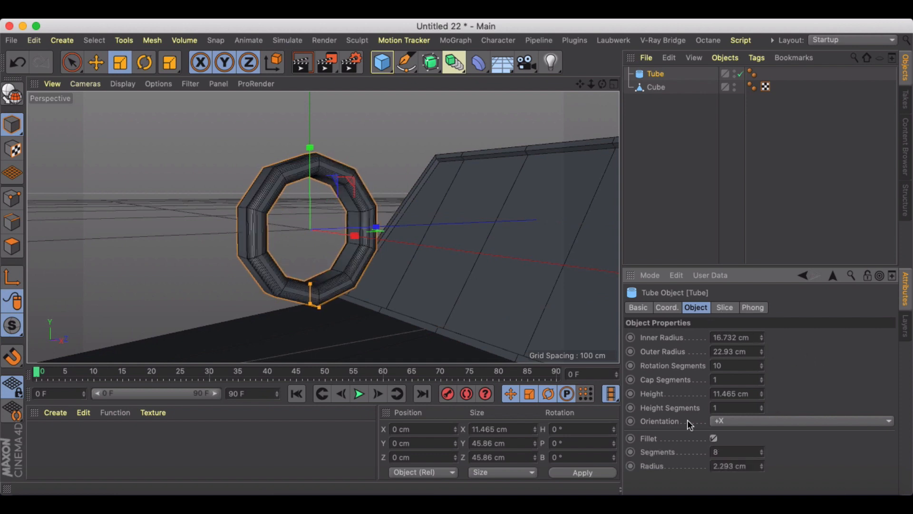
alt+drag(329, 240, 372, 243)
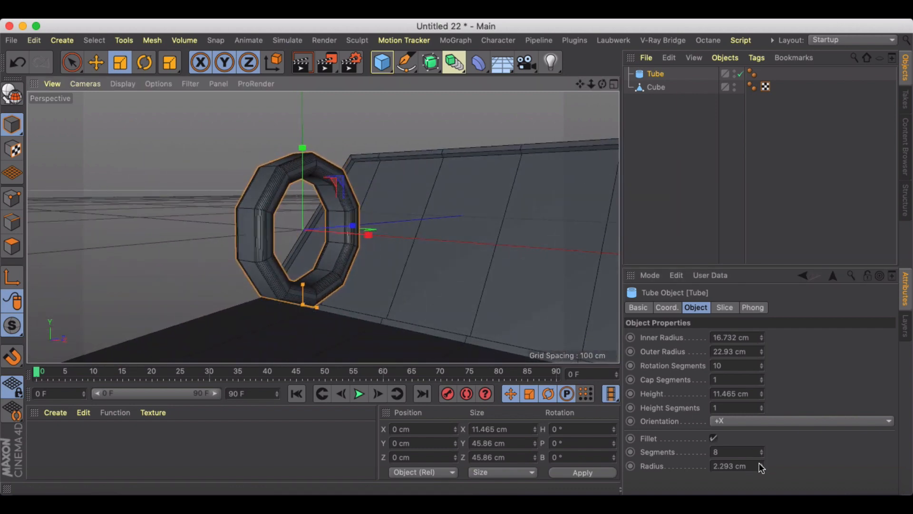
drag(761, 467, 762, 466)
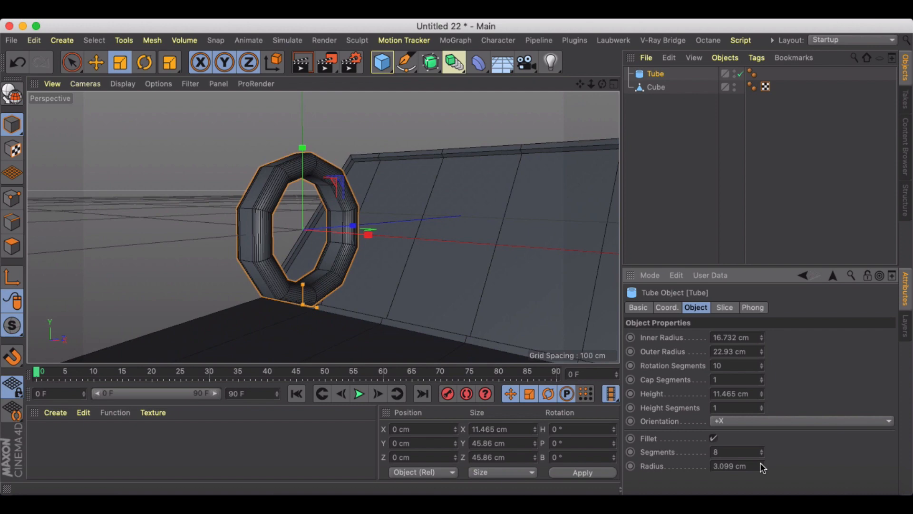
Reduce the wheel tube's fillet segments to 2 and set its inner radius to 15.732 cm
click(760, 453)
click(760, 453)
click(760, 453)
click(760, 454)
click(760, 454)
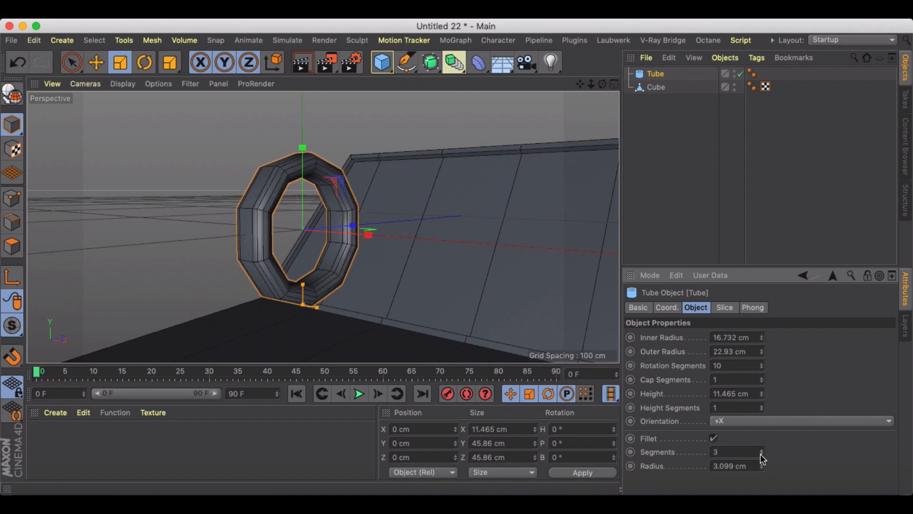
click(760, 454)
alt+drag(363, 263, 276, 257)
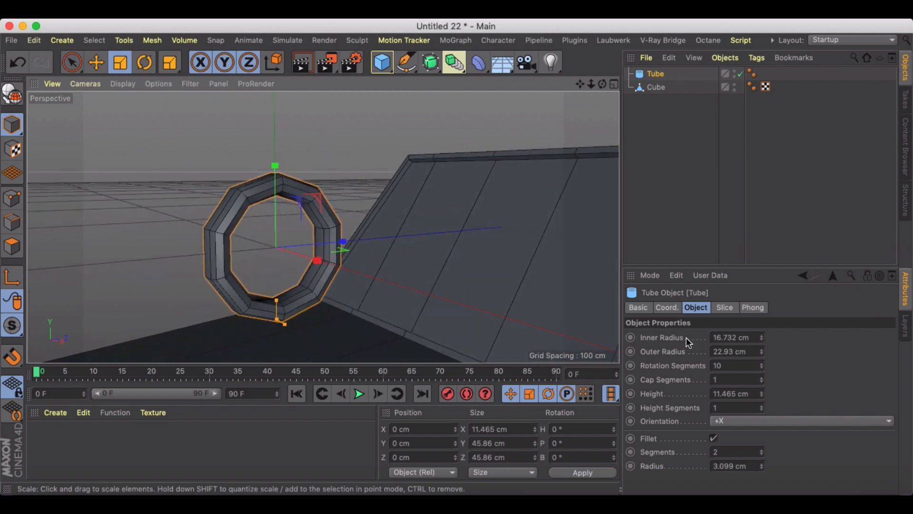
click(760, 339)
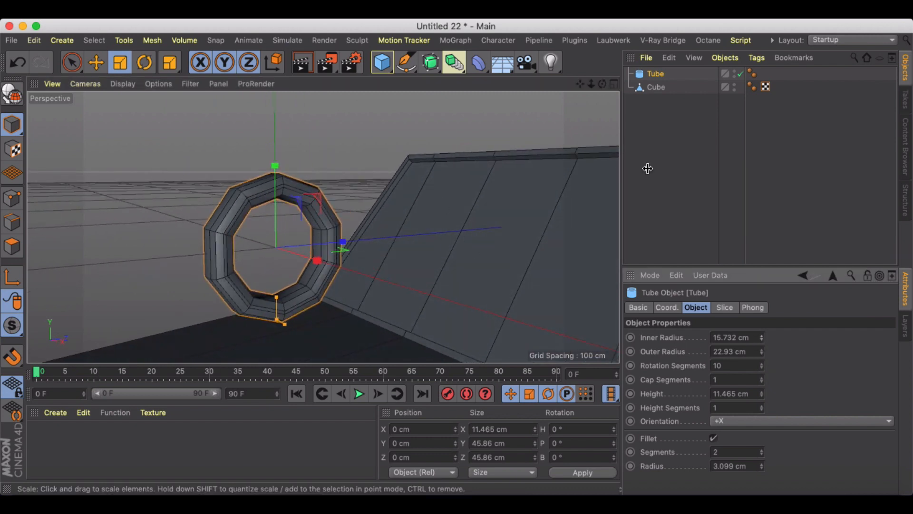
Duplicate the wheel tube and scale the copy up uniformly to about 73 cm in diameter and 18.3 cm wide
click(685, 139)
click(655, 73)
drag(655, 73, 652, 72)
drag(361, 174, 259, 241)
mouse_move(259, 242)
alt+middle_down()
mouse_move(241, 261)
mouse_move(199, 252)
mouse_move(264, 258)
alt+middle_up()
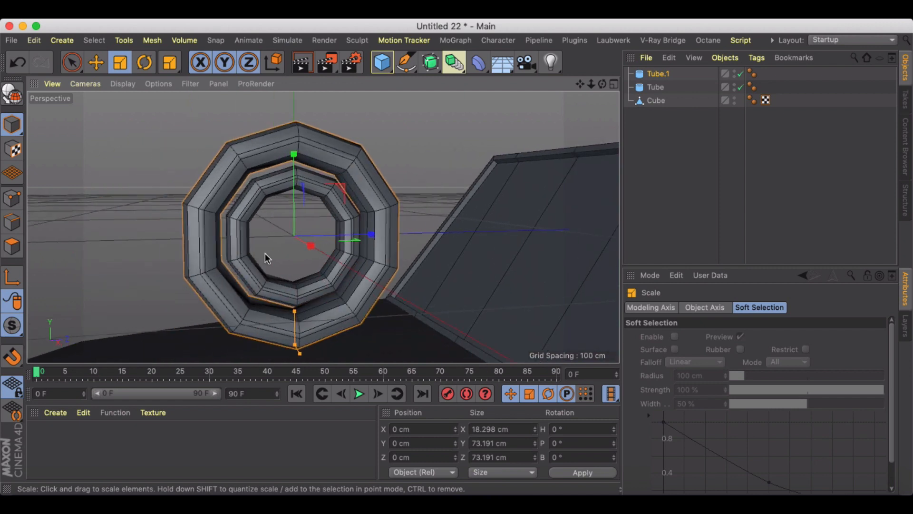
Slice the larger tube from 90° to 270° to form a half-ring fender above the wheel
click(663, 77)
click(723, 307)
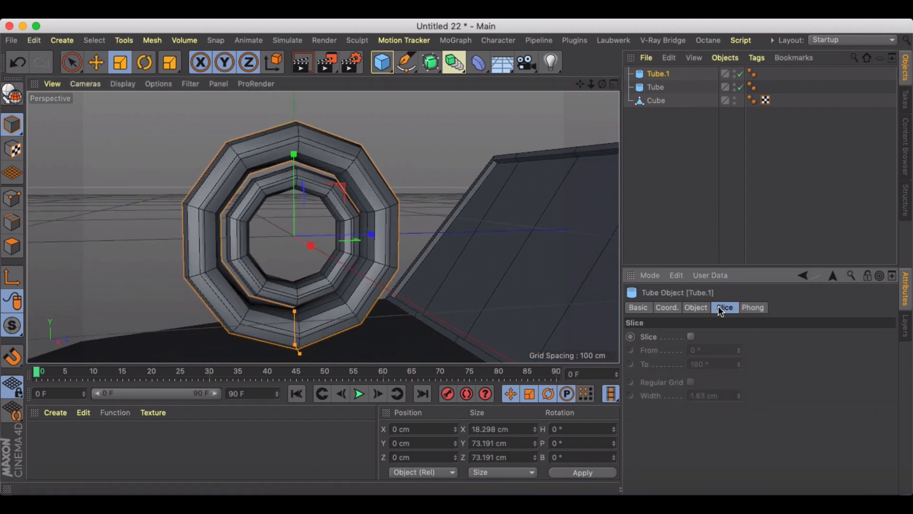
click(691, 336)
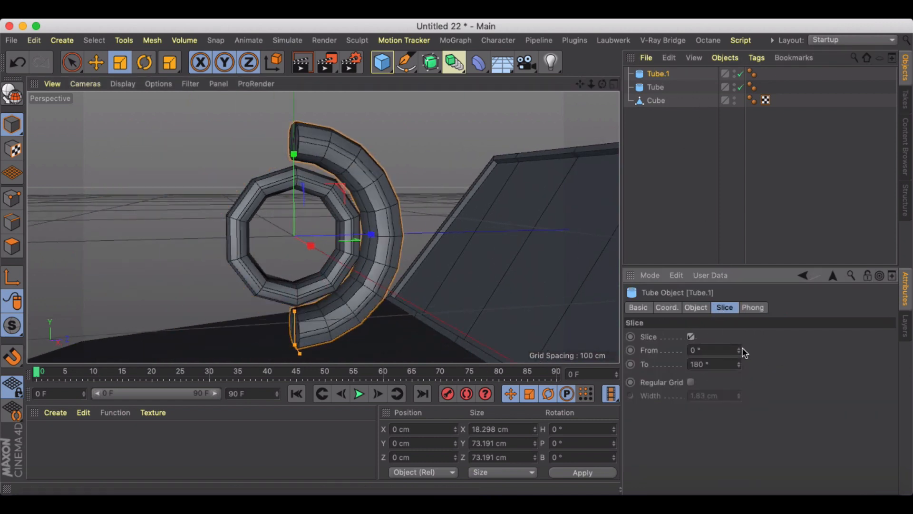
drag(738, 347, 738, 347)
double_click(697, 350)
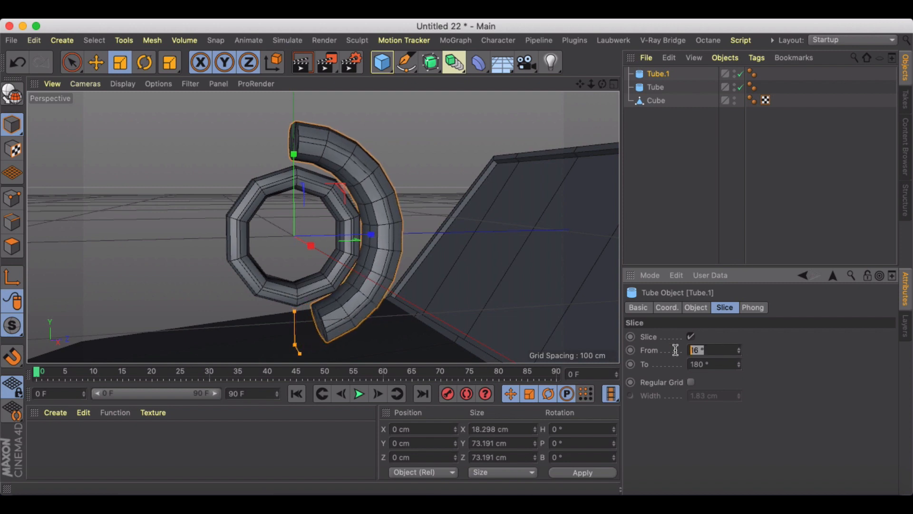
text(90)
key(Return)
key(Tab)
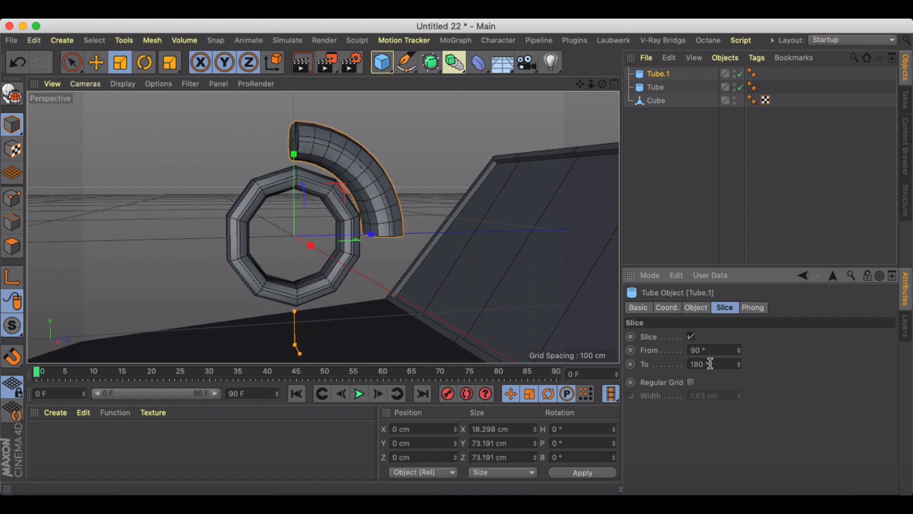
text(280)
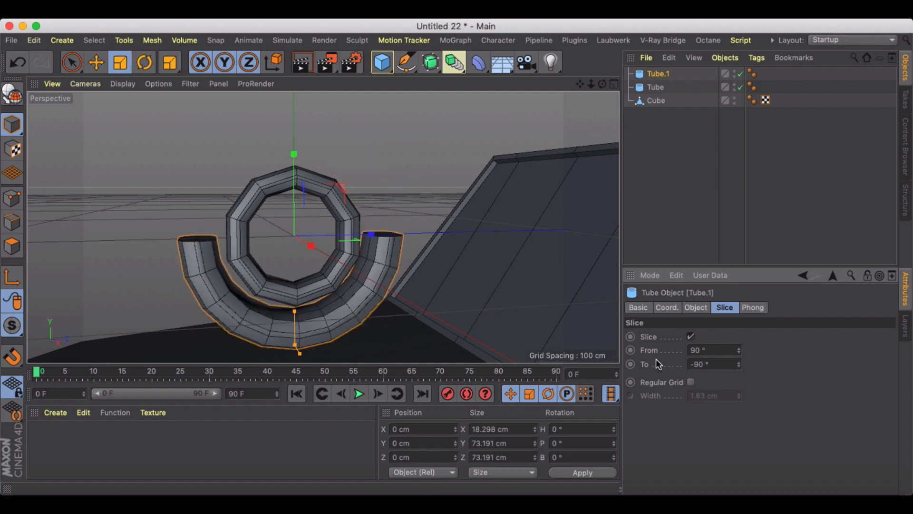
key(Return)
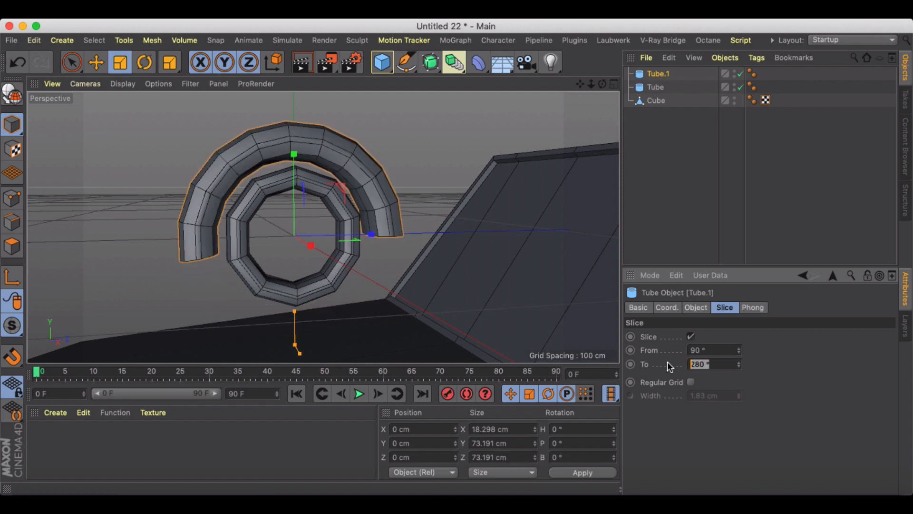
text(270)
key(Return)
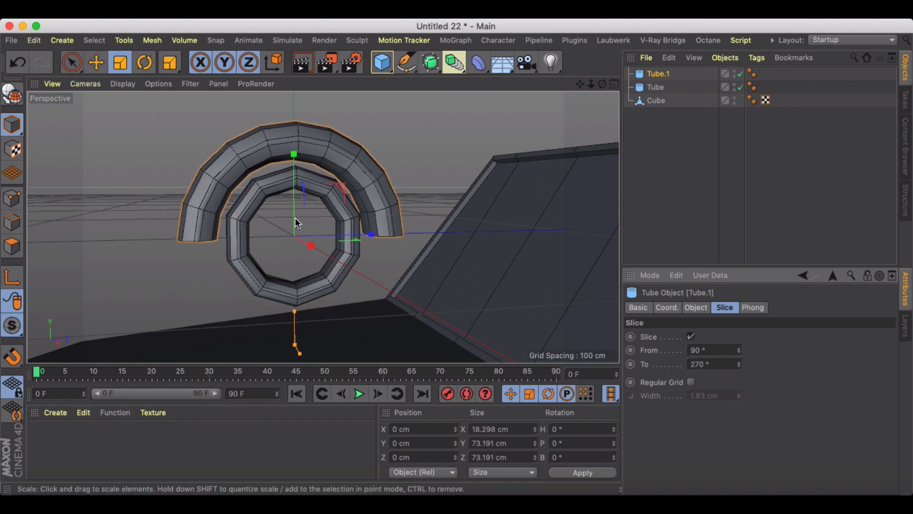
Set the fender tube's rotation segments to 11 and its height segments to 2, and clear the selection
alt+drag(300, 204, 403, 215)
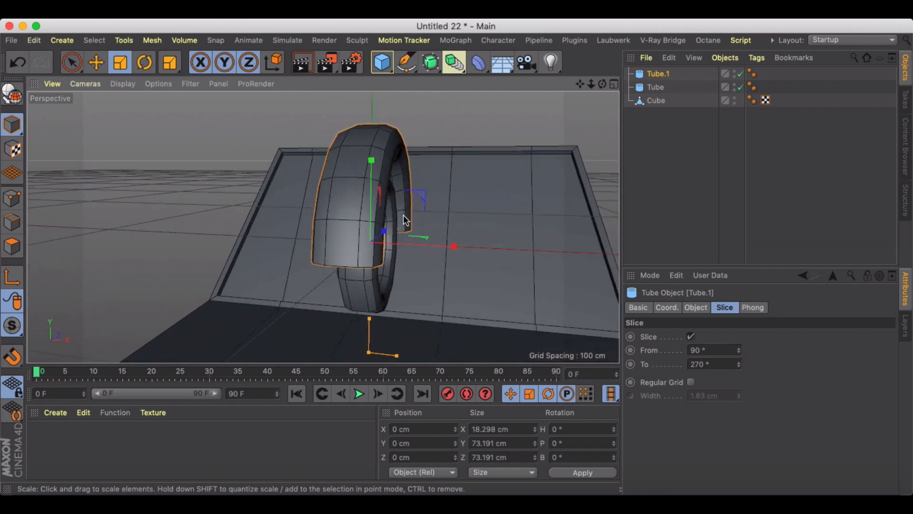
click(696, 307)
alt+drag(589, 323, 432, 267)
key(ctrl+z)
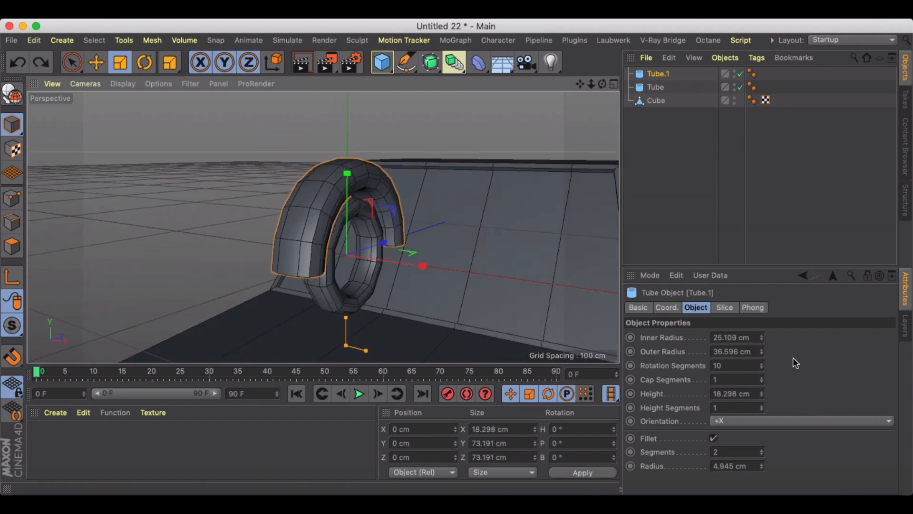
click(760, 362)
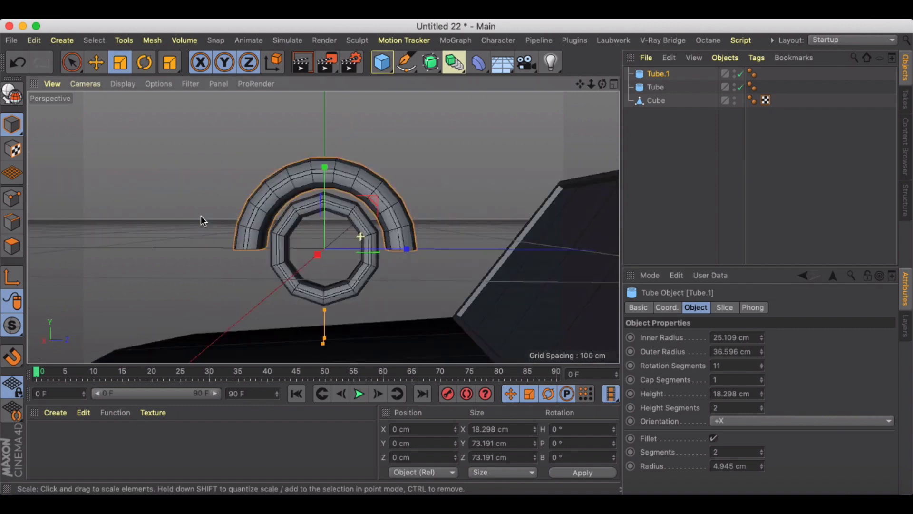
alt+drag(201, 216, 313, 215)
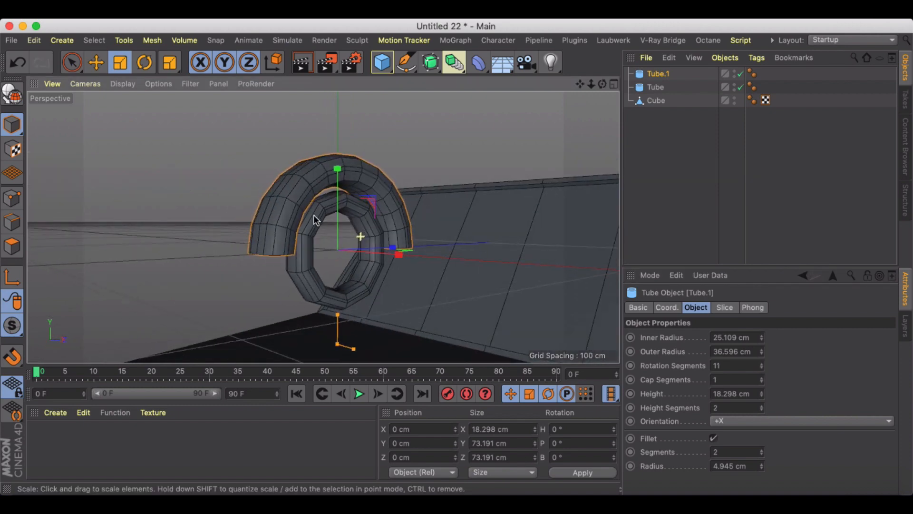
click(444, 137)
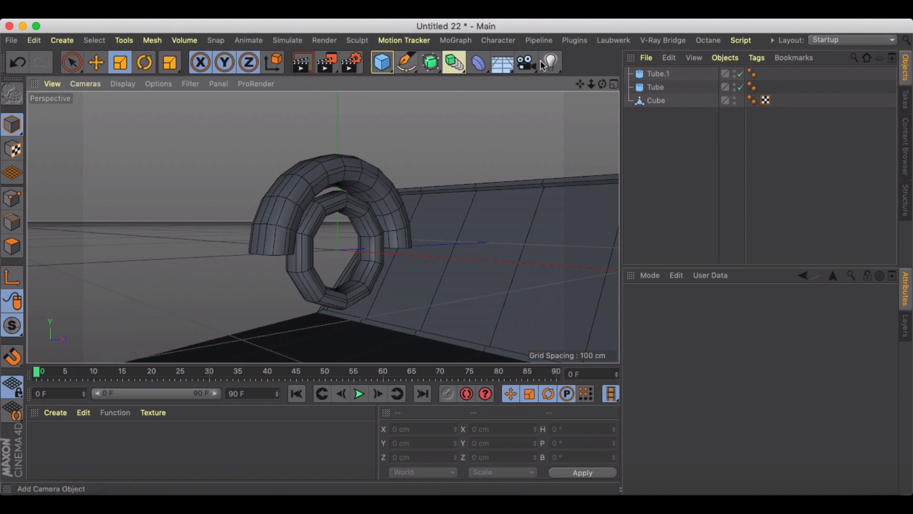
Add a Cylinder oriented to +X and scale it down to a hub about 11.7 cm in diameter and 3.7 cm thick
click(382, 62)
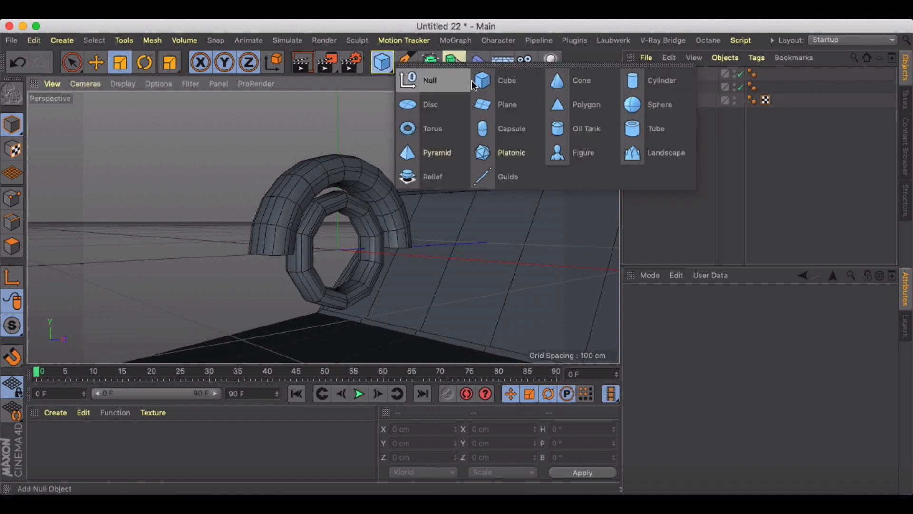
click(660, 82)
click(742, 394)
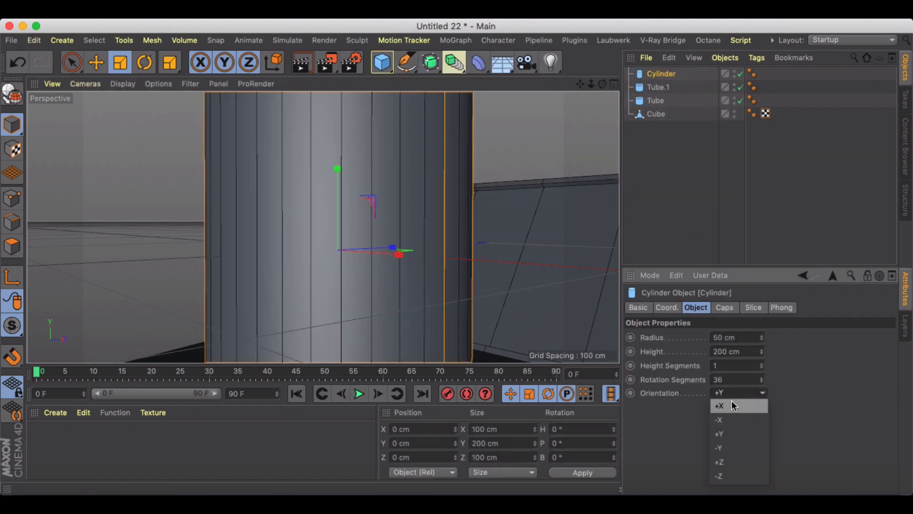
click(733, 405)
drag(557, 270, 10, 287)
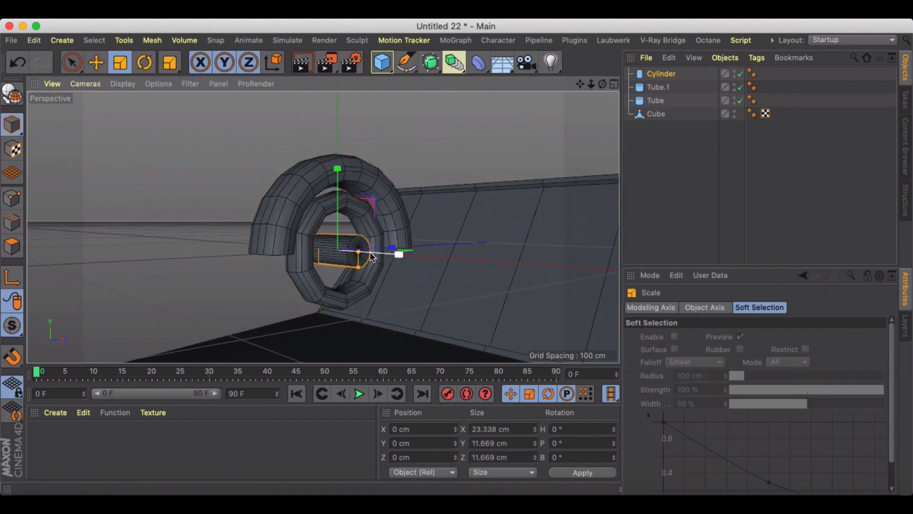
drag(371, 256, 340, 253)
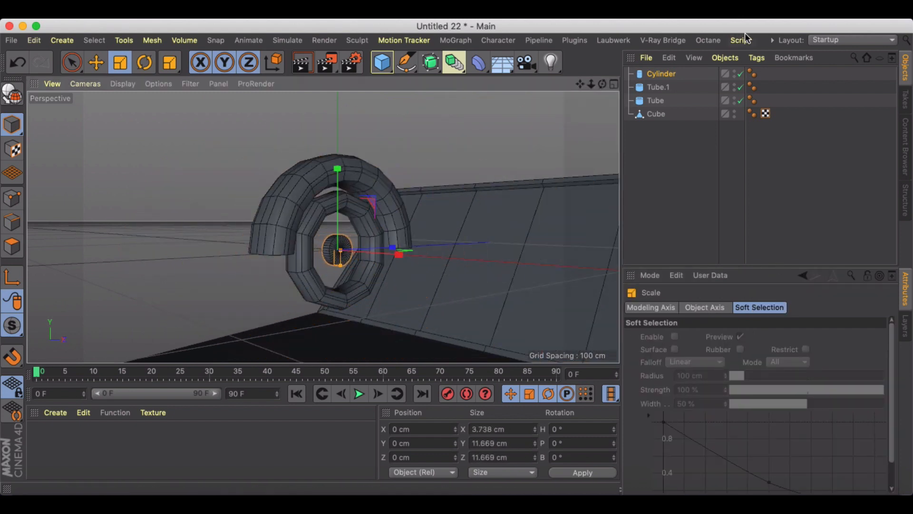
Set the hub cylinder's rotation segments to 10 and clear the selection
click(661, 73)
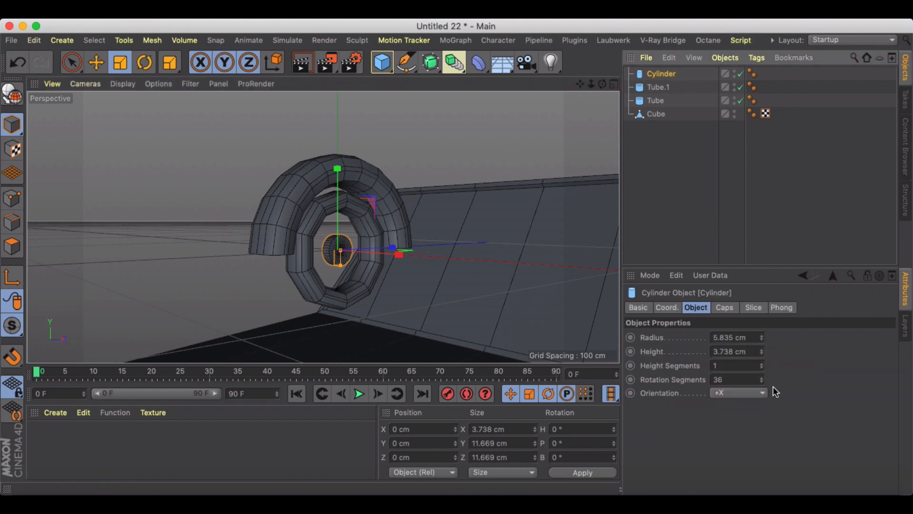
double_click(744, 379)
text(10)
key(Return)
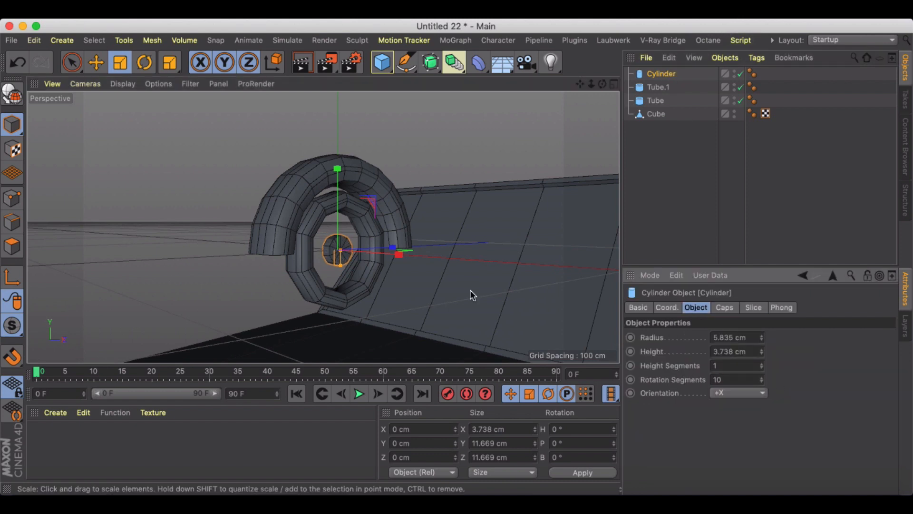
scroll(369, 247, up, 4)
click(634, 164)
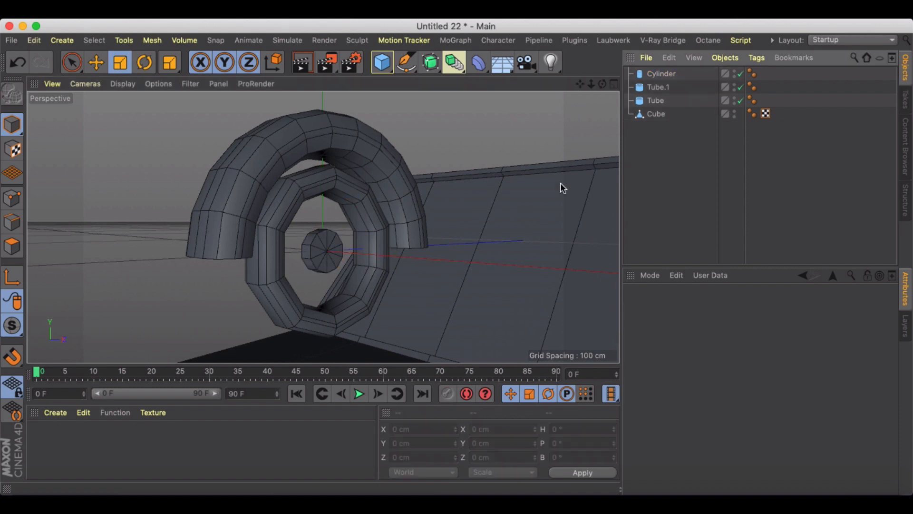
Add a Cube at the wheel's centre and scale it down uniformly to about 17.6 cm per side
click(382, 62)
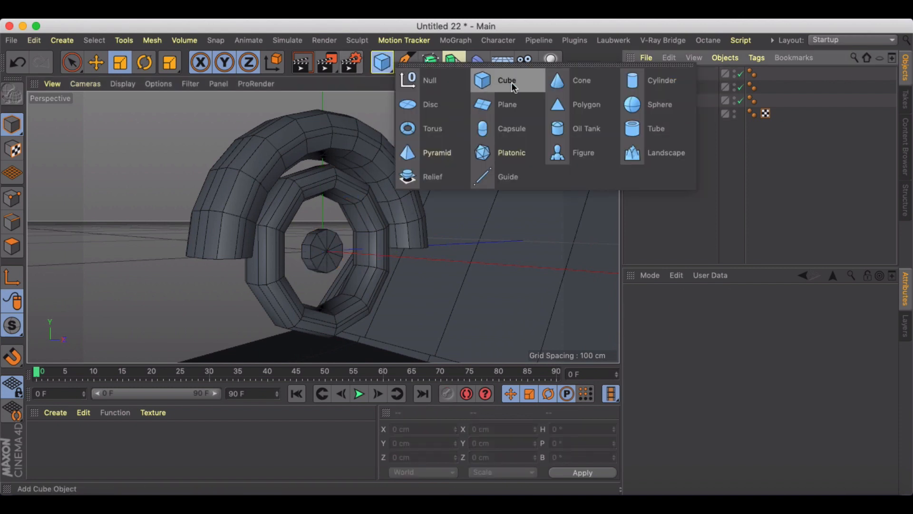
click(512, 87)
key(t)
drag(558, 139, 35, 216)
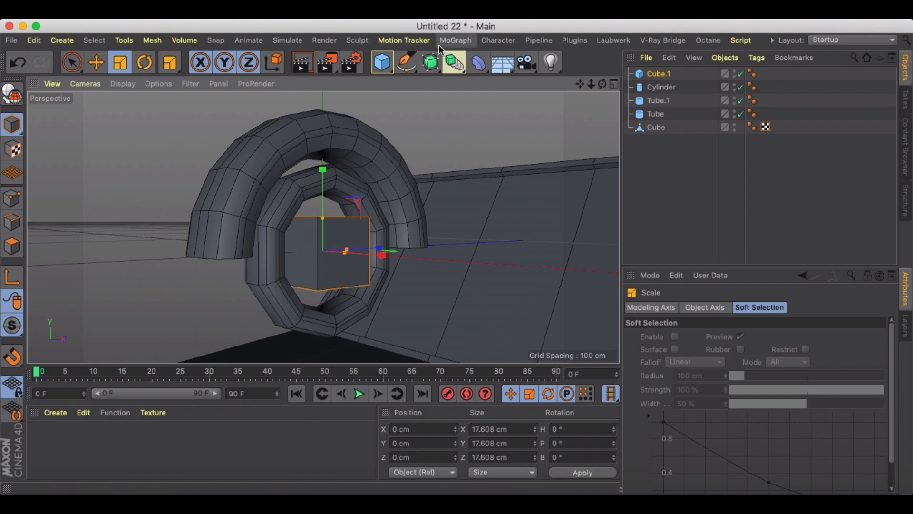
Place the small cube in a MoGraph Cloner set to Radial mode with the XZ plane
click(455, 40)
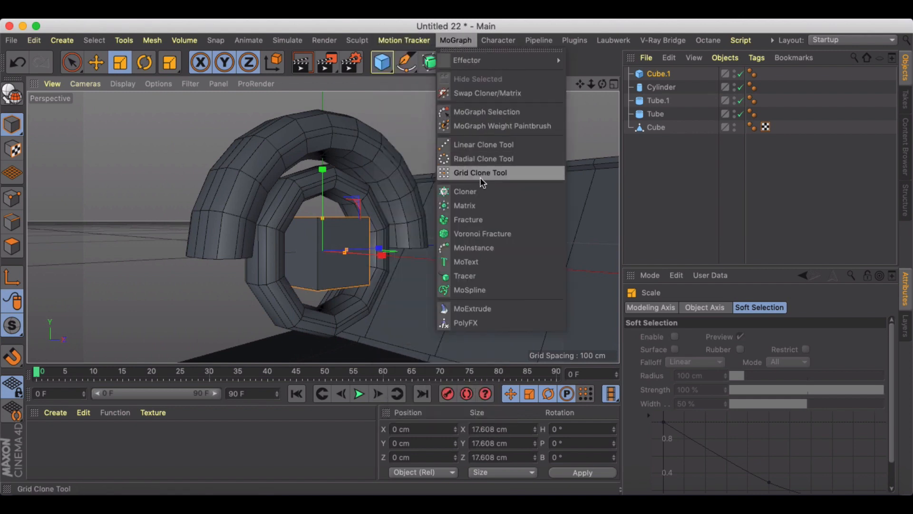
alt+click(480, 190)
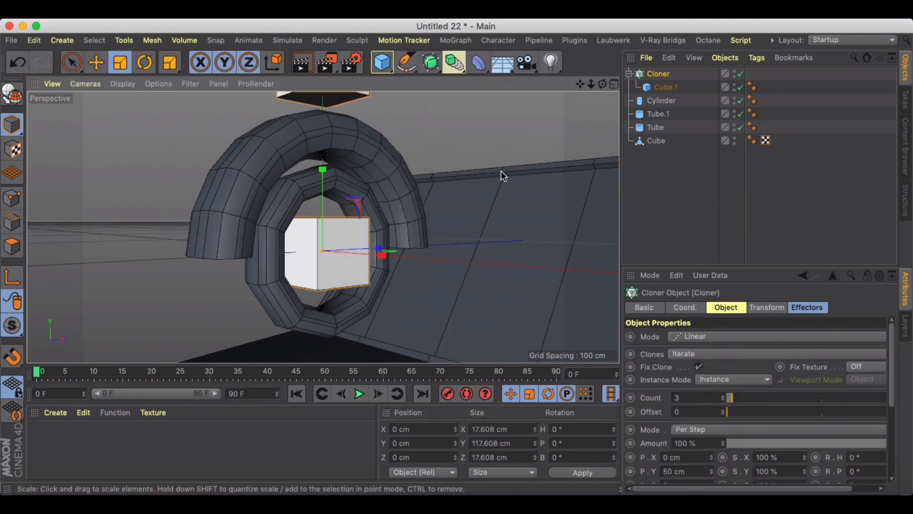
click(706, 336)
click(700, 378)
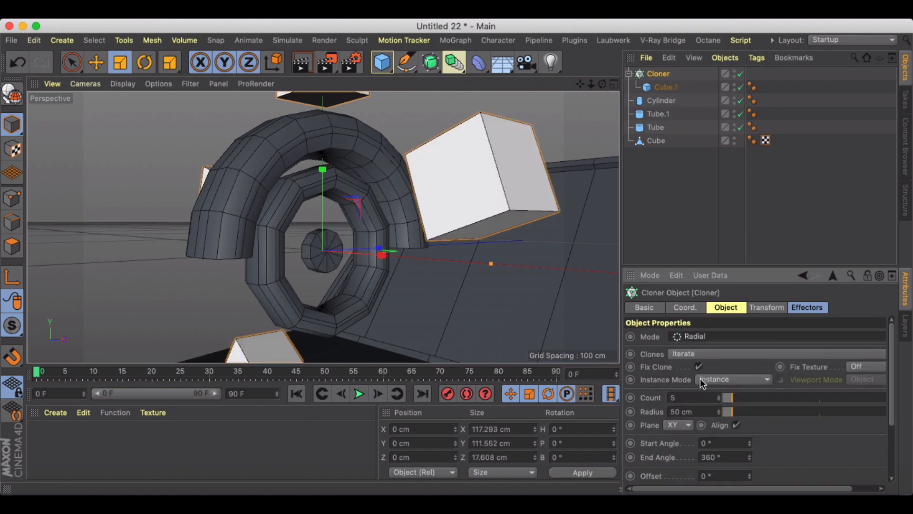
click(682, 424)
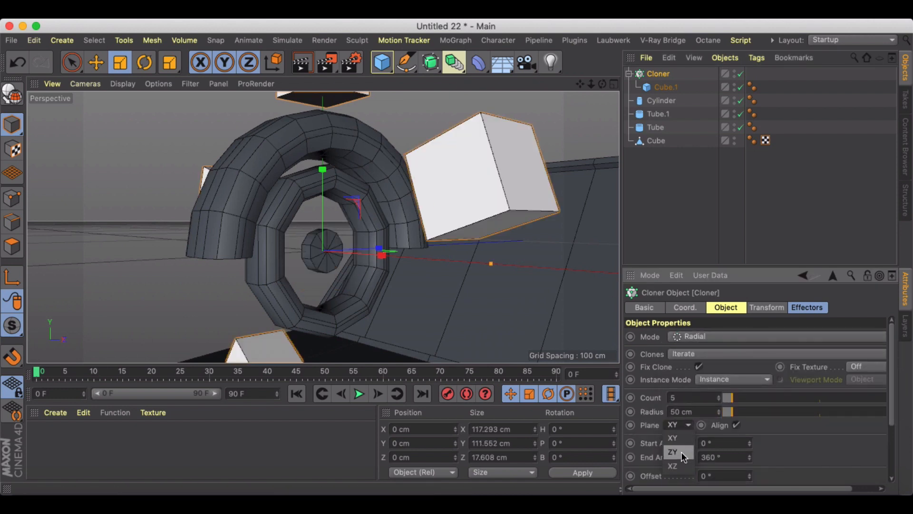
click(682, 460)
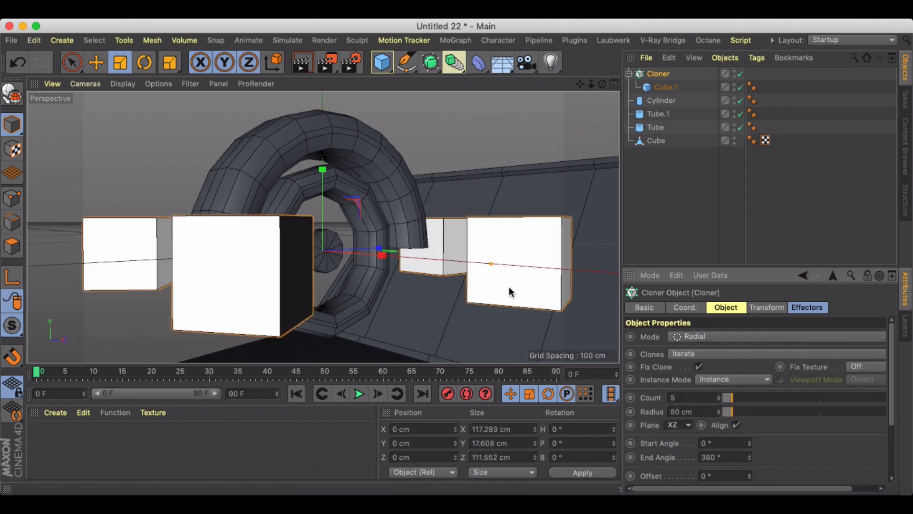
Set the Cloner's radial plane to ZY and its radius to 0 cm
click(677, 423)
click(677, 449)
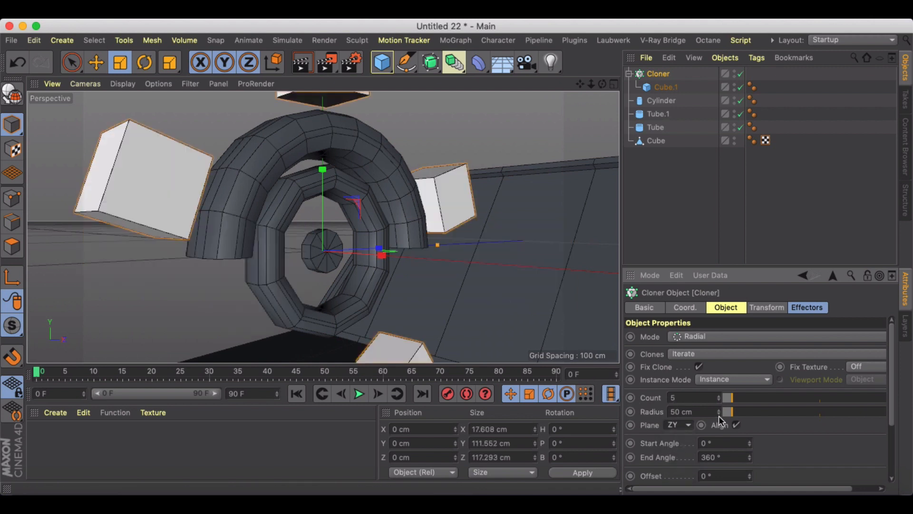
drag(718, 412, 720, 412)
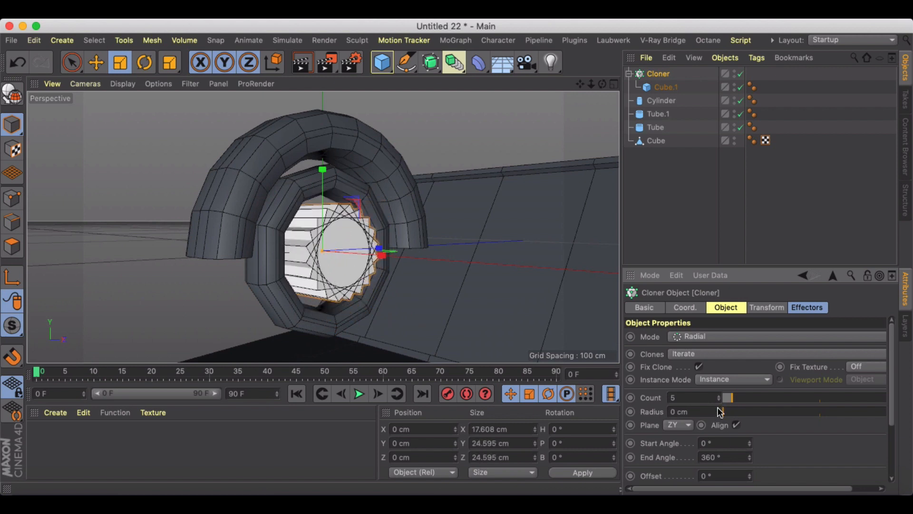
Resize the cloned cube into a thin spoke about 1.2 cm in X, 34.6 cm in Y and 2 cm in Z
click(666, 87)
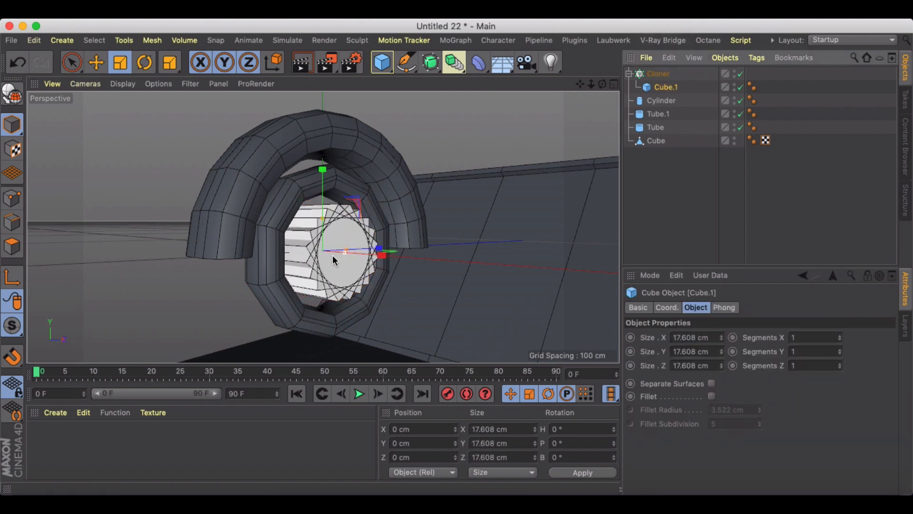
alt+drag(332, 254, 348, 293)
drag(342, 250, 325, 257)
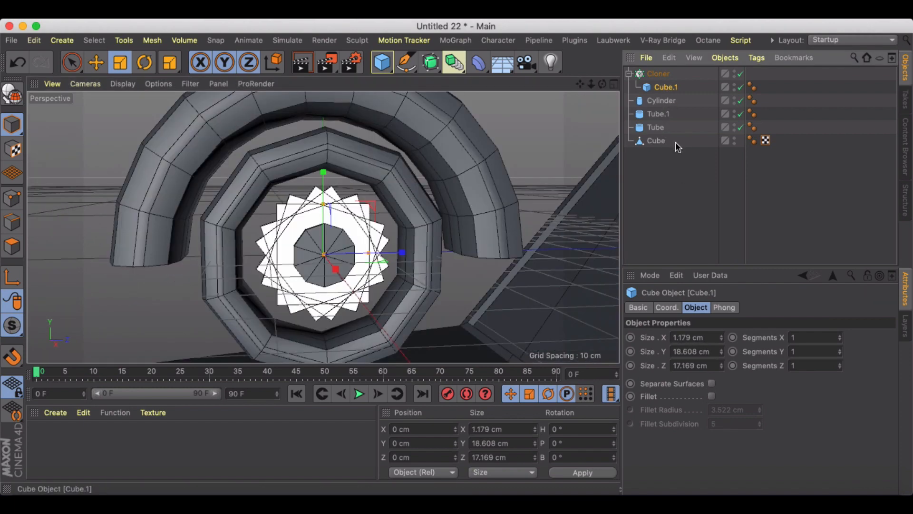
click(695, 365)
text(2)
key(Return)
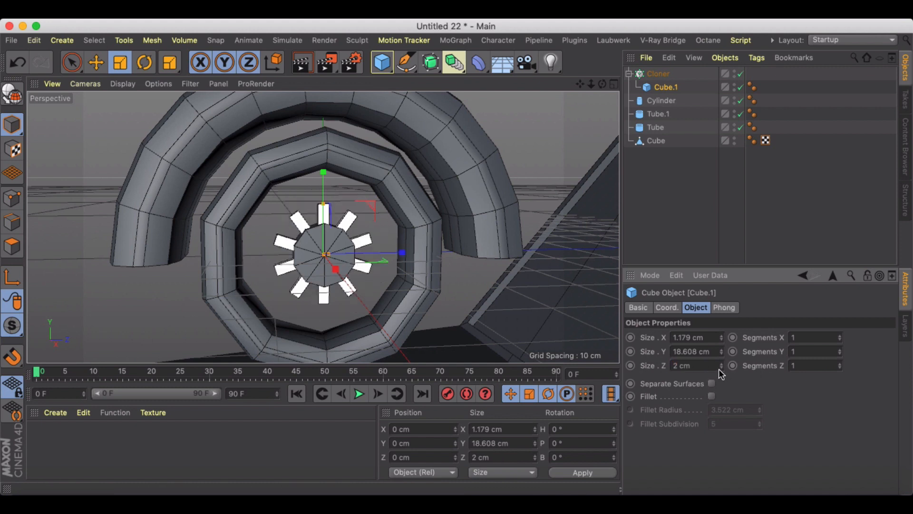
drag(721, 349, 721, 321)
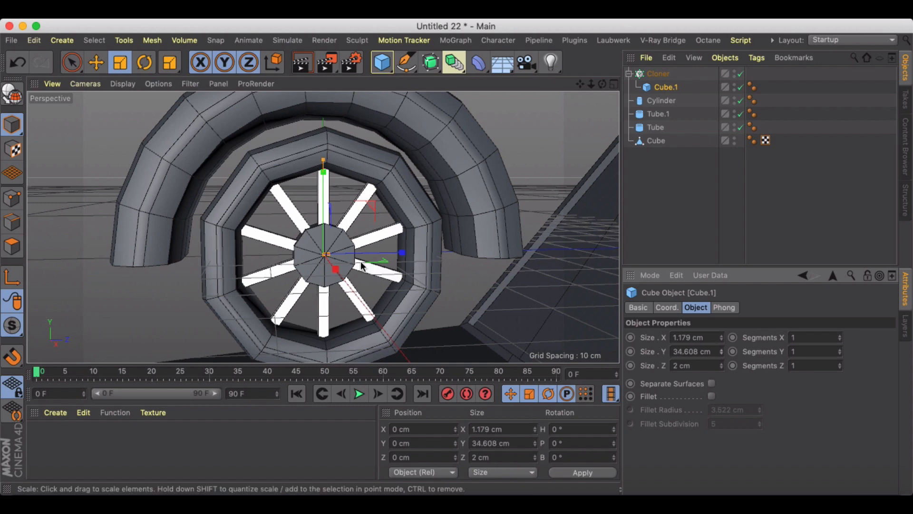
Fillet the hub cylinder's caps with 3 segments and scale the hub up to about 14.7 cm in diameter and 4.7 cm thick
scroll(332, 258, down, 8)
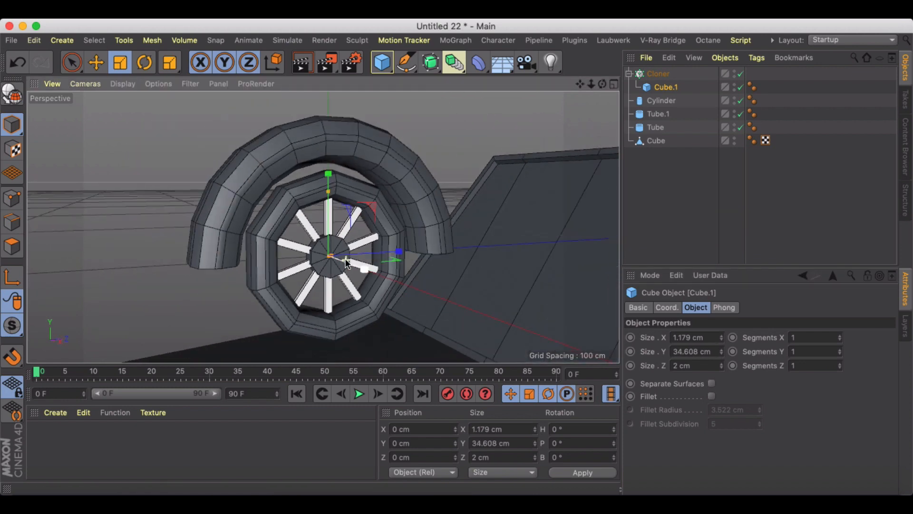
click(661, 101)
click(724, 307)
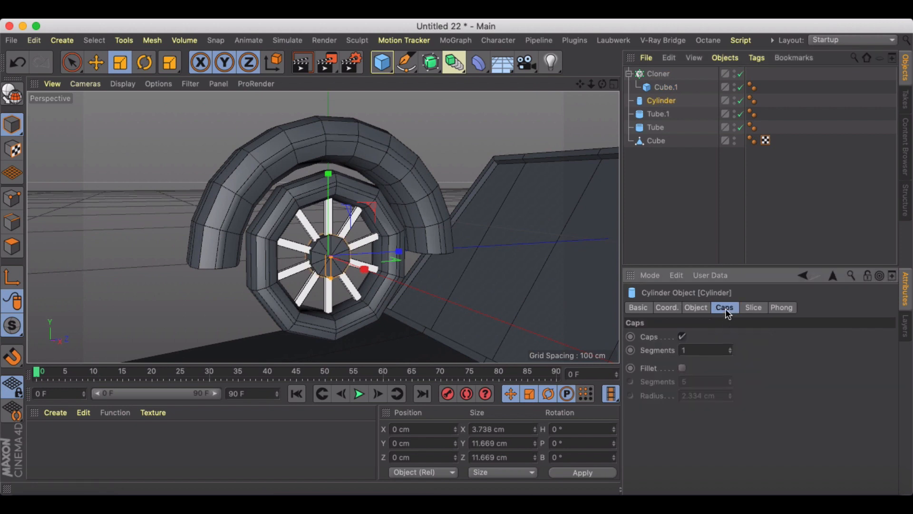
click(683, 368)
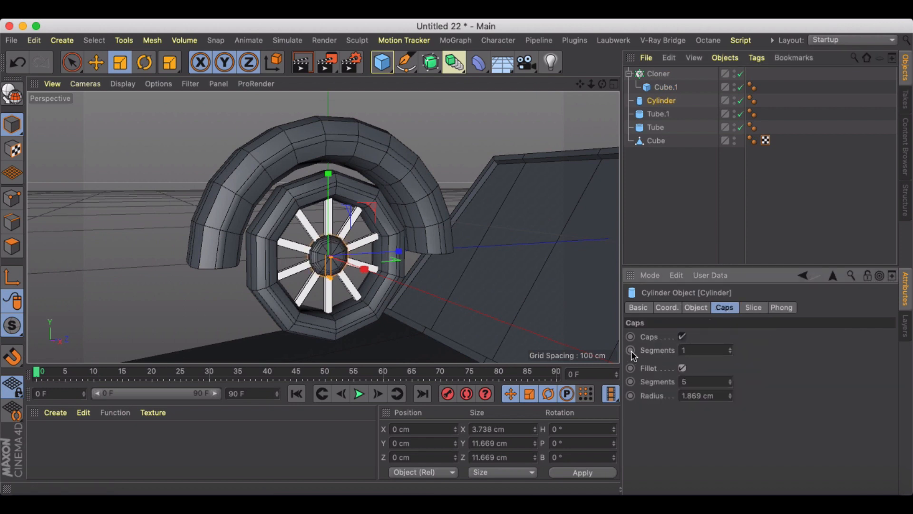
click(730, 383)
click(730, 383)
click(730, 383)
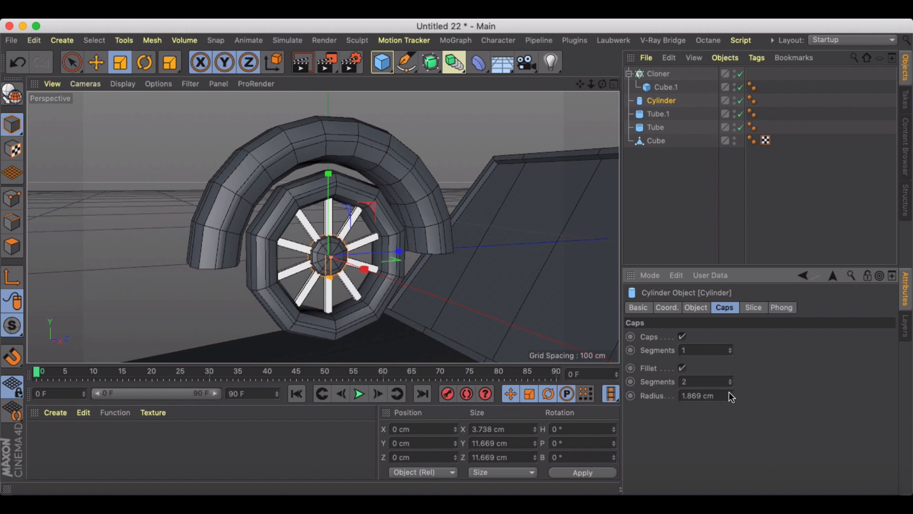
click(730, 397)
click(730, 394)
click(730, 379)
scroll(366, 255, up, 5)
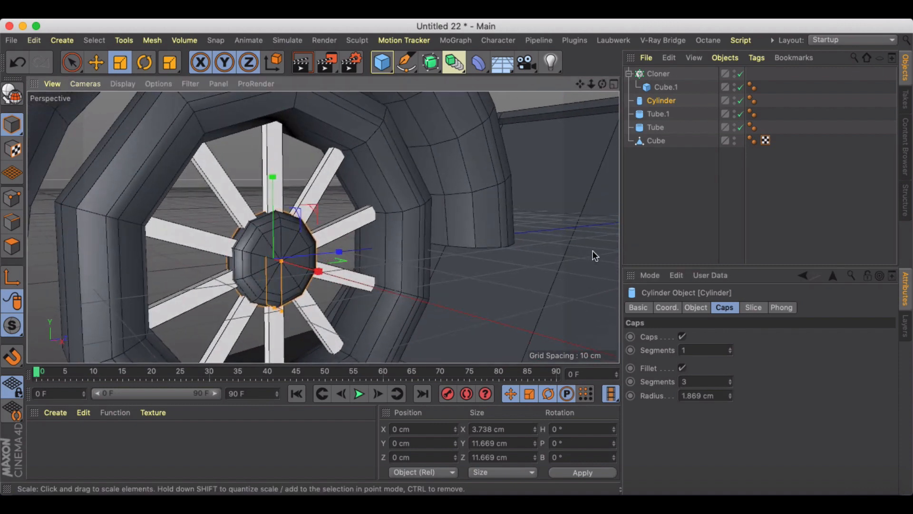
drag(295, 232, 340, 192)
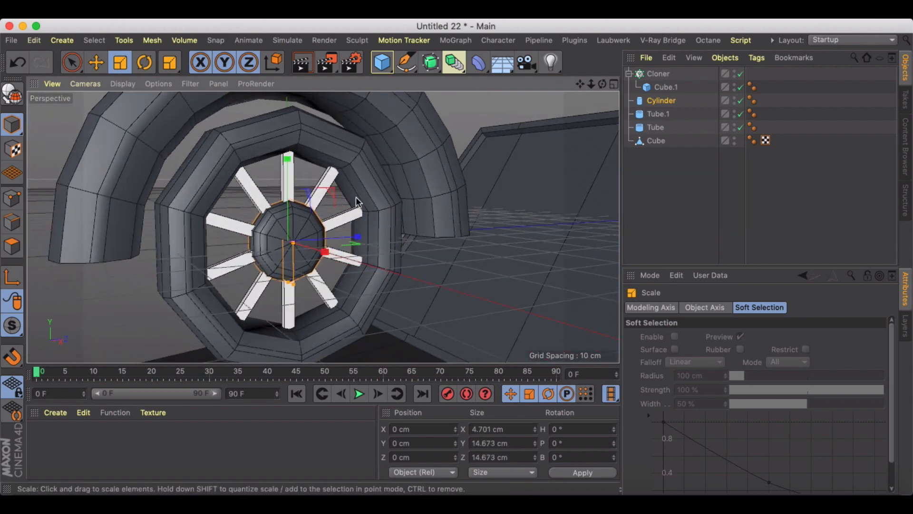
Set the spoke Cloner's count to 7
click(658, 73)
click(725, 307)
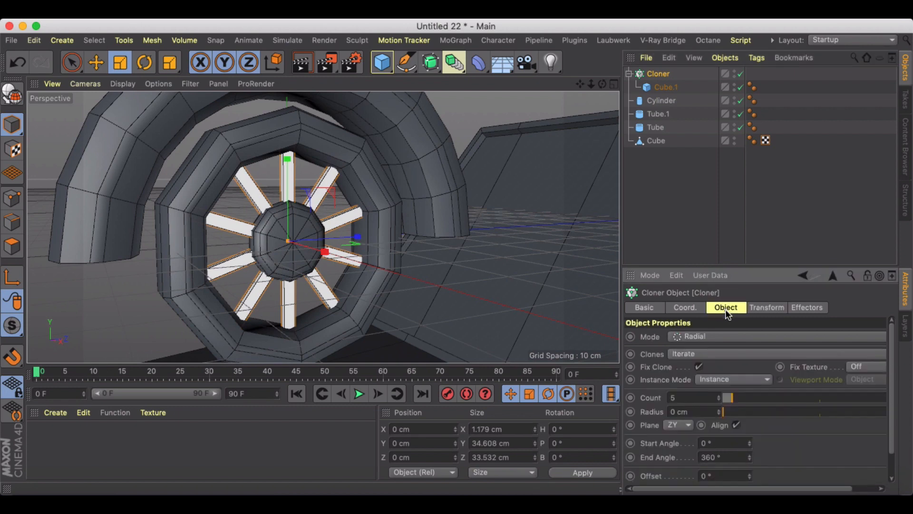
click(720, 394)
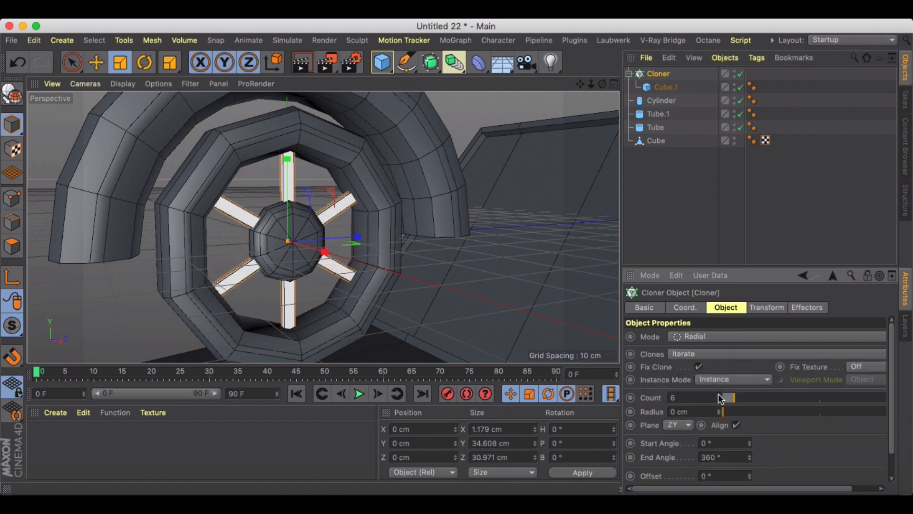
click(718, 395)
scroll(281, 210, down, 5)
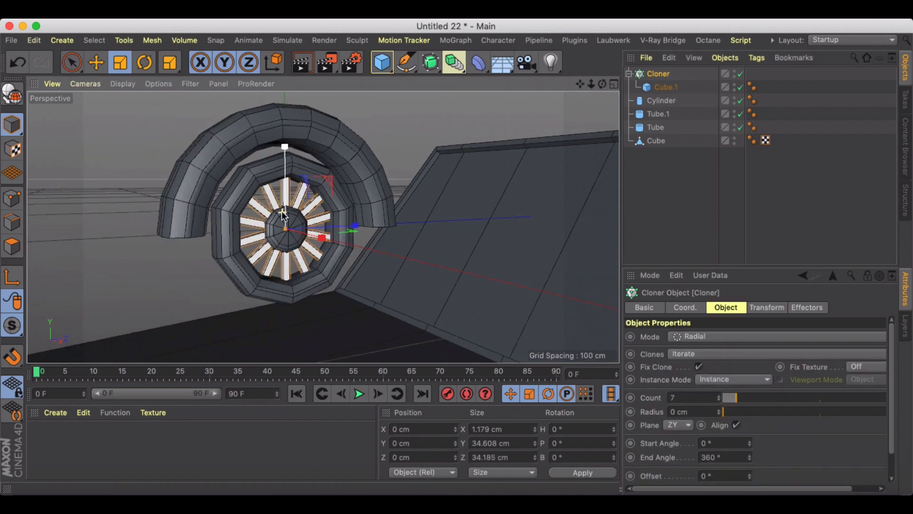
alt+drag(330, 216, 368, 215)
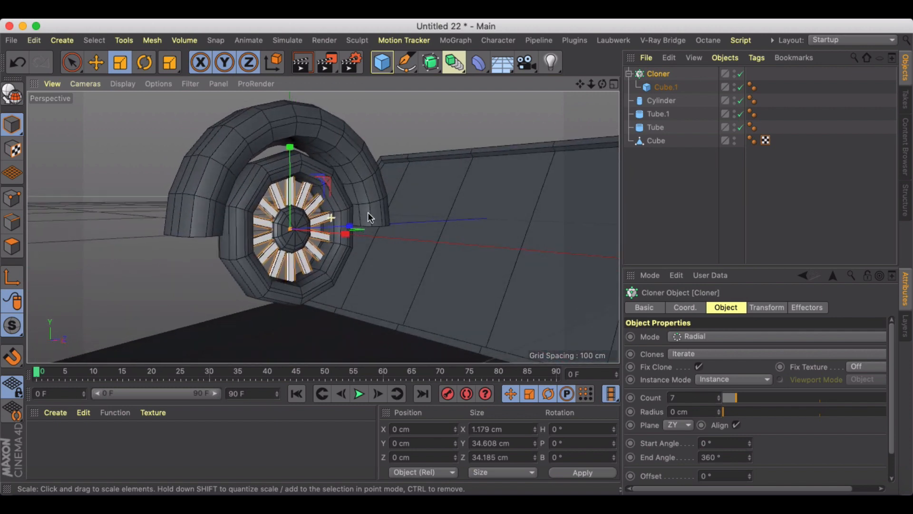
Group the Cloner, Cylinder, Tube.1 and Tube under a Null
scroll(368, 215, down, 5)
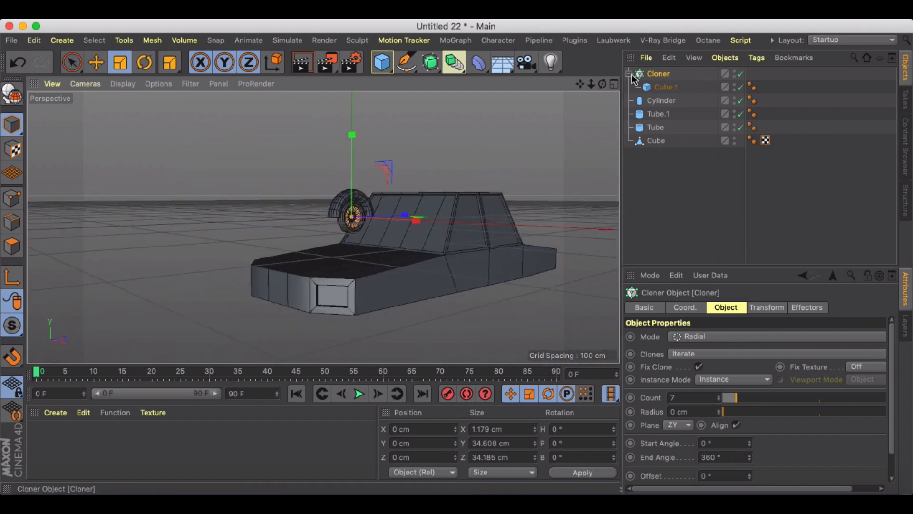
click(628, 74)
shift+click(655, 112)
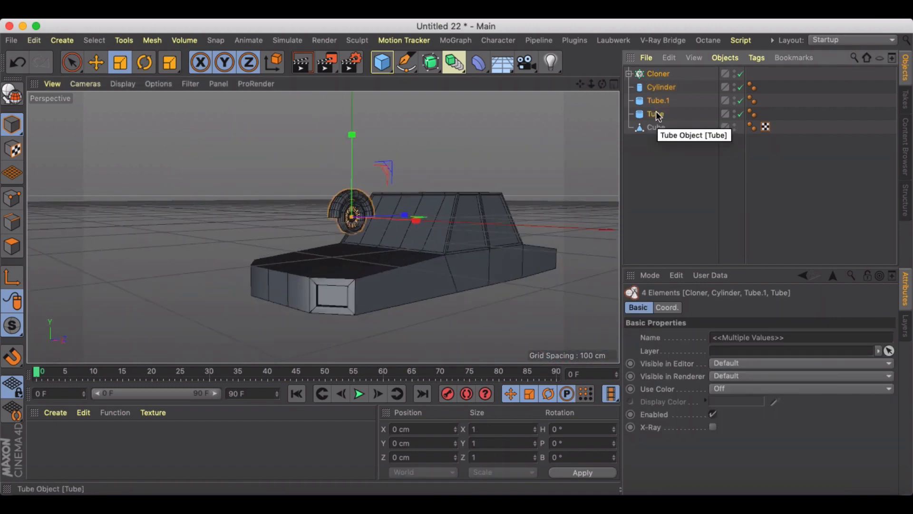
key(alt+g)
Move the wheel group beside the car's front side, to about X 107 cm, Y -101 cm and Z -18 cm
key(e)
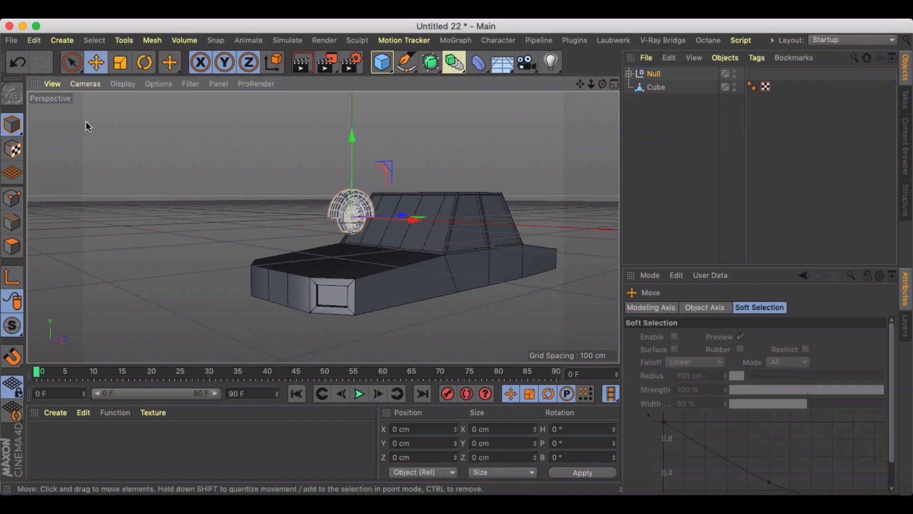
click(12, 125)
click(703, 92)
click(654, 73)
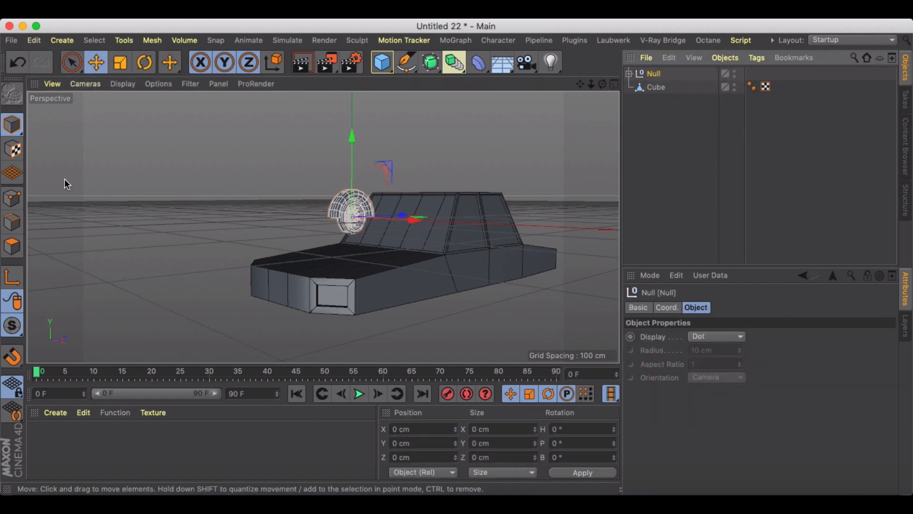
drag(351, 136, 422, 229)
drag(485, 302, 471, 302)
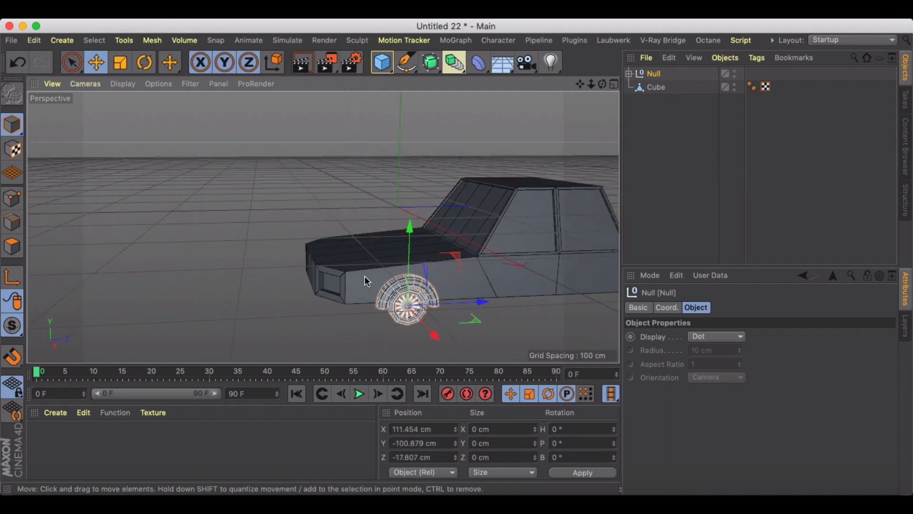
alt+drag(364, 276, 492, 272)
drag(486, 304, 473, 314)
scroll(480, 269, down, 3)
alt+drag(500, 274, 406, 267)
Scale the wheel group up, lower it to about Y -111 cm and nudge it slightly inward against the body
key(t)
drag(456, 252, 496, 342)
key(e)
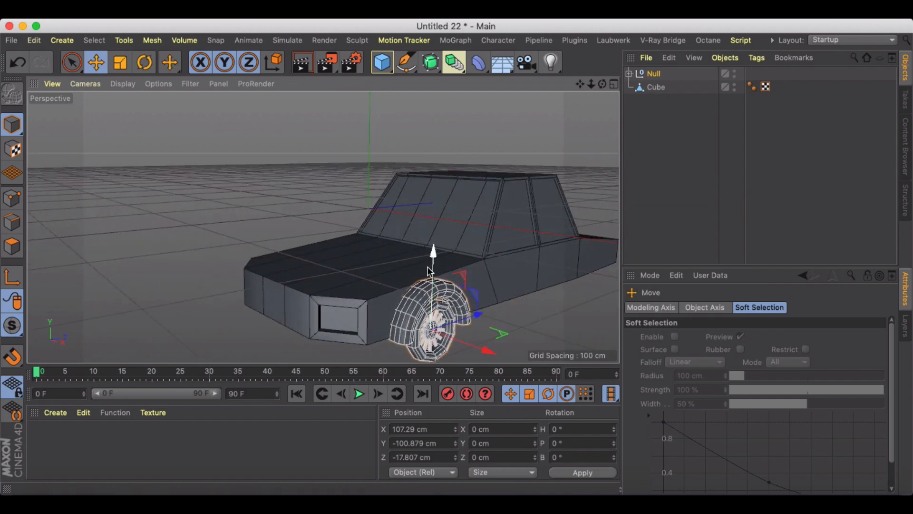
drag(432, 259, 498, 263)
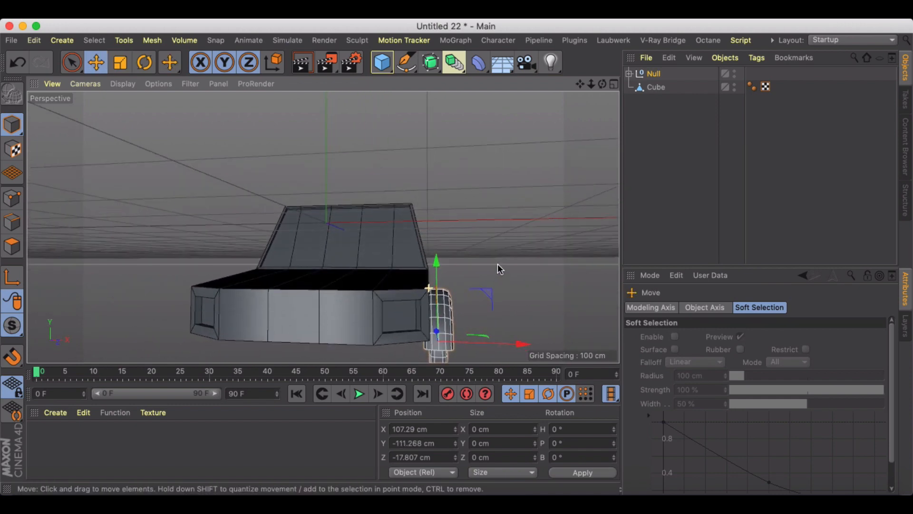
drag(521, 343, 517, 343)
Duplicate the wheel group to the rear wheel position on the same side of the car and clear the selection
alt+drag(499, 296, 595, 309)
alt+drag(270, 288, 322, 282)
click(401, 181)
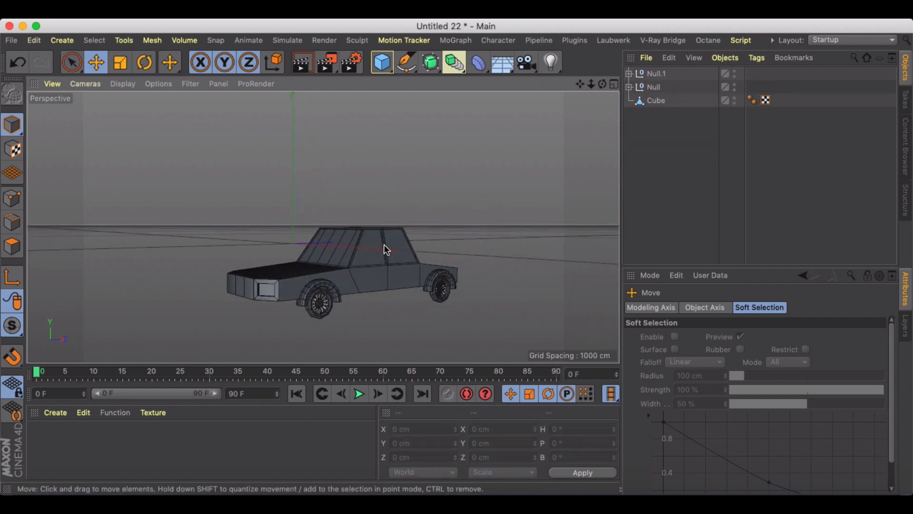
alt+drag(305, 253, 329, 257)
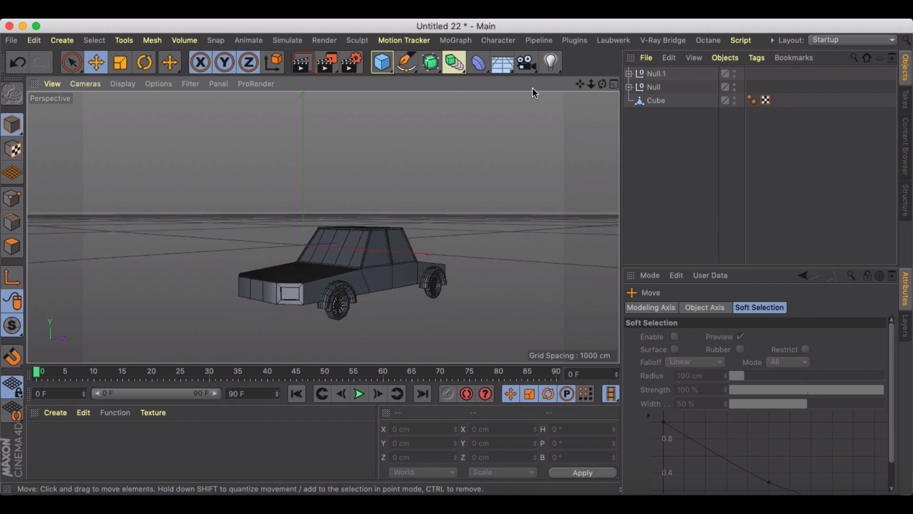
Add a Physical Sky to the scene and render a preview of the car in the viewport
drag(510, 64, 656, 77)
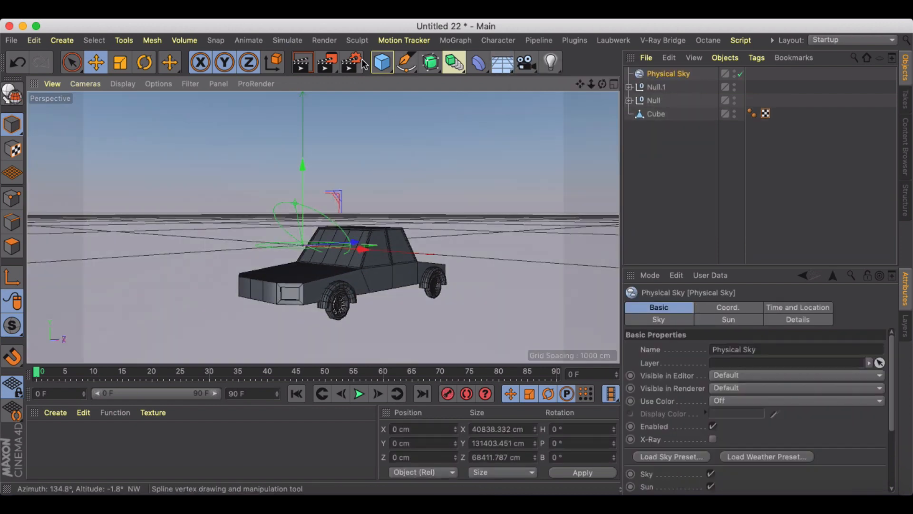
click(314, 64)
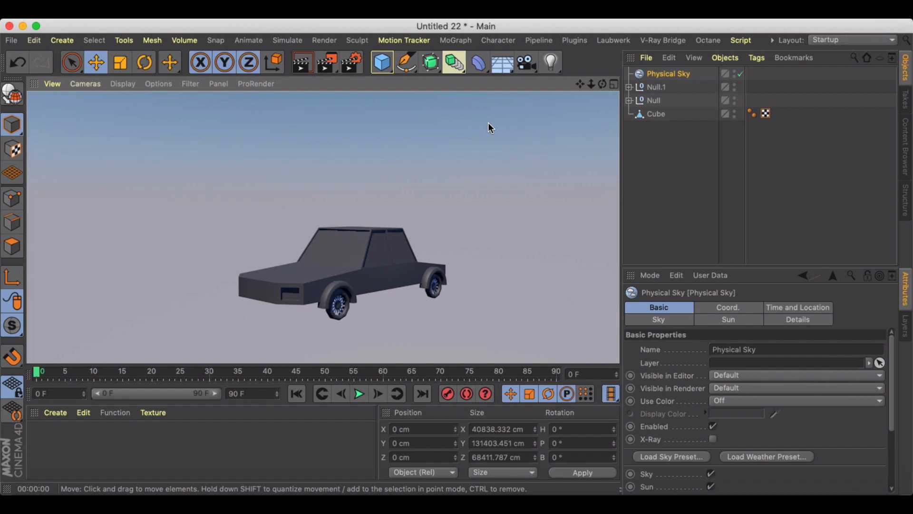
click(488, 123)
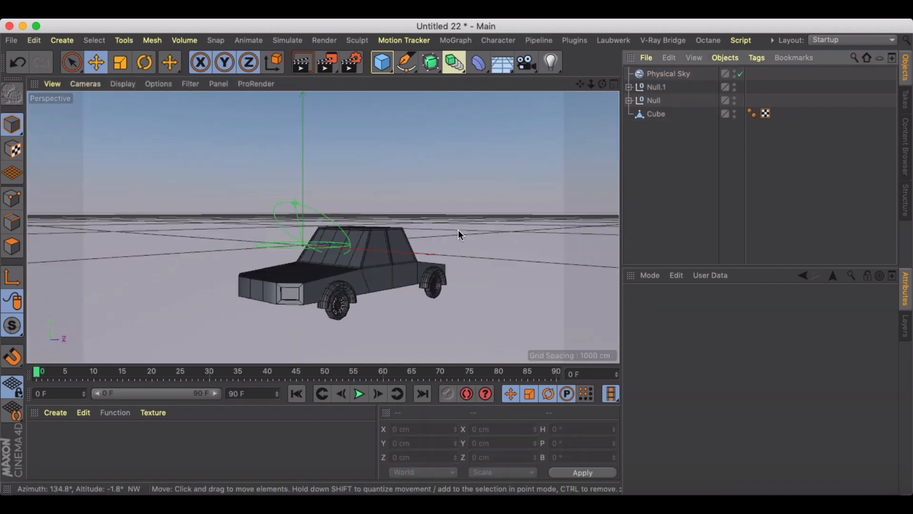
Add a Cube, shape it into a bar about 200 × 10.7 × 10.2 cm and place it below the car's front
scroll(390, 262, up, 2)
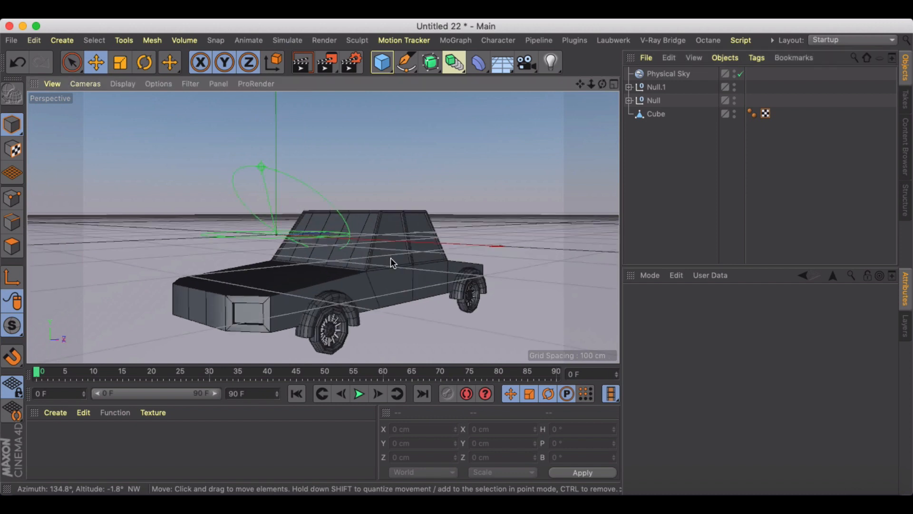
drag(382, 63, 500, 78)
drag(283, 170, 314, 252)
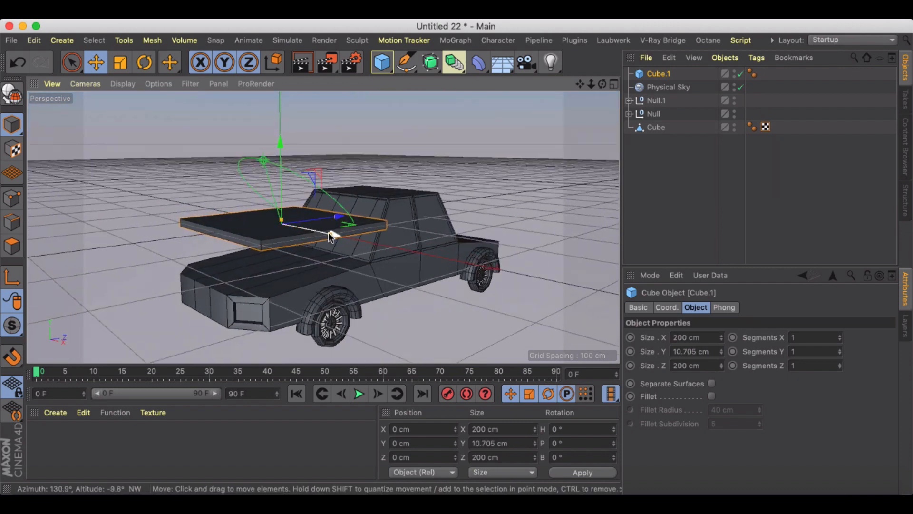
drag(333, 219, 260, 232)
drag(203, 153, 206, 285)
alt+drag(205, 285, 334, 197)
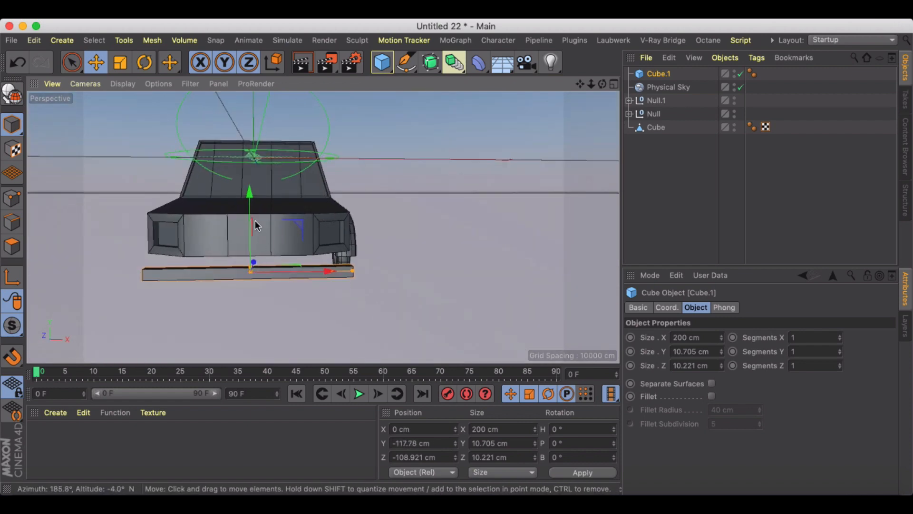
Fit the bar under the car's front edge at about Y -106 cm, Z -114 cm, and shorten it to about 119.6 cm
drag(255, 225, 228, 224)
scroll(282, 255, up, 5)
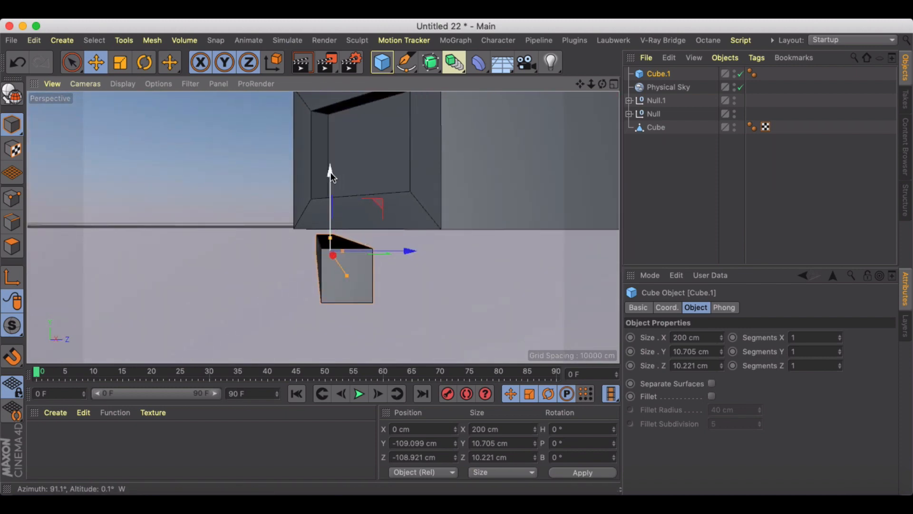
drag(330, 172, 332, 159)
drag(413, 243, 331, 268)
Make the front bumper bar editable and select its two end faces
click(17, 96)
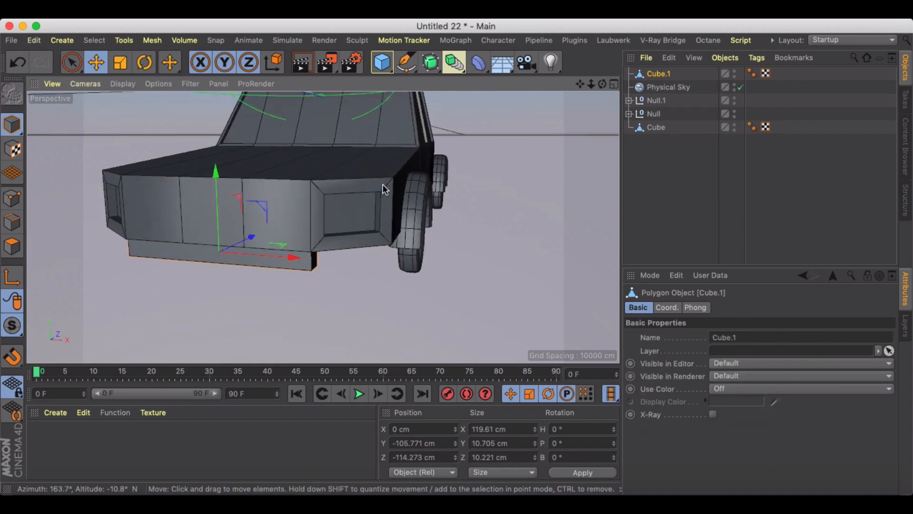
click(9, 245)
click(302, 240)
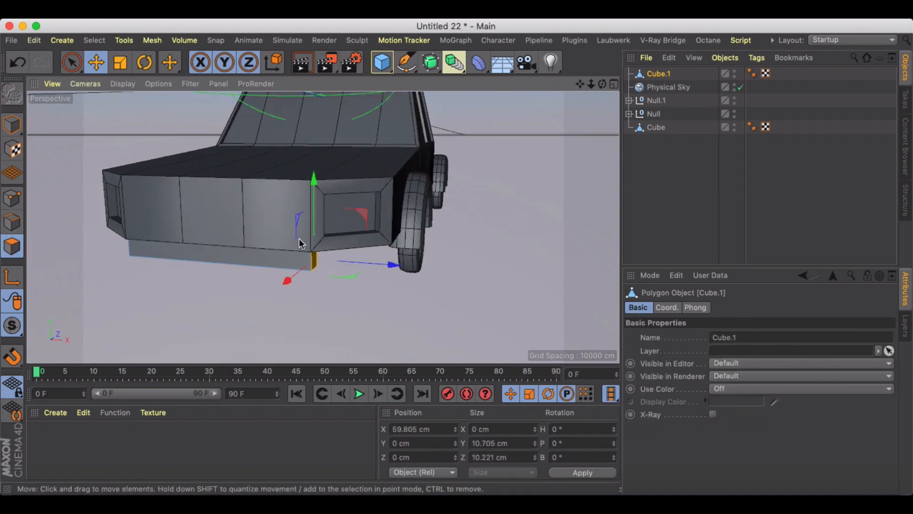
alt+drag(302, 241, 126, 275)
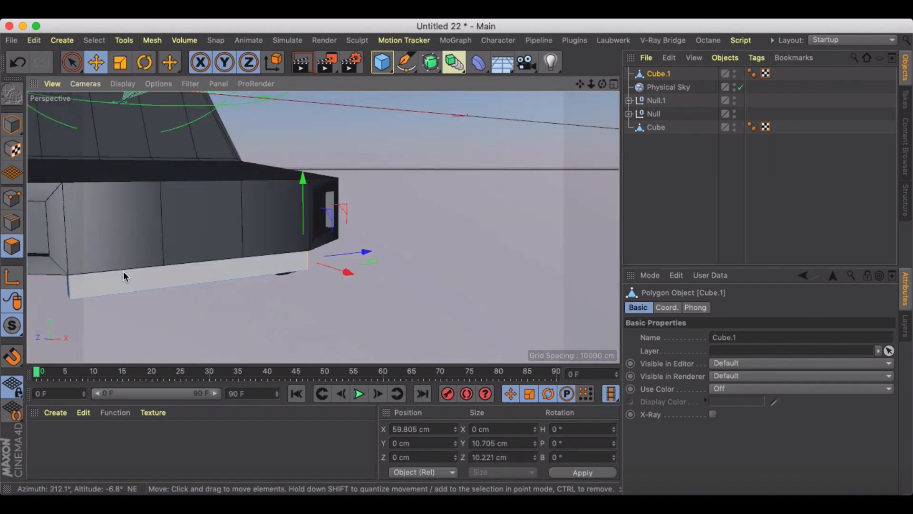
click(279, 259)
Extrude both bumper end faces outward to a width of about 200.4 cm and shift them back to about Z 29.1 cm
alt+drag(279, 259, 312, 243)
key(t)
key(e)
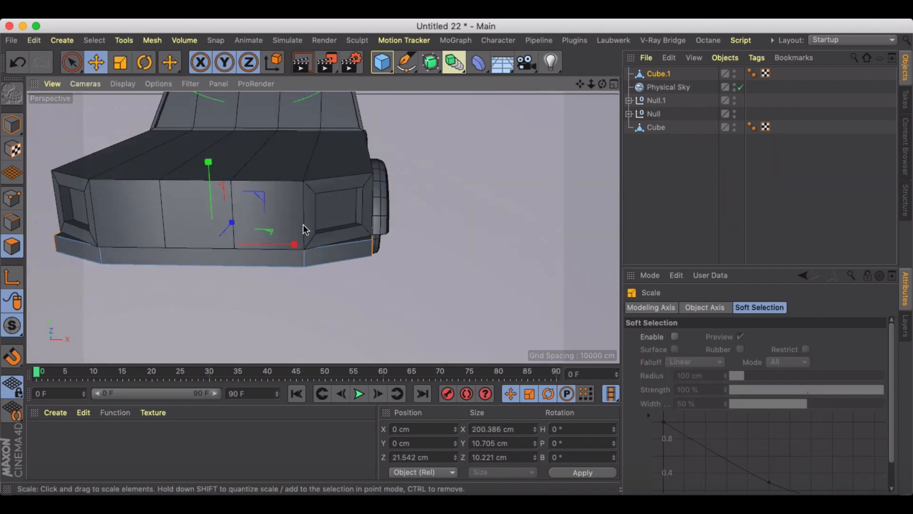
drag(230, 223, 237, 214)
Try to extrude both bumper end faces straight back along the car's sides, and undo the change
alt+drag(238, 214, 38, 214)
ctrl+drag(459, 240, 530, 240)
scroll(376, 237, down, 5)
alt+drag(373, 232, 499, 224)
click(658, 74)
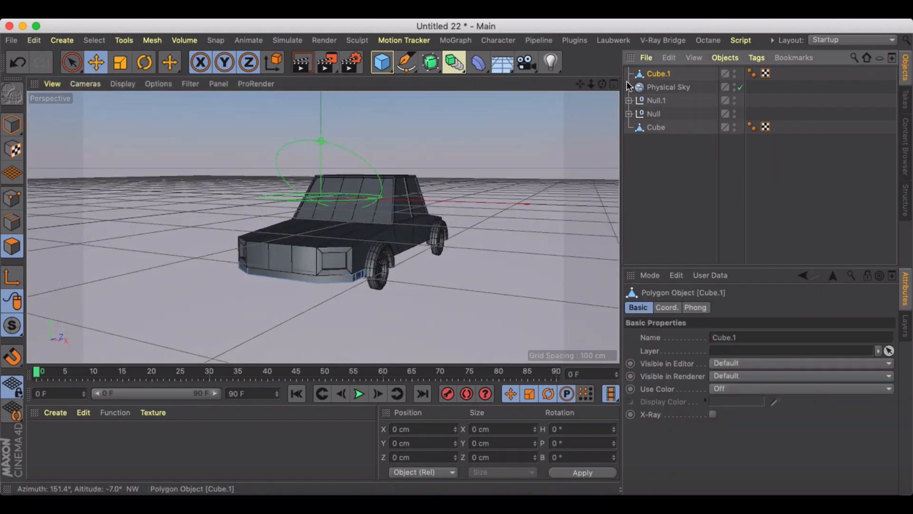
click(11, 125)
click(338, 102)
scroll(360, 272, up, 8)
key(super+z)
key(super+z)
key(super+z)
Try to rotate the two bumper end faces together and extrude them toward the front wheels, and undo the attempt
alt+drag(360, 272, 164, 256)
click(12, 246)
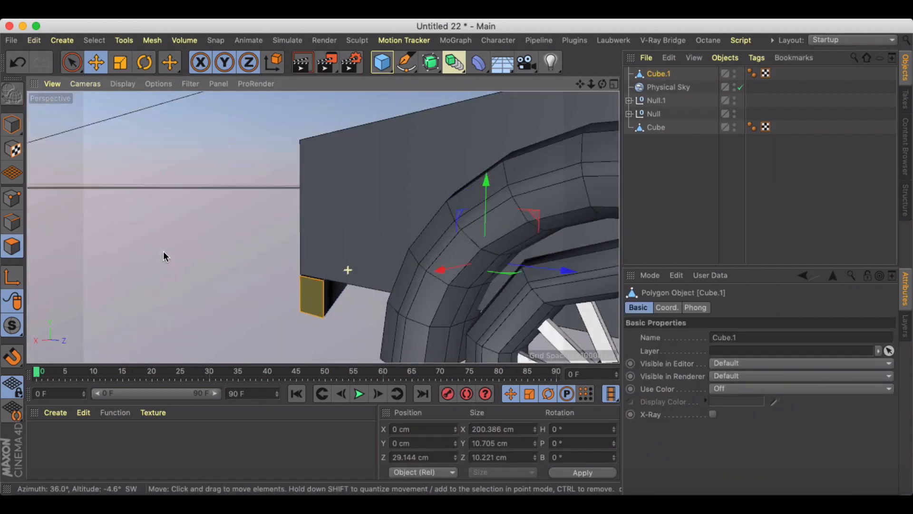
key(r)
drag(312, 317, 328, 314)
key(e)
ctrl+drag(384, 303, 504, 293)
alt+drag(323, 227, 358, 300)
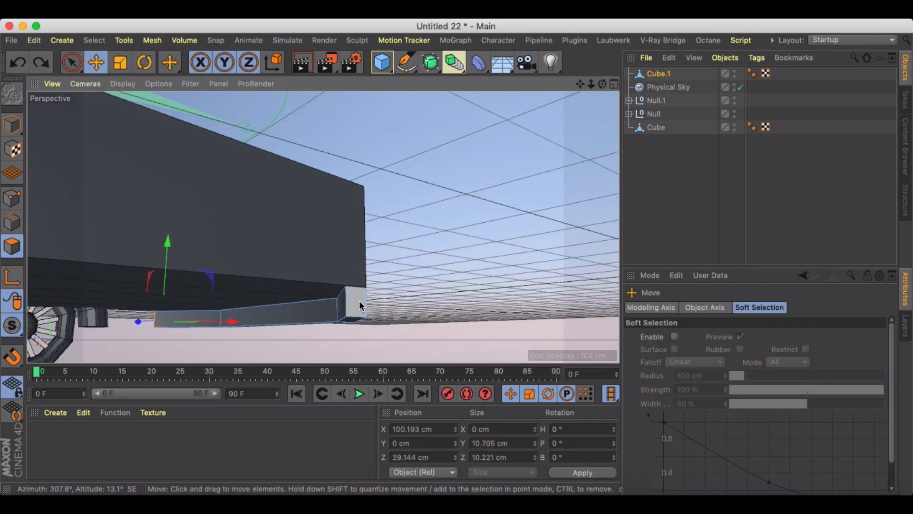
key(r)
key(super+z)
key(super+z)
key(super+z)
key(super+y)
Rotate the bumper's single end face on the near side and extrude it back to the front fender
alt+drag(219, 307, 114, 276)
click(348, 285)
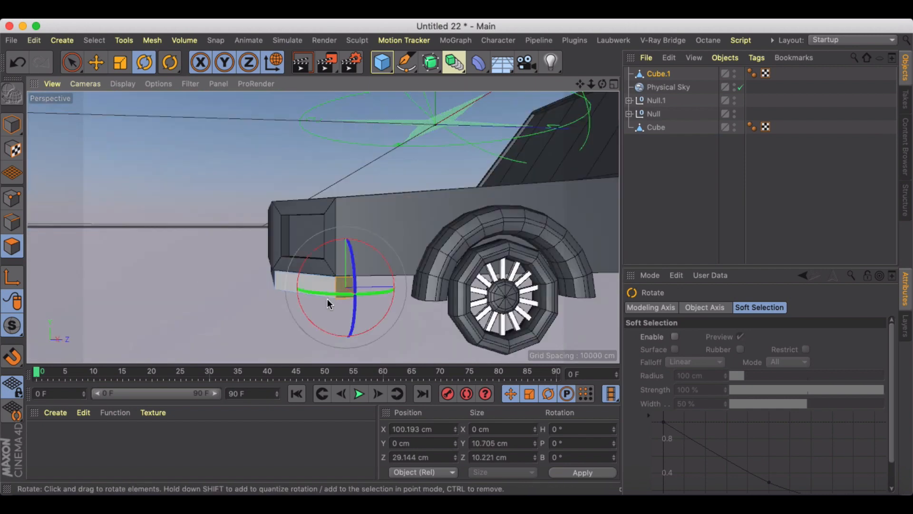
drag(328, 299, 423, 297)
key(e)
ctrl+drag(428, 286, 462, 285)
Rotate the opposite bumper end face and extend it back along the other side of the car to match
alt+drag(157, 228, 277, 243)
key(r)
drag(324, 281, 225, 228)
key(e)
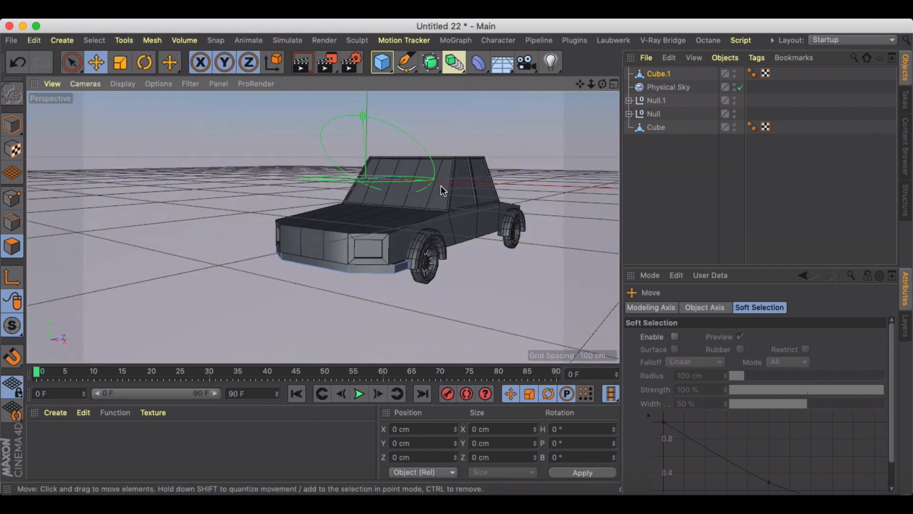
Select the whole front bumper object and lower it to about Y -108.2 cm
click(655, 75)
click(20, 132)
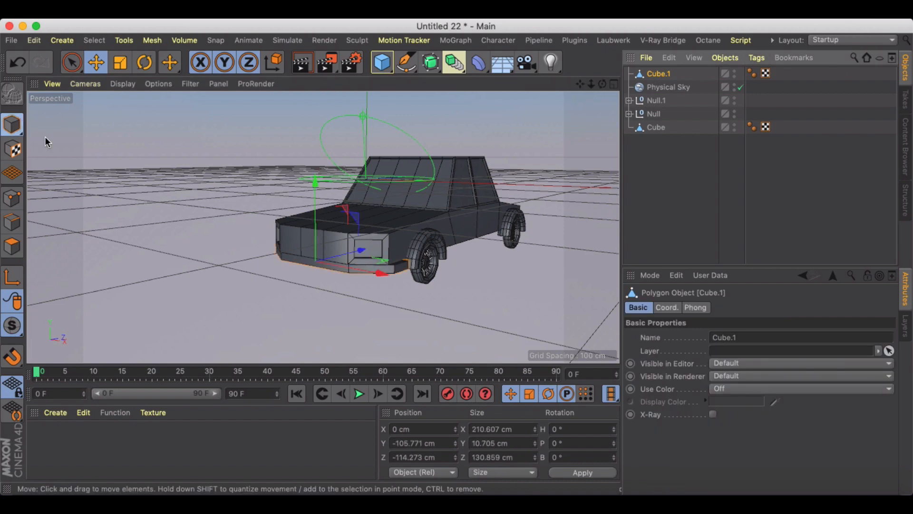
drag(313, 181, 314, 183)
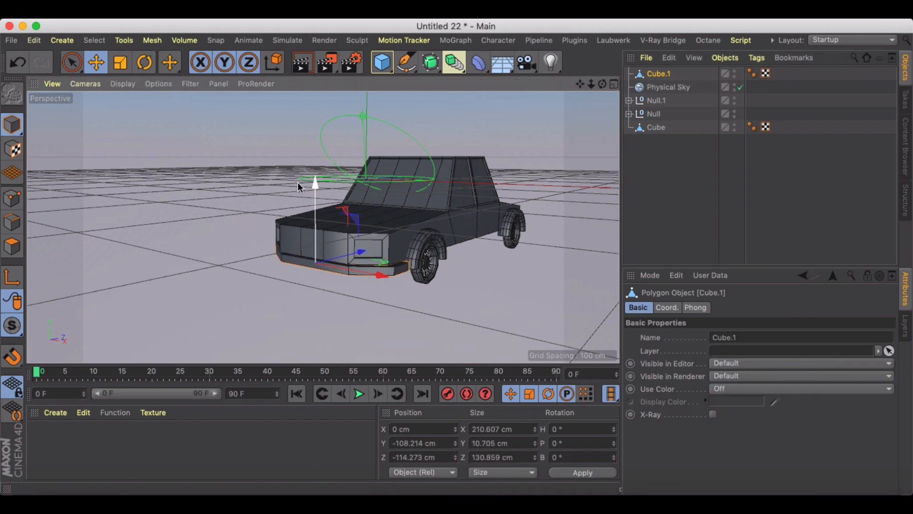
mouse_move(213, 192)
alt+mouse_down()
mouse_move(281, 187)
mouse_move(216, 181)
alt+mouse_up()
alt+drag(340, 179, 247, 192)
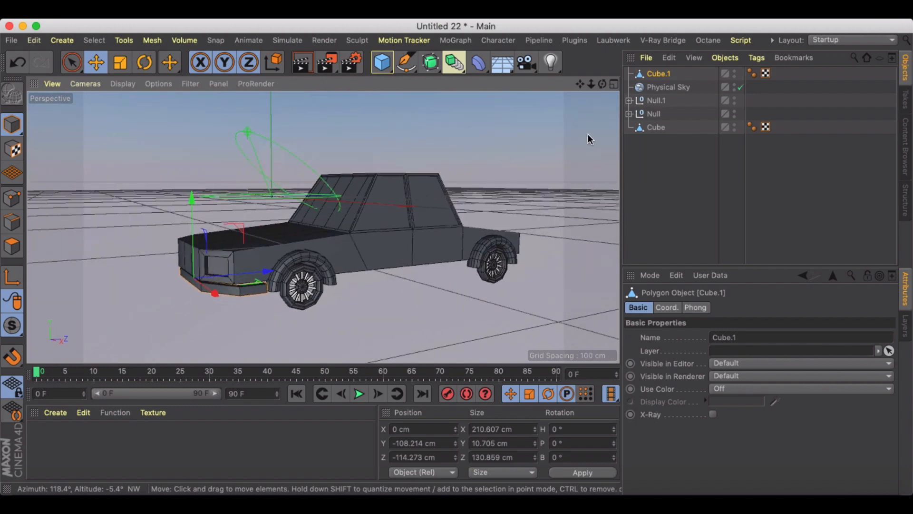
Duplicate the front bumper to the rear of the car at about Z 435 cm and turn the copy 180° in heading
alt+drag(590, 139, 405, 153)
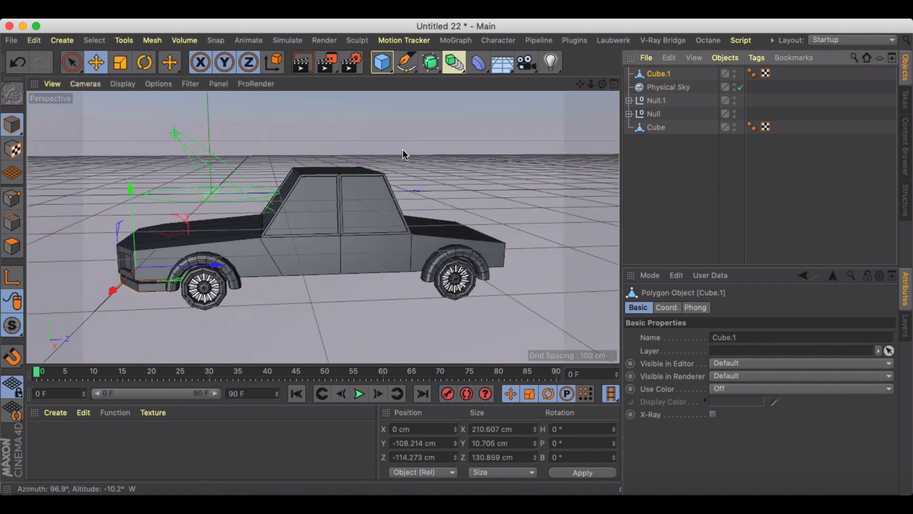
ctrl+drag(216, 265, 520, 225)
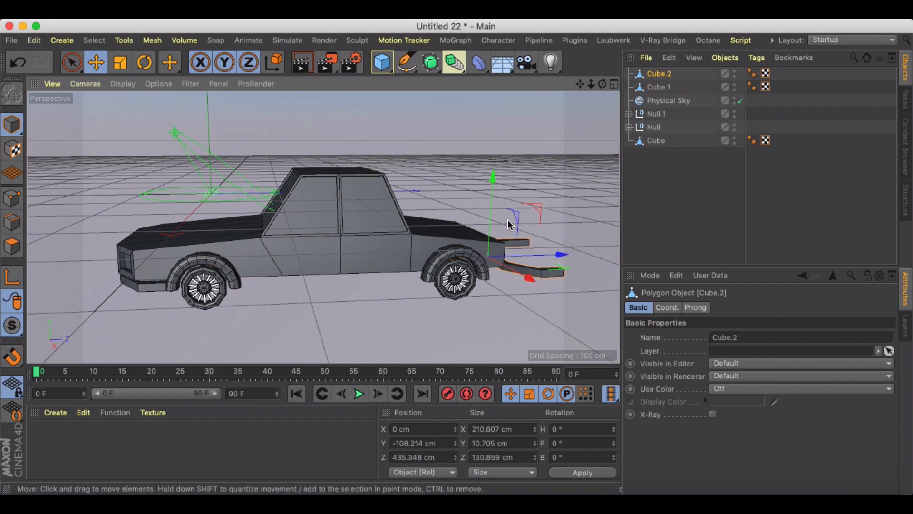
alt+middle_drag(509, 223, 301, 217)
key(r)
drag(339, 270, 471, 262)
Shorten the rear bumper's depth to about 78.5 cm and move it to about Z 423 cm
key(e)
drag(253, 259, 646, 90)
key(Return)
click(341, 276)
key(Return)
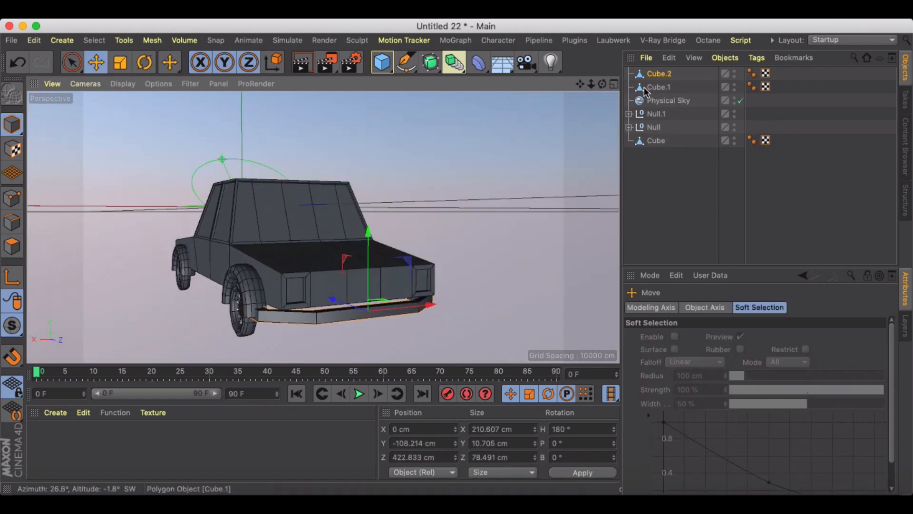
Narrow the rear bumper to about 177.7 cm and fit it under the tail at about Y -106.3 cm, Z 414.3 cm
alt+drag(351, 301, 279, 297)
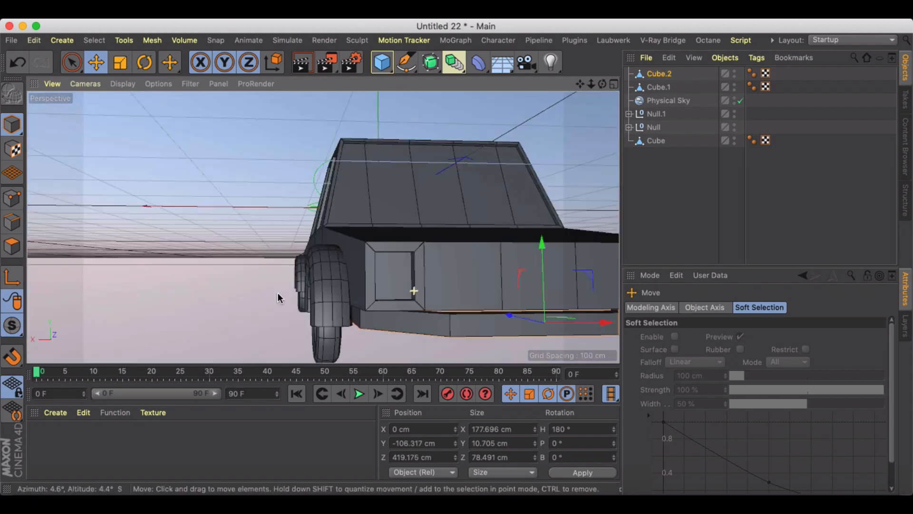
scroll(279, 297, up, 3)
click(470, 291)
alt+drag(471, 290, 438, 241)
key(Return)
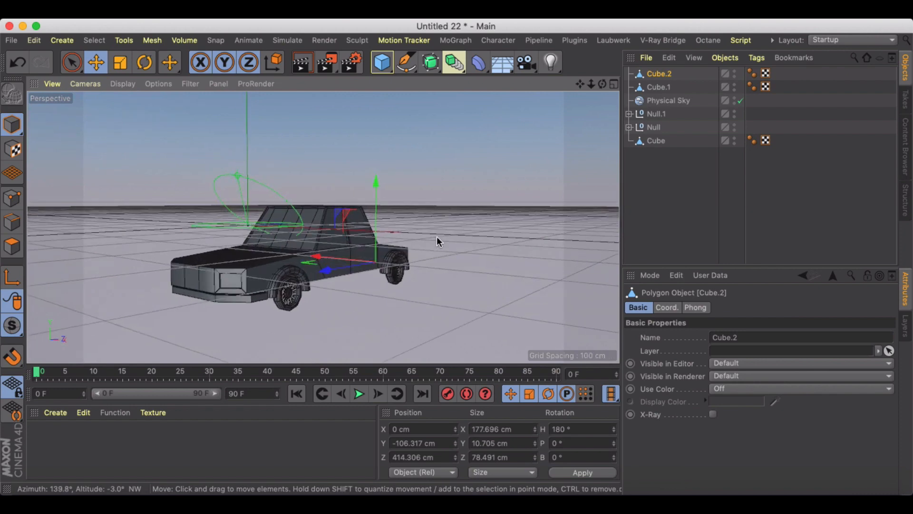
Render a preview of the car with both bumpers in the viewport
click(303, 62)
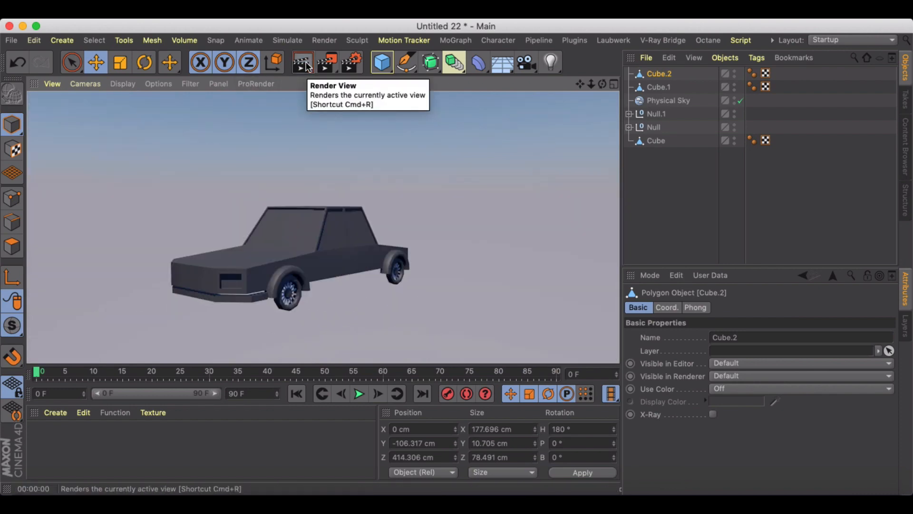
click(445, 181)
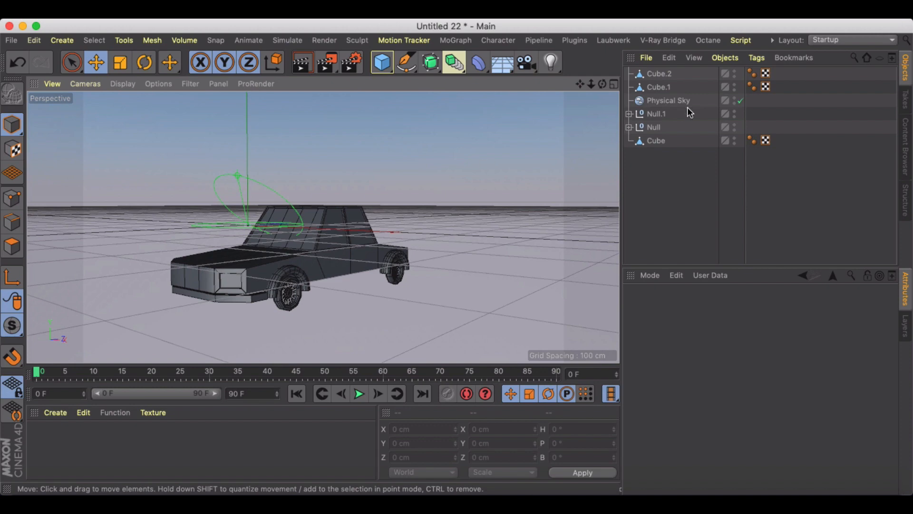
click(675, 101)
scroll(467, 209, up, 3)
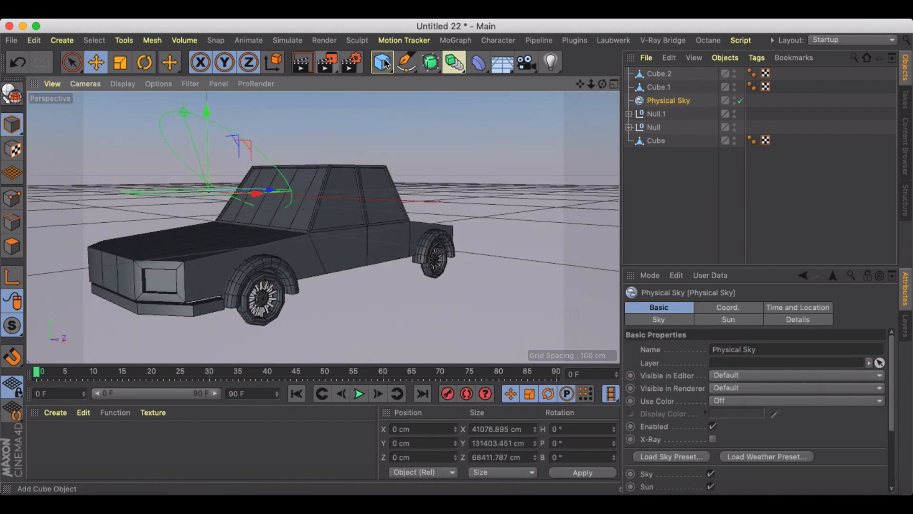
Add a Cube, shrink it to about 31.1 × 6.9 × 31.1 cm and move it beside the car at about X 238 cm
drag(382, 62, 498, 77)
key(t)
drag(496, 113, 48, 199)
key(e)
drag(259, 194, 424, 224)
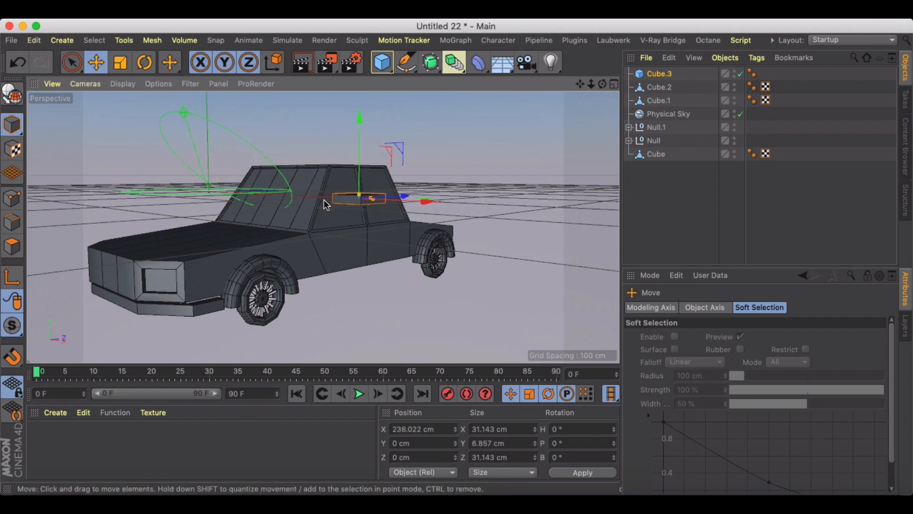
Reduce the small cube to about 8.7 × 6.9 × 13.9 cm and place it on the door at about X 107, Y -62, Z 171 cm
alt+drag(324, 199, 332, 237)
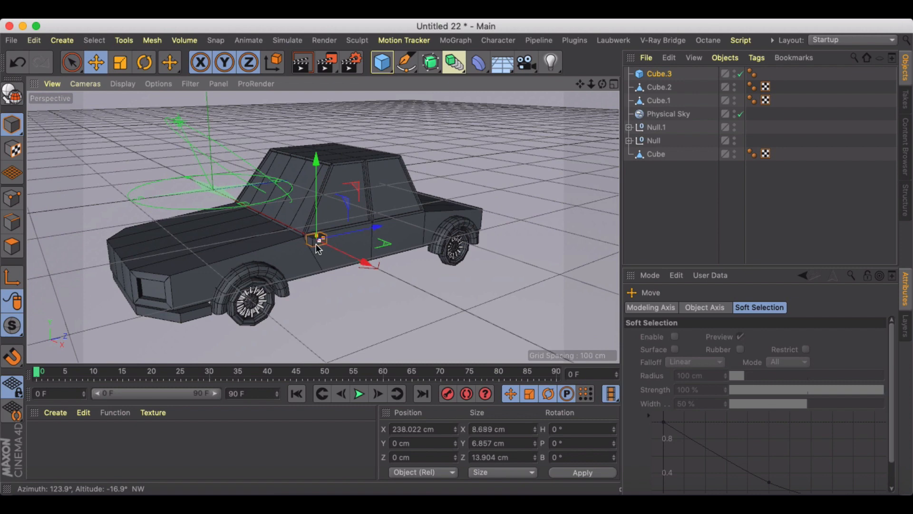
drag(371, 229, 444, 211)
alt+drag(344, 226, 419, 235)
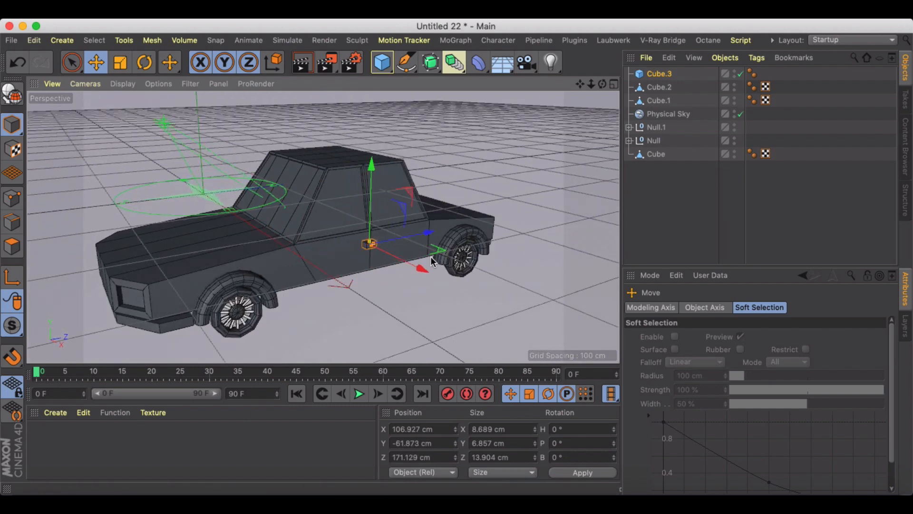
Move the door handle cube up and against the front door, to about X 98, Y -55, Z 168 cm
scroll(393, 246, up, 10)
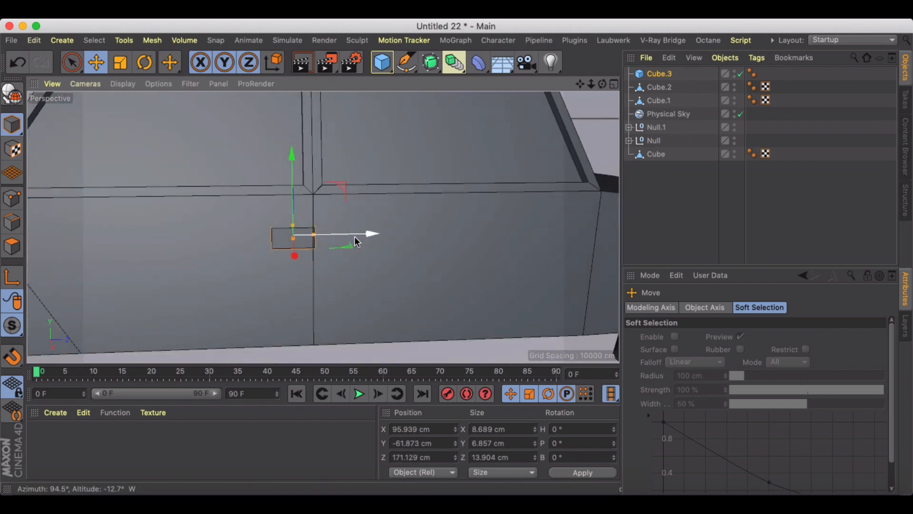
drag(354, 242, 346, 235)
drag(277, 155, 358, 218)
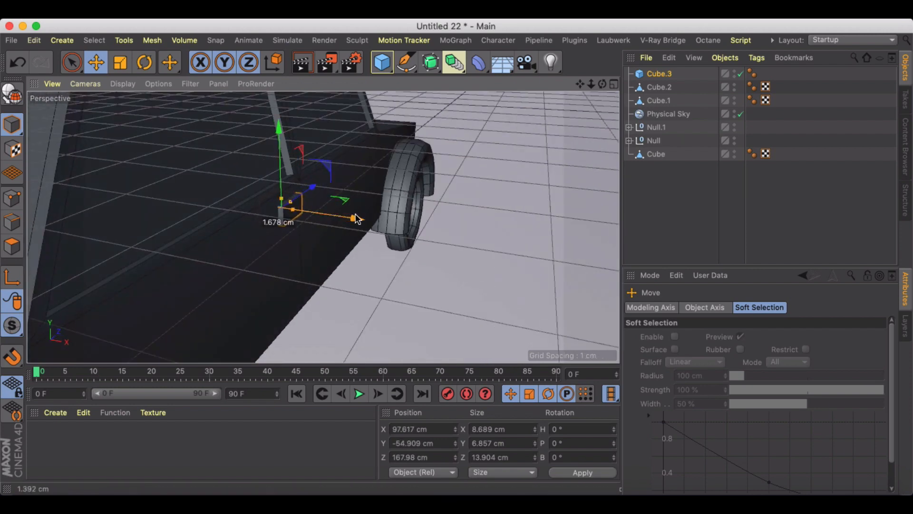
Duplicate the front door handle cube and place the copy on the rear door at about Z 259 cm
ctrl+drag(314, 185, 220, 123)
scroll(300, 152, down, 5)
alt+drag(287, 149, 355, 196)
scroll(354, 192, down, 4)
alt+drag(206, 201, 278, 214)
scroll(270, 191, up, 5)
Copy the front door handle outward to about X 147 cm and rotate the copy's heading to -90°
click(650, 87)
key(r)
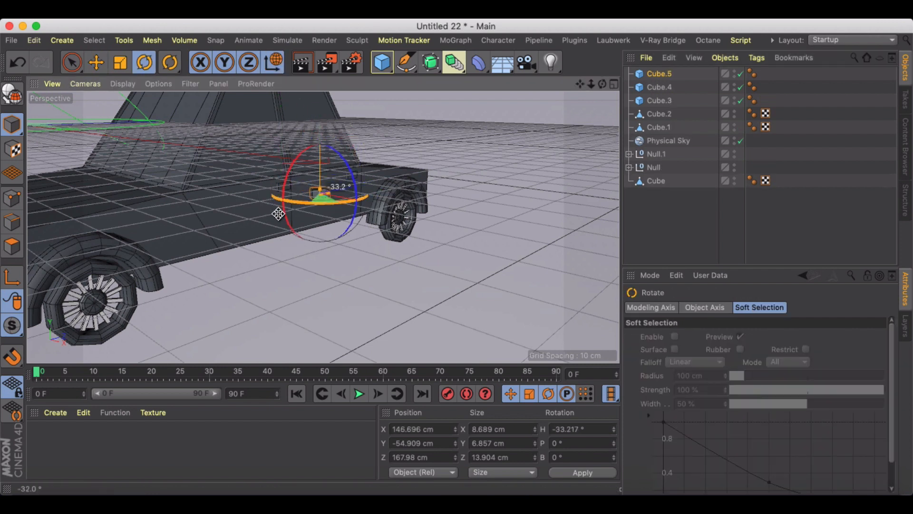
drag(197, 201, 187, 198)
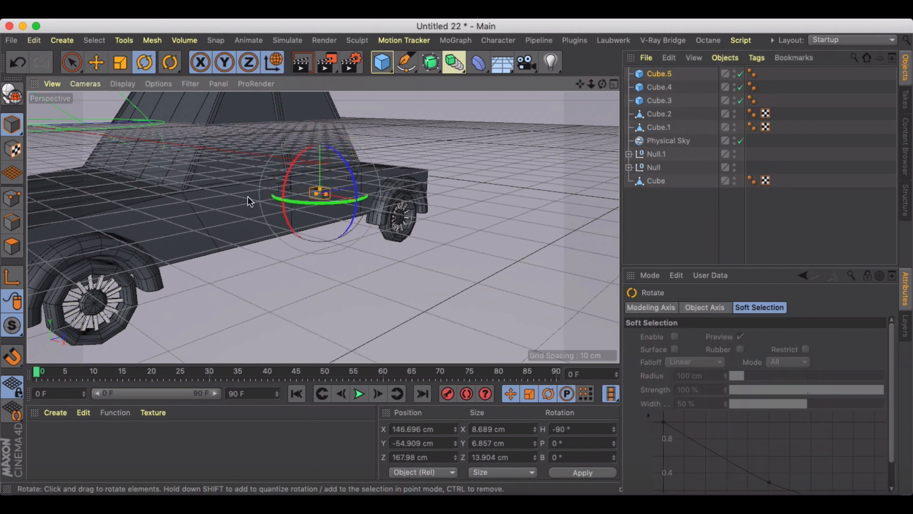
Move the rotated cube beside the windshield's lower corner, about X 117, Y -44, Z 82 cm, and heighten it to about 11.8 cm
key(e)
drag(259, 207, 217, 189)
scroll(116, 208, up, 3)
scroll(158, 182, up, 3)
scroll(157, 180, down, 3)
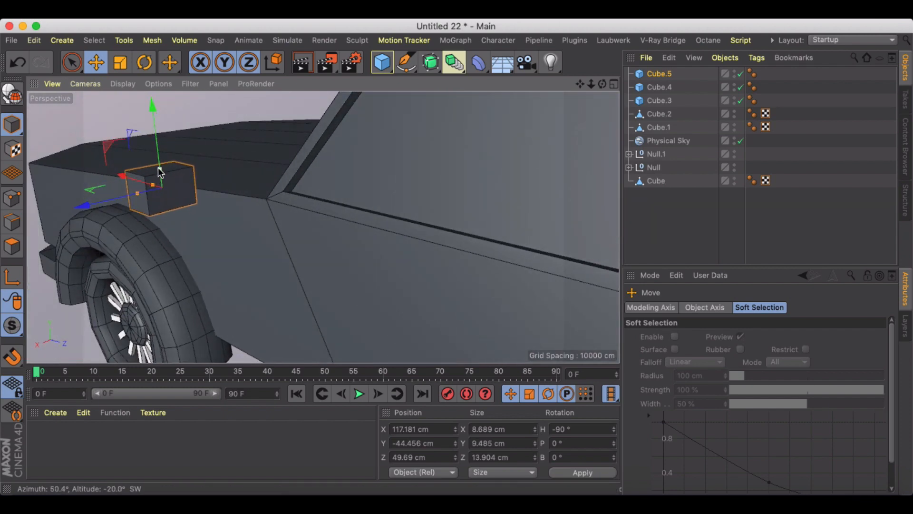
drag(138, 179, 366, 135)
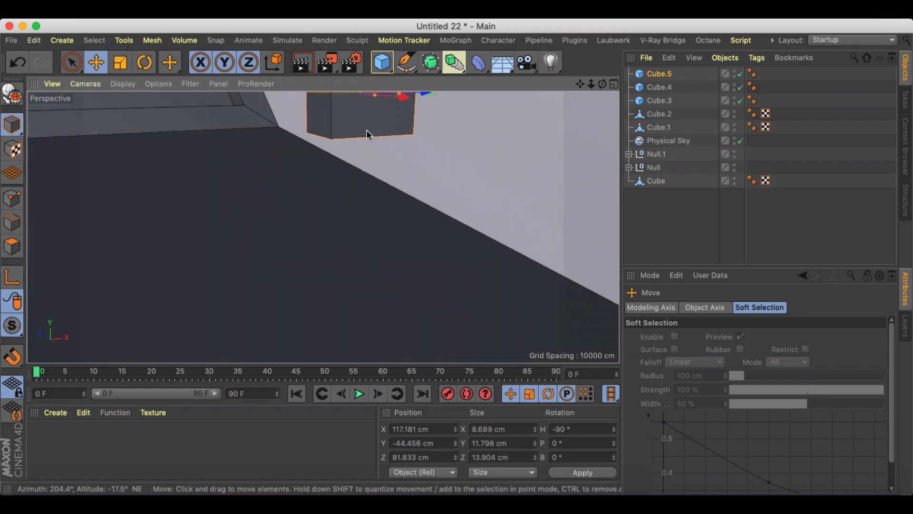
Convert the side mirror cube into an editable polygon object and select its face pointing toward the car
alt+middle_drag(300, 117, 291, 178)
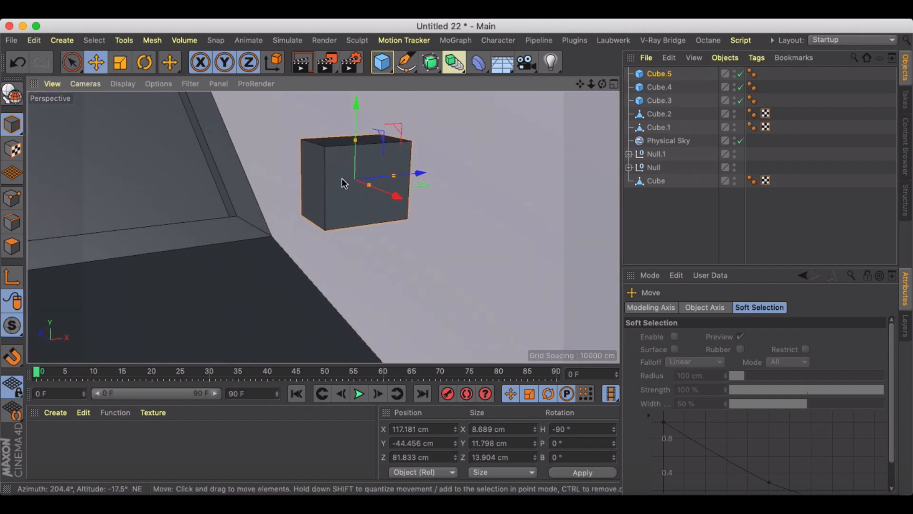
alt+drag(349, 172, 302, 164)
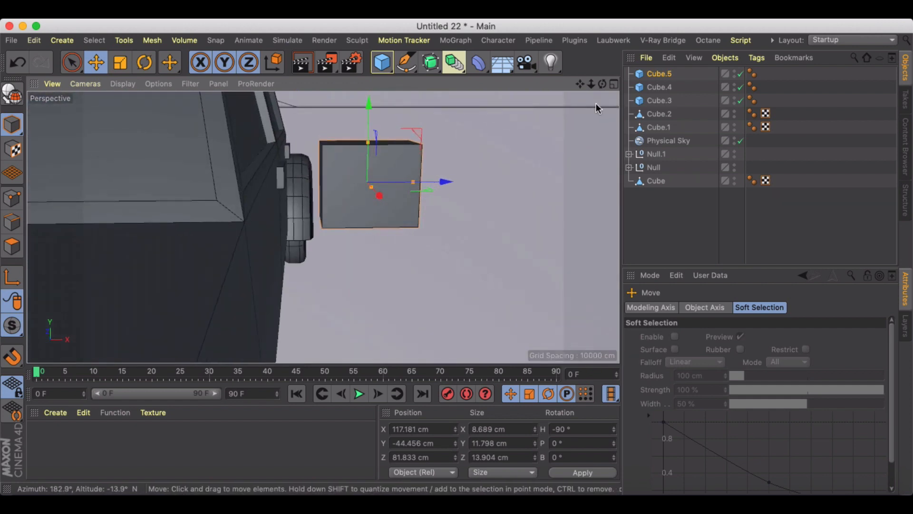
click(12, 94)
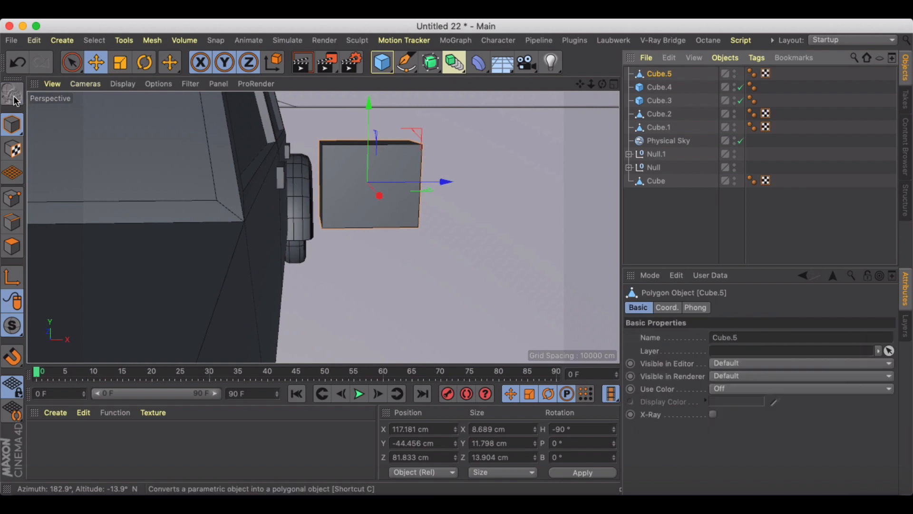
click(12, 246)
alt+drag(307, 181, 359, 181)
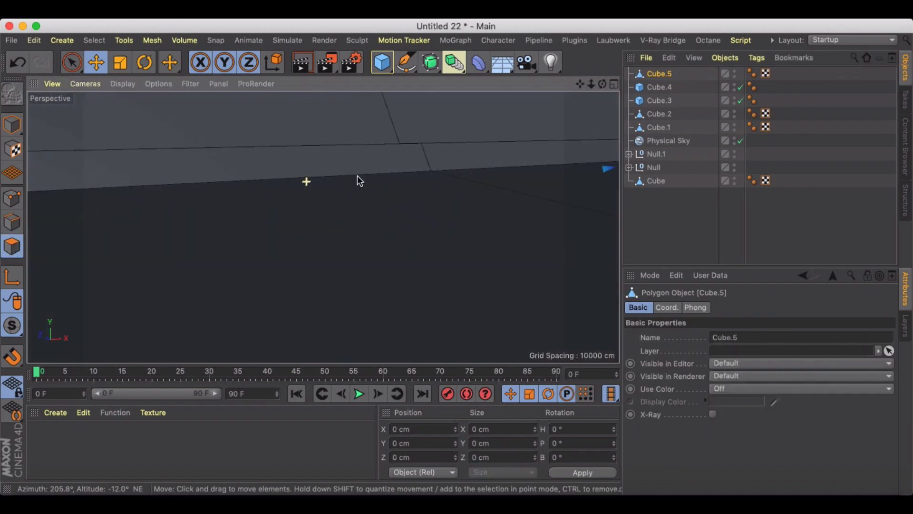
scroll(438, 141, up, 10)
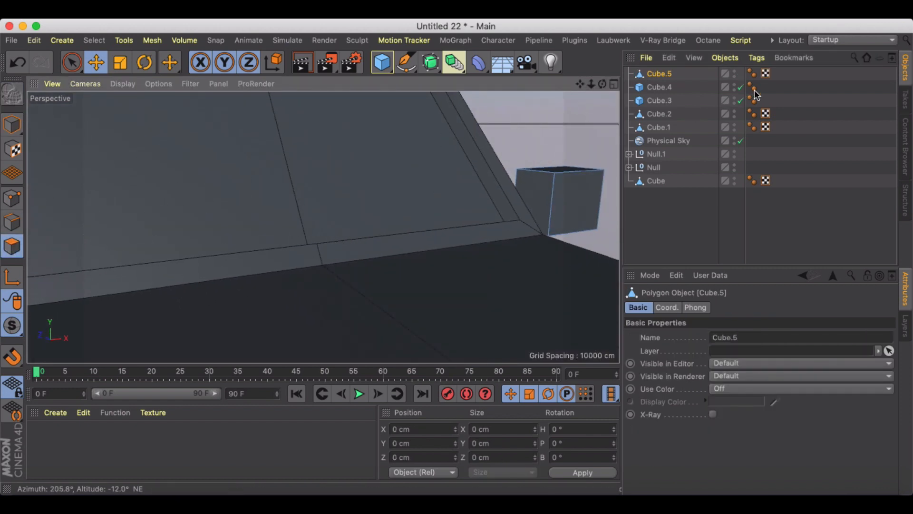
alt+middle_drag(488, 179, 395, 180)
click(440, 202)
Inset the selected mirror face using Extrude Inner with an offset of 3 cm
right_click(441, 202)
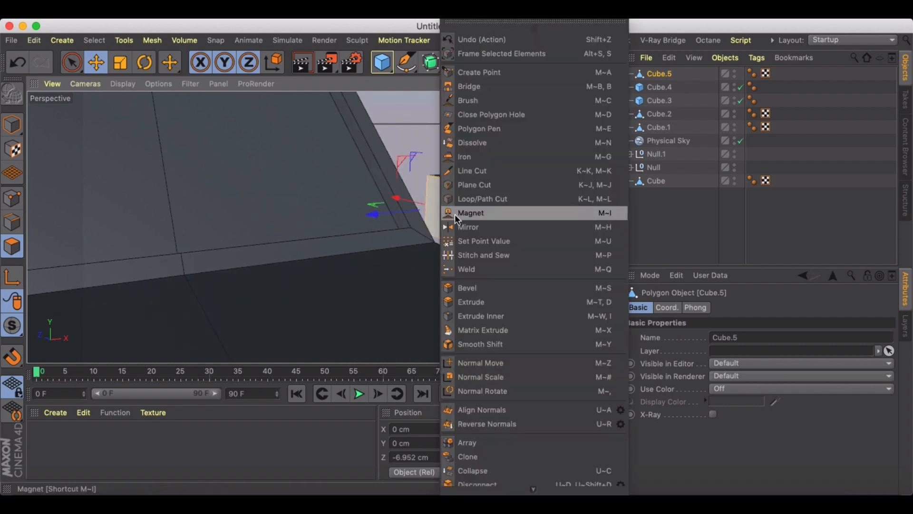
click(474, 315)
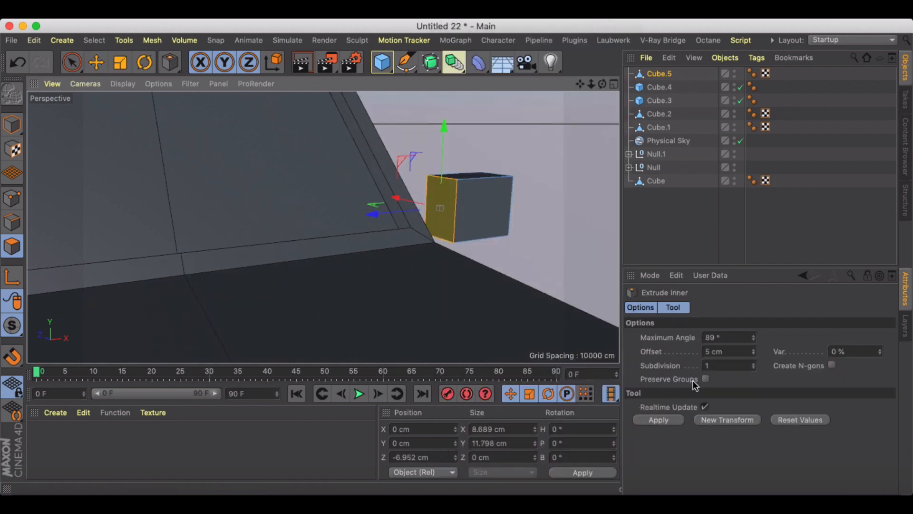
click(667, 421)
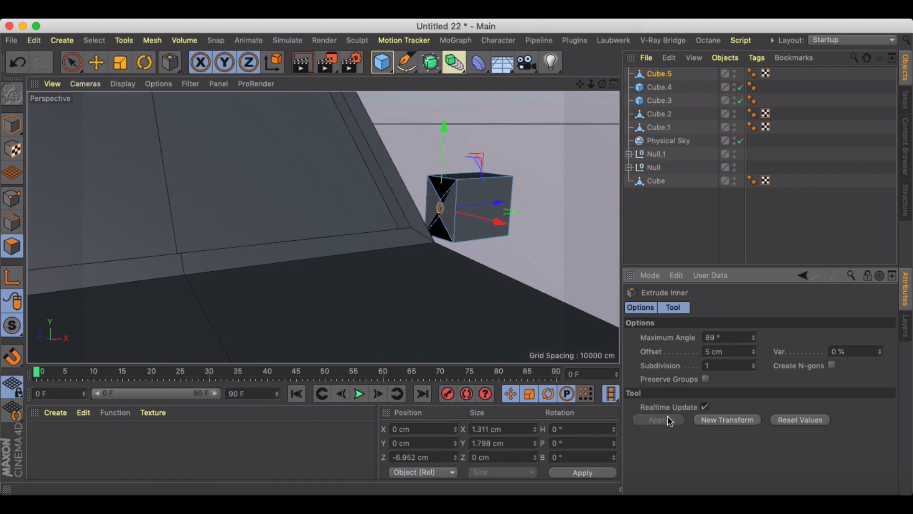
key(super+z)
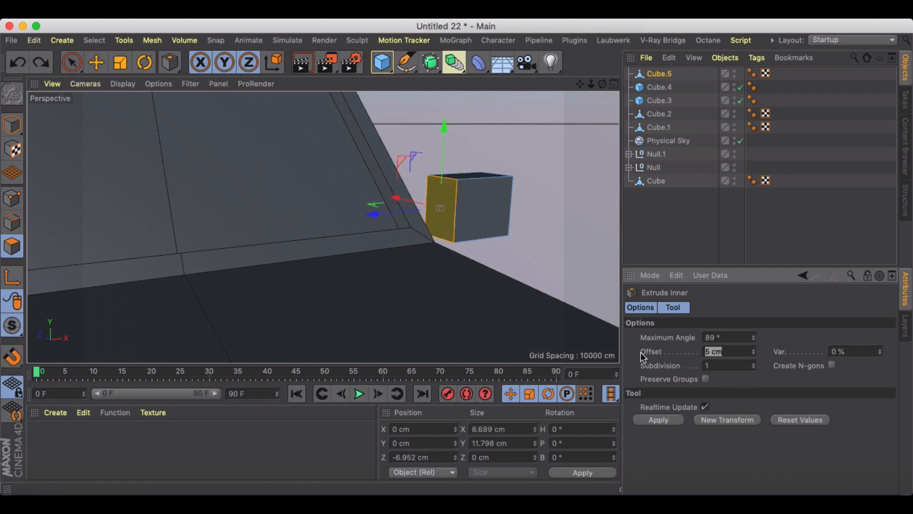
text(3)
key(Return)
Pull the inset face about 12 cm toward the car body and lower it about 4 cm to form the mirror arm
key(e)
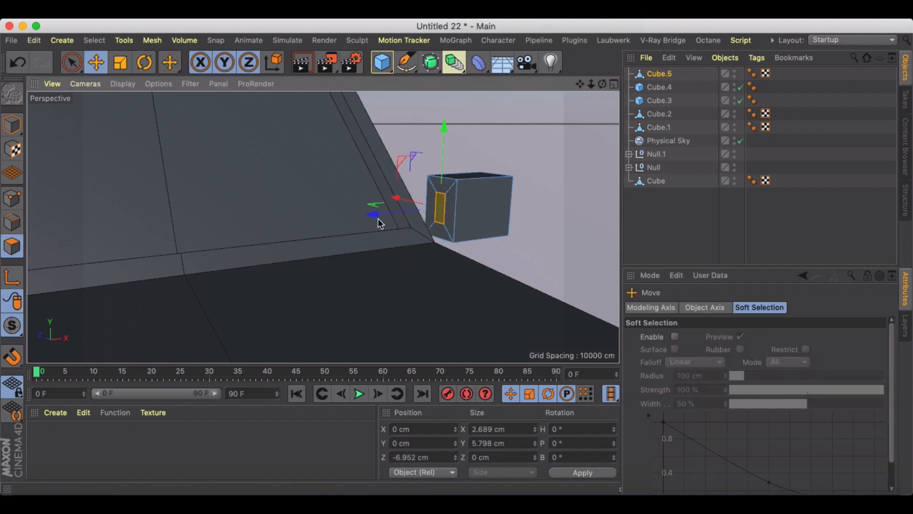
scroll(367, 210, up, 3)
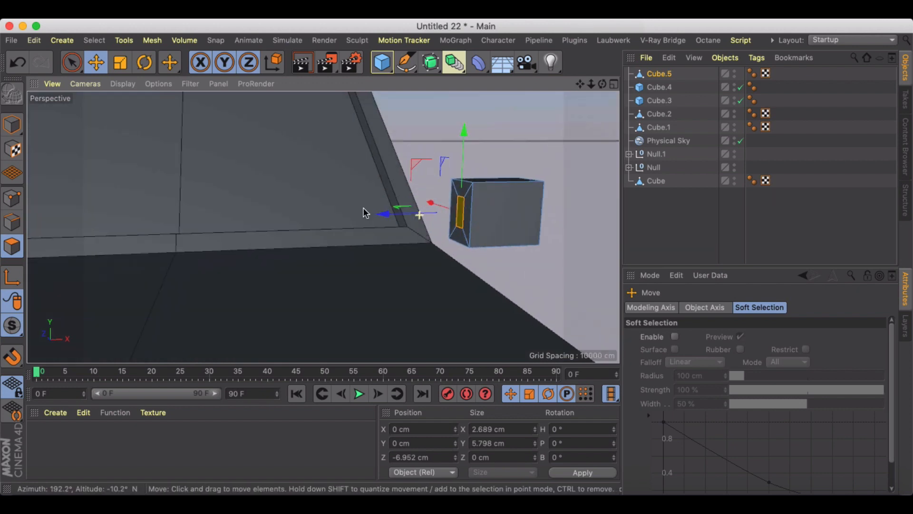
drag(414, 212, 348, 218)
drag(422, 146, 439, 183)
Scale down the mirror arm's end face uniformly to about 1.4 x 3.1 cm
key(t)
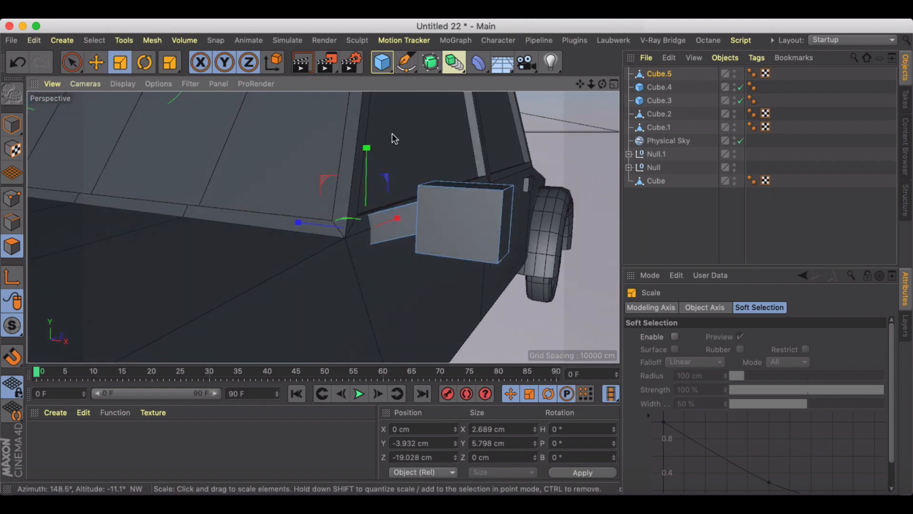
drag(392, 133, 281, 320)
key(e)
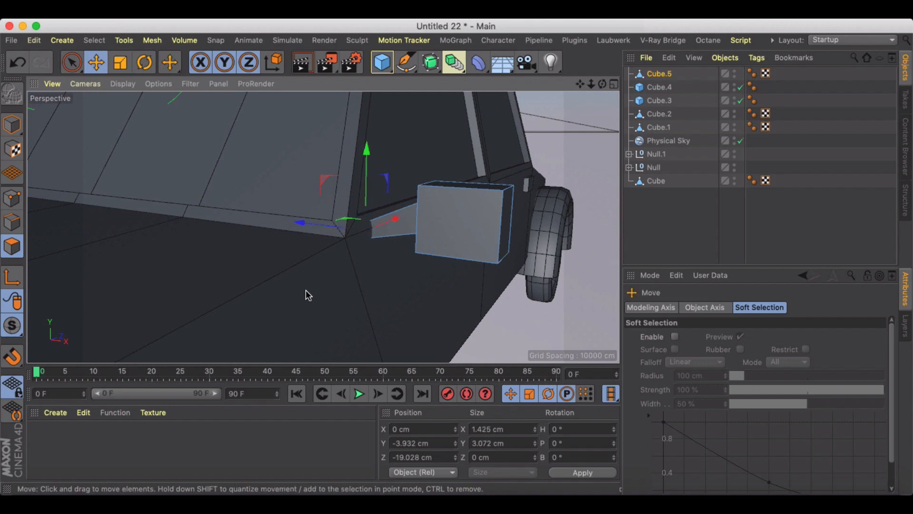
Render the perspective view to check the whole car with its new side mirror
alt+drag(368, 244, 355, 245)
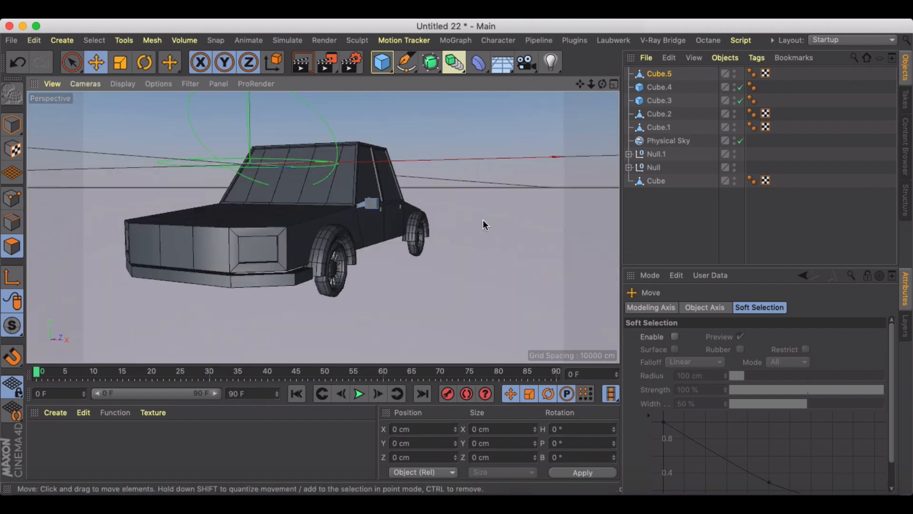
alt+drag(472, 224, 423, 253)
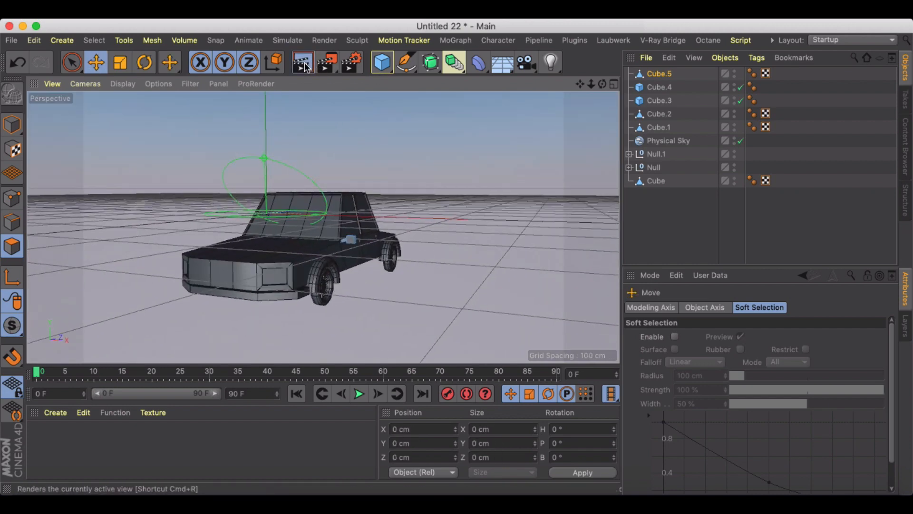
click(303, 64)
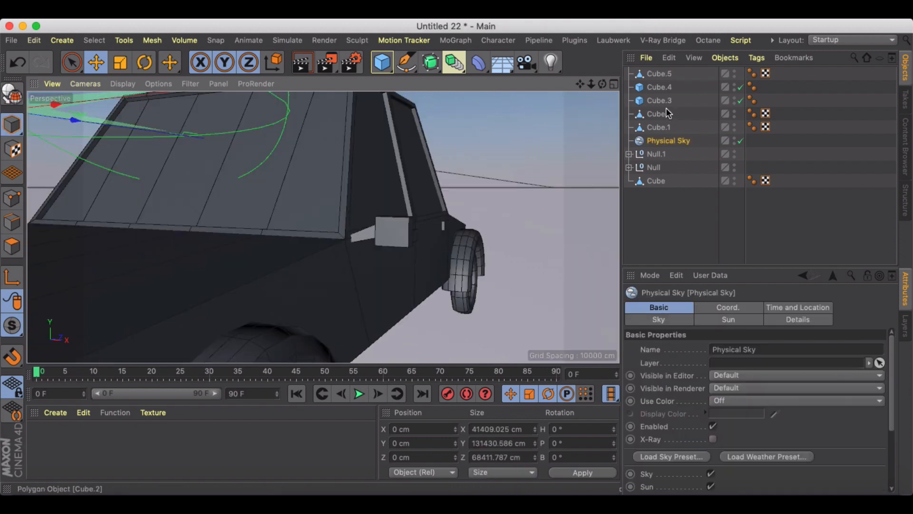
Enable a fillet on the rear door handle with a radius of 1.429 cm and a subdivision of 1
click(662, 88)
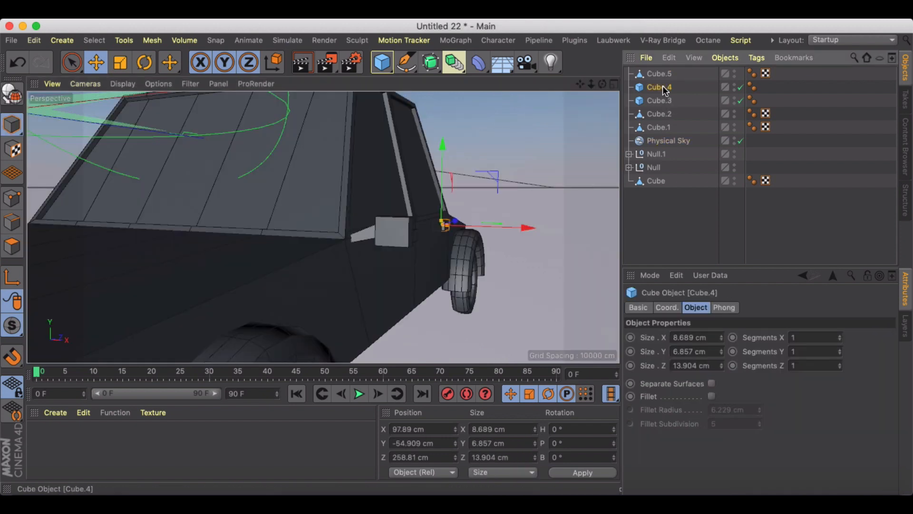
click(712, 395)
alt+drag(454, 233, 364, 216)
scroll(366, 216, up, 5)
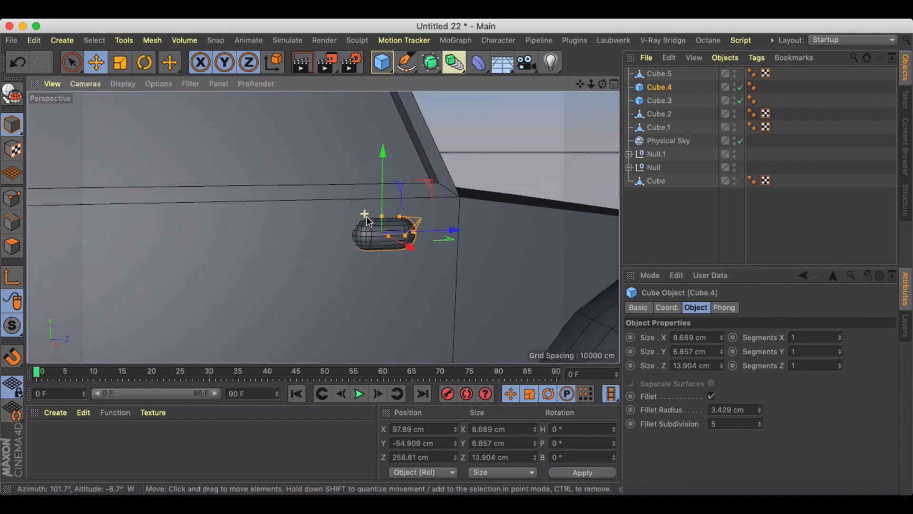
click(760, 413)
click(760, 413)
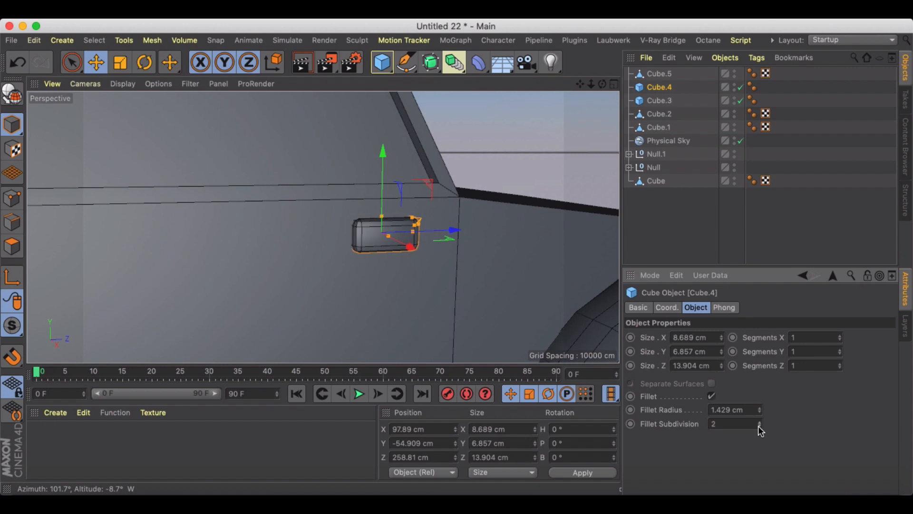
click(758, 426)
scroll(418, 299, down, 3)
alt+drag(419, 298, 443, 260)
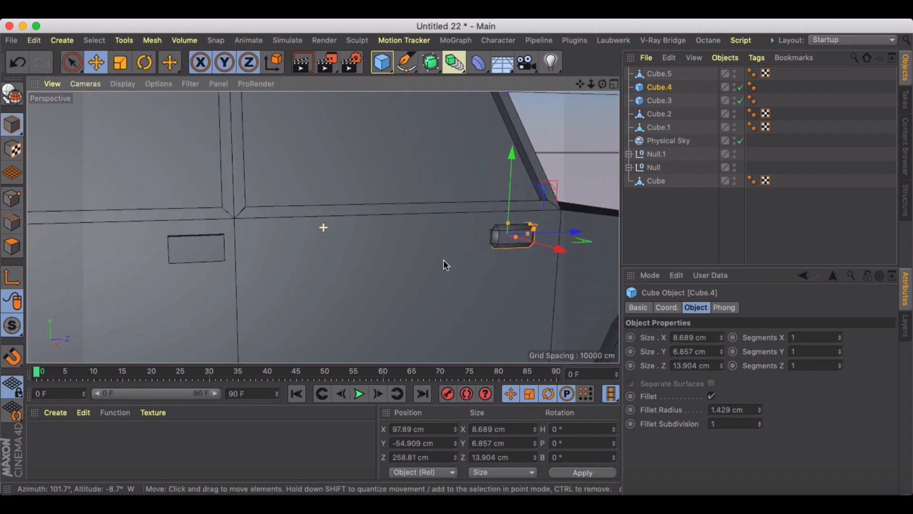
Give the front door handle a fillet with a radius of 1.429 cm and a subdivision of 1
click(659, 100)
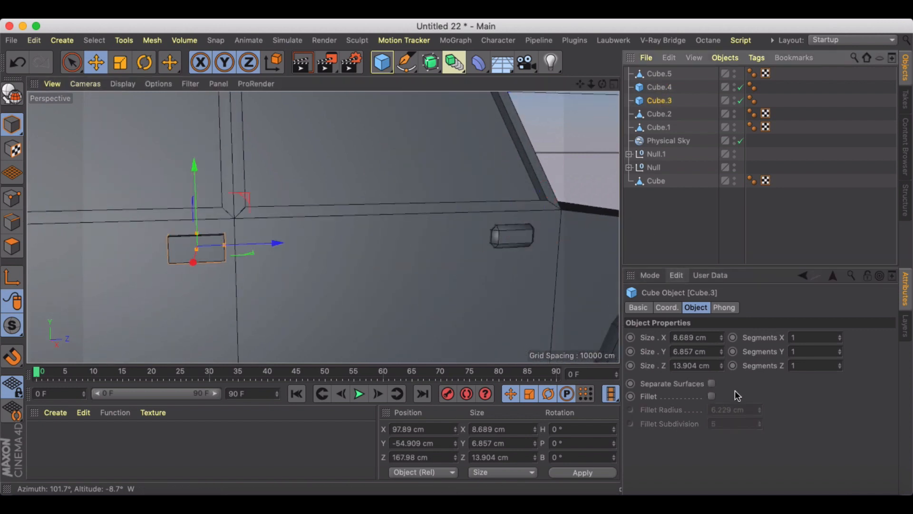
click(712, 396)
click(760, 412)
click(760, 412)
click(760, 412)
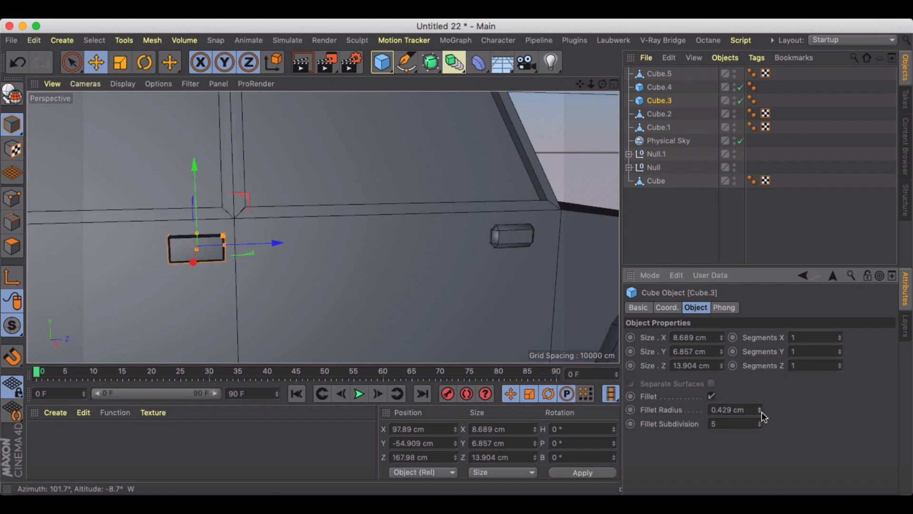
click(760, 407)
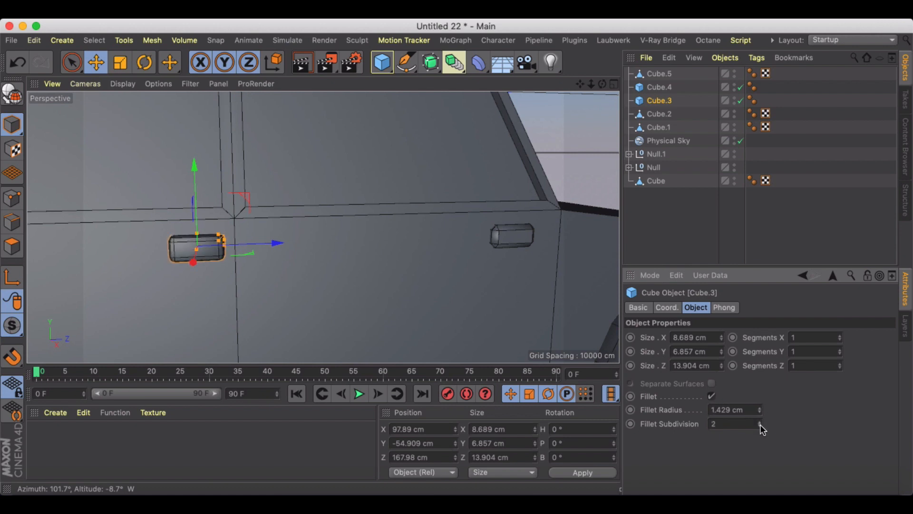
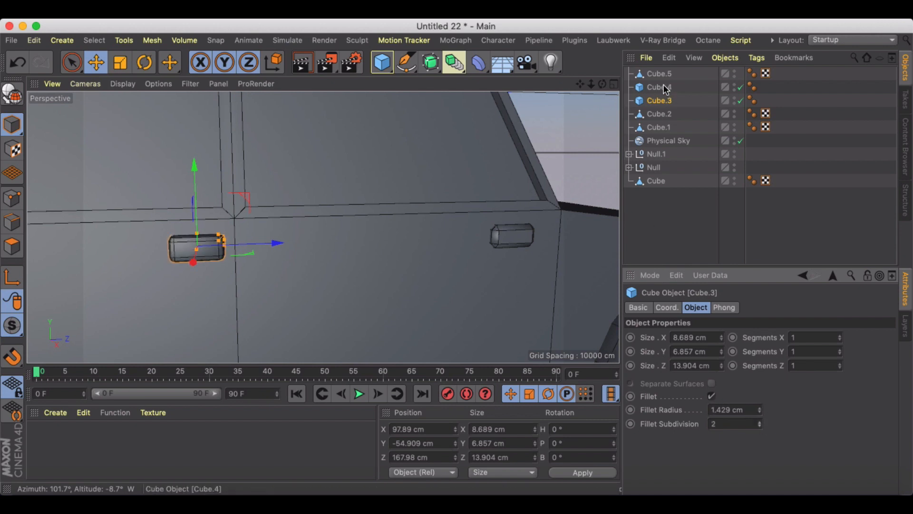
click(759, 427)
alt+drag(380, 286, 499, 285)
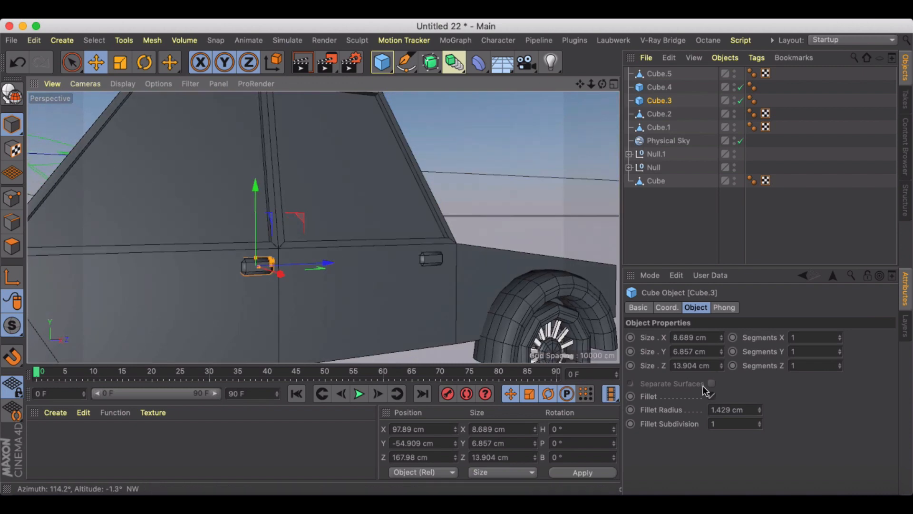
Add a Subdivision Surface and place the side mirror object inside it to smooth the mirror
alt+middle_drag(119, 226, 379, 228)
click(366, 257)
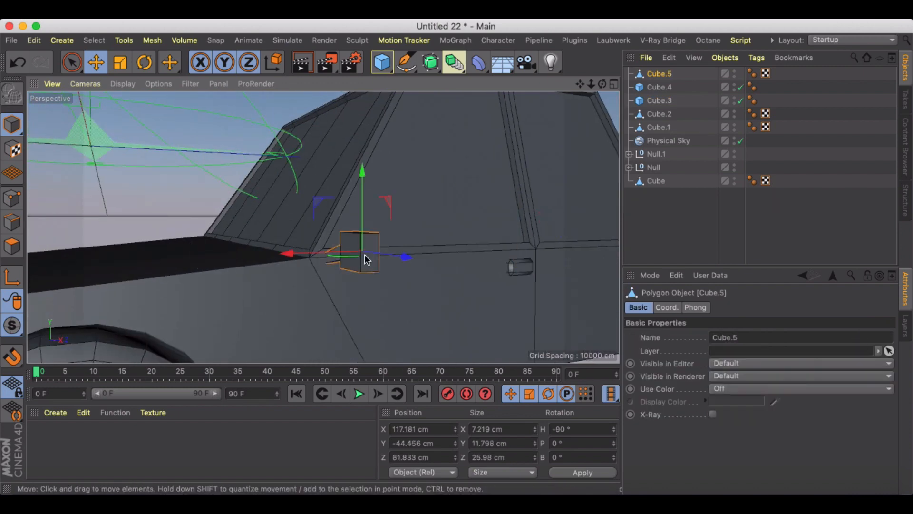
alt+drag(357, 263, 377, 283)
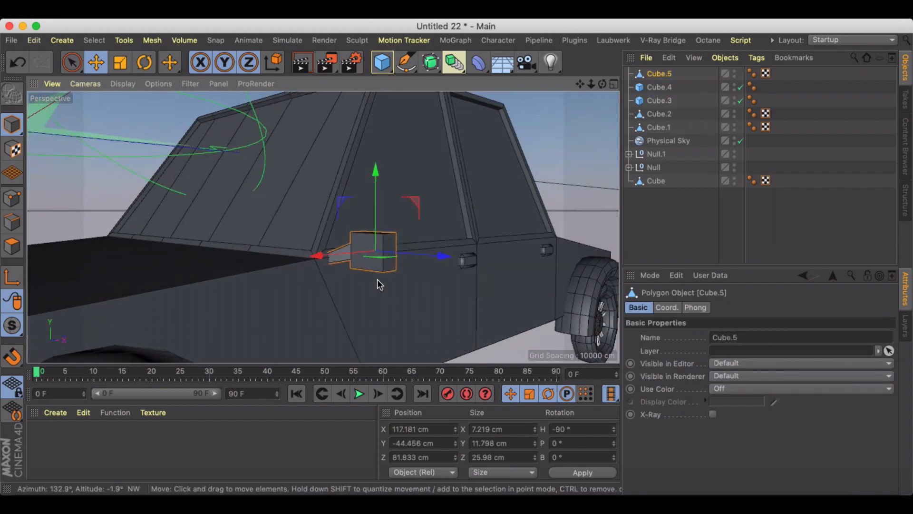
click(431, 62)
click(483, 81)
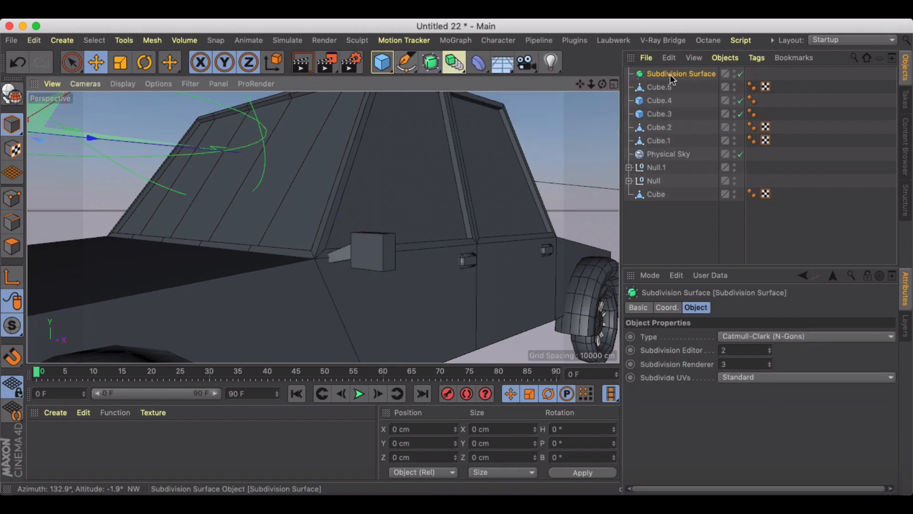
drag(657, 79, 658, 73)
click(427, 213)
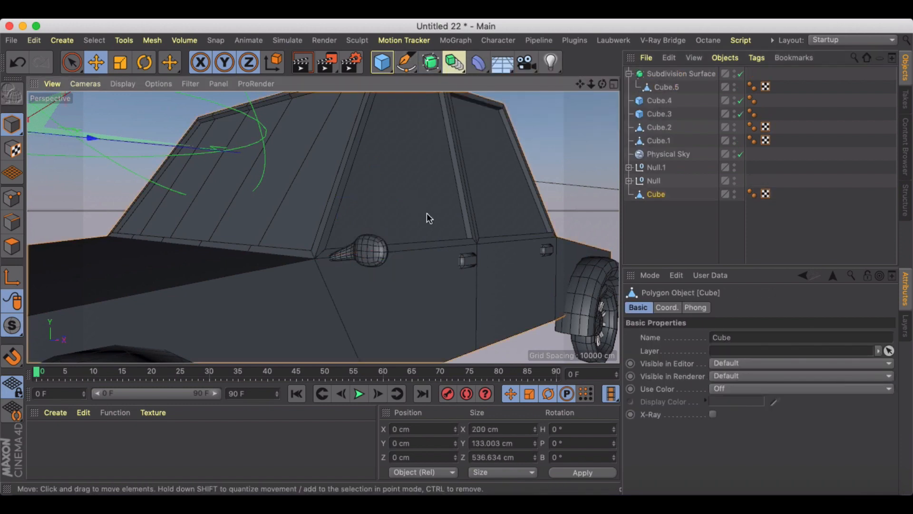
Take the side mirror object out of the Subdivision Surface, delete the Subdivision Surface and clear the selection
alt+drag(427, 213, 415, 253)
scroll(412, 252, down, 5)
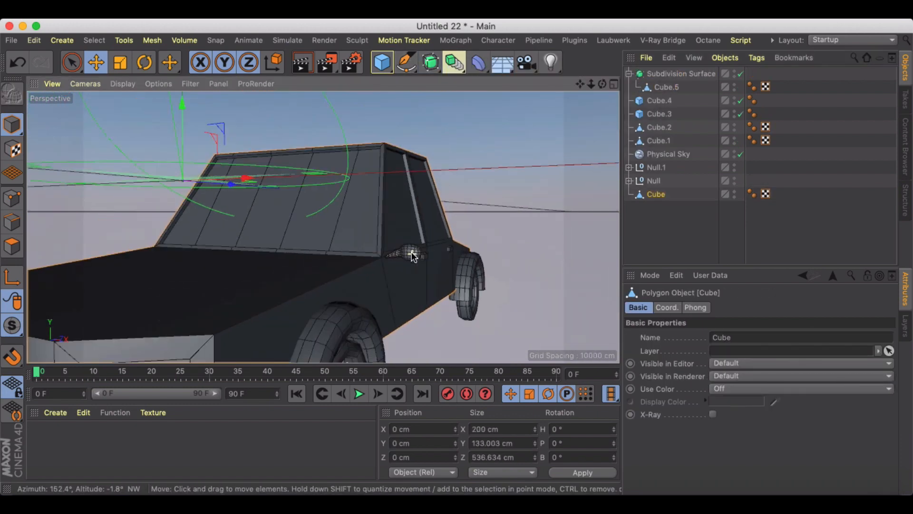
scroll(410, 256, up, 5)
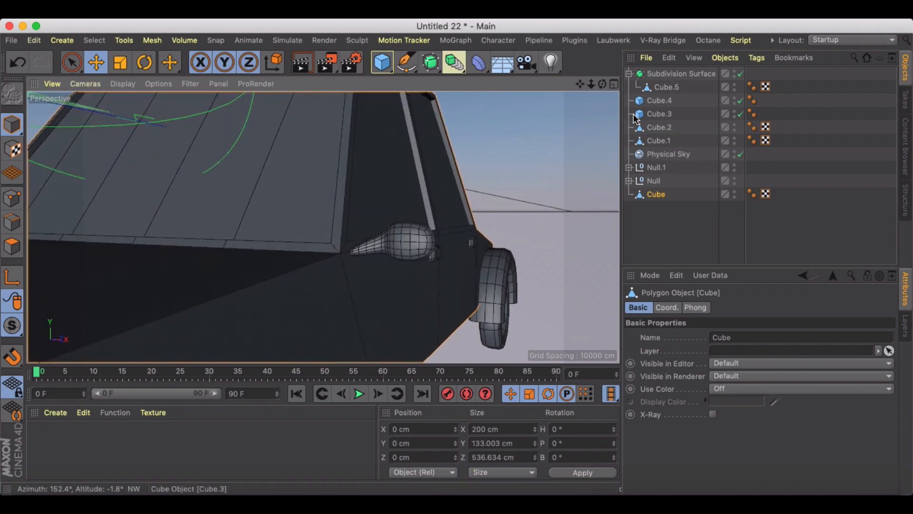
drag(665, 87, 663, 68)
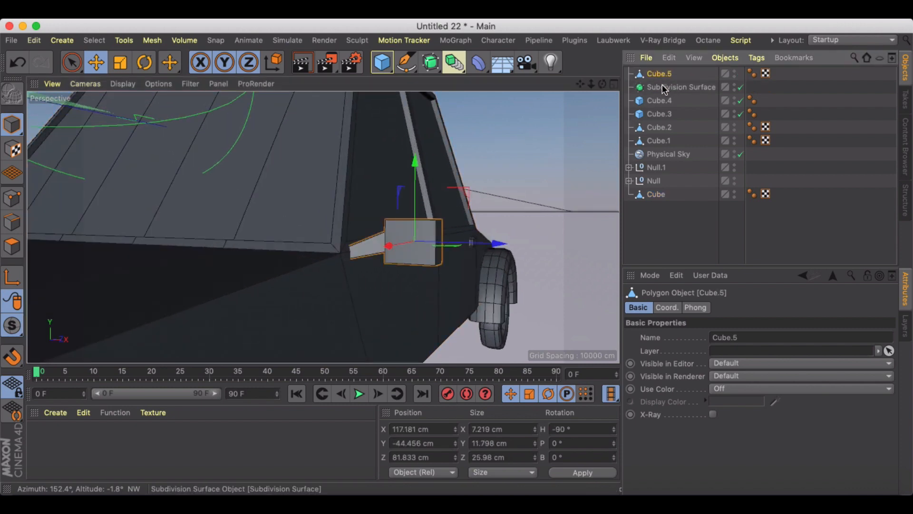
click(662, 84)
key(Delete)
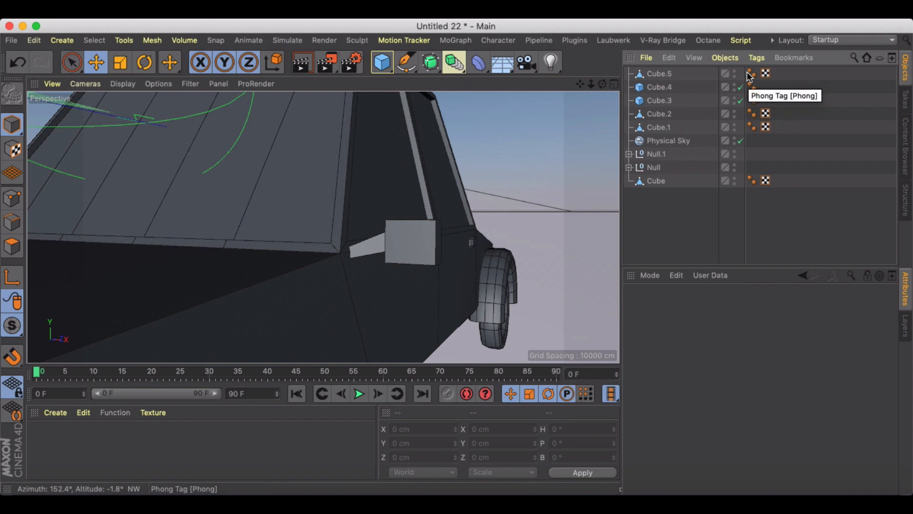
alt+drag(360, 220, 426, 224)
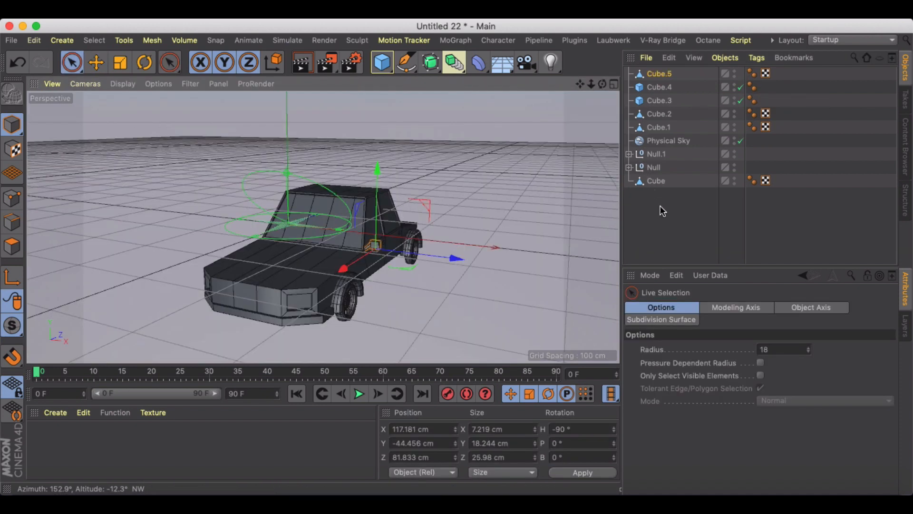
click(663, 211)
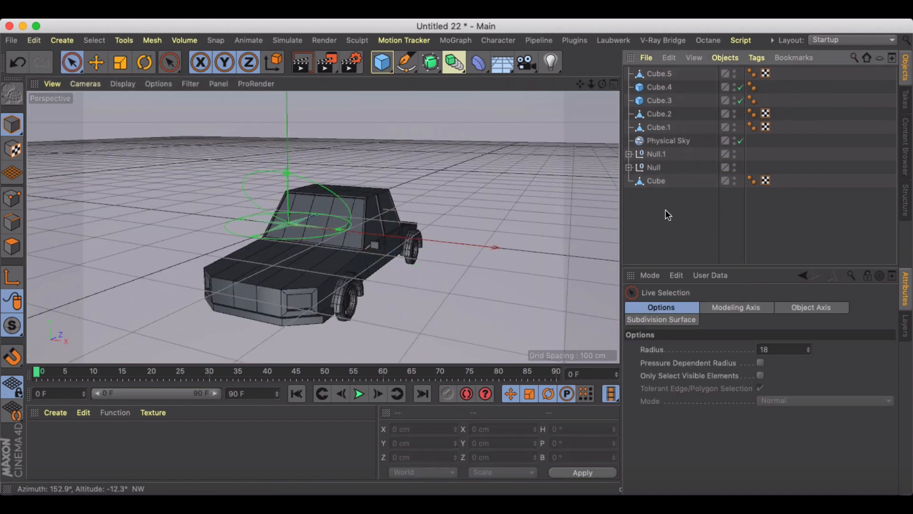
Add a sphere, scale it down to about 31 cm and move it out beside the car's front end
drag(382, 62, 516, 82)
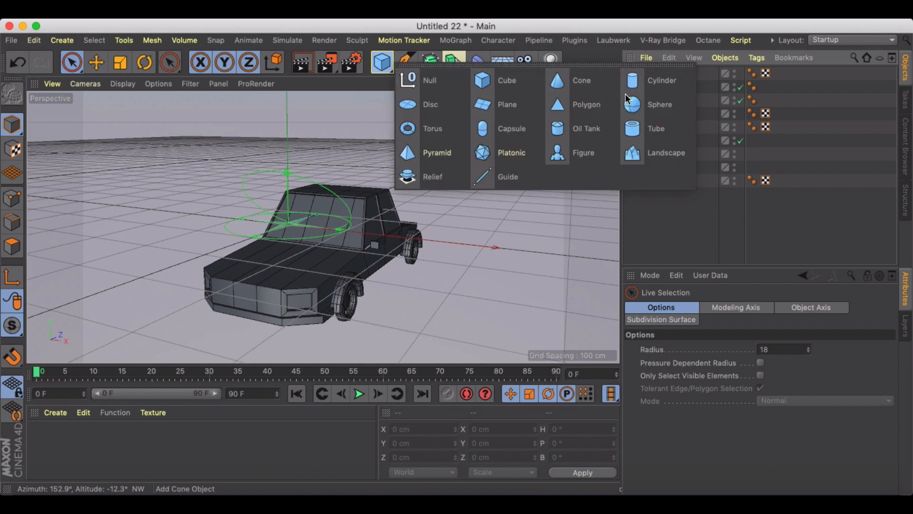
click(637, 104)
key(t)
drag(475, 159, 36, 249)
key(space)
key(e)
drag(326, 215, 431, 248)
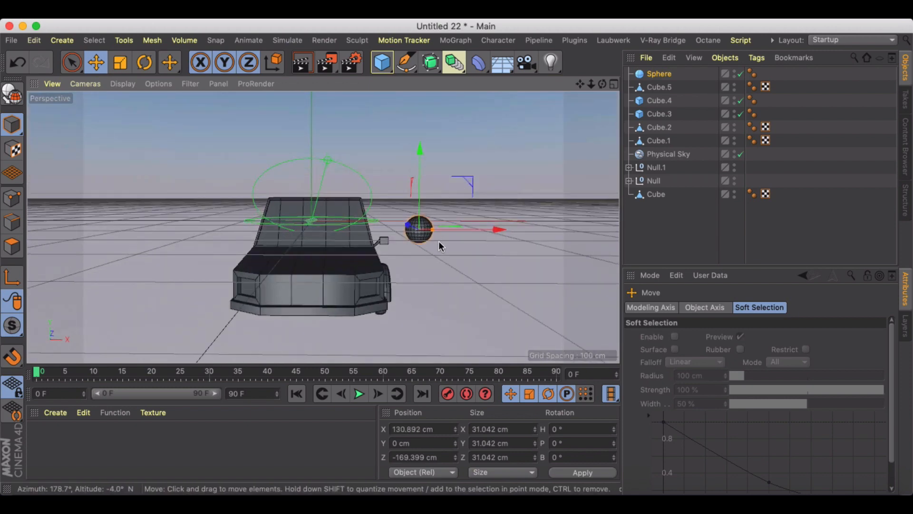
Lower the sphere and bring it in front of the headlight recess on the side with the mirror
drag(422, 149, 421, 232)
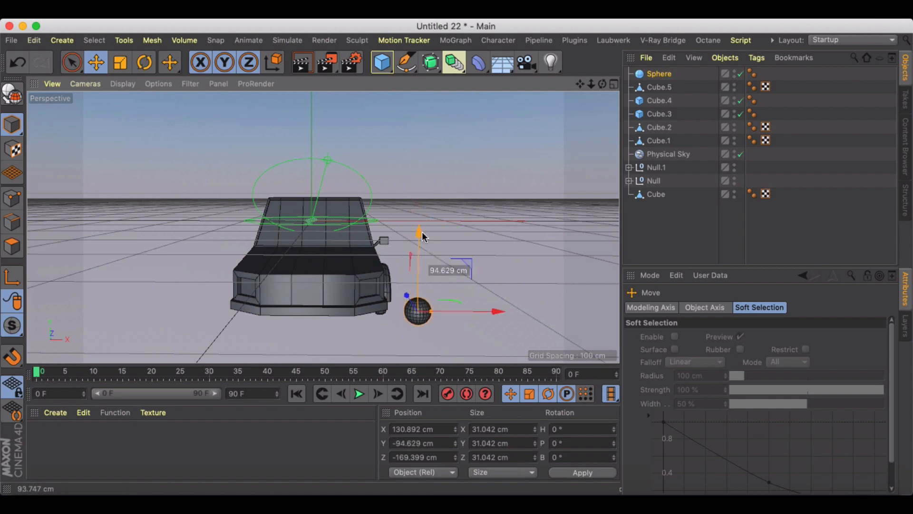
drag(497, 311, 409, 270)
scroll(432, 300, up, 3)
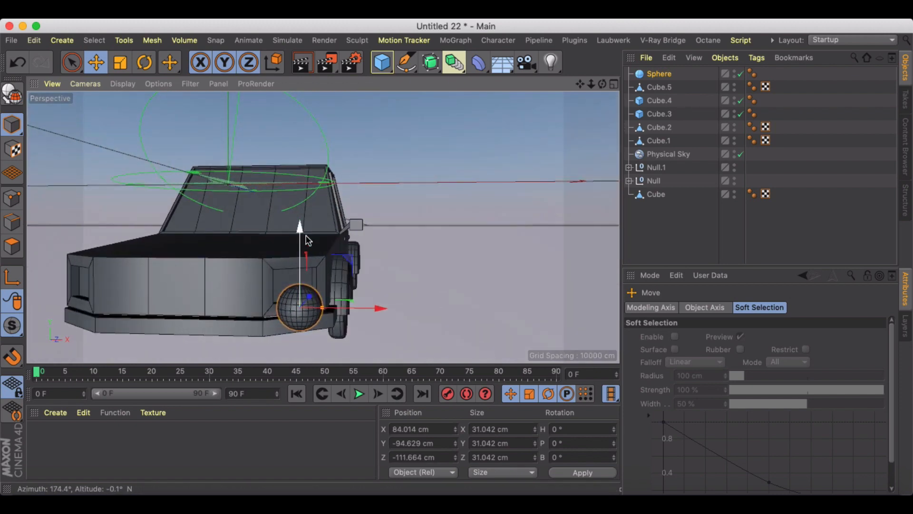
drag(306, 240, 306, 211)
Scale the sphere down to about 17.7 cm and centre it in the headlight recess, undoing the excessive shrink
key(t)
drag(421, 221, 179, 245)
key(e)
drag(378, 290, 369, 289)
drag(305, 288, 280, 289)
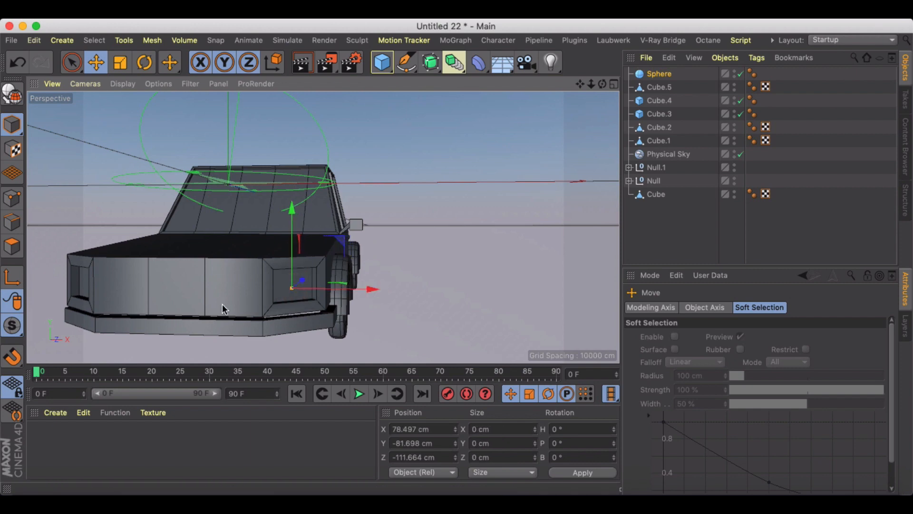
key(super+z)
alt+drag(222, 304, 388, 264)
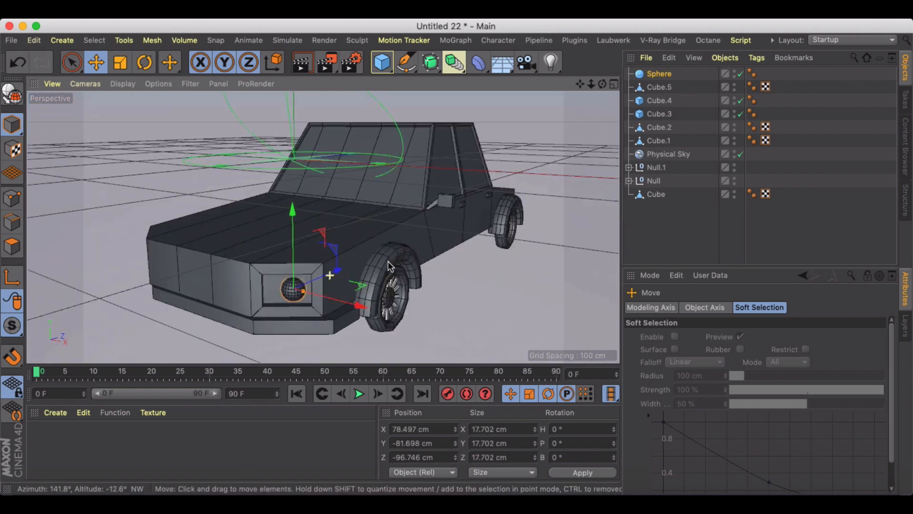
Reshape the headlight sphere into an ellipsoid about 21.2 cm wide and 15.1 cm high
drag(360, 305, 356, 305)
scroll(281, 259, up, 5)
alt+drag(281, 259, 310, 207)
click(659, 75)
drag(12, 125, 48, 156)
key(t)
drag(304, 202, 304, 207)
alt+drag(328, 252, 304, 285)
drag(377, 298, 407, 301)
Adjust the headlight ellipsoid's position in its recess to about X 73.5 cm and Z -98.2 cm
key(r)
drag(303, 301, 408, 230)
click(428, 256)
scroll(428, 259, down, 5)
click(659, 75)
key(e)
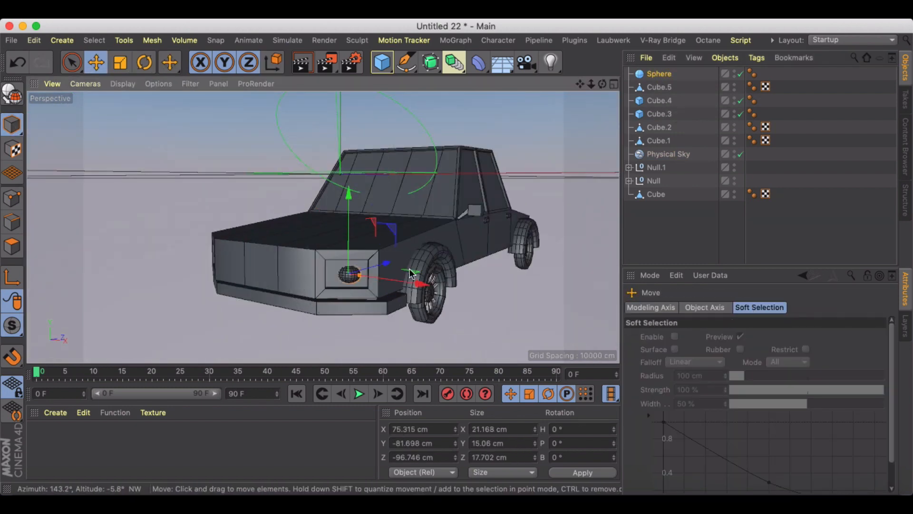
drag(409, 272, 465, 258)
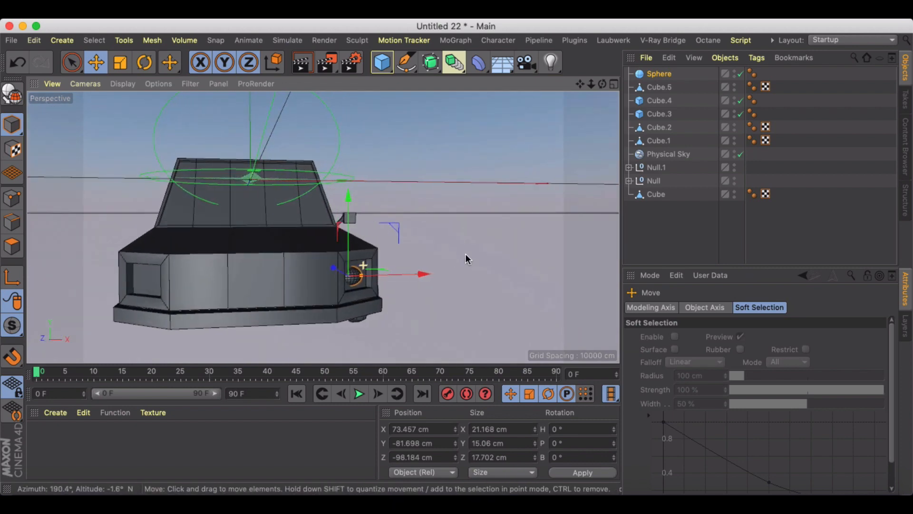
Select the three front polygons between the headlights on the car body and inset them with Extrude Inner by 3 cm
click(280, 266)
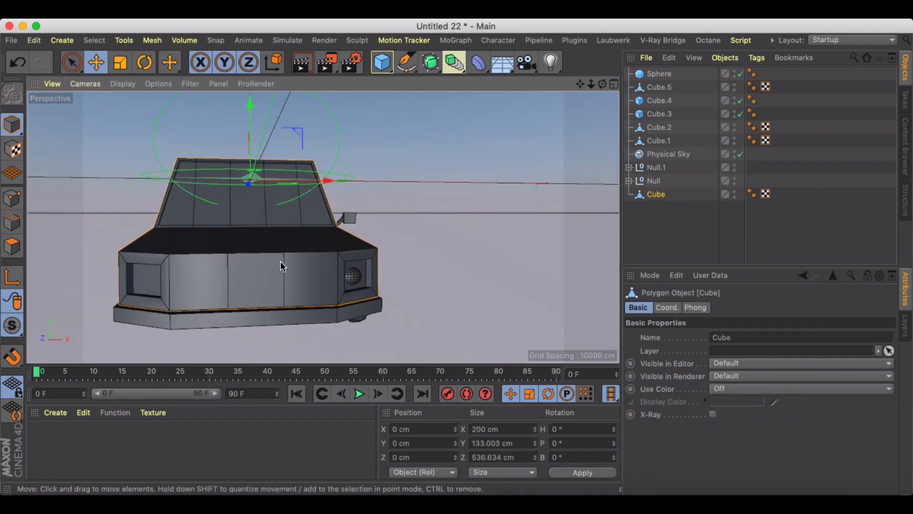
click(12, 246)
click(253, 282)
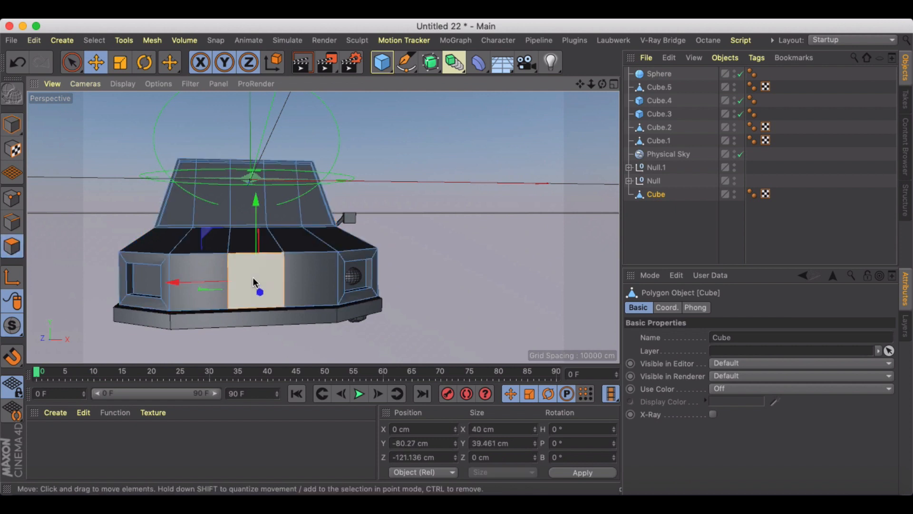
shift+click(200, 280)
shift+click(327, 270)
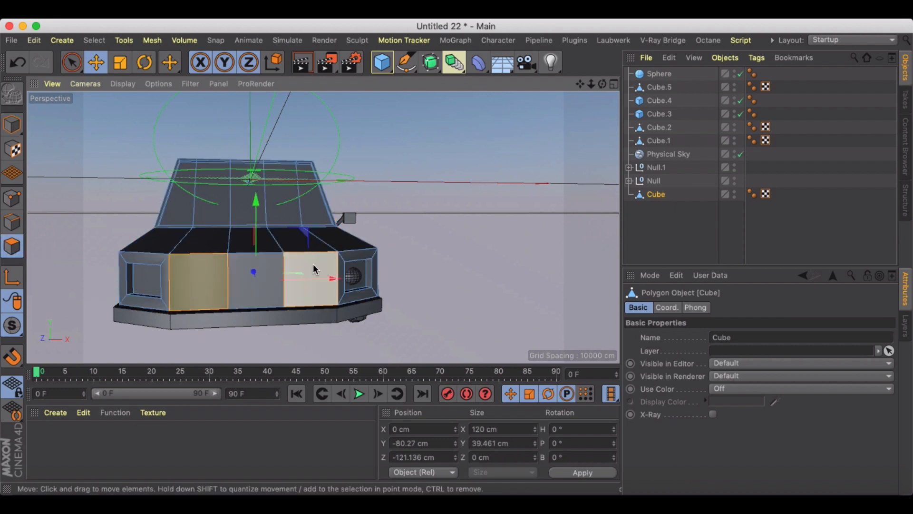
right_click(272, 269)
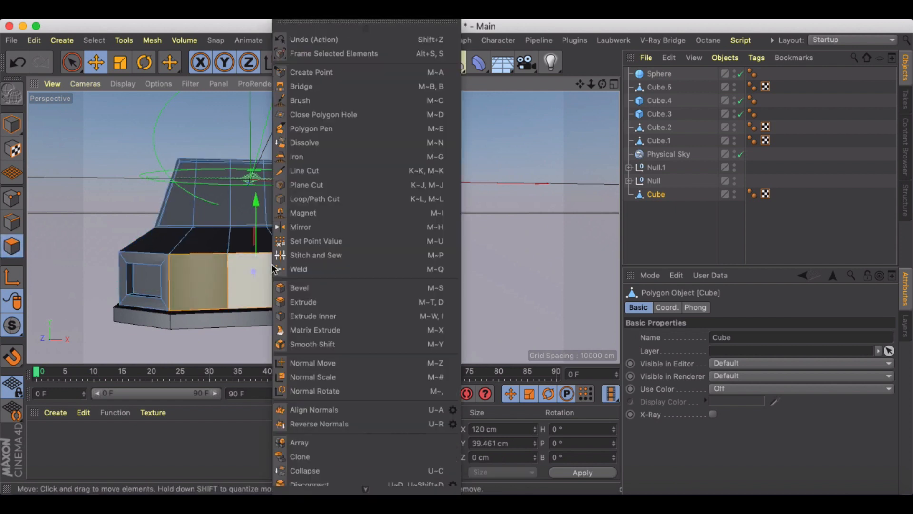
click(307, 316)
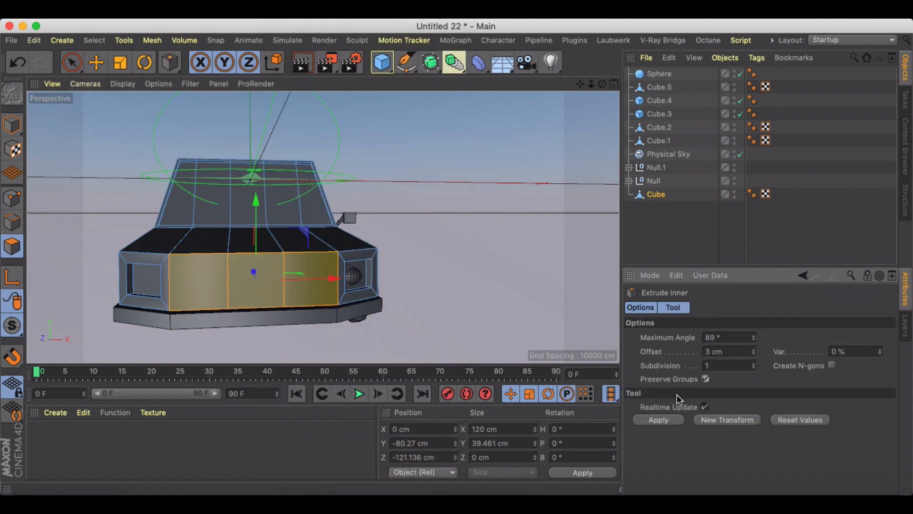
click(666, 420)
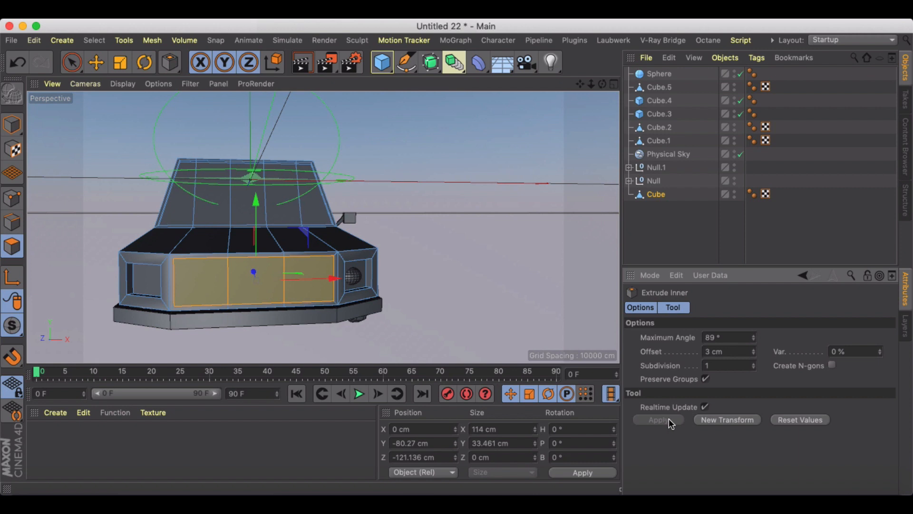
Extrude the three inset grille polygons inward with an offset of -2 cm and check the recess
right_click(339, 300)
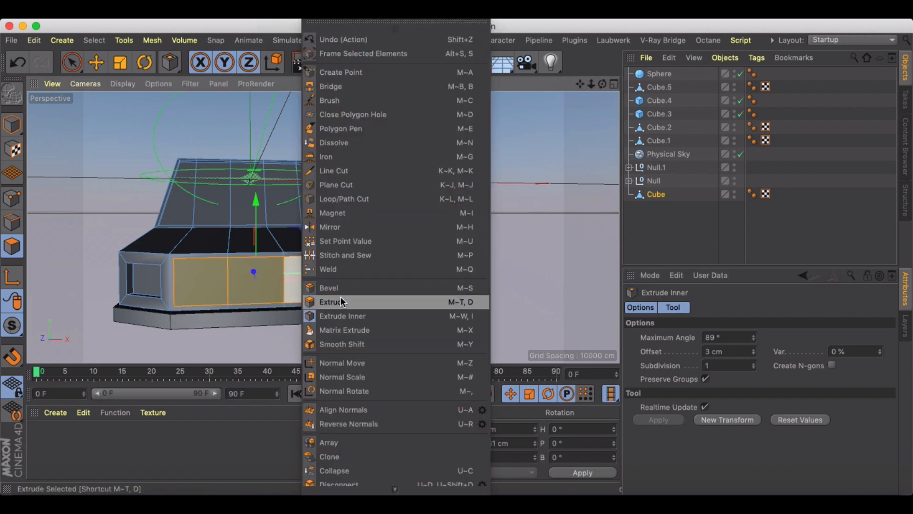
click(339, 302)
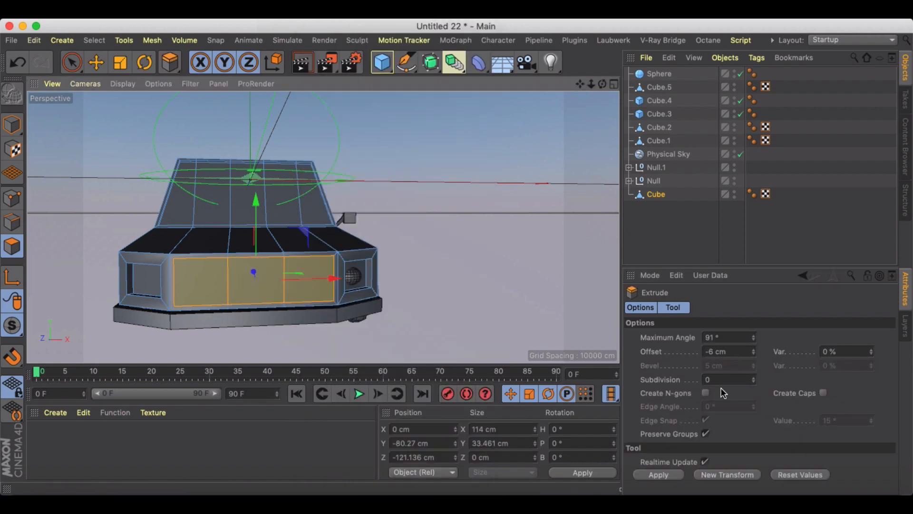
click(753, 354)
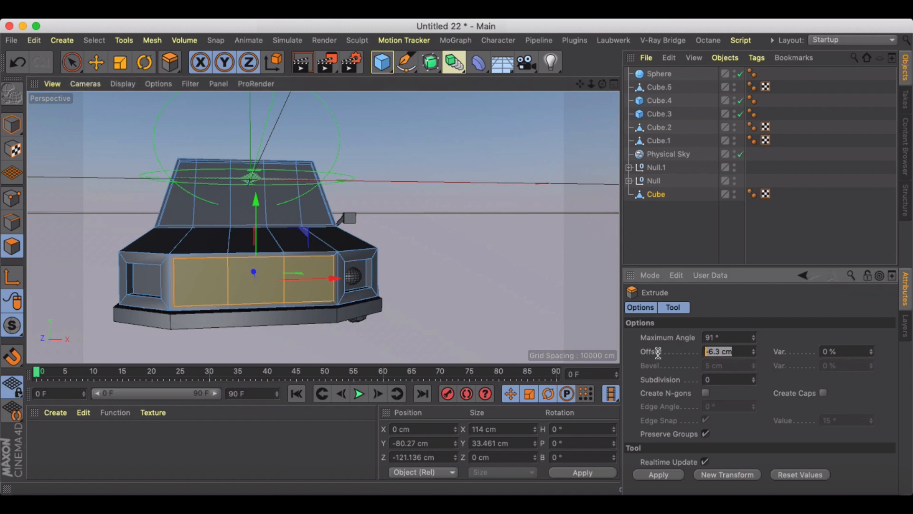
text(2)
key(Return)
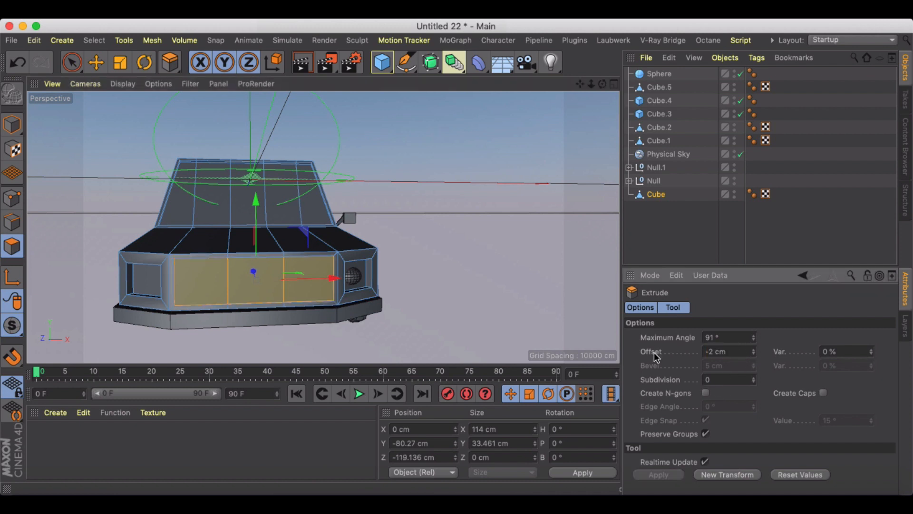
scroll(326, 301, up, 3)
alt+drag(320, 289, 177, 279)
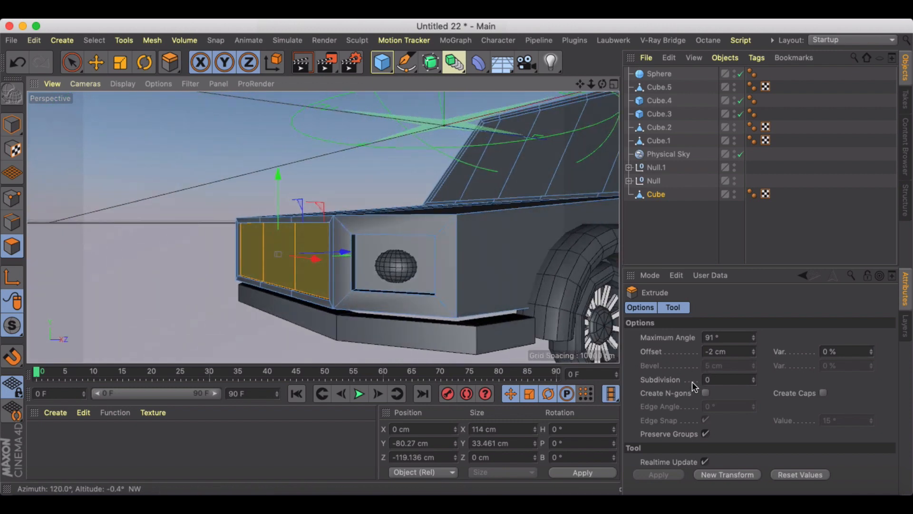
Undo the grille extrusion, extrude the three polygons with an offset of -4 cm instead and deselect them
key(super+z)
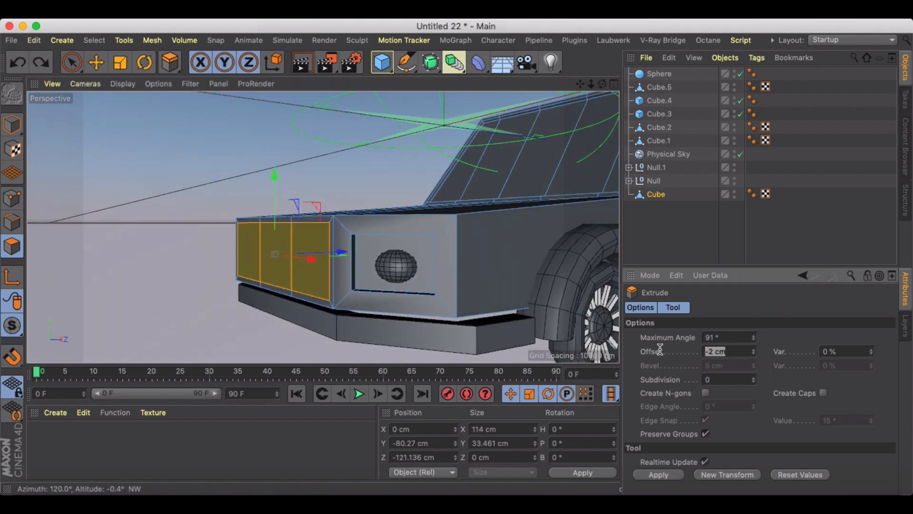
key(Return)
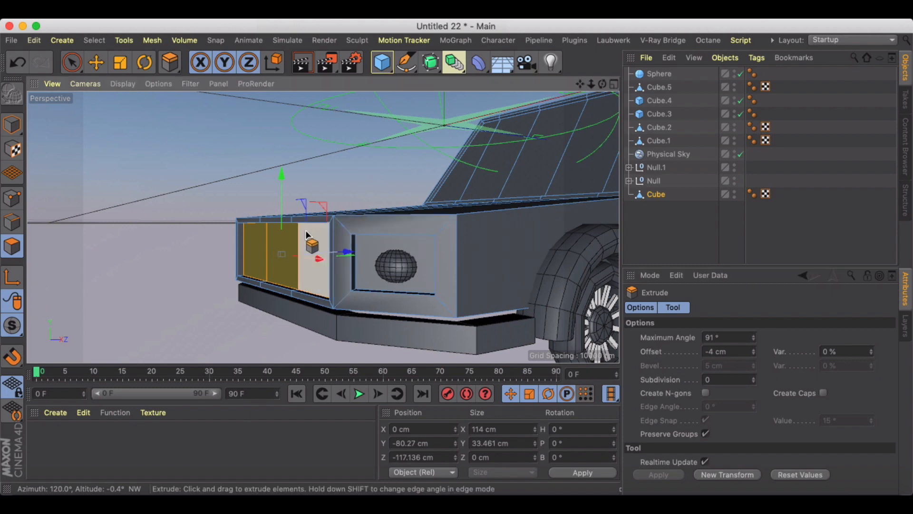
alt+drag(310, 241, 499, 207)
click(500, 207)
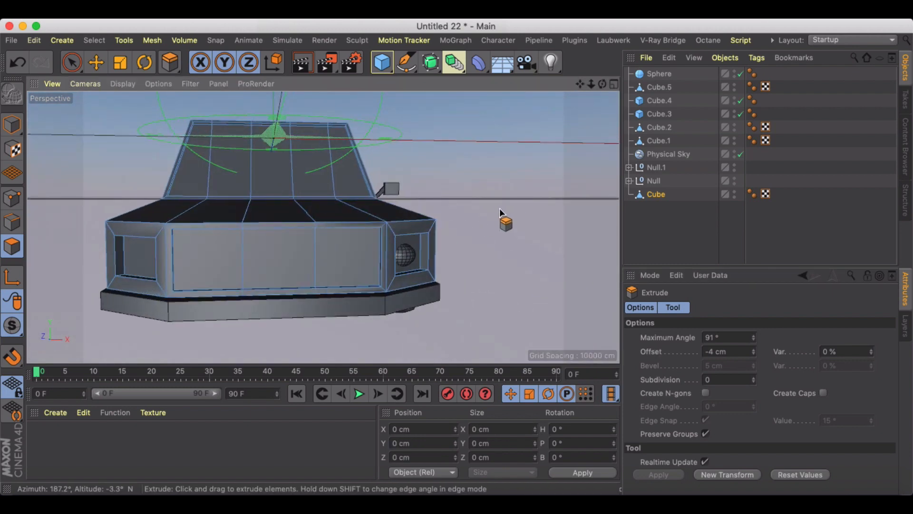
key(e)
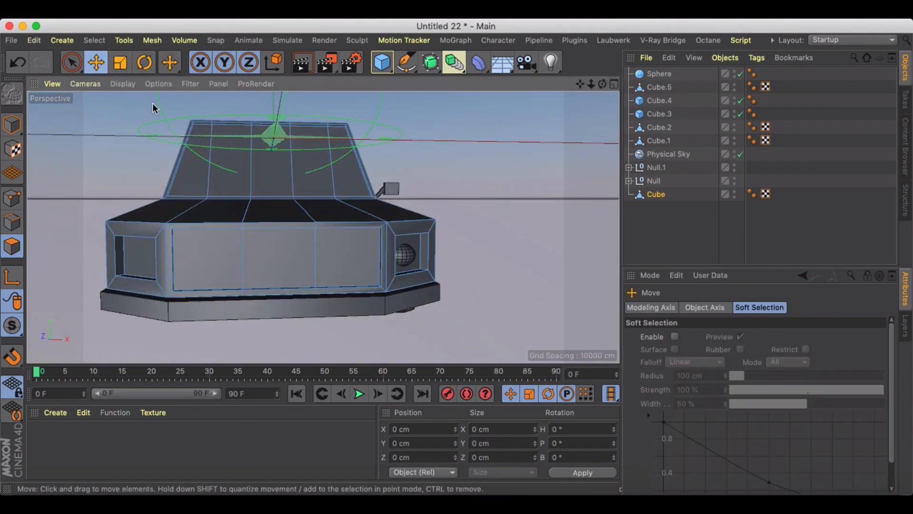
Add a new cube, scale it down and move it to the middle of the front grille
drag(378, 64, 480, 86)
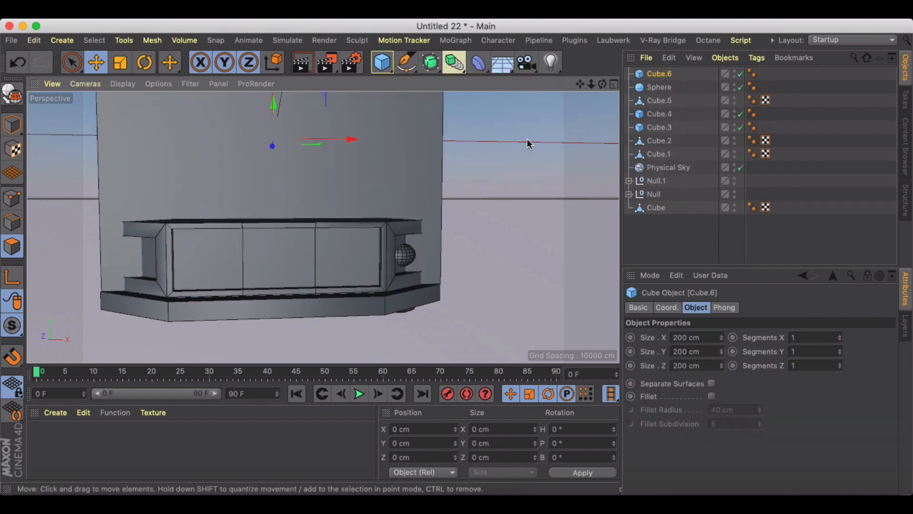
key(t)
drag(400, 175, 78, 210)
key(e)
alt+drag(286, 165, 157, 266)
alt+drag(157, 266, 360, 223)
Shrink the grille cube further so it fits within the height of the recessed grille
key(t)
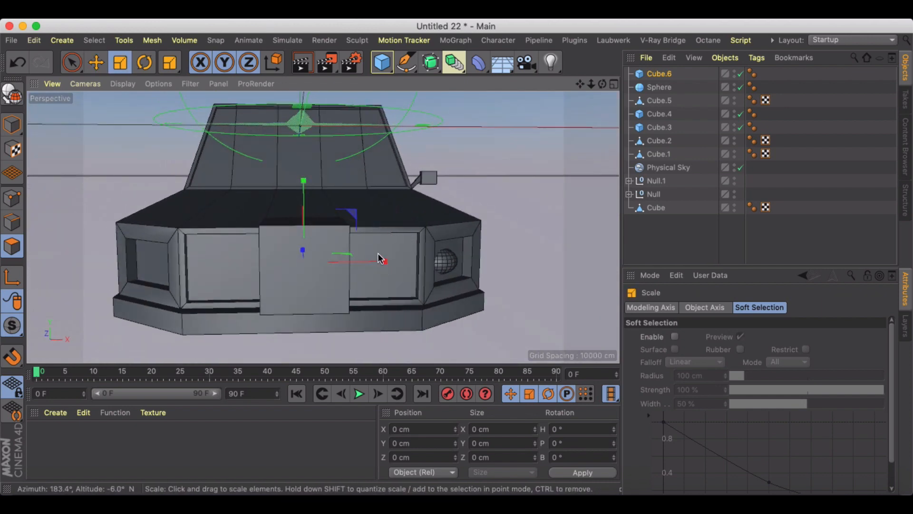
drag(382, 258, 335, 260)
alt+drag(272, 242, 353, 240)
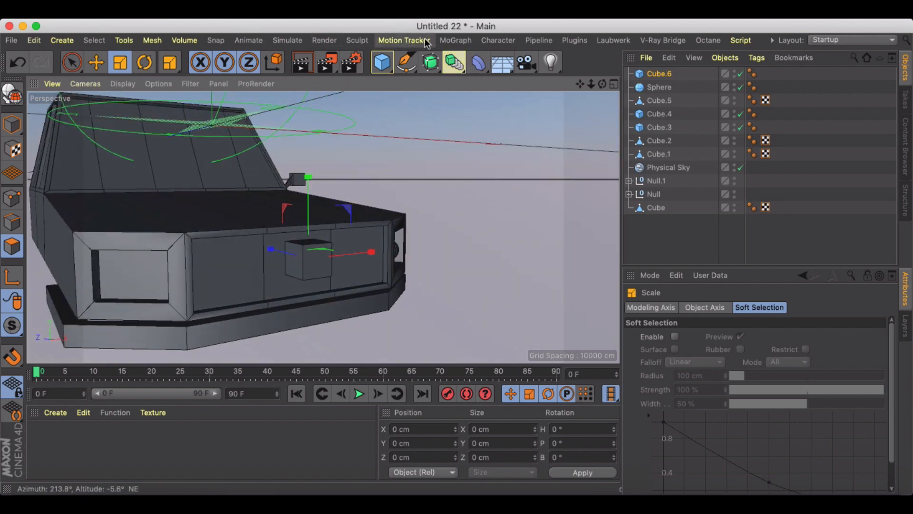
Place the grille cube inside a new MoGraph Cloner and keep its mode set to Linear
click(454, 41)
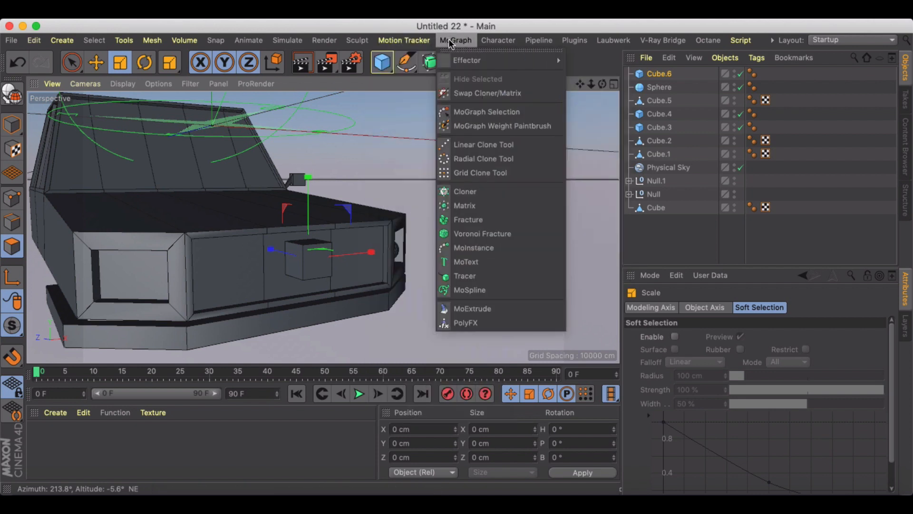
alt+click(471, 191)
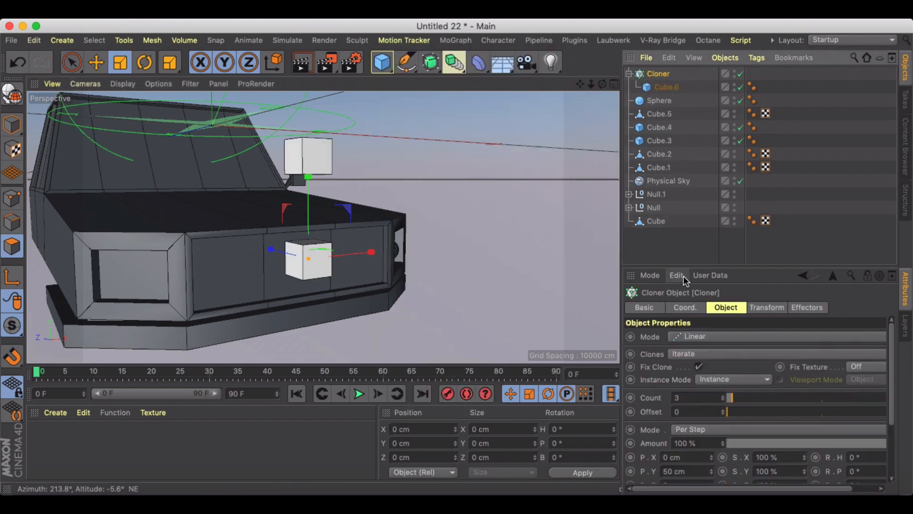
click(697, 337)
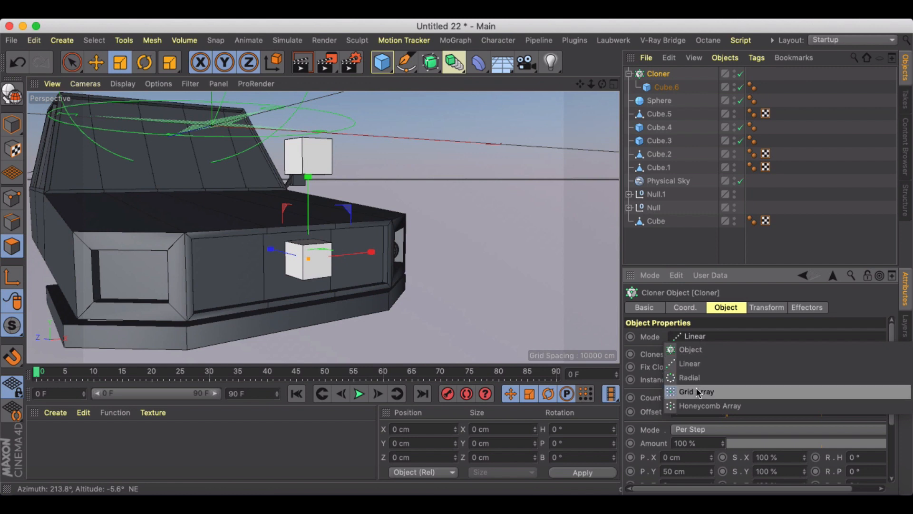
click(700, 366)
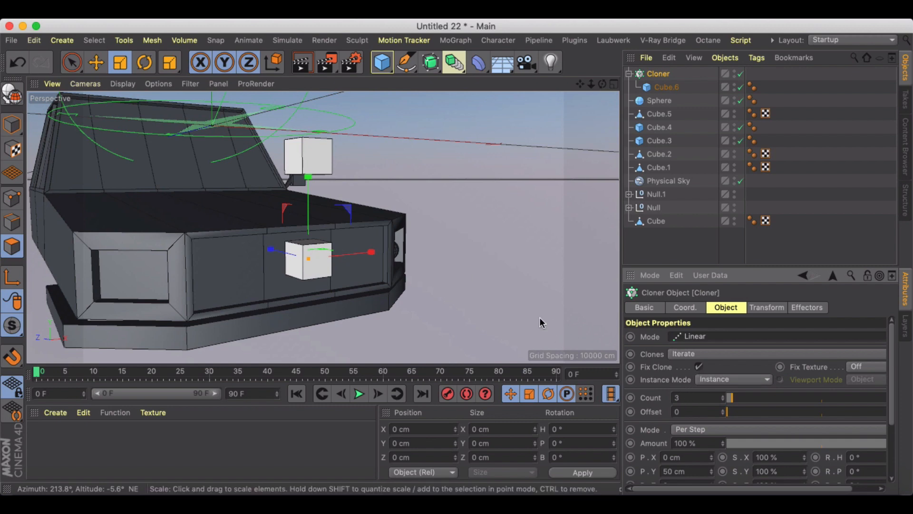
Set the cloner's per-step position to 35 cm in X and 0 cm in Y, and shift the row sideways to centre it on the grille
scroll(886, 379, down, 5)
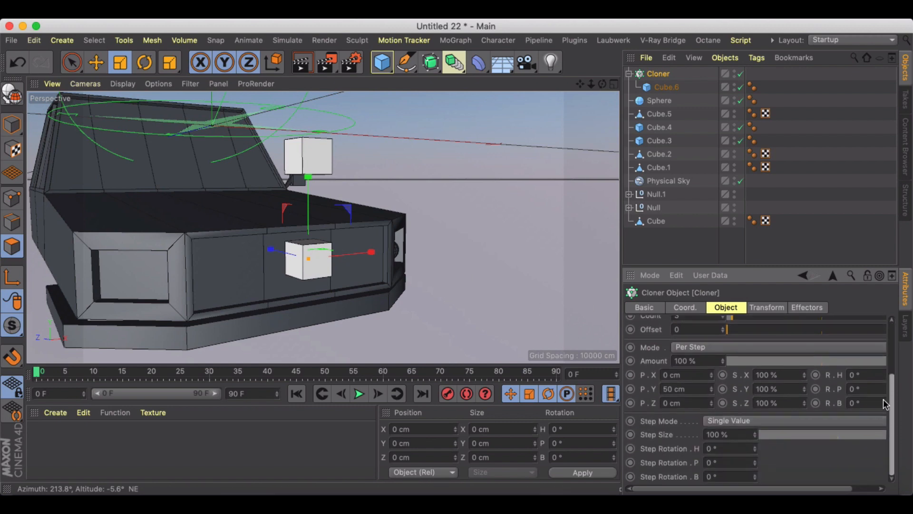
scroll(884, 349, up, 4)
scroll(497, 243, down, 3)
alt+middle_drag(507, 225, 433, 273)
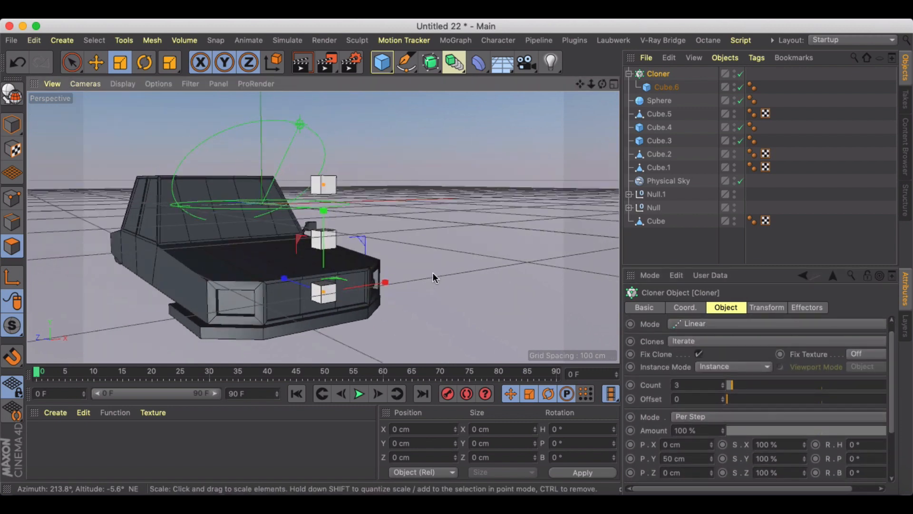
alt+drag(440, 255, 386, 244)
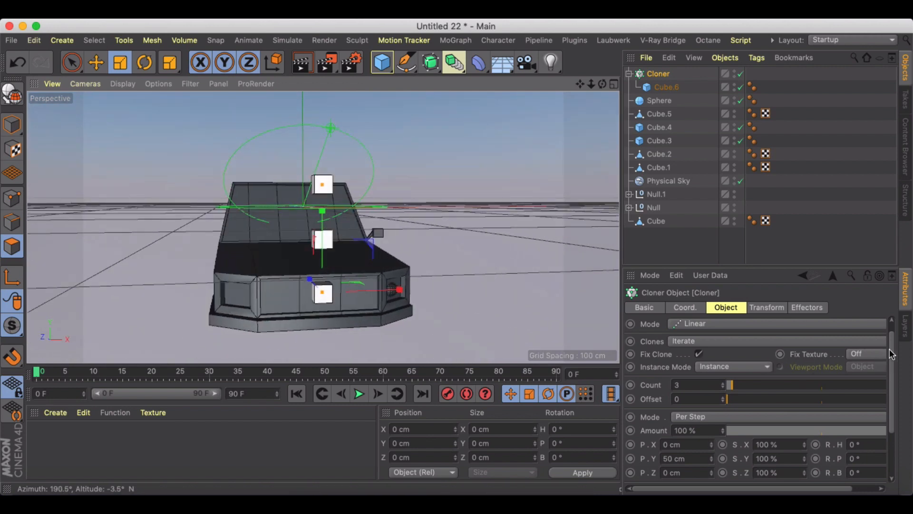
click(670, 459)
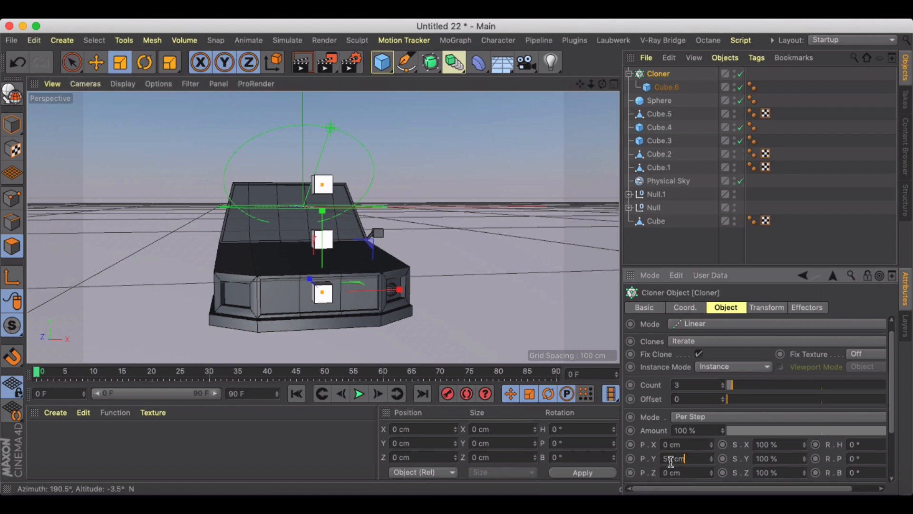
key(Return)
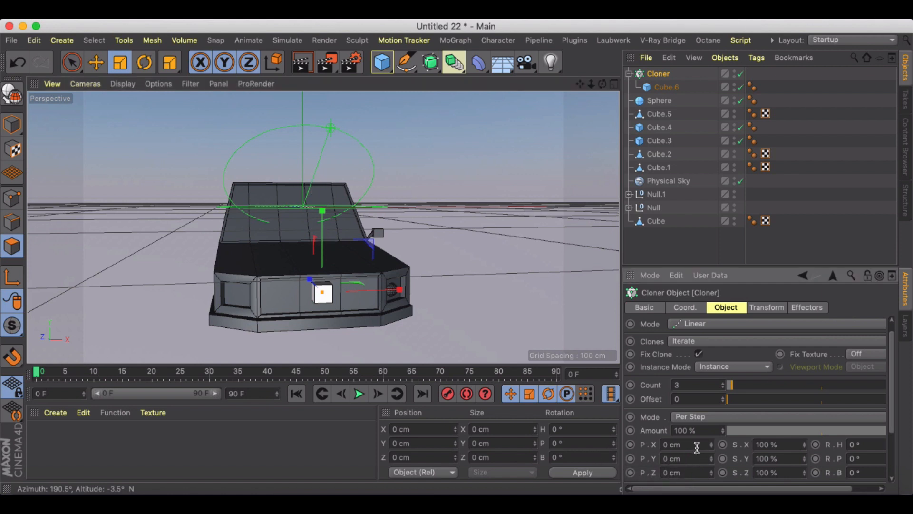
drag(711, 444, 712, 428)
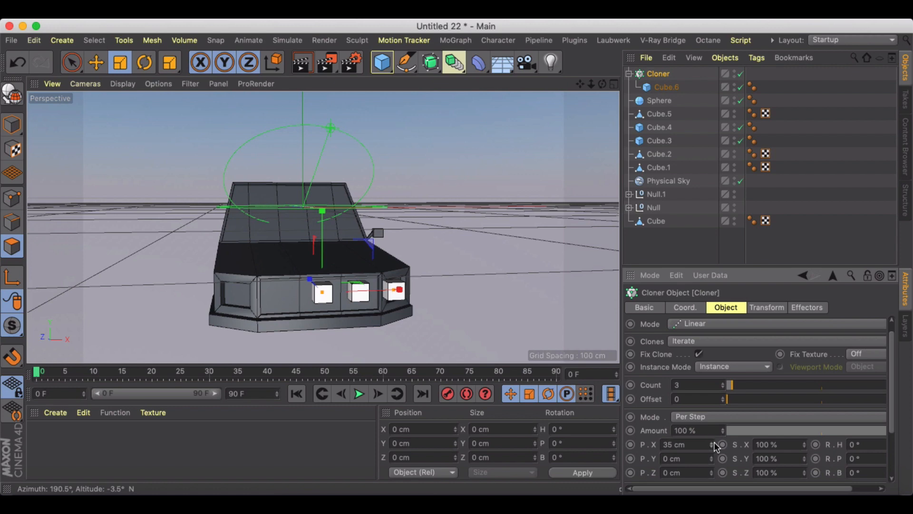
key(e)
drag(361, 292, 293, 284)
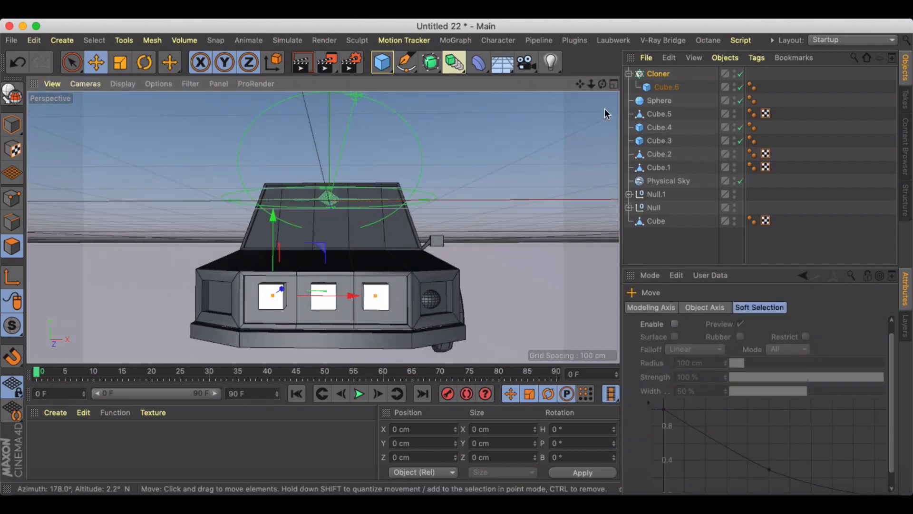
Resize the cloned cube into a thin vertical bar measuring 2.871 cm in X, 32 cm in Y and 4 cm in Z
click(662, 87)
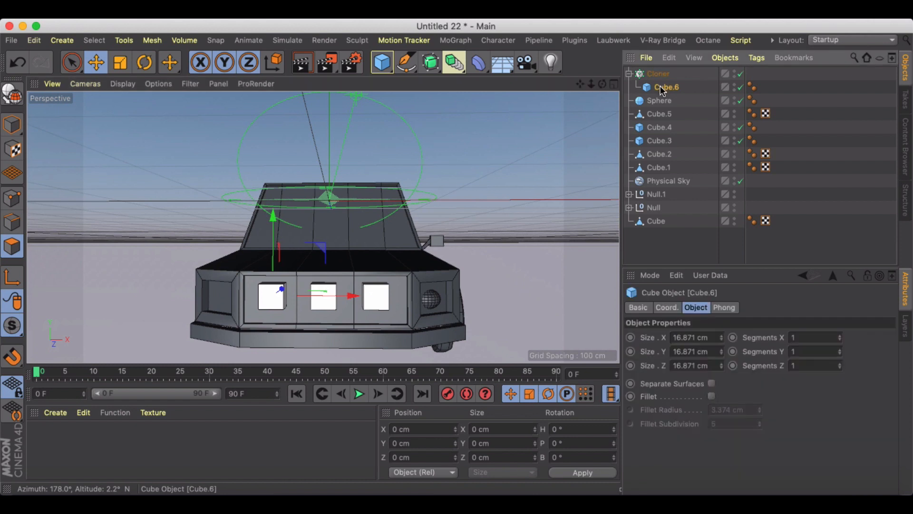
drag(720, 367, 721, 341)
click(720, 363)
click(720, 364)
click(721, 349)
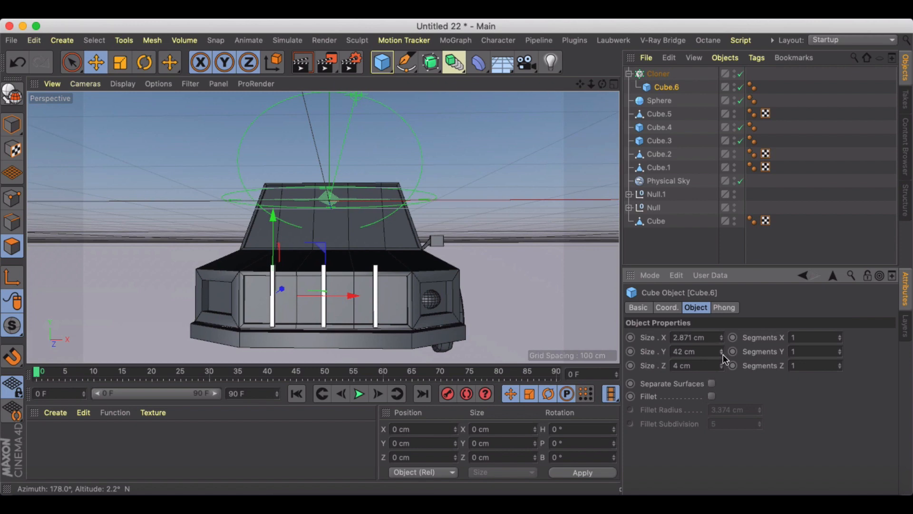
click(721, 353)
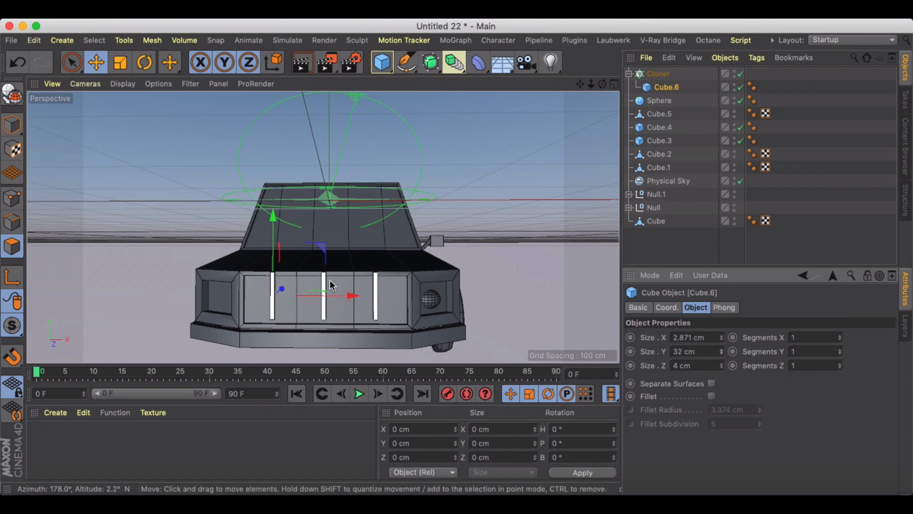
Fill the grille with bars by setting the cloner to 11 copies spaced 10 cm apart in X, and render the view to check
alt+drag(333, 281, 326, 233)
click(434, 276)
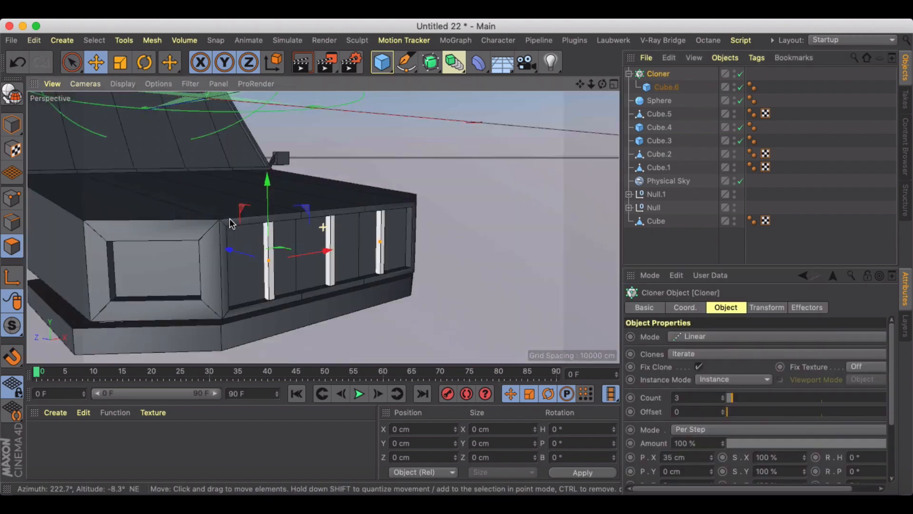
drag(722, 398, 742, 397)
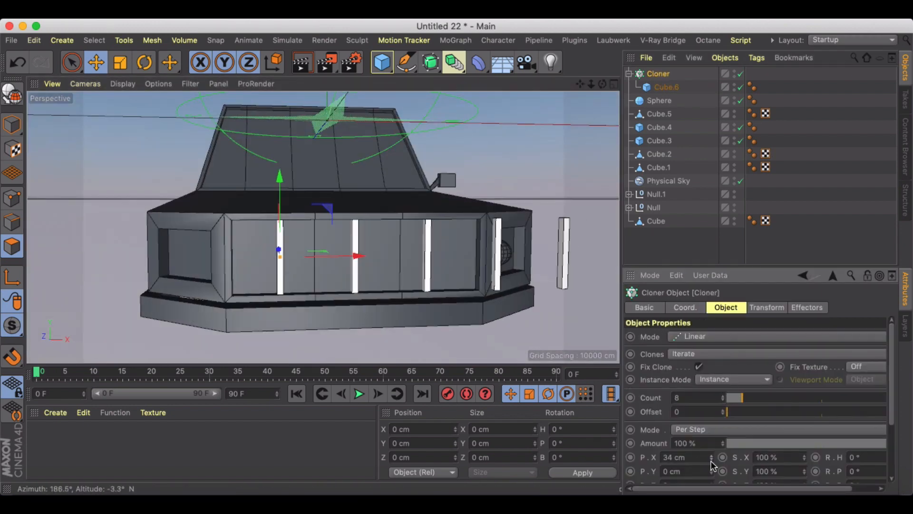
drag(711, 457, 710, 460)
scroll(531, 287, down, 5)
scroll(389, 243, up, 2)
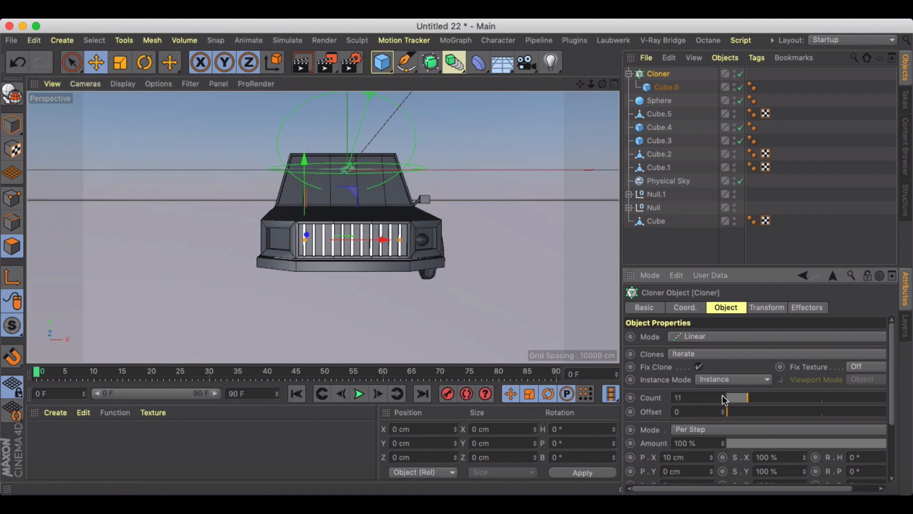
drag(722, 395, 723, 393)
alt+drag(423, 214, 401, 243)
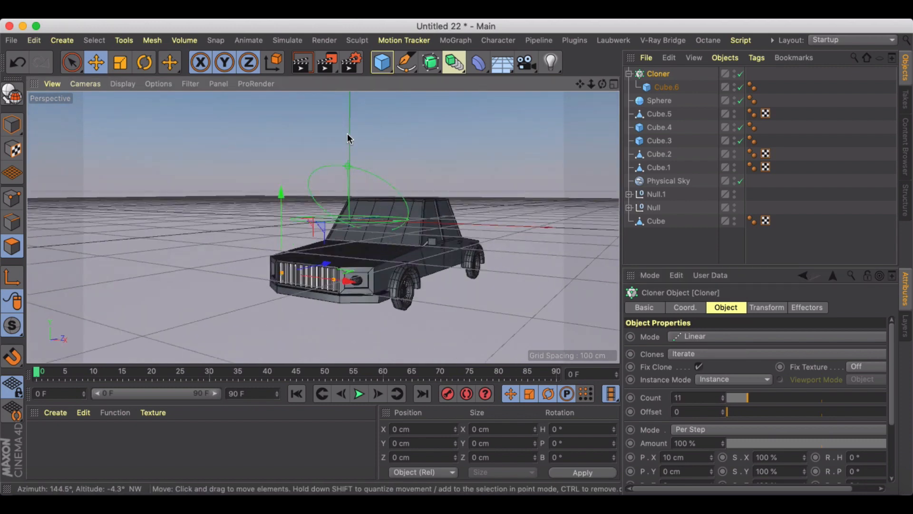
click(301, 62)
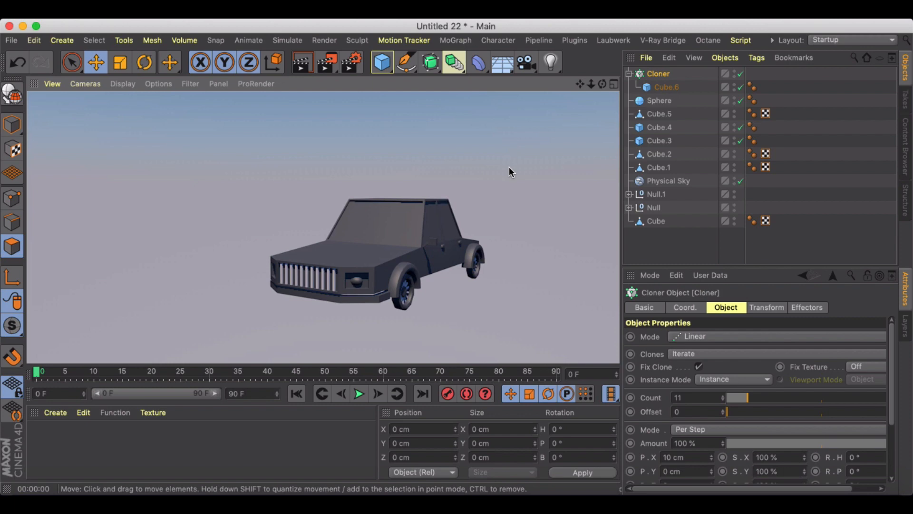
Select the car body for polygon editing and restrict Live Selection to visible elements only
click(656, 221)
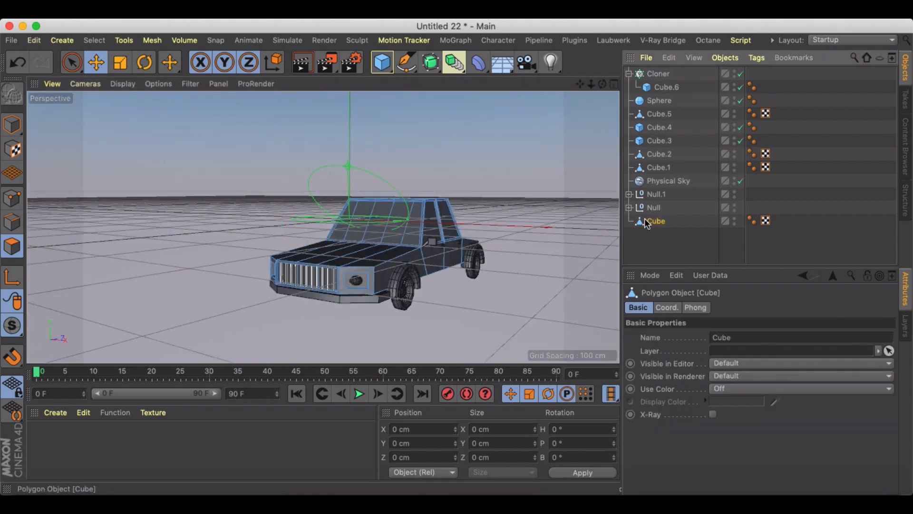
scroll(203, 212, up, 3)
click(72, 62)
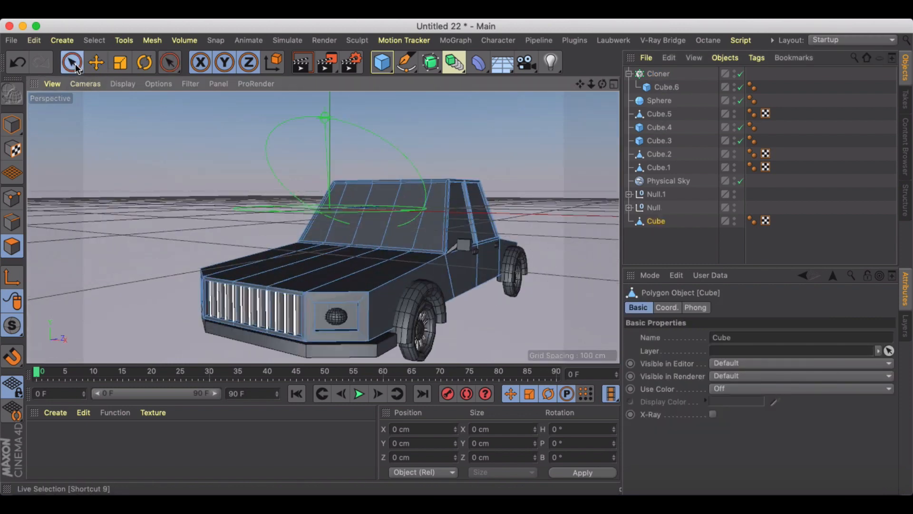
mouse_move(362, 254)
mouse_down()
mouse_move(302, 275)
mouse_move(233, 270)
mouse_move(354, 282)
mouse_up()
click(466, 236)
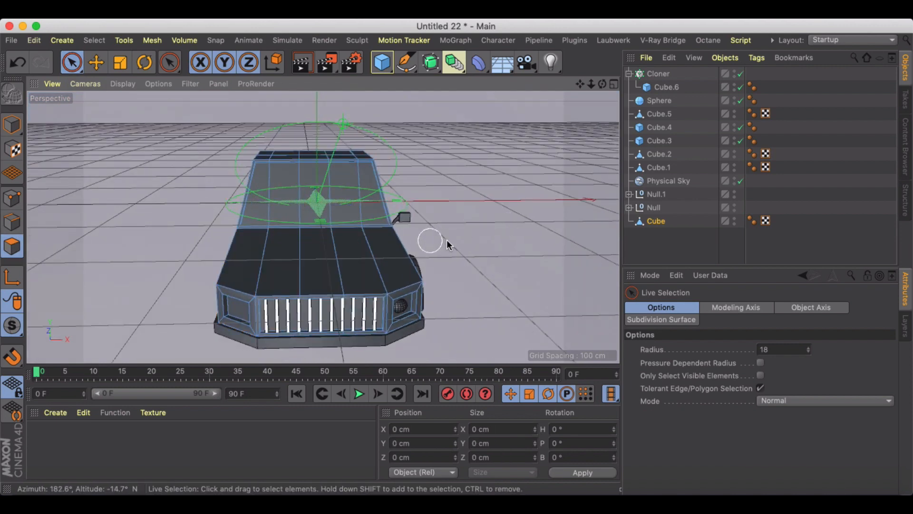
click(760, 376)
Try to raise the three middle hood polygons and undo the move
mouse_move(316, 266)
mouse_down()
mouse_move(352, 263)
mouse_move(302, 265)
mouse_up()
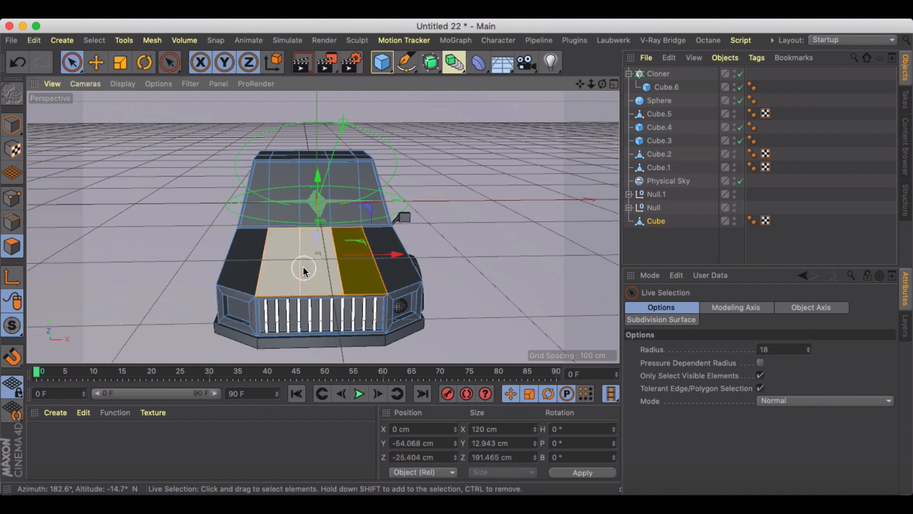
drag(316, 175, 483, 221)
key(super+z)
key(super+z)
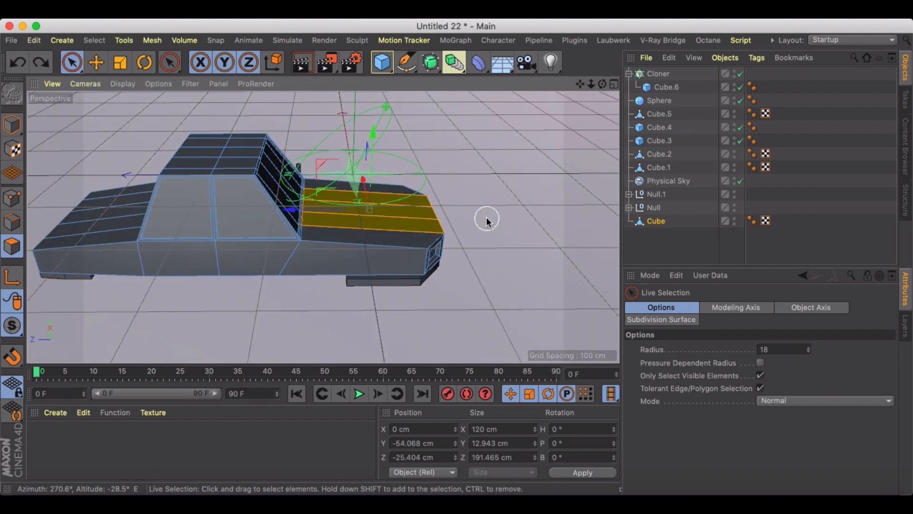
Try to raise the hood polygons together with the windscreen polygons, and clear the selection
scroll(303, 202, up, 5)
mouse_move(314, 204)
mouse_down()
mouse_move(299, 218)
mouse_move(287, 169)
mouse_move(271, 215)
mouse_move(286, 252)
mouse_up()
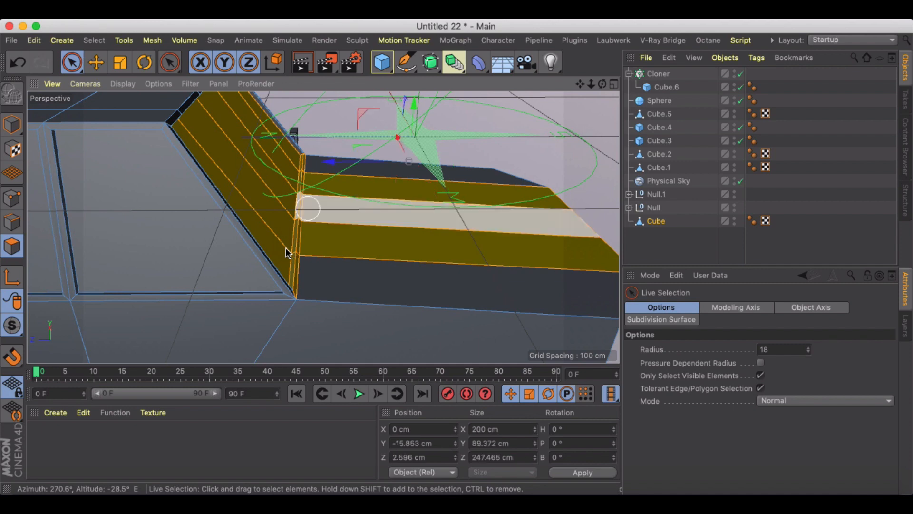
drag(413, 104, 415, 102)
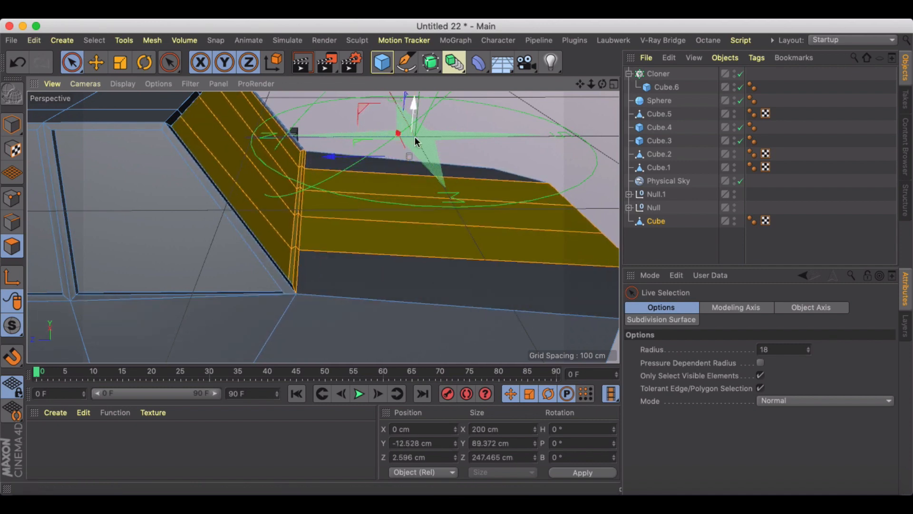
alt+drag(414, 136, 303, 175)
click(186, 158)
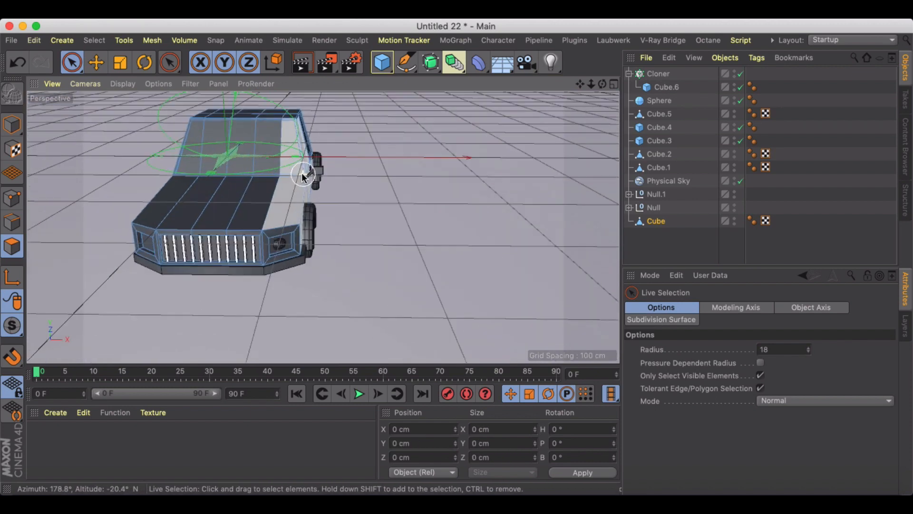
scroll(303, 175, up, 3)
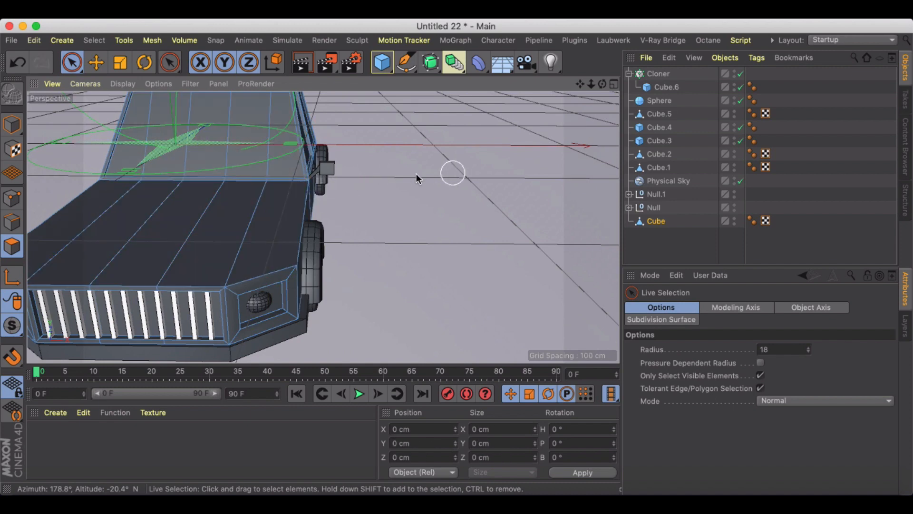
alt+drag(358, 185, 287, 141)
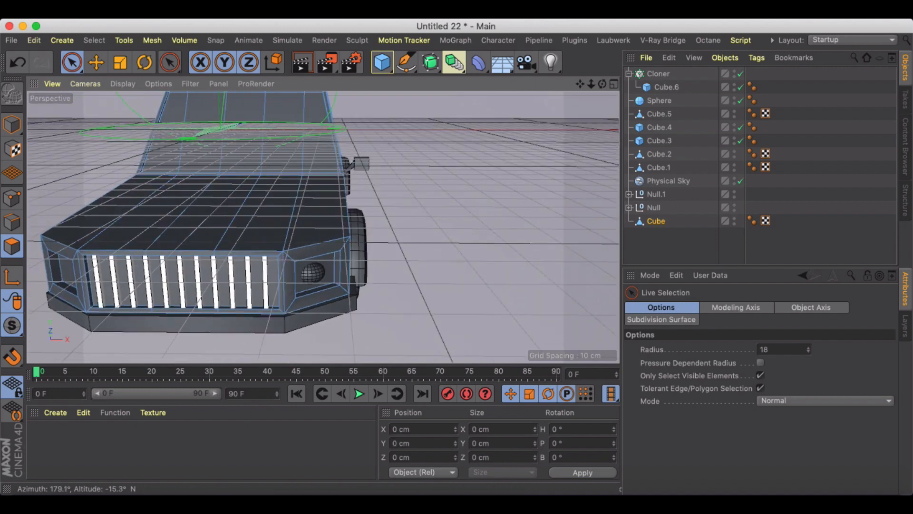
Switch to edge editing, select the hood's side edge on the mirror side and use world coordinates for the Move tool
click(12, 222)
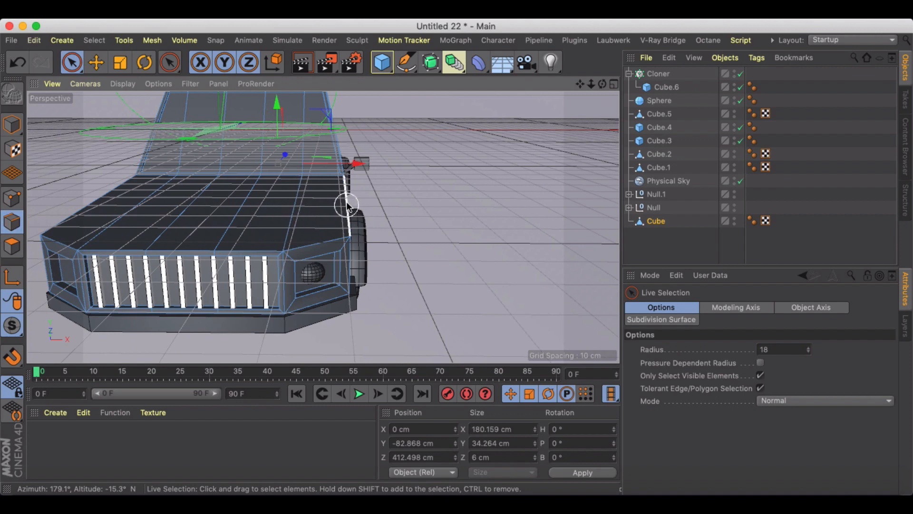
click(97, 66)
alt+drag(247, 200, 273, 174)
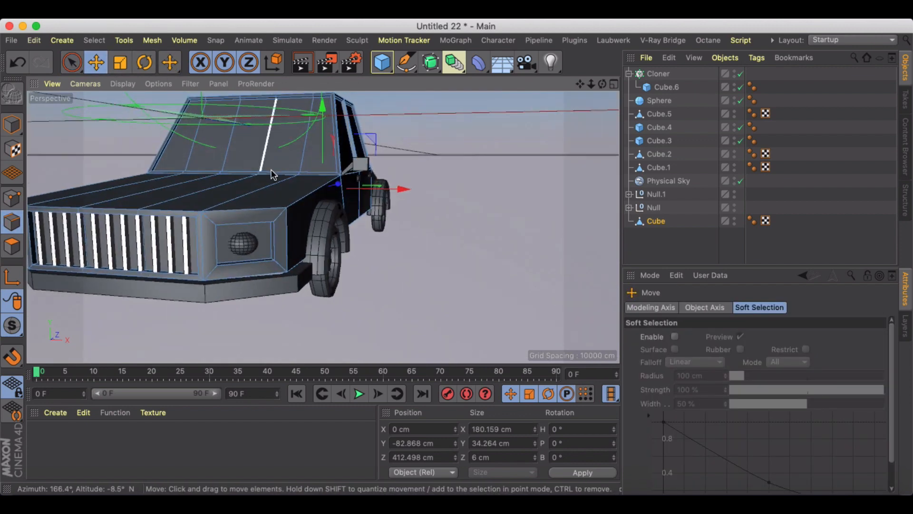
click(300, 197)
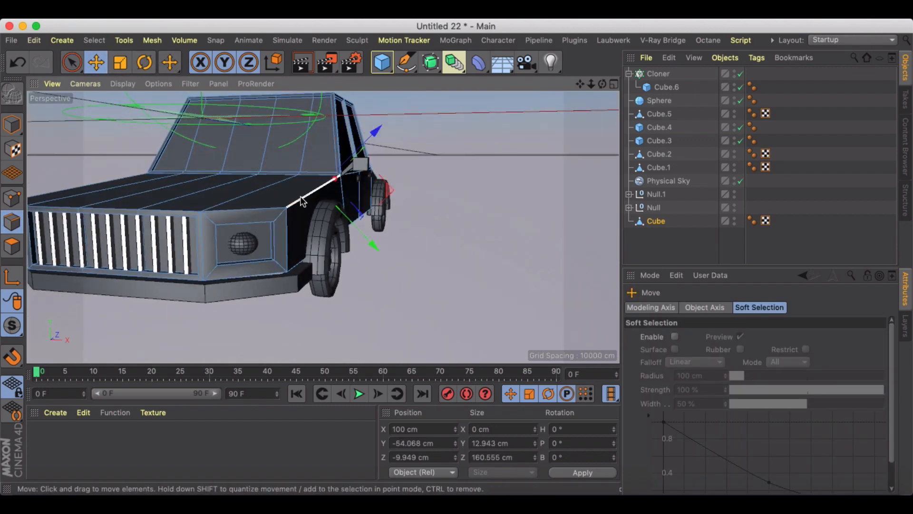
click(274, 62)
Try to lower only the hood's mirror-side edge and undo the move
drag(317, 106, 319, 117)
alt+drag(175, 157, 235, 197)
key(super+z)
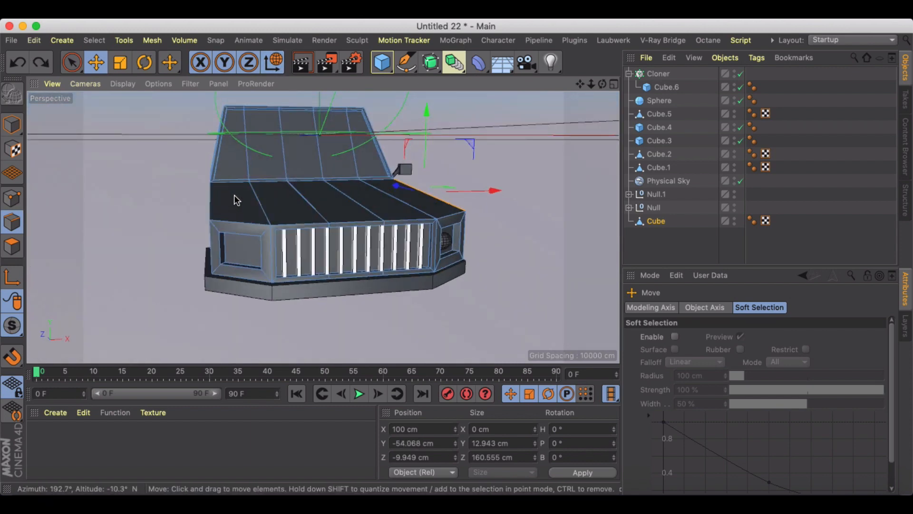
Add the hood's opposite side edge to the selection and lower both edges to a Y position of about -58.2 cm
shift+click(214, 207)
drag(321, 114, 104, 167)
Select both side edges of the trunk lid and lower them to a Y position of about -60.5 cm
scroll(296, 161, down, 4)
scroll(293, 186, down, 2)
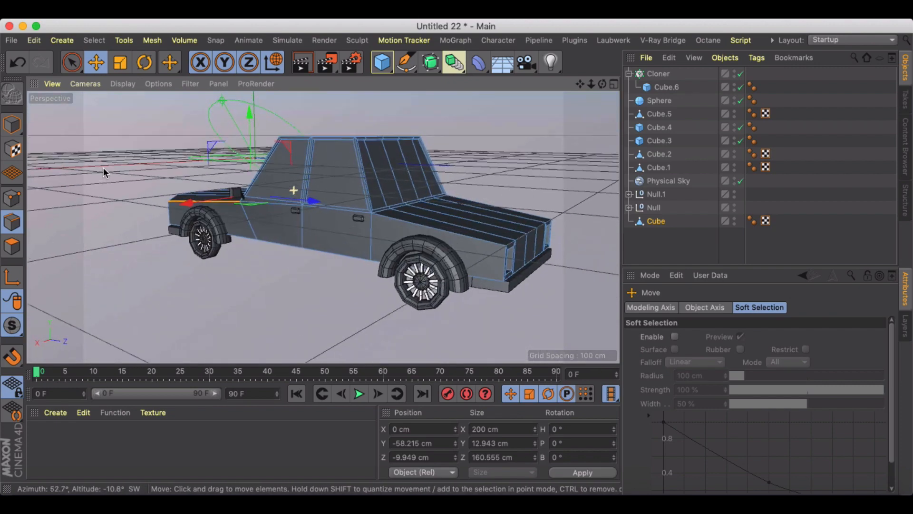
alt+drag(360, 195, 381, 216)
click(320, 227)
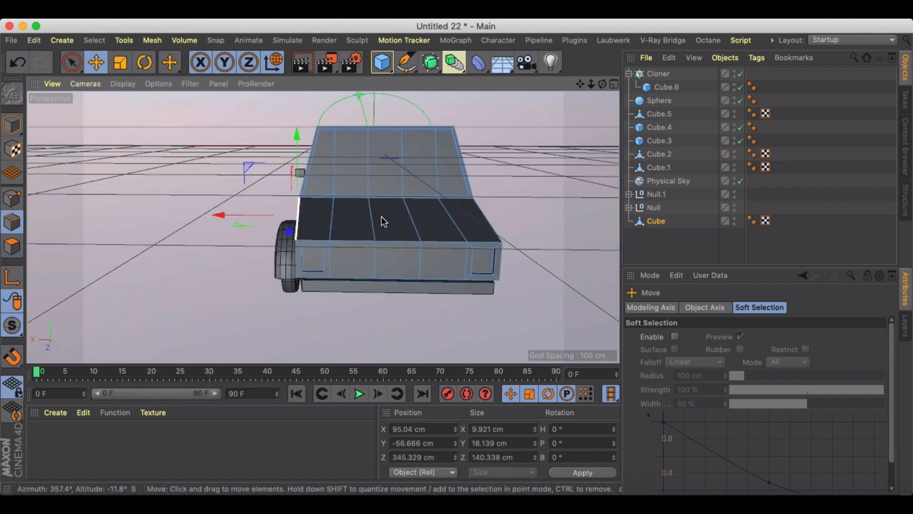
shift+click(489, 224)
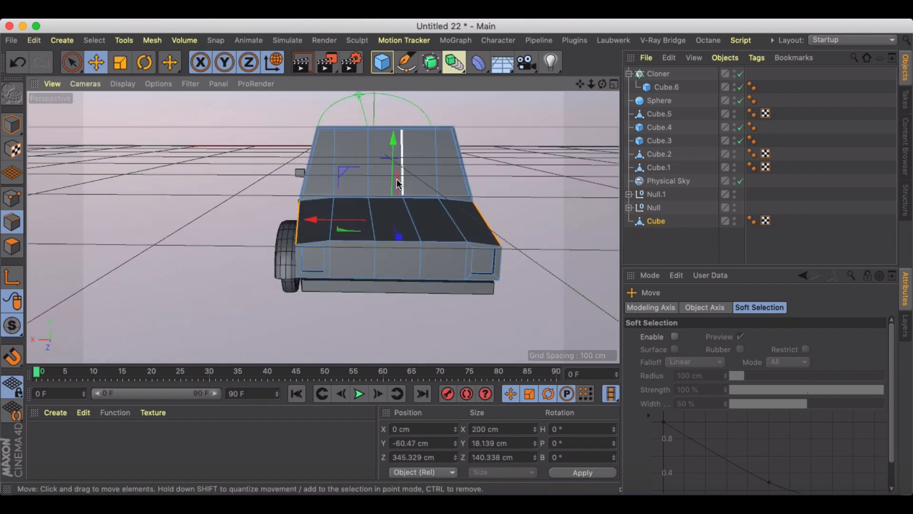
alt+drag(397, 184, 233, 178)
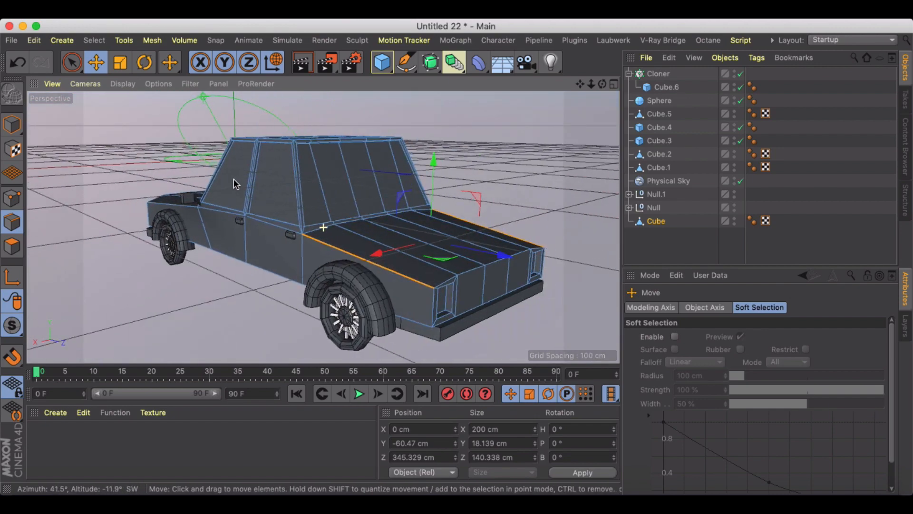
Copy the headlight sphere into the rear light recess and scale the copy down to a radius of about 7.3 cm
click(659, 100)
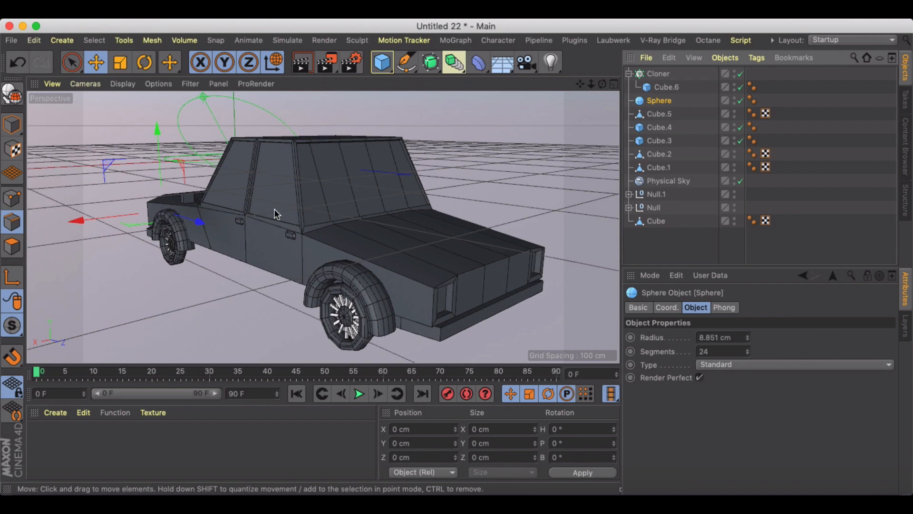
ctrl+drag(200, 224, 366, 266)
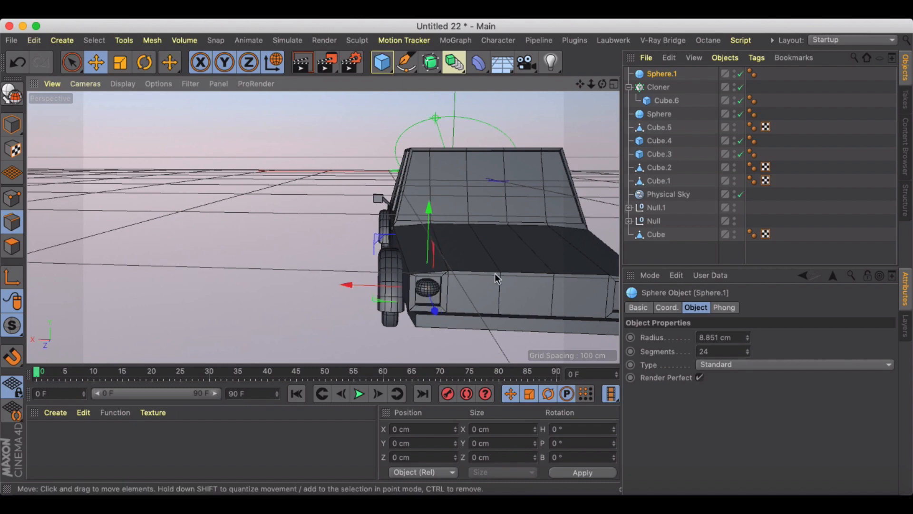
key(t)
drag(495, 275, 398, 256)
key(e)
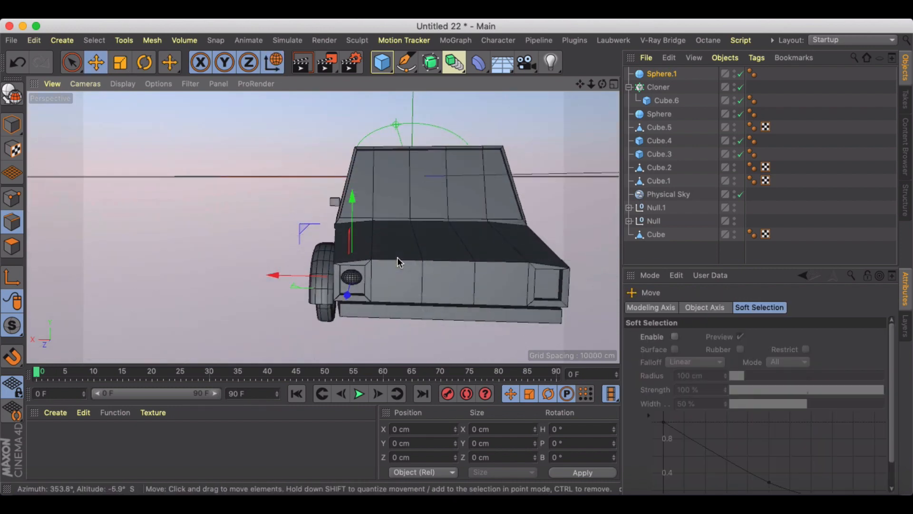
Raise the rear sphere slightly within its recess and place a duplicate of it just below as a second tail light
drag(355, 197, 358, 193)
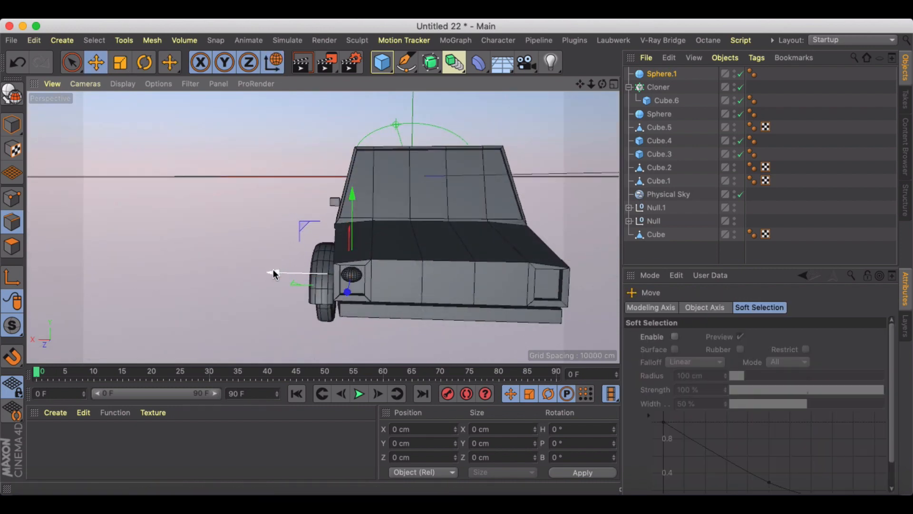
alt+drag(274, 275, 326, 262)
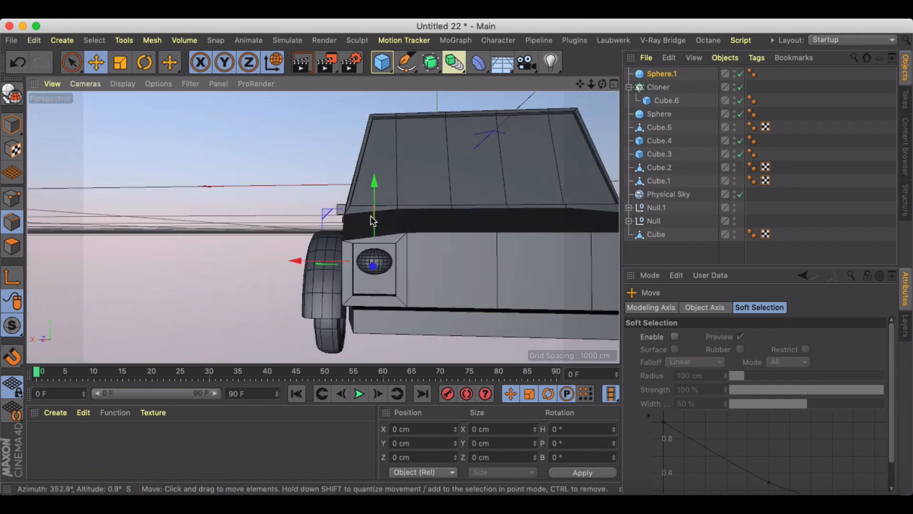
drag(373, 185, 373, 202)
Render the perspective view to check the car from its front corner
alt+drag(306, 232, 478, 224)
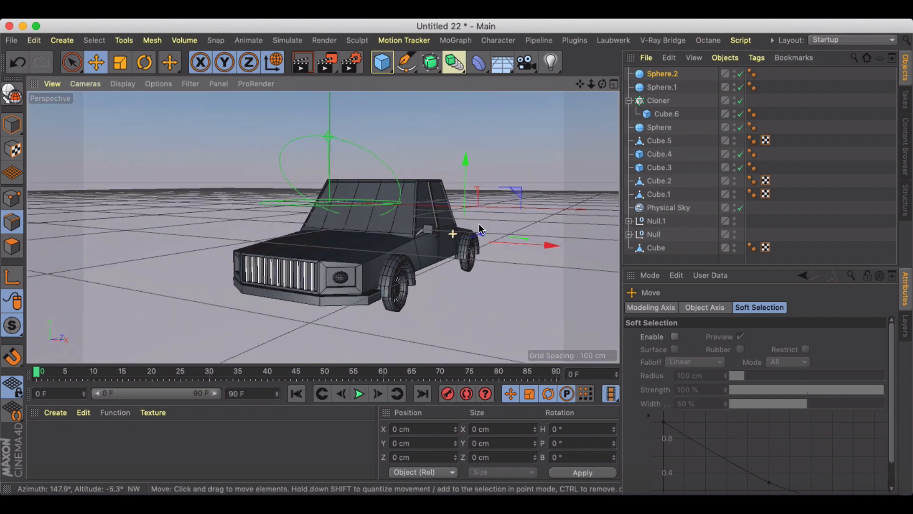
click(306, 63)
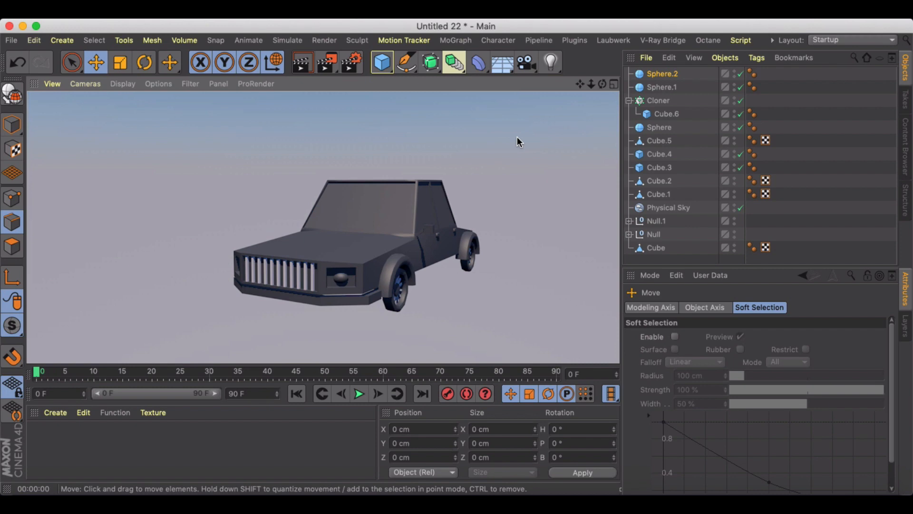
mouse_move(517, 136)
alt+mouse_down()
mouse_move(550, 133)
mouse_move(530, 139)
alt+mouse_up()
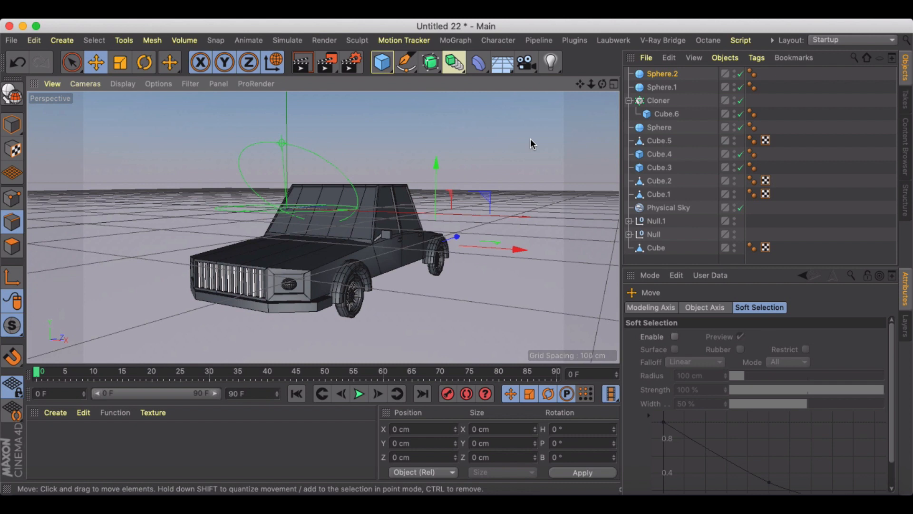
Select the headlight sphere and scale it up to a radius of about 11.2 cm
click(658, 88)
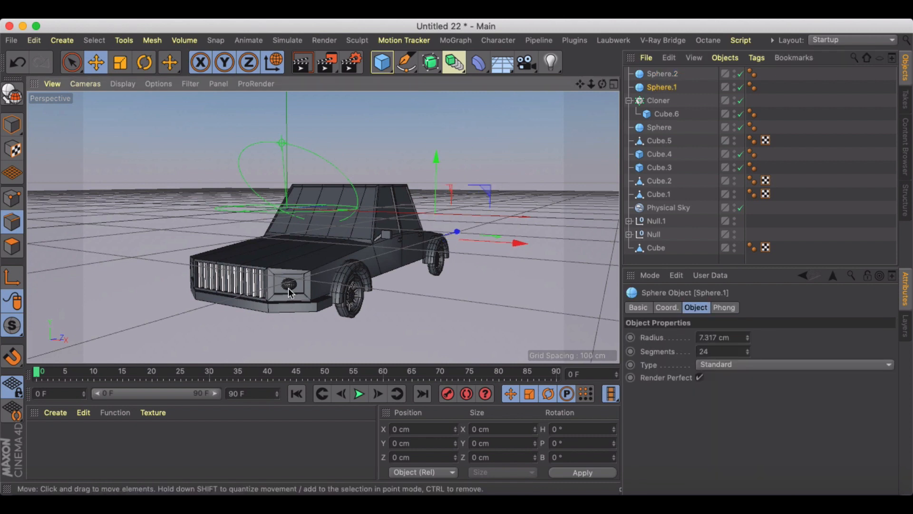
click(658, 127)
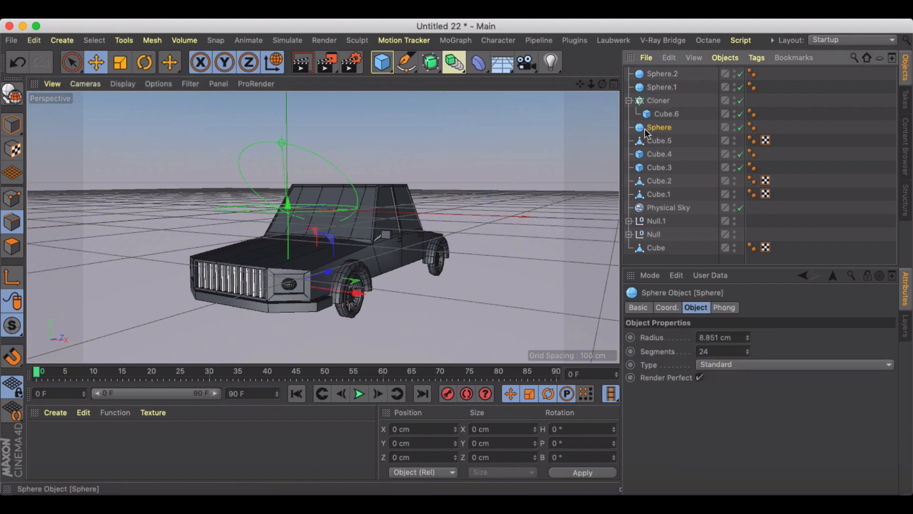
key(t)
key(e)
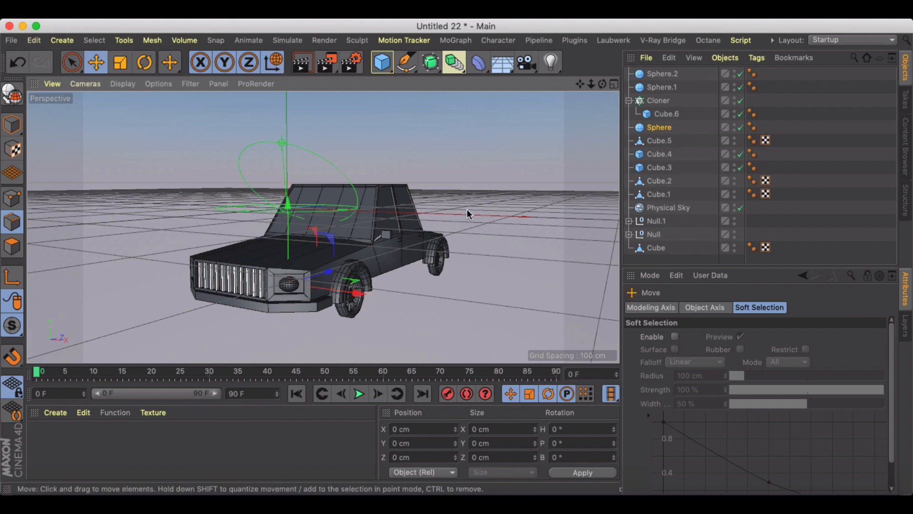
mouse_move(483, 196)
alt+mouse_down()
mouse_move(517, 189)
mouse_move(475, 203)
alt+mouse_up()
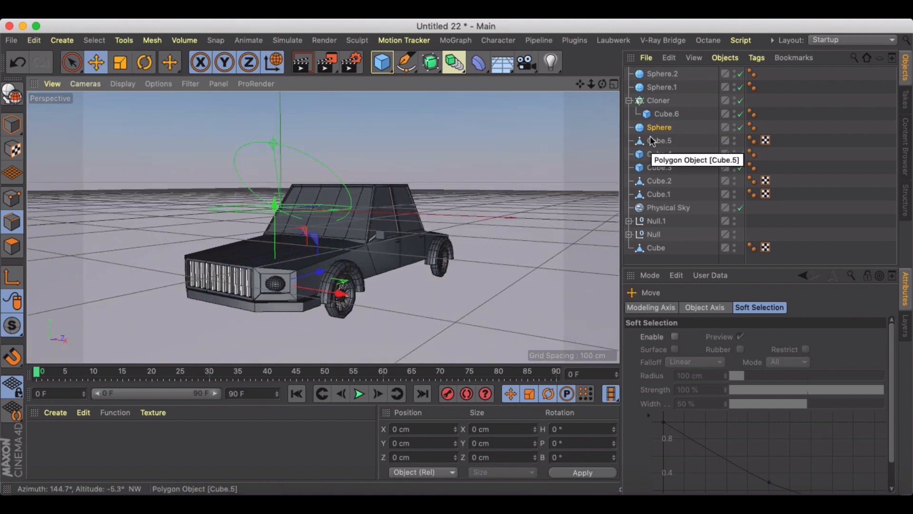
Reorder the object list so that Sphere, Cube.5, Cube.4 and Cube.3 sit above the Cloner
drag(659, 127, 652, 96)
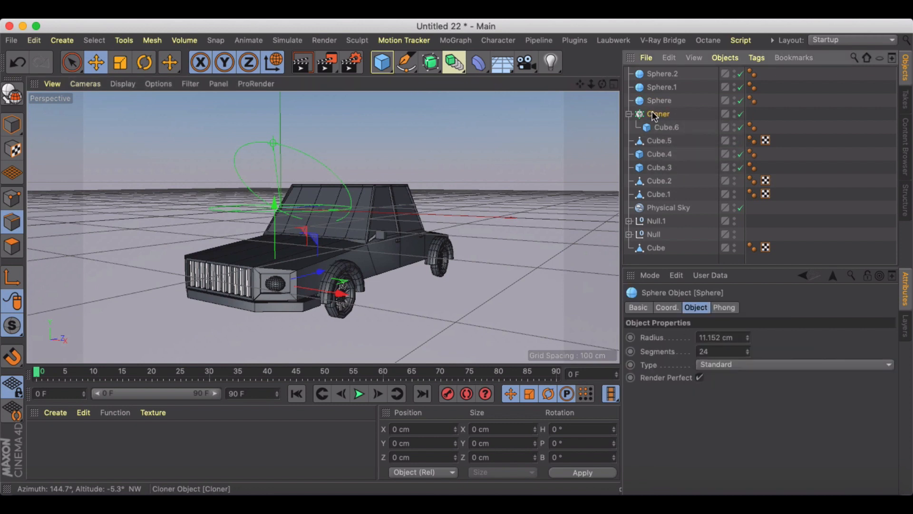
click(654, 115)
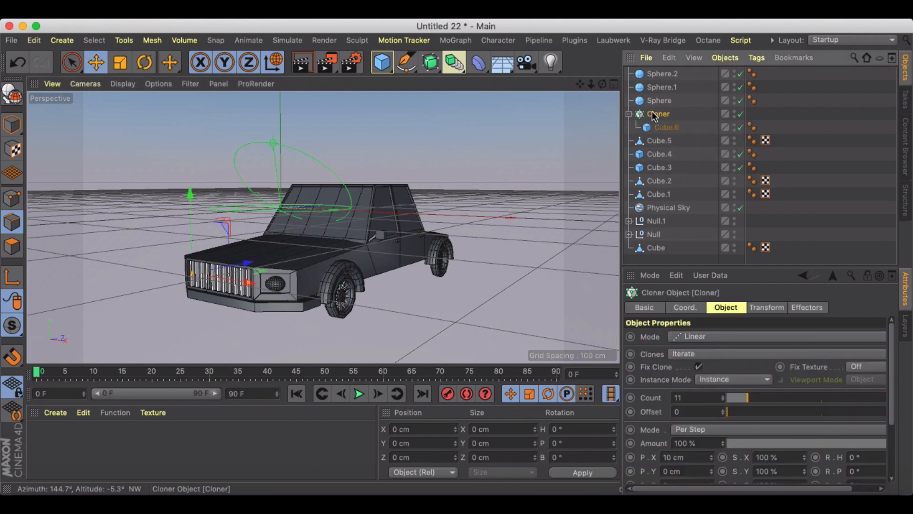
click(658, 141)
drag(660, 143, 656, 123)
click(656, 155)
alt+drag(390, 205, 318, 203)
click(663, 153)
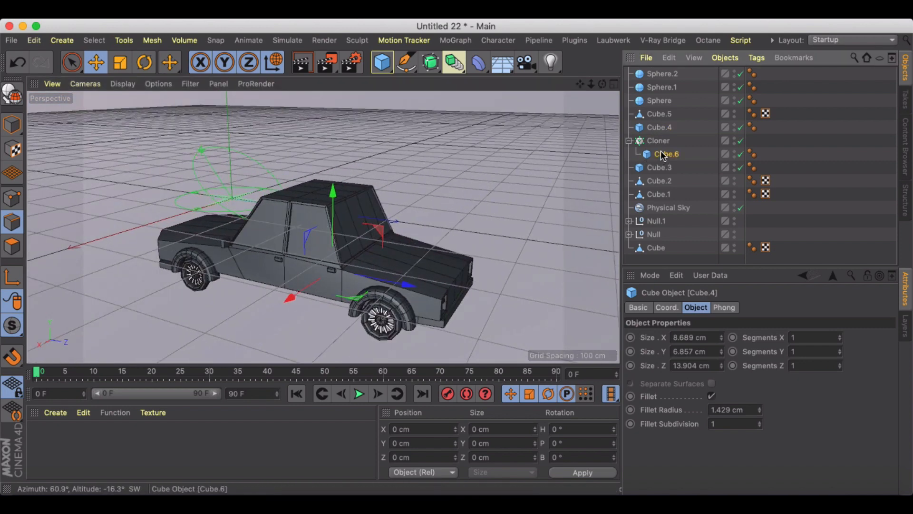
drag(651, 141, 653, 138)
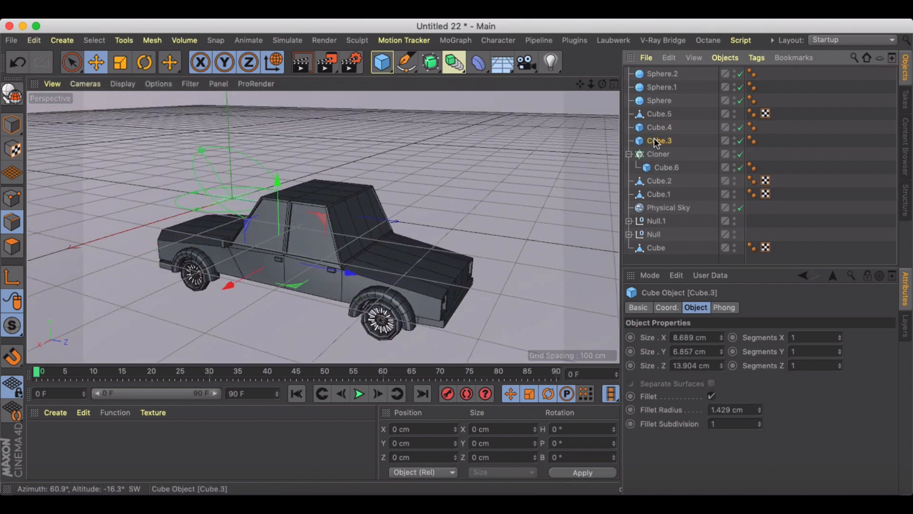
Rename Cube.3 as "front handle" and Cube.4 as "back handle"
click(638, 307)
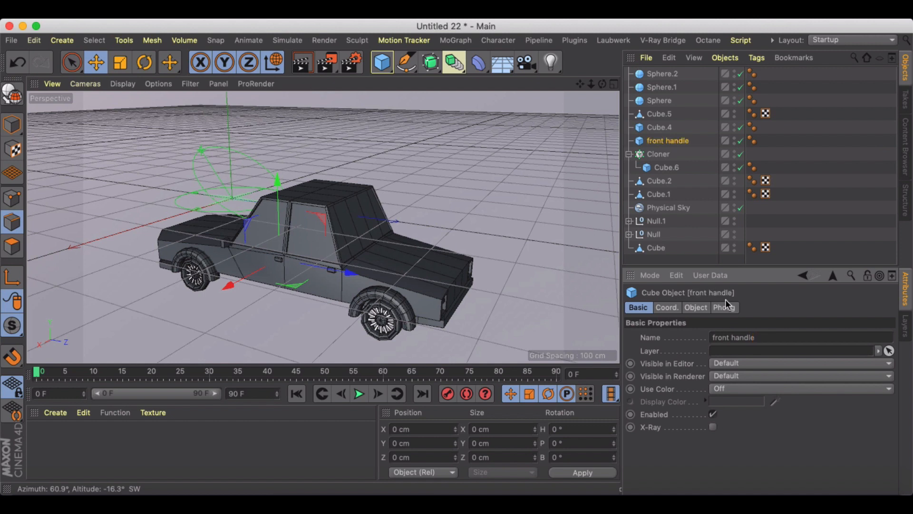
click(666, 127)
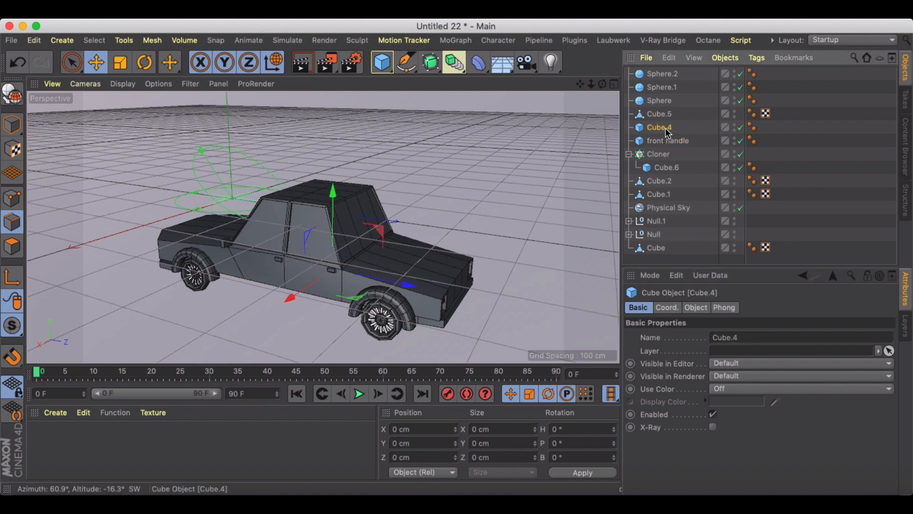
click(726, 335)
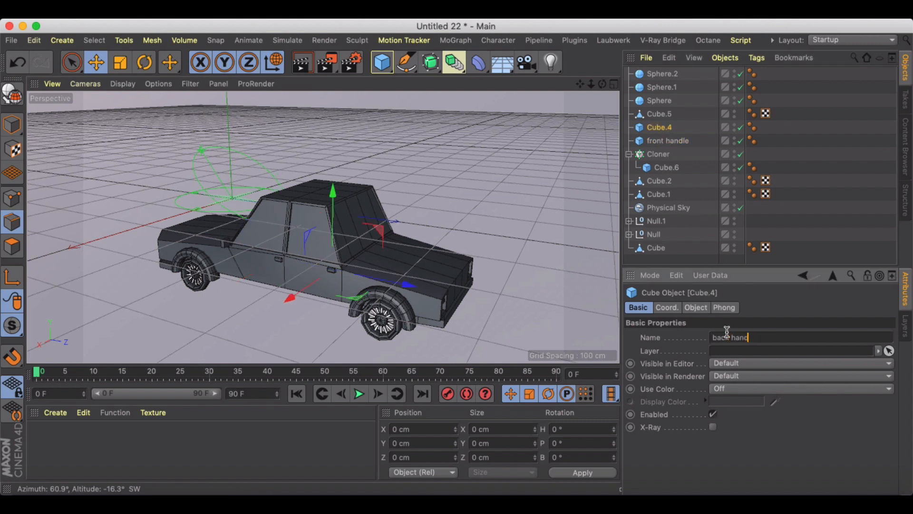
text(back handle)
Rename Cube.5 as "mirror" and the headlight sphere as "front light"
click(660, 114)
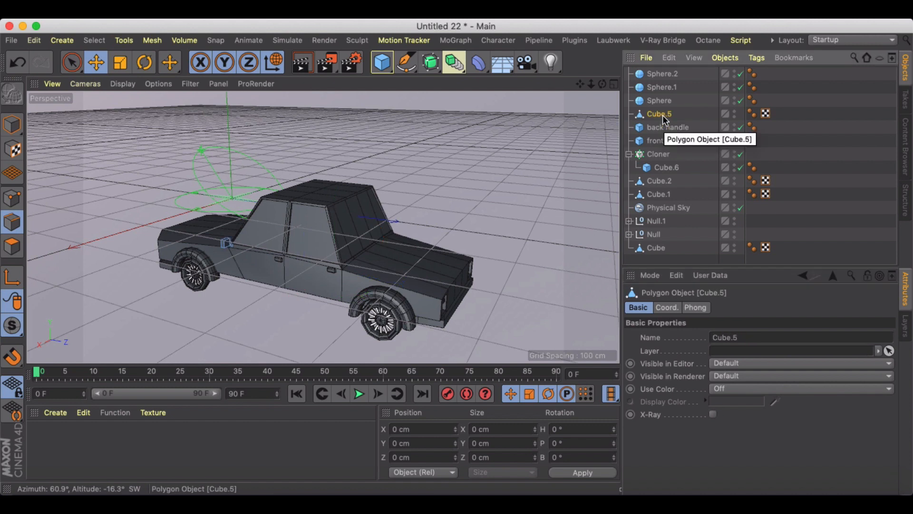
click(727, 338)
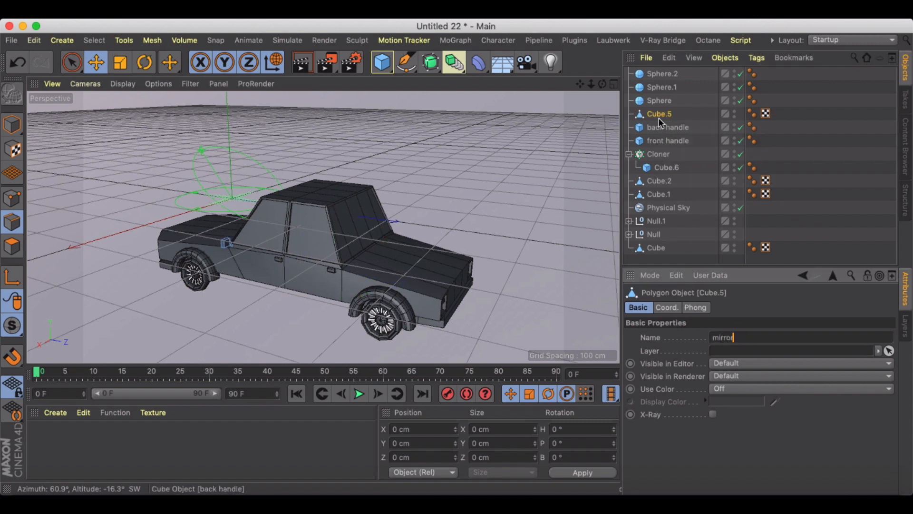
click(659, 101)
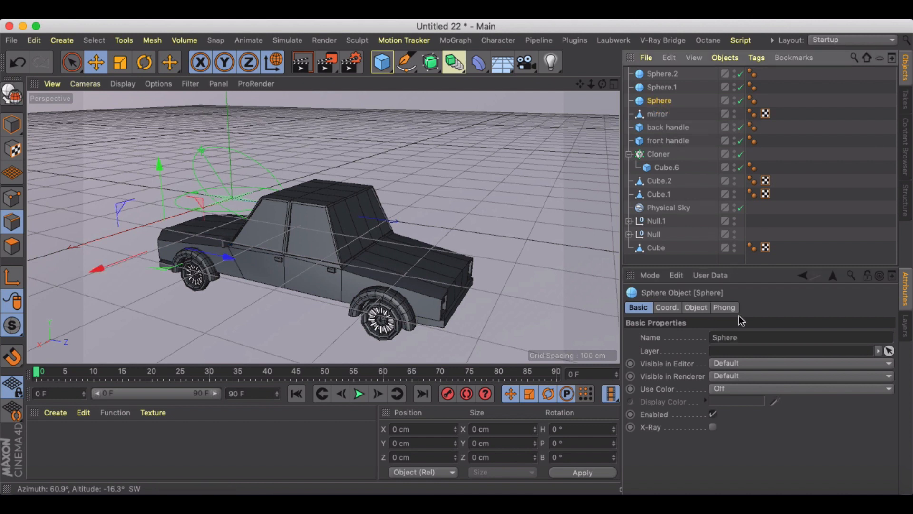
click(741, 335)
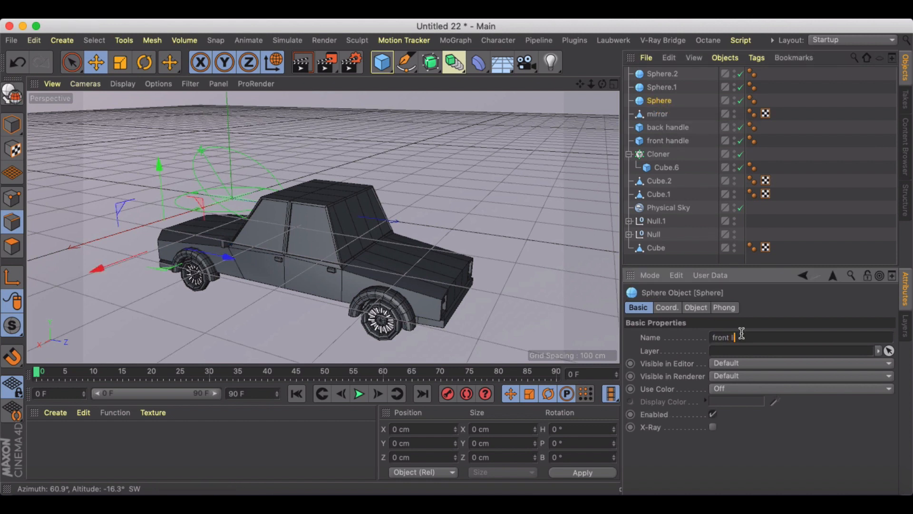
Rename Sphere.1 as "tail light" and Sphere.2 as "tail light2"
click(665, 87)
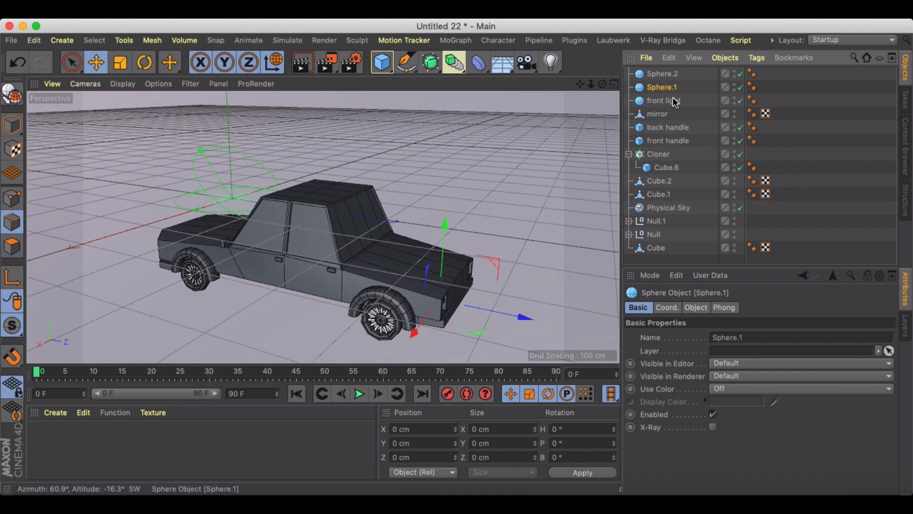
click(725, 338)
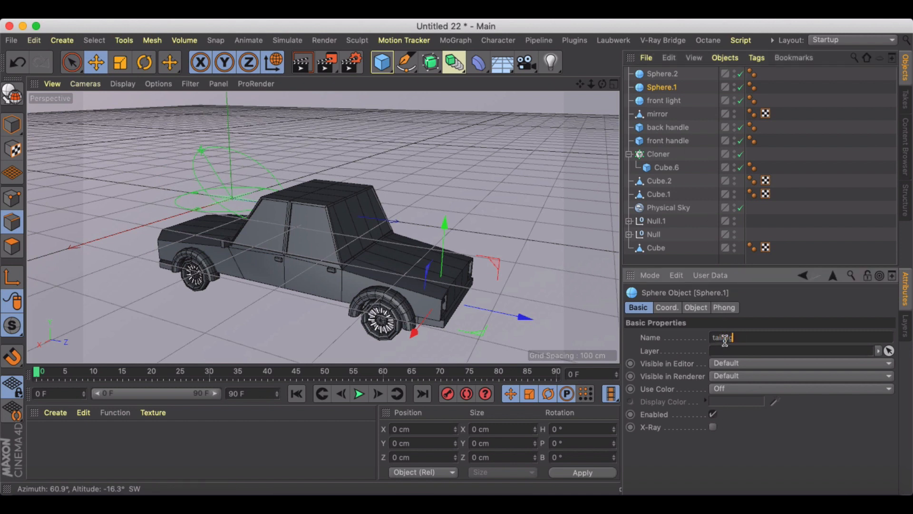
click(661, 74)
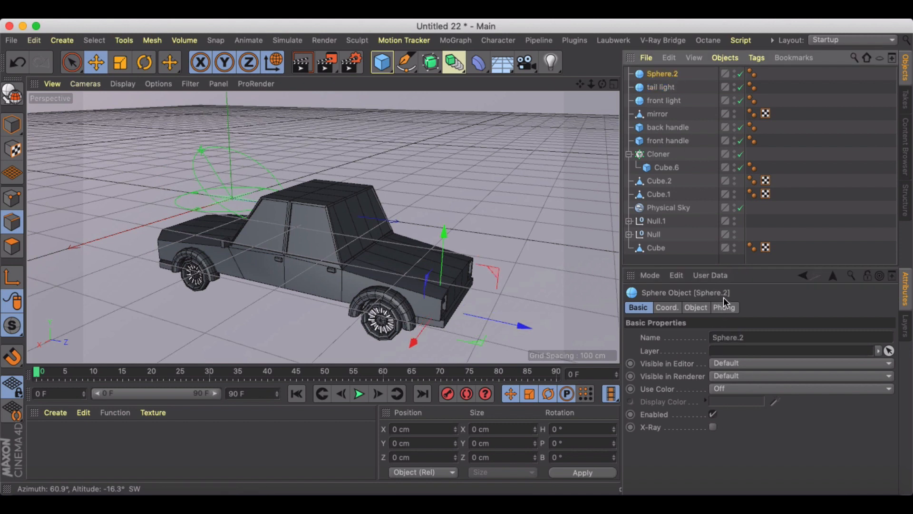
double_click(724, 335)
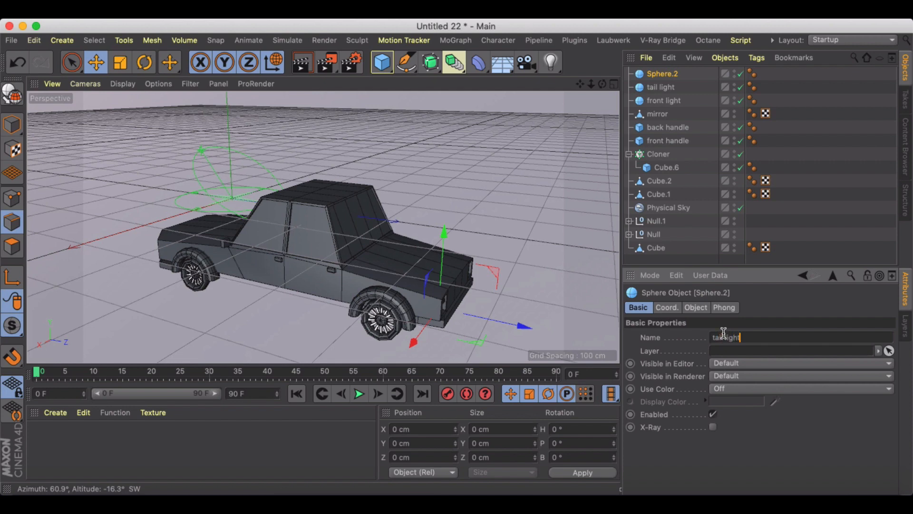
Move the two wheel groups Null.1 and Null directly above the Cloner in the object list, and select the Cloner
alt+drag(266, 217, 432, 220)
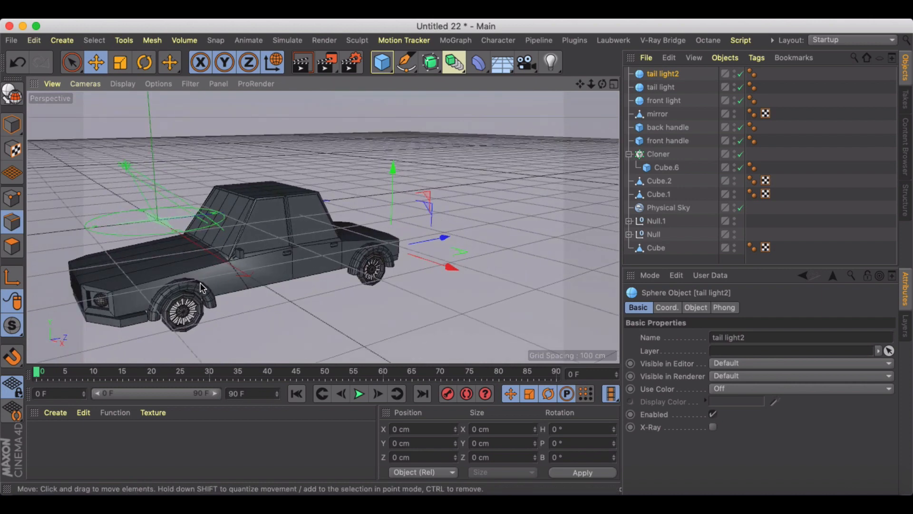
click(655, 221)
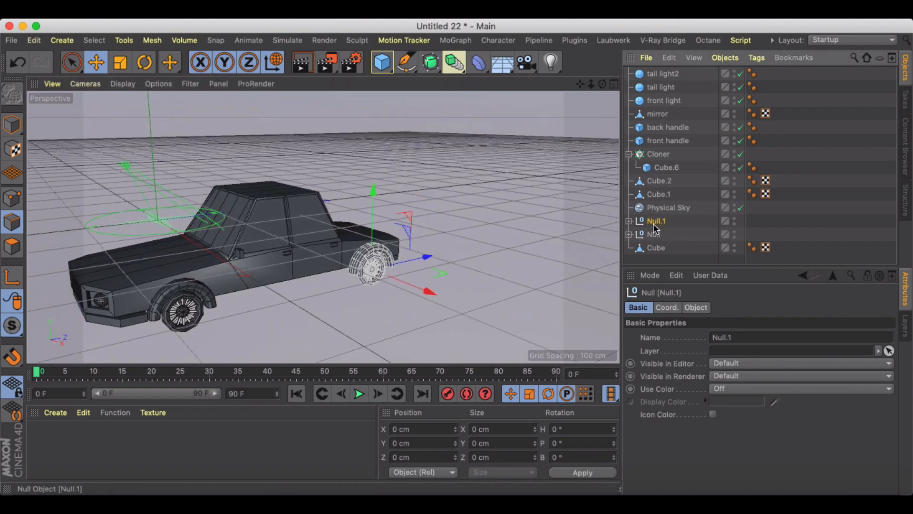
shift+click(654, 231)
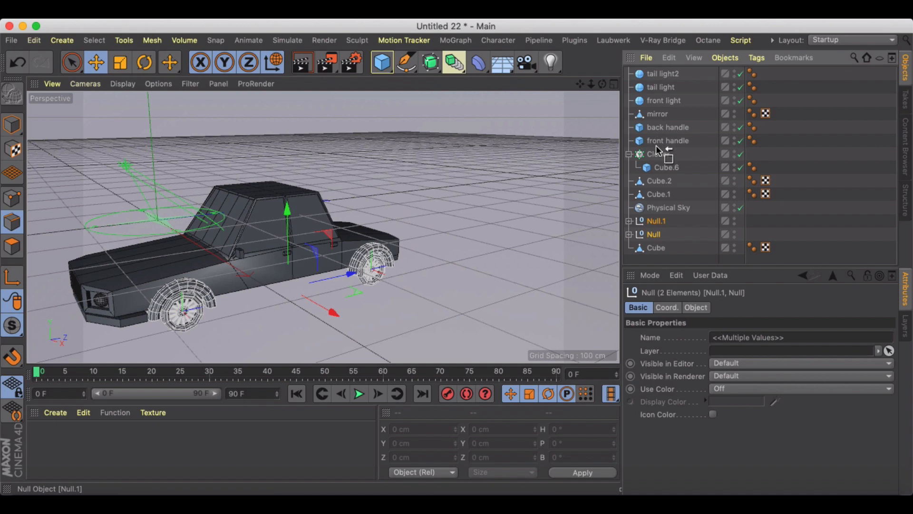
drag(657, 150, 660, 157)
click(658, 180)
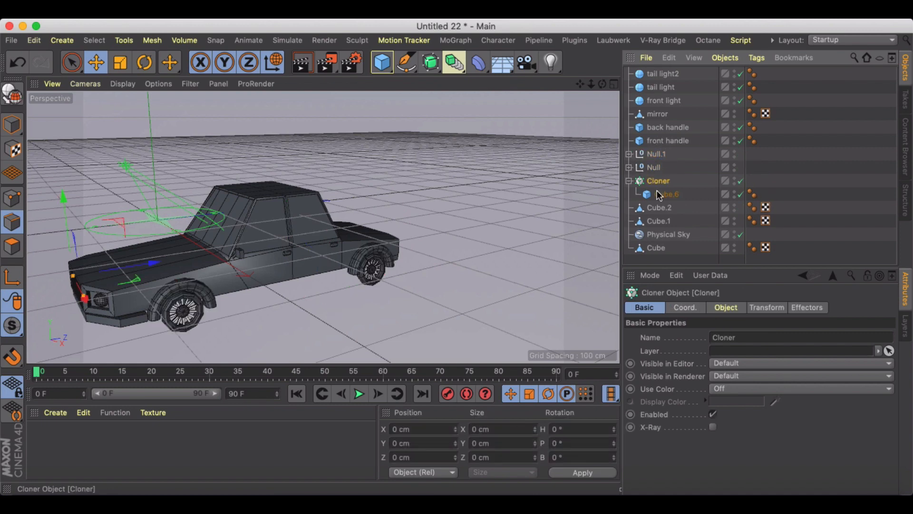
Select the eight car parts from tail light2 down to the wheel group Null in the object list
click(659, 207)
alt+drag(333, 228, 418, 214)
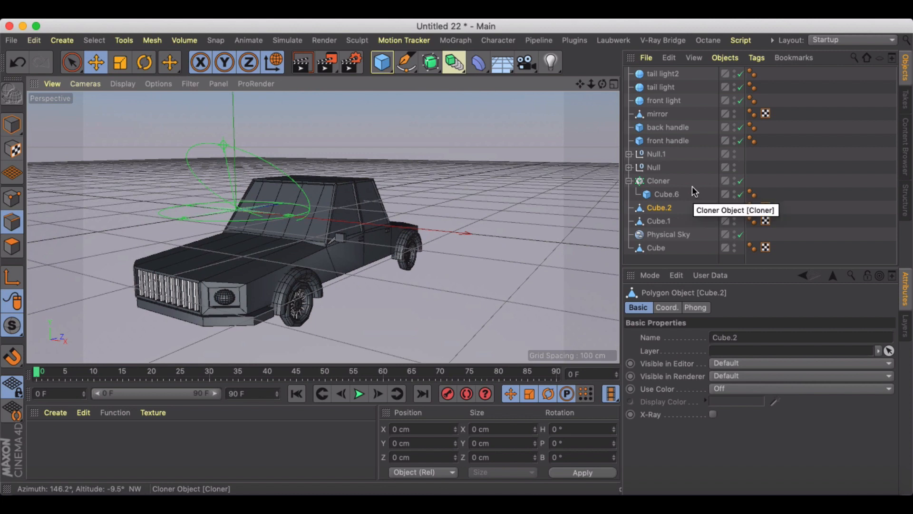
click(663, 74)
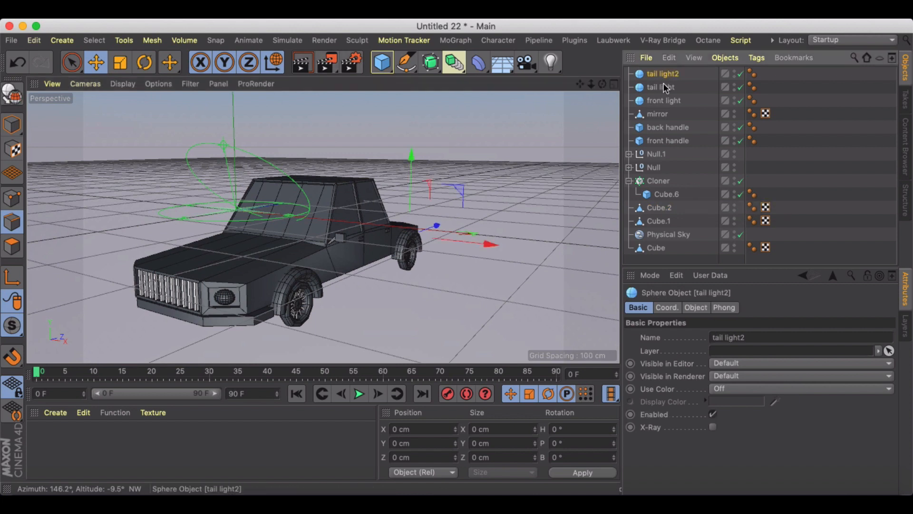
shift+click(654, 168)
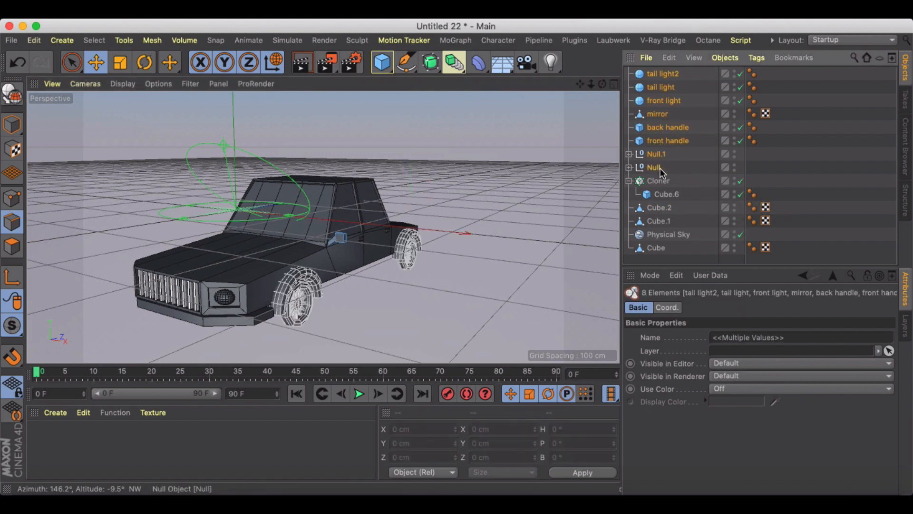
Try to mirror every selected part with its own Symmetry object, and undo it
click(432, 63)
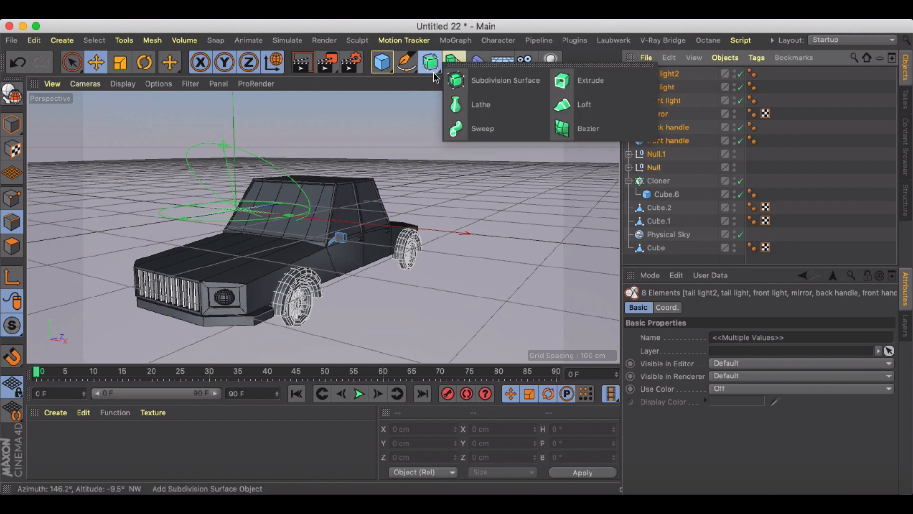
click(454, 61)
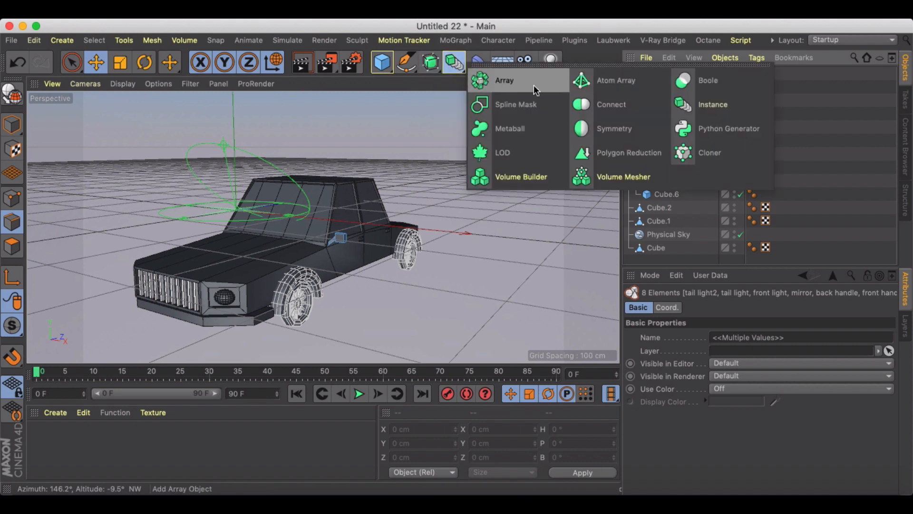
alt+click(602, 128)
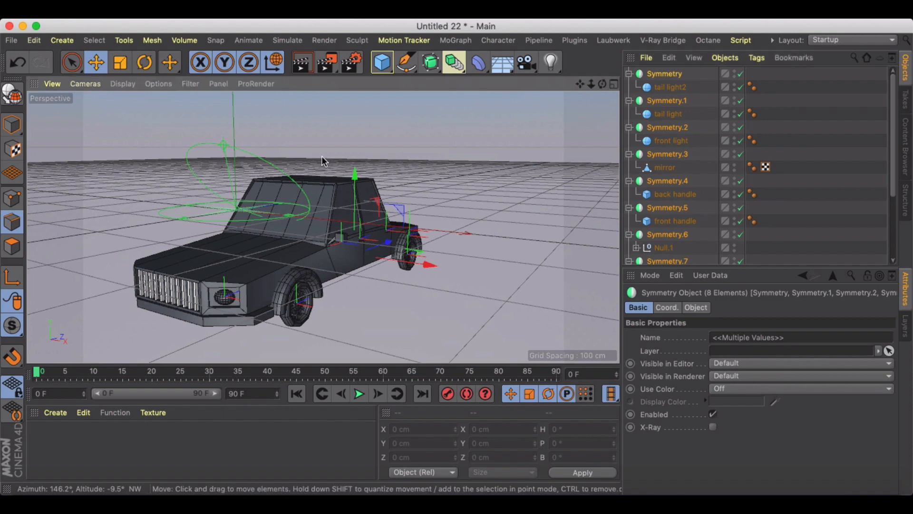
alt+drag(322, 159, 347, 166)
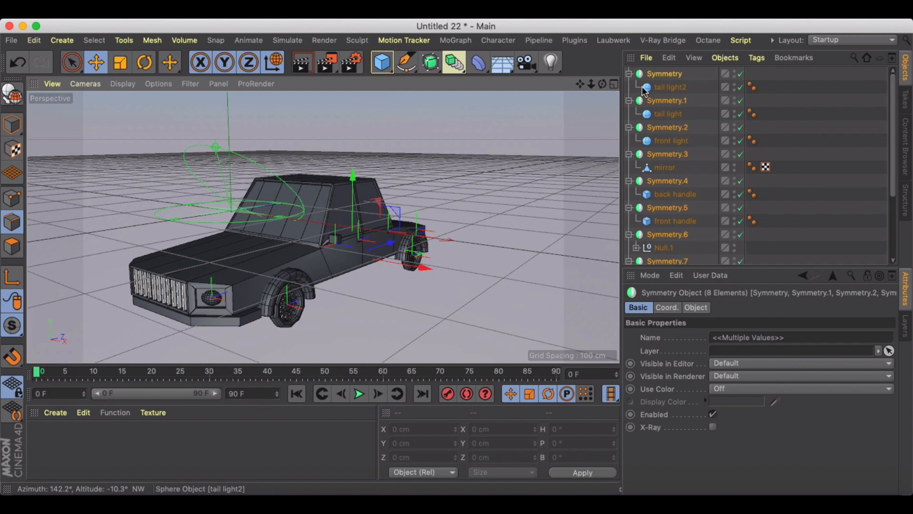
key(super+z)
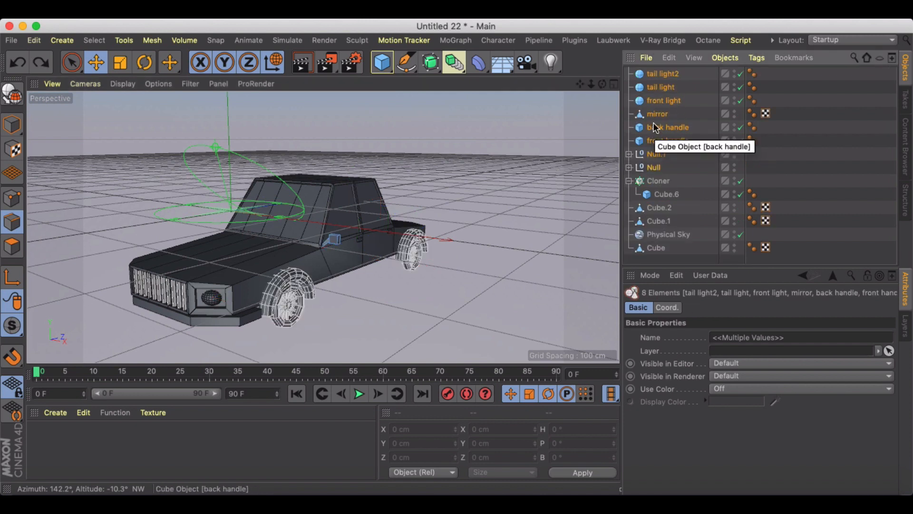
Group the selected parts and place the group inside a new Symmetry object
key(alt+g)
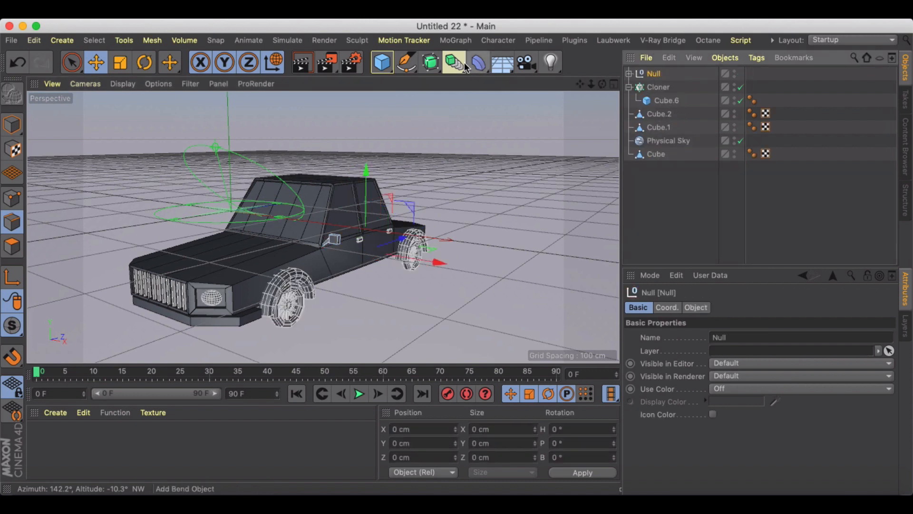
drag(454, 62, 609, 128)
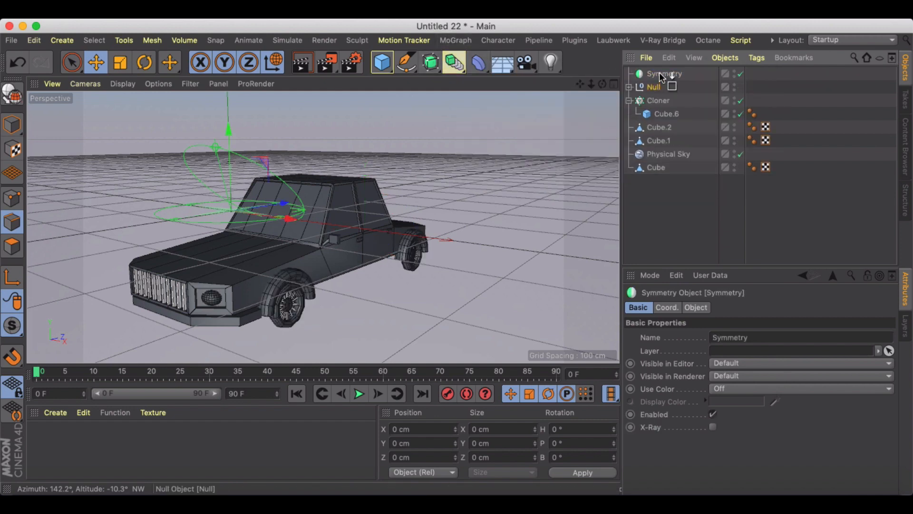
drag(661, 76, 662, 76)
Examine the mirrored lights, mirrors, handles and the wheel groups Null.1 and Null from all around the car
alt+drag(333, 190, 536, 186)
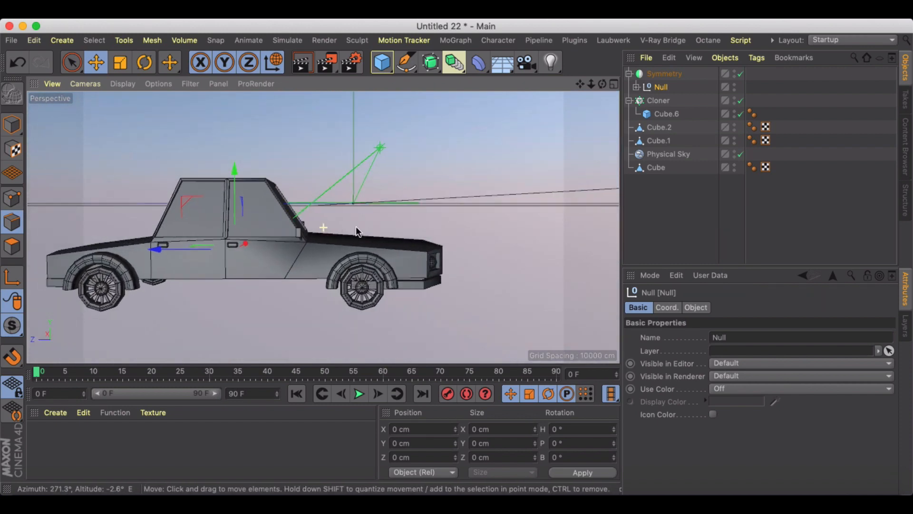
alt+drag(358, 232, 617, 225)
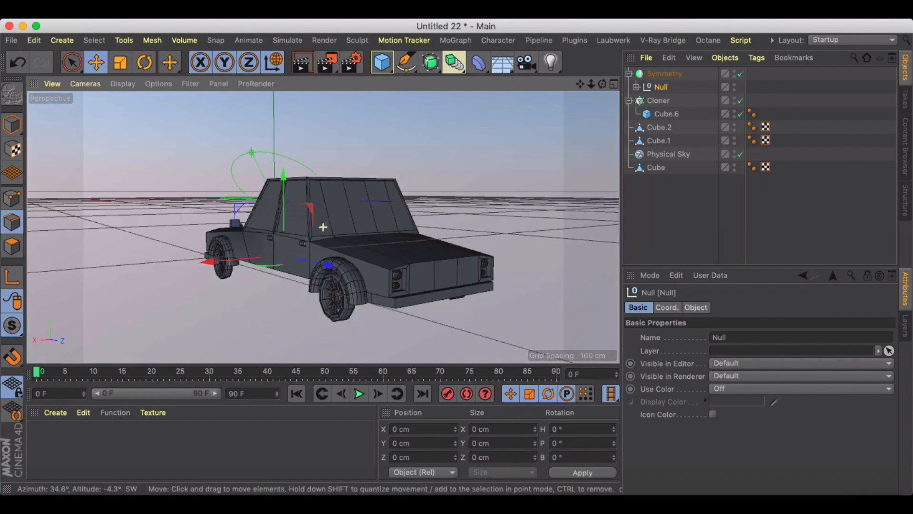
alt+drag(319, 227, 244, 202)
click(636, 87)
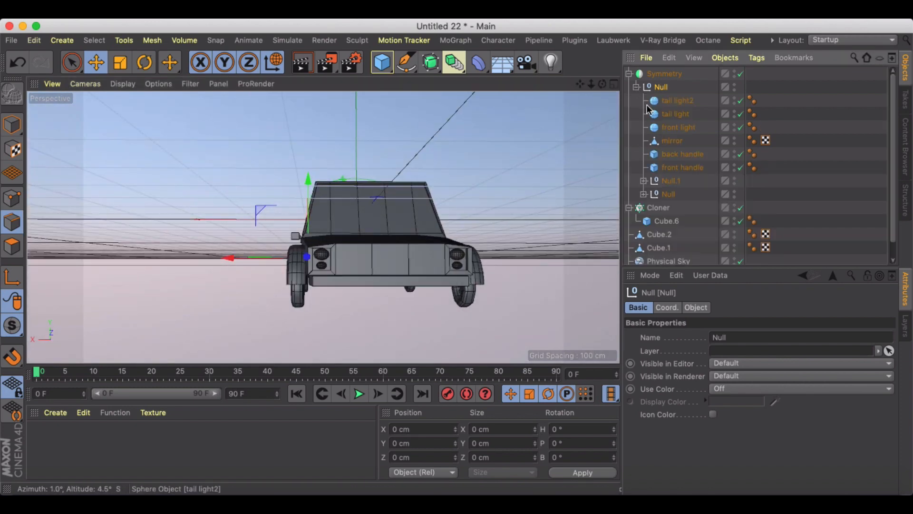
click(670, 181)
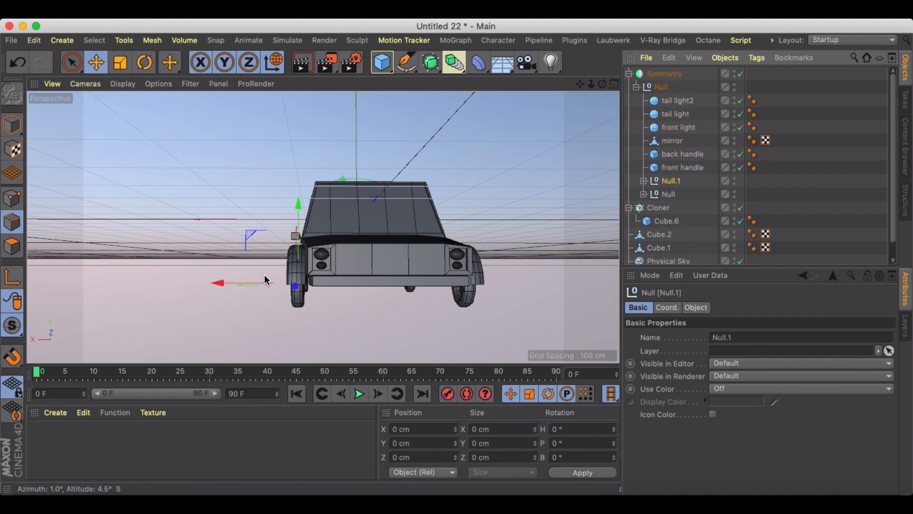
alt+drag(217, 284, 216, 284)
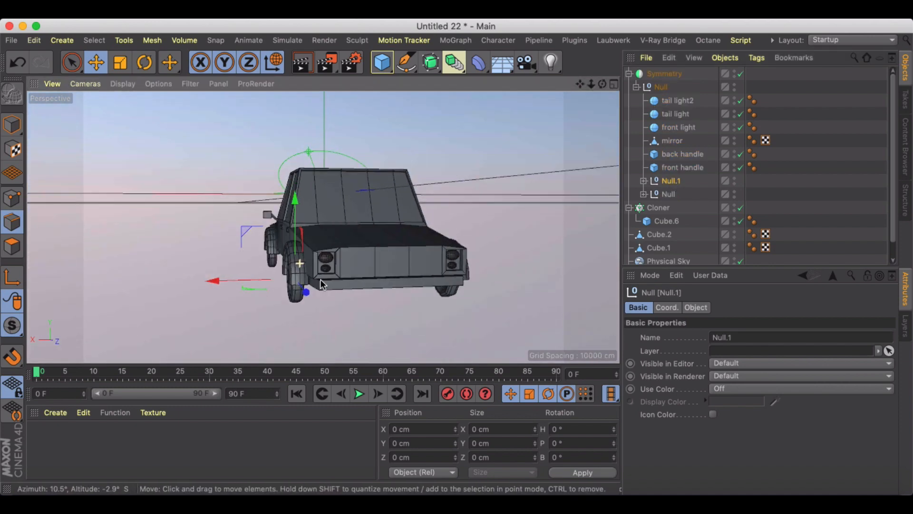
alt+drag(332, 257, 200, 257)
alt+drag(428, 253, 292, 251)
alt+middle_drag(531, 264, 381, 247)
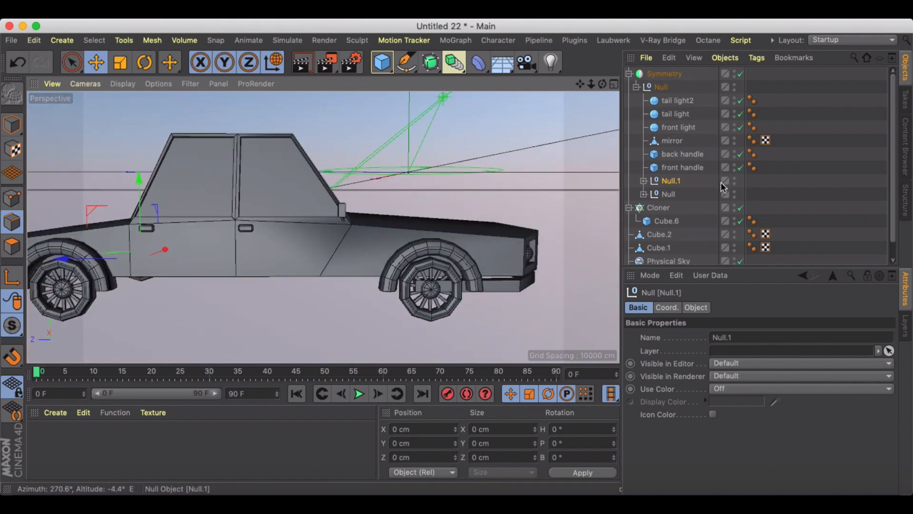
click(667, 193)
alt+drag(428, 200, 148, 197)
alt+drag(496, 242, 408, 234)
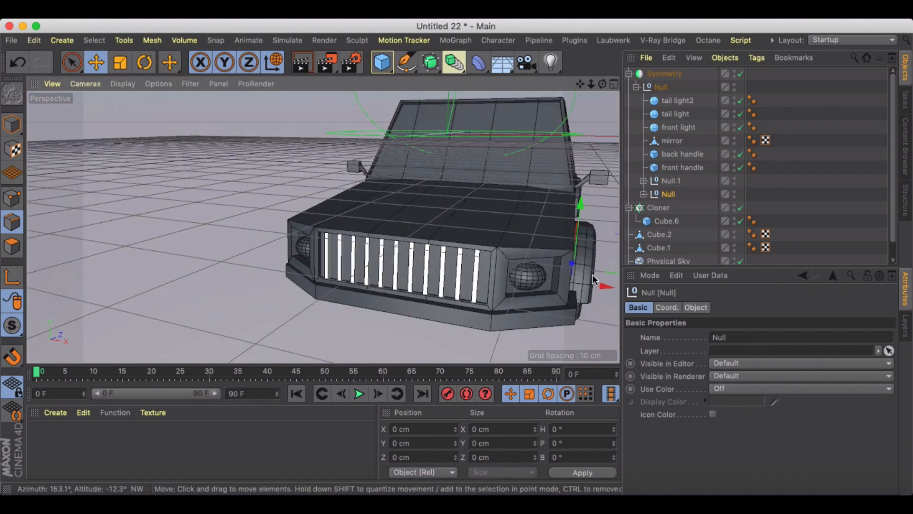
scroll(469, 239, down, 5)
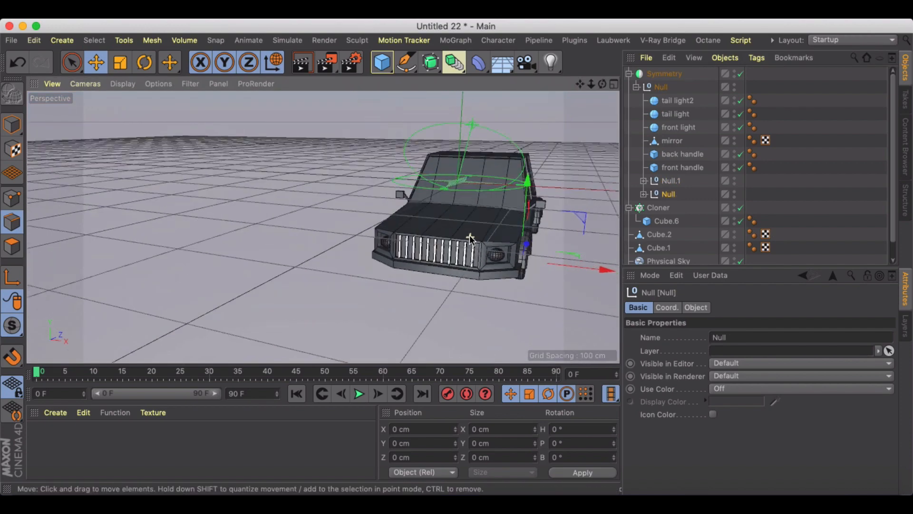
alt+drag(470, 238, 343, 210)
key(super+shift+z)
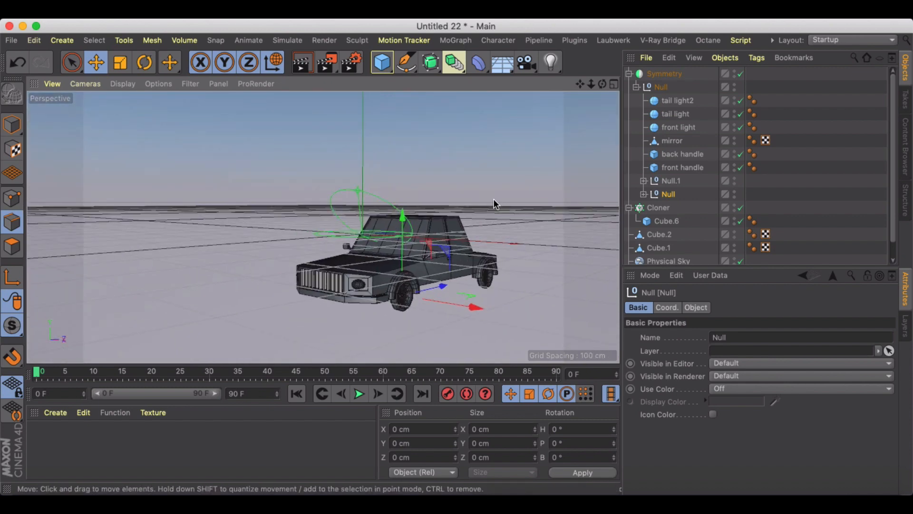
alt+drag(494, 199, 517, 200)
Create a new material and make its colour red with hue 0° and saturation 100%
click(306, 66)
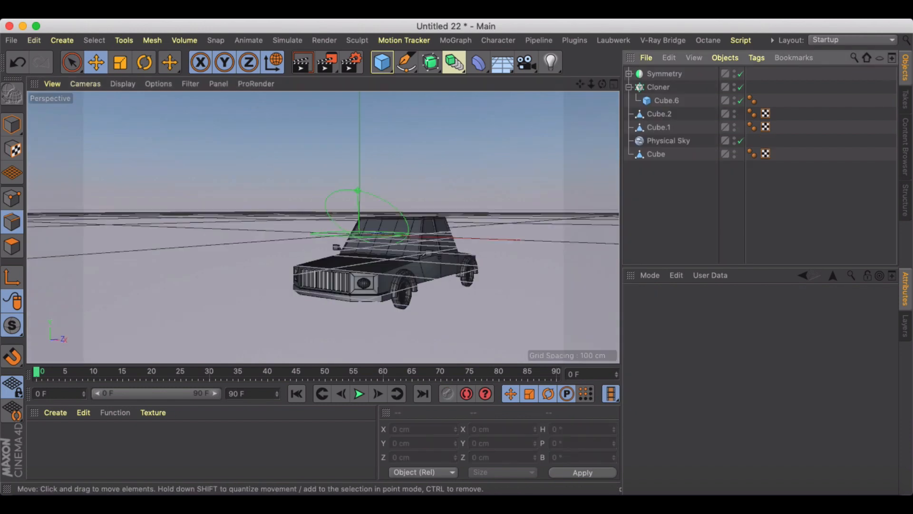
click(56, 412)
click(76, 253)
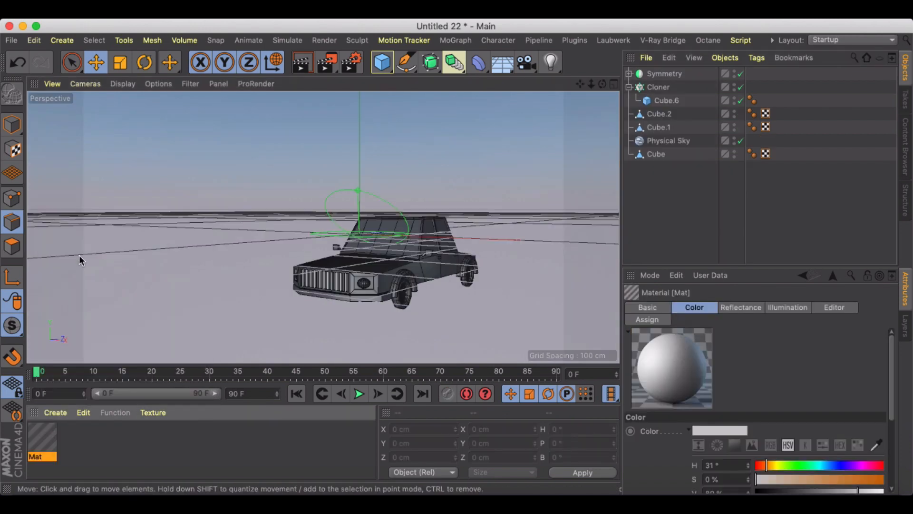
double_click(38, 437)
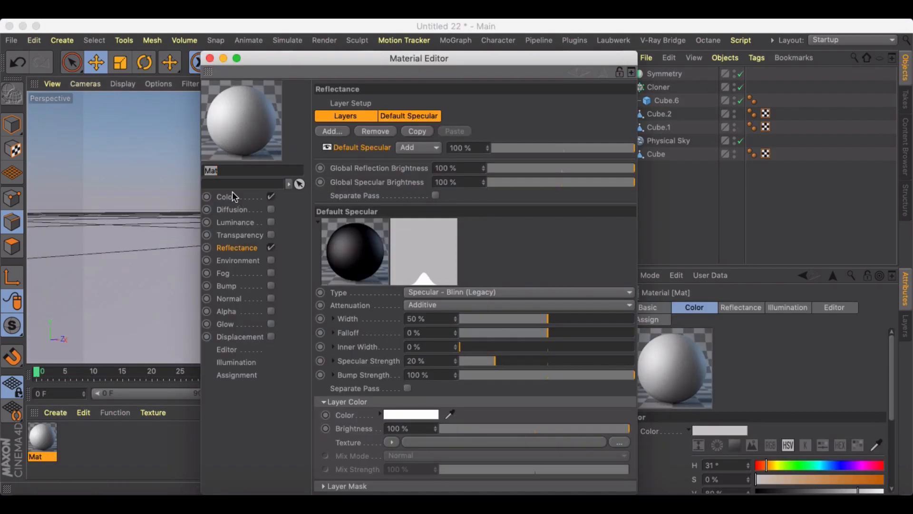
click(233, 195)
mouse_move(549, 136)
mouse_down()
mouse_move(560, 137)
mouse_move(509, 136)
mouse_up()
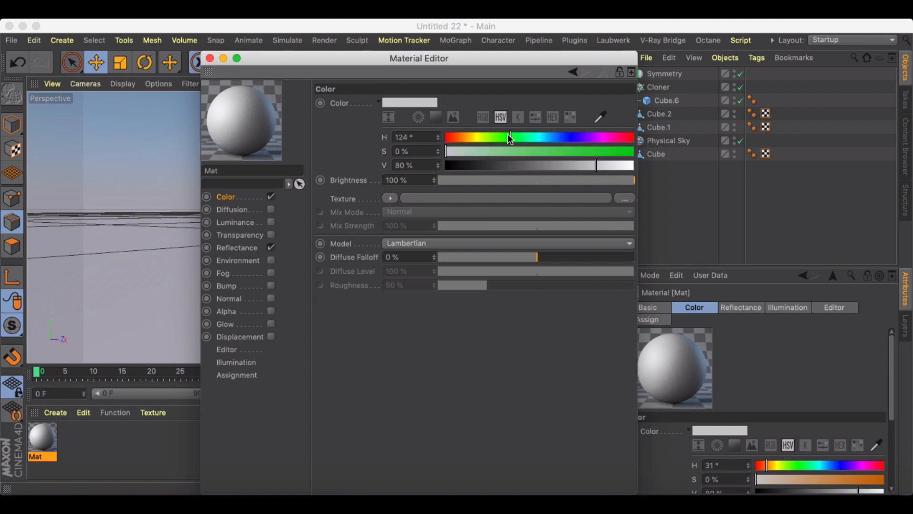
drag(568, 155, 640, 153)
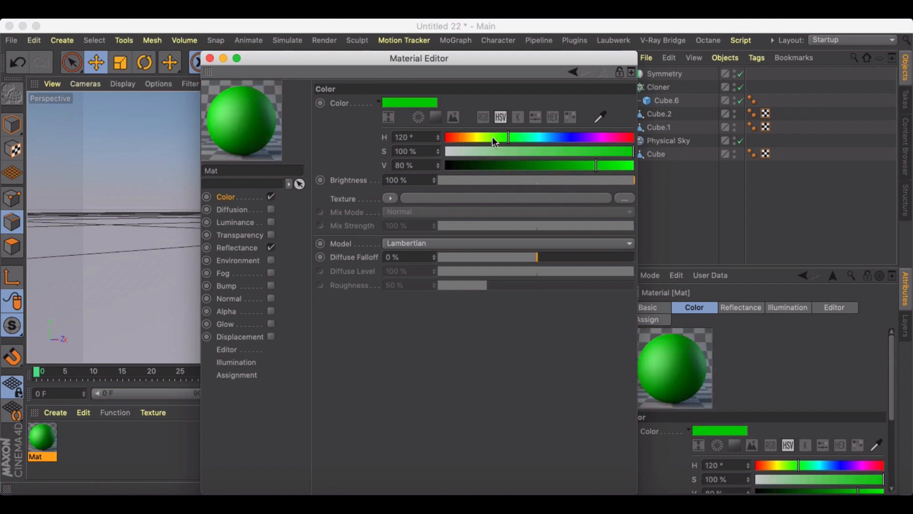
drag(494, 141, 445, 137)
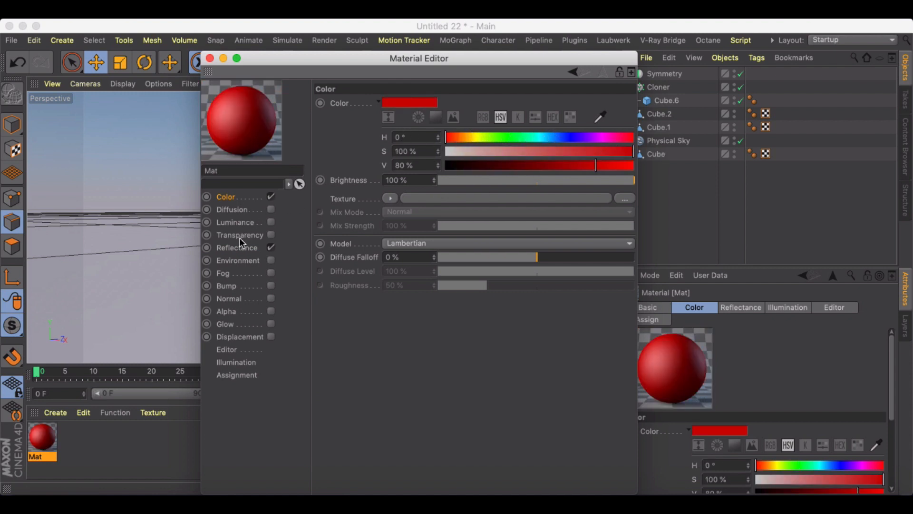
Add a Beckmann reflectance layer at about 27% to the red material, and apply the material to the car body
click(238, 244)
click(338, 130)
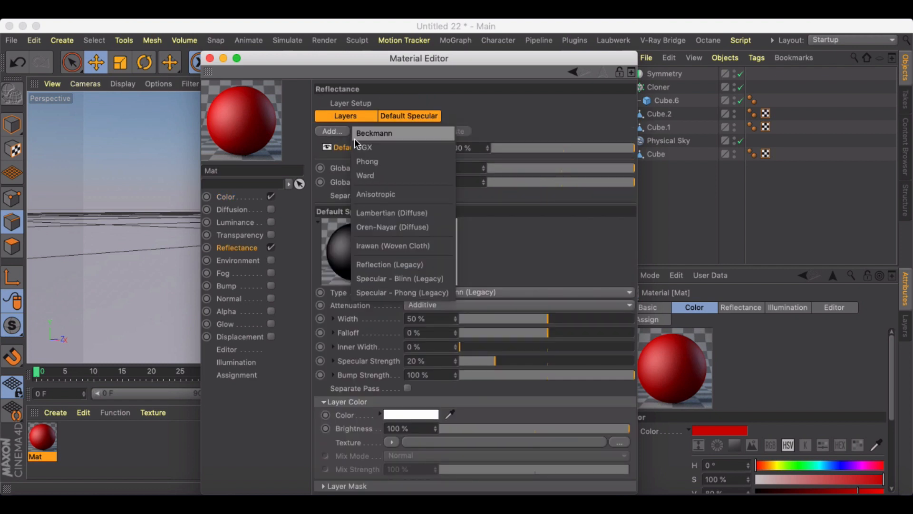
click(359, 133)
click(530, 148)
drag(529, 147, 520, 146)
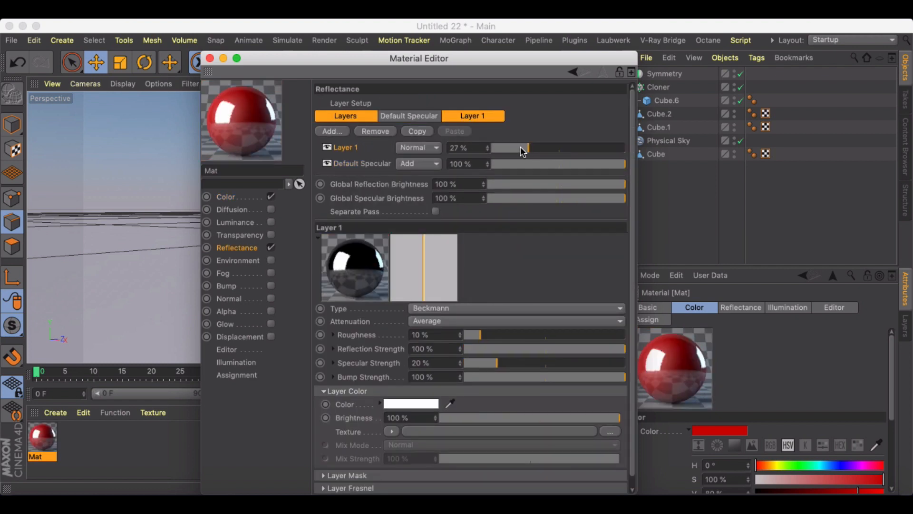
click(210, 59)
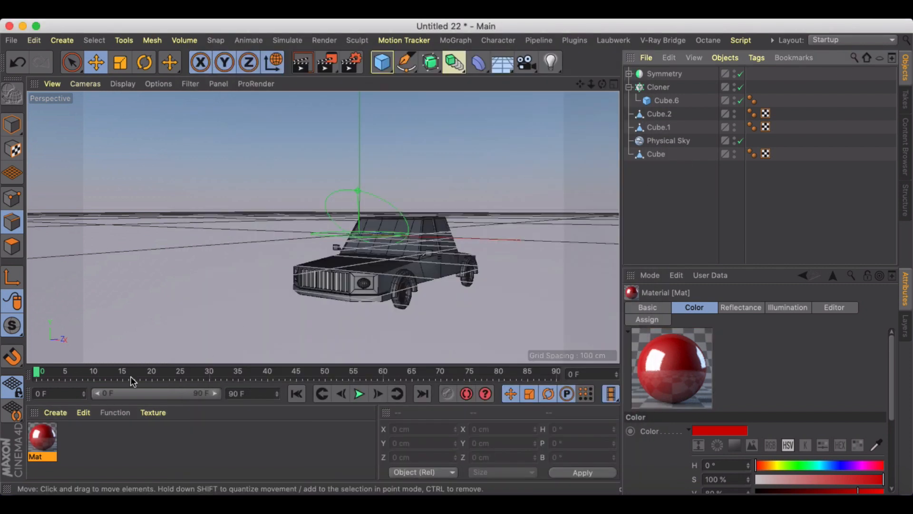
drag(386, 274, 391, 270)
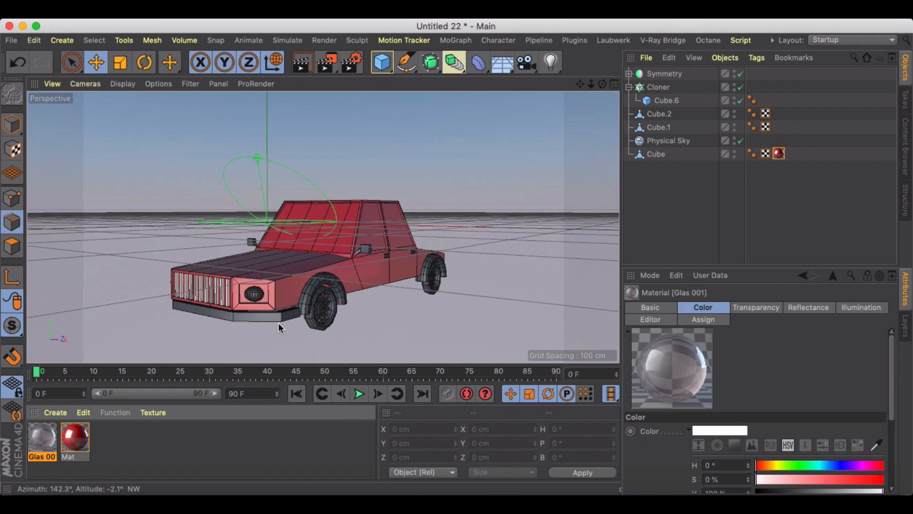
Select the windshield polygons of the car body and assign the Glas 001 material to them
click(12, 246)
click(287, 221)
click(72, 61)
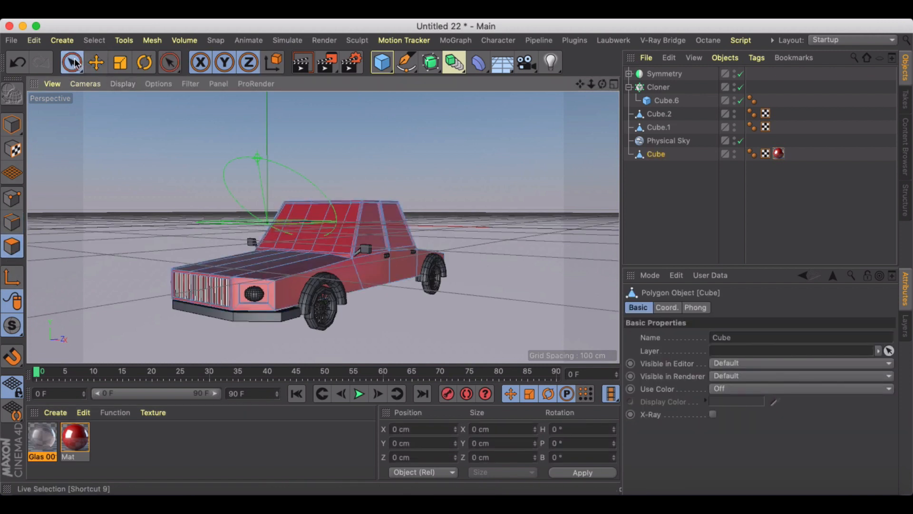
click(336, 224)
mouse_move(336, 223)
shift+mouse_down()
mouse_move(290, 236)
mouse_move(293, 221)
mouse_move(276, 233)
shift+mouse_up()
drag(259, 291, 304, 241)
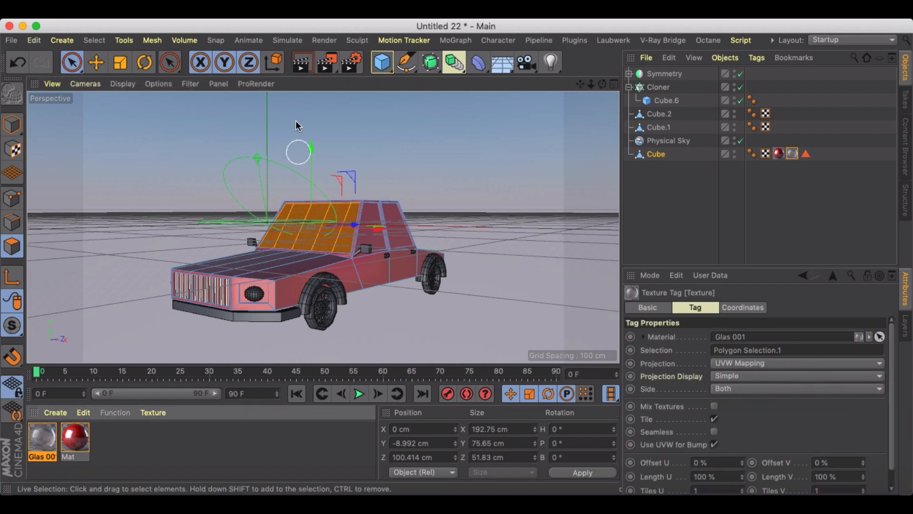
Select the side window and rear window polygons of the car body and assign the Glas 001 material to them
click(452, 162)
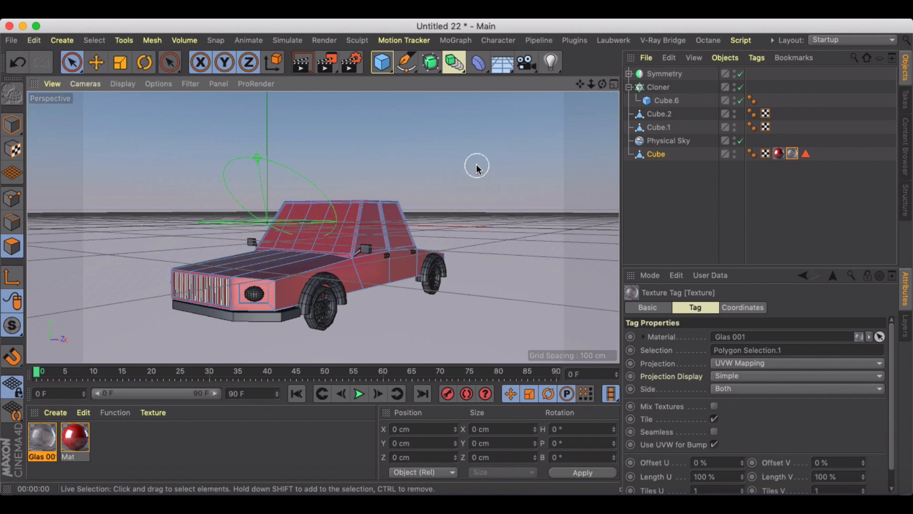
click(103, 63)
alt+drag(285, 152, 297, 172)
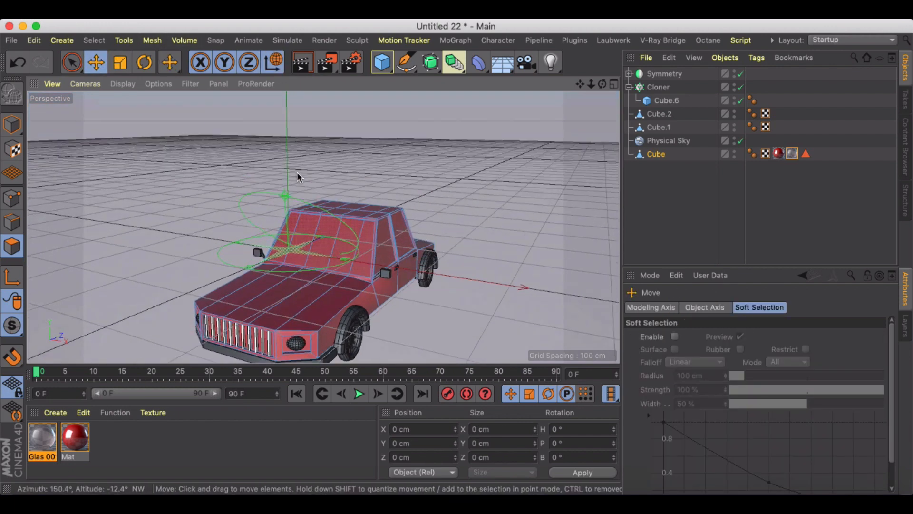
click(387, 243)
alt+drag(397, 221, 203, 164)
shift+click(277, 233)
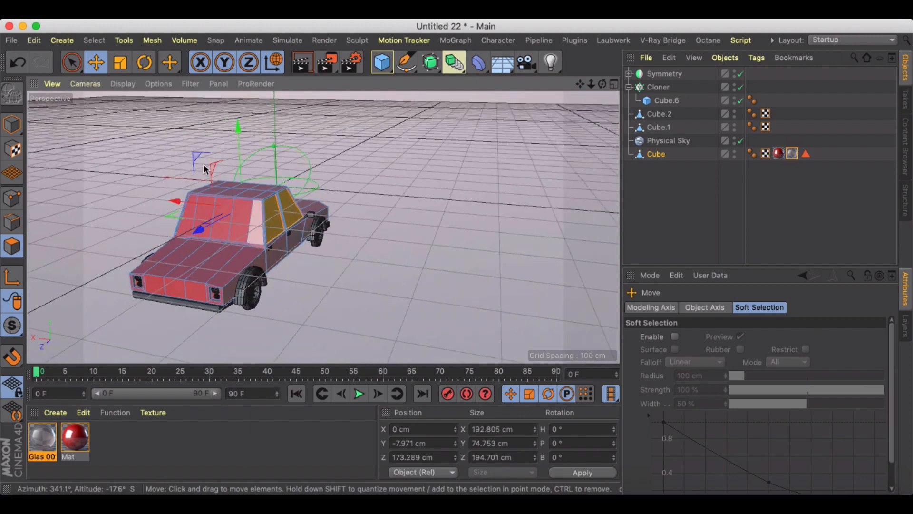
click(72, 62)
shift+drag(240, 224, 190, 218)
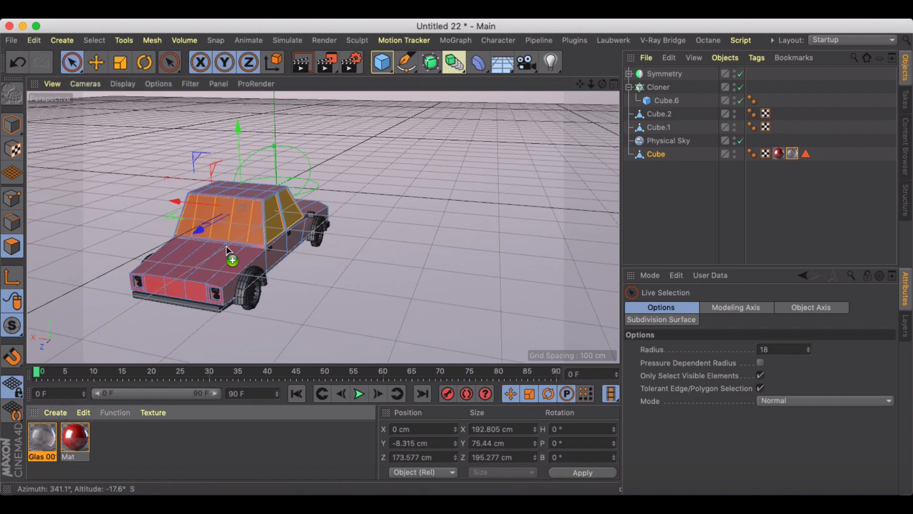
drag(226, 246, 292, 212)
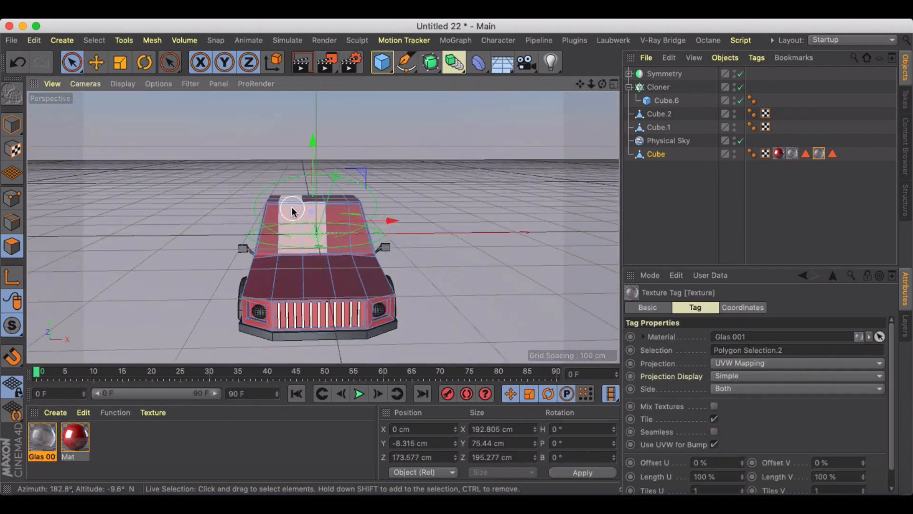
Render the view from the front and from the car's side to check the window glass
click(302, 62)
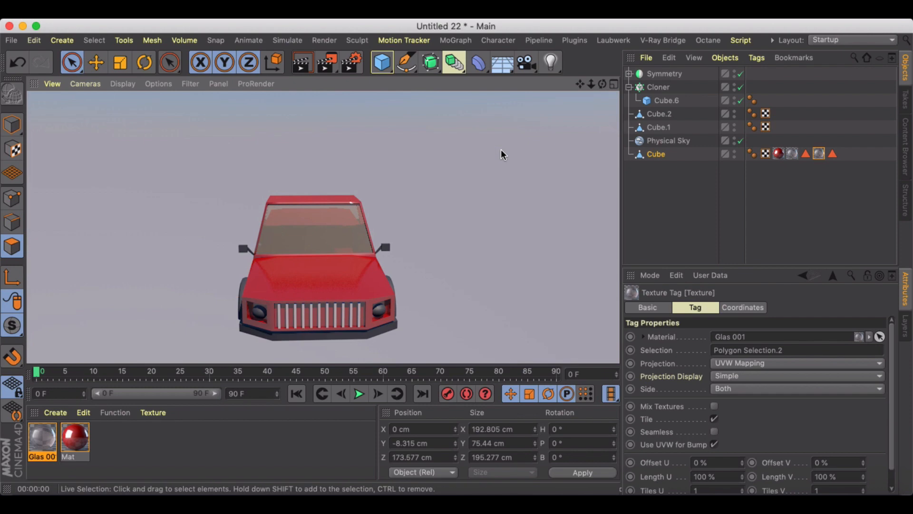
alt+drag(501, 149, 441, 140)
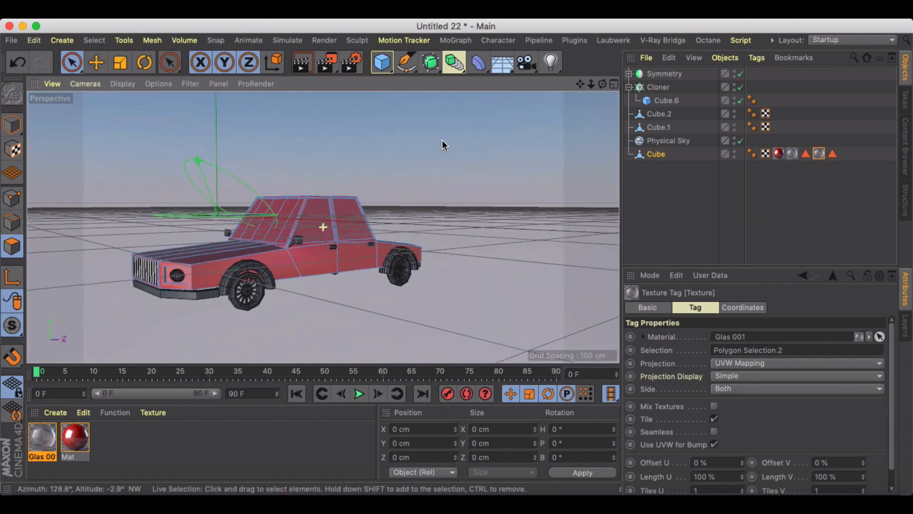
click(298, 66)
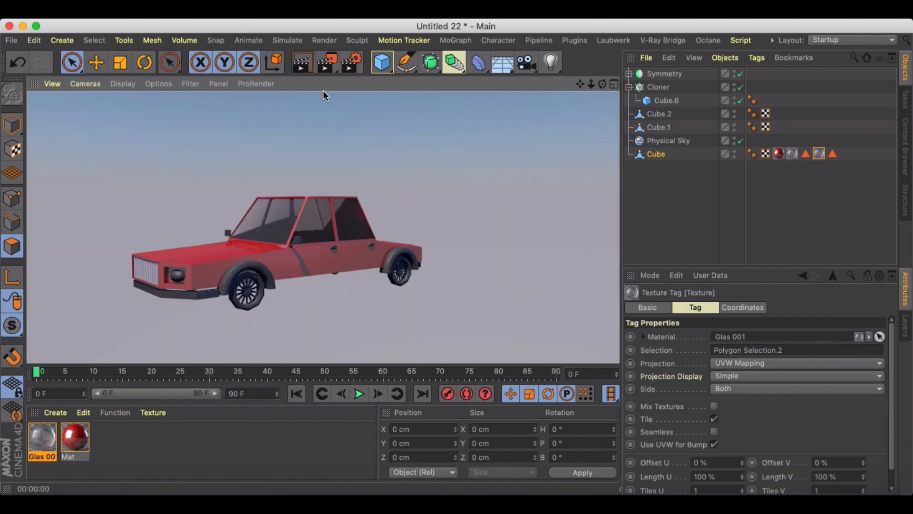
alt+drag(324, 95, 338, 130)
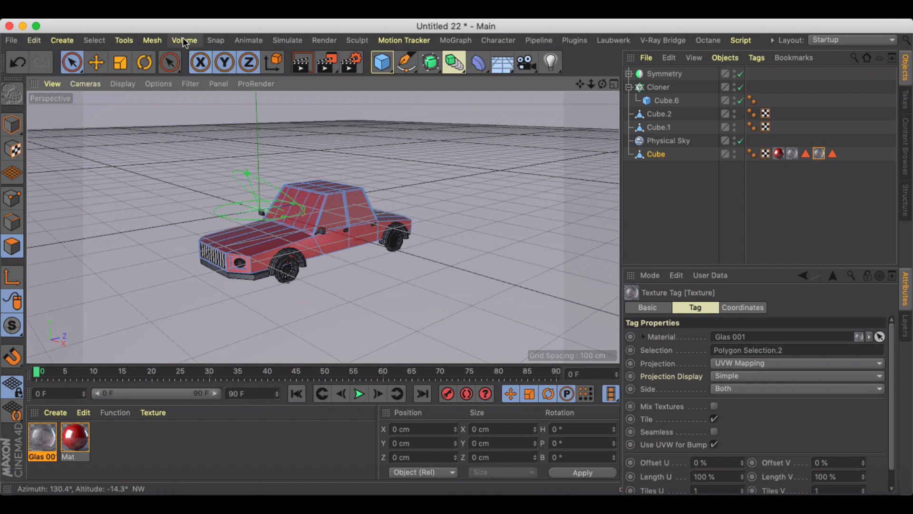
Create a new material and make its colour dark grey with a brightness value (V) of 22%
click(55, 411)
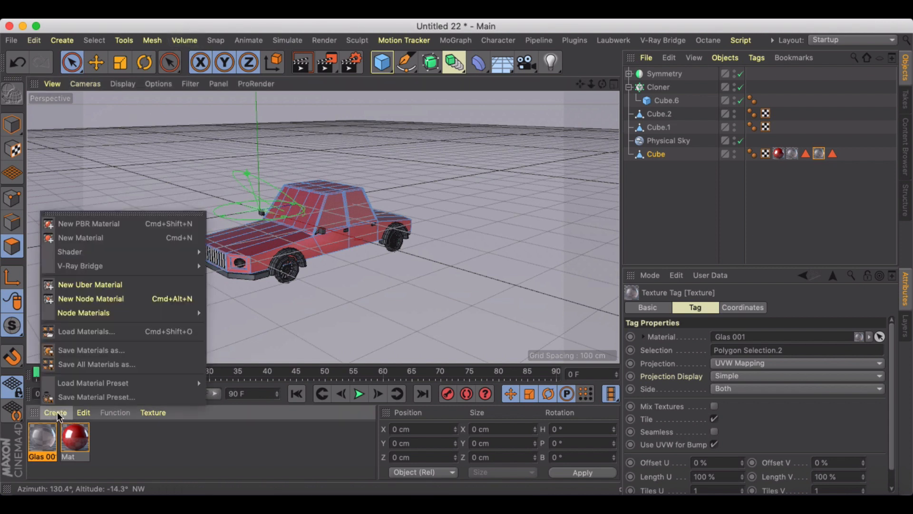
click(99, 238)
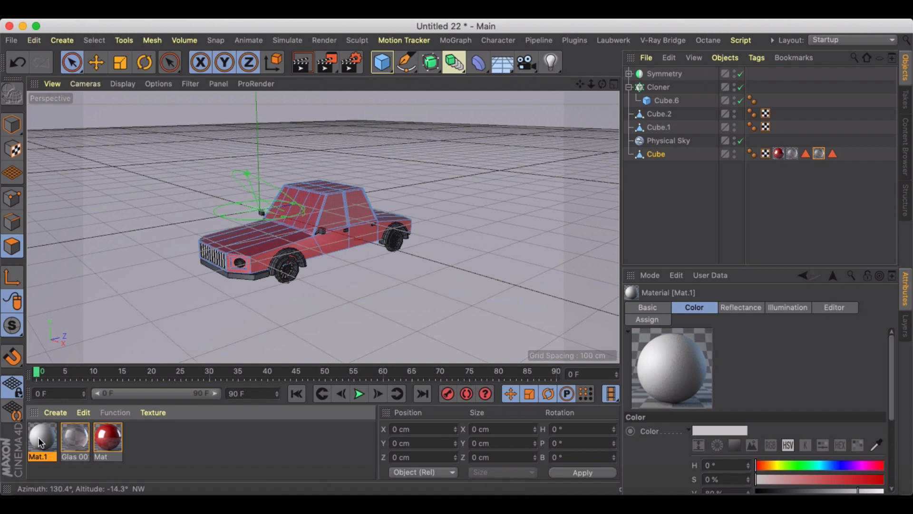
double_click(39, 437)
click(231, 197)
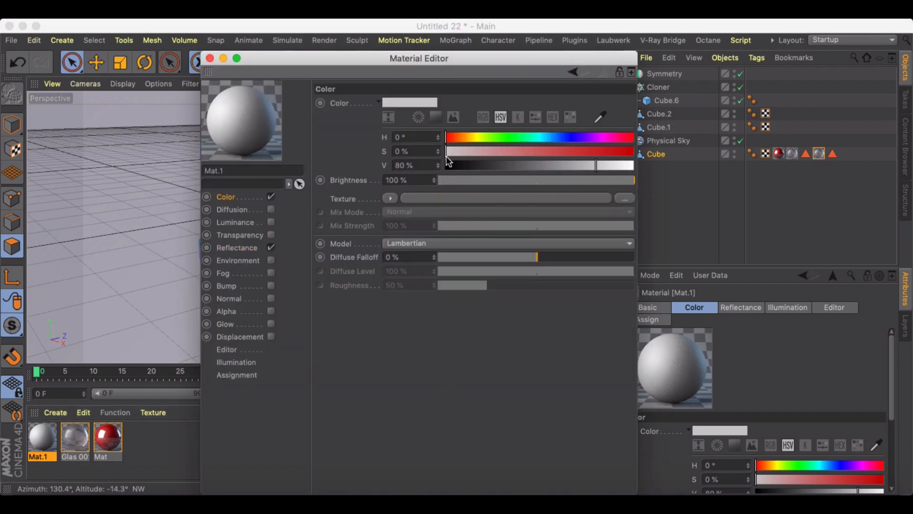
drag(448, 162, 486, 165)
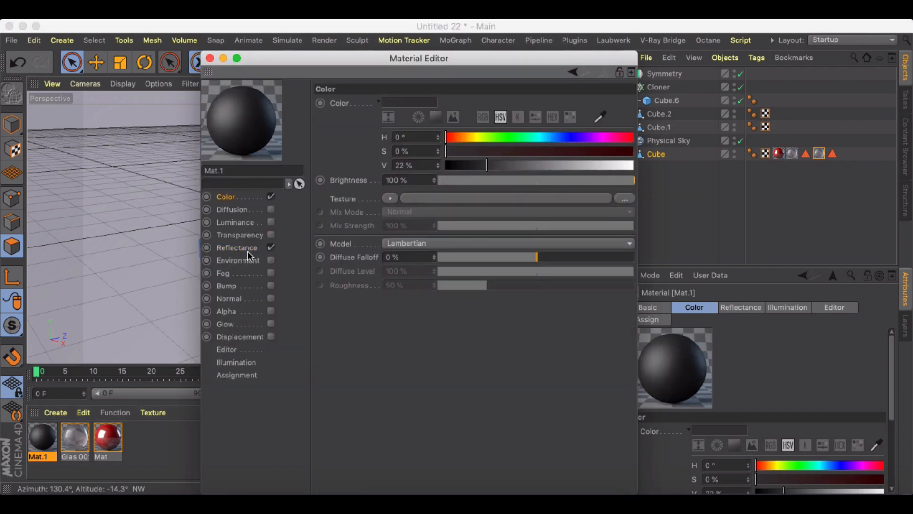
Add a Beckmann reflectance layer at 40% to the dark grey material
click(237, 250)
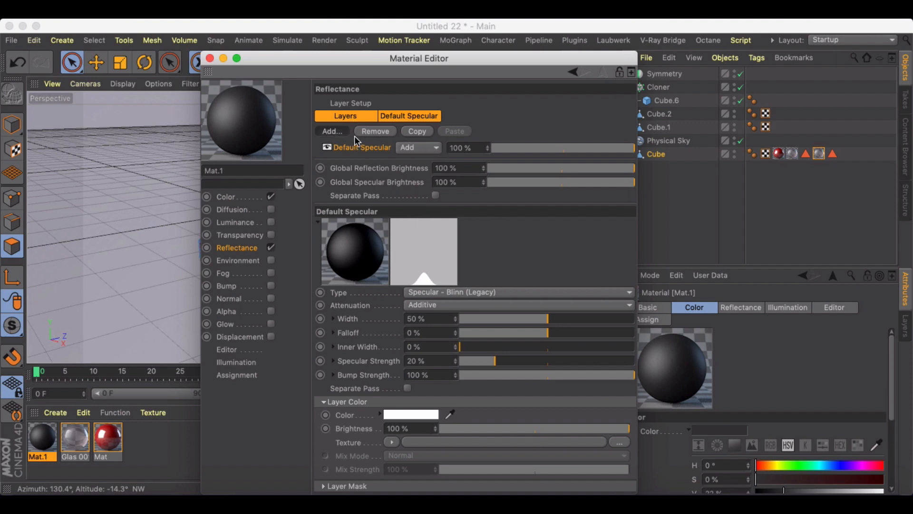
click(333, 131)
click(376, 134)
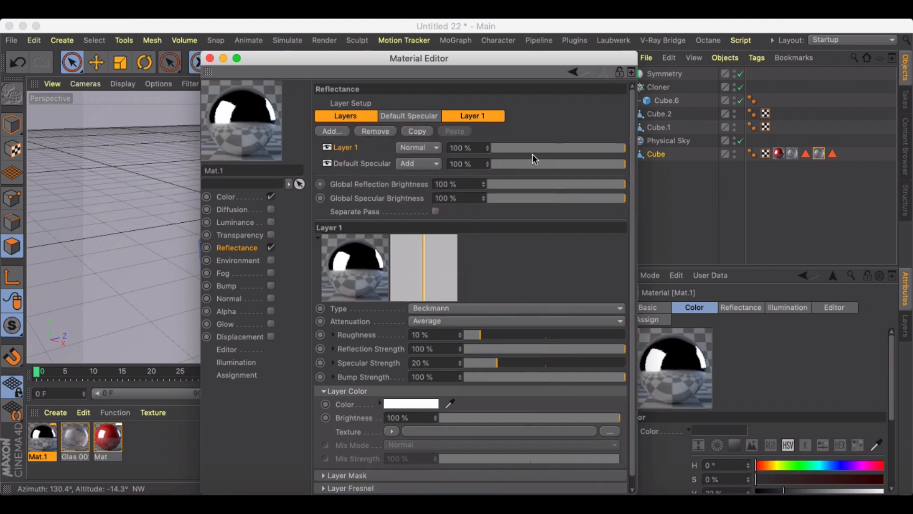
click(546, 149)
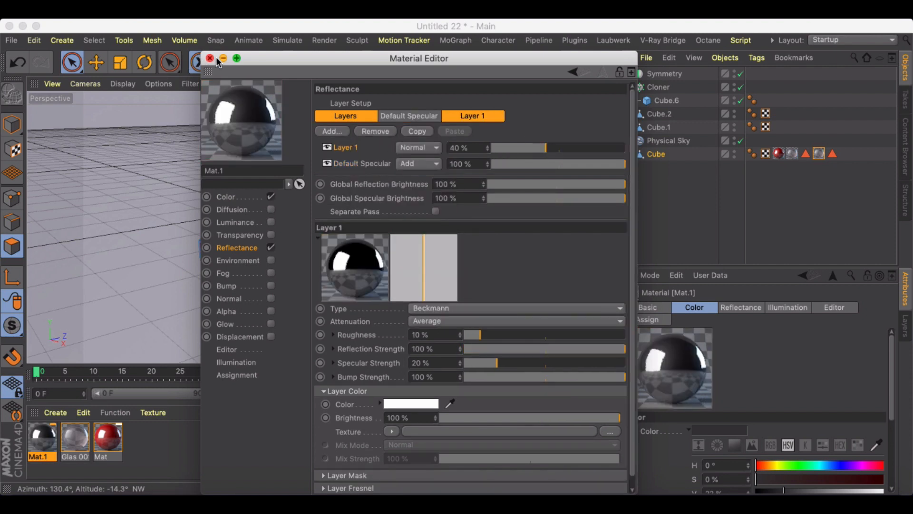
click(209, 58)
Apply the dark grey reflective material Mat.1 to the front bumper, the wheel arches and the rear bumper
click(95, 63)
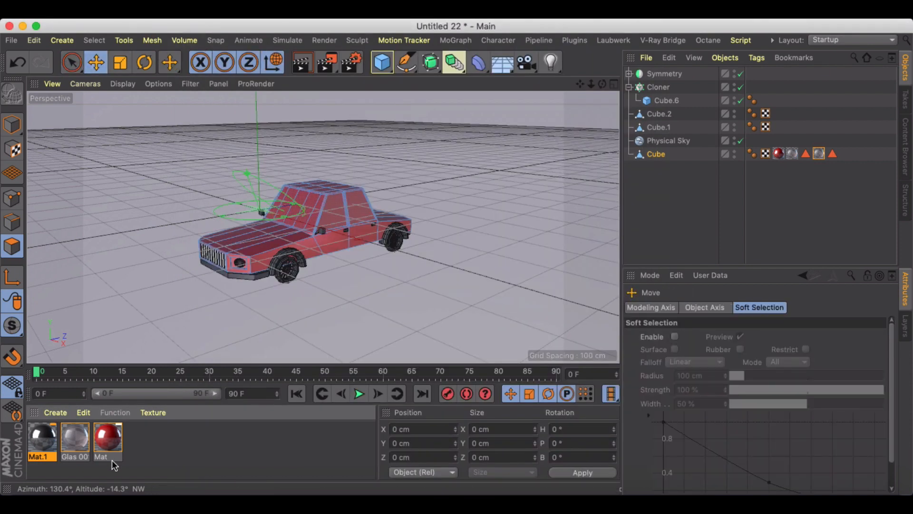
click(155, 424)
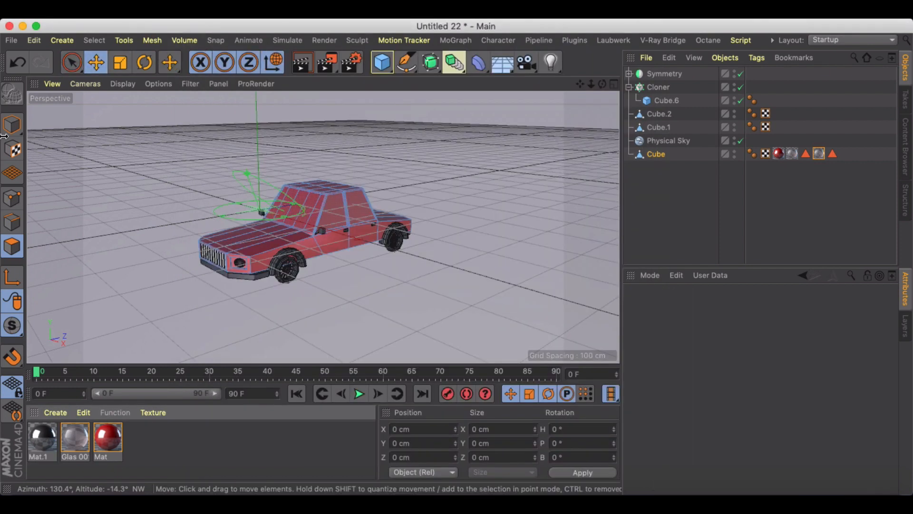
click(13, 125)
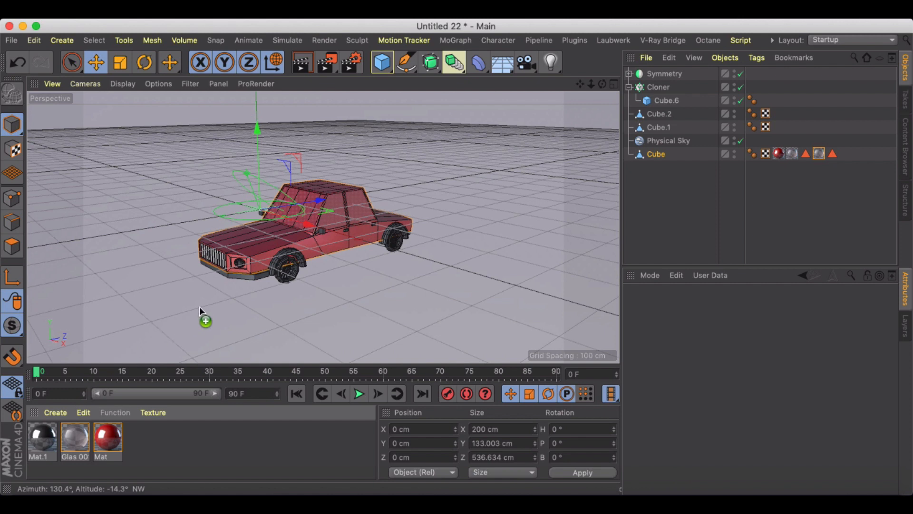
drag(239, 278, 241, 276)
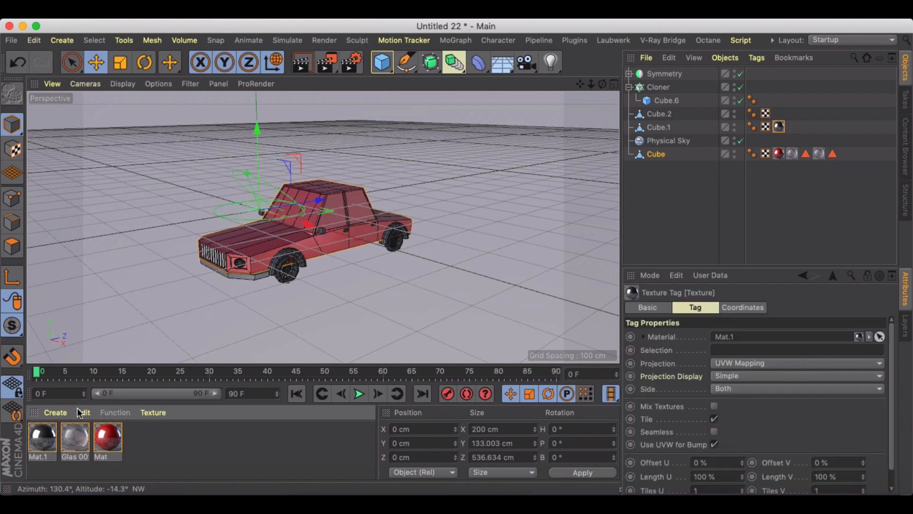
drag(46, 429, 179, 262)
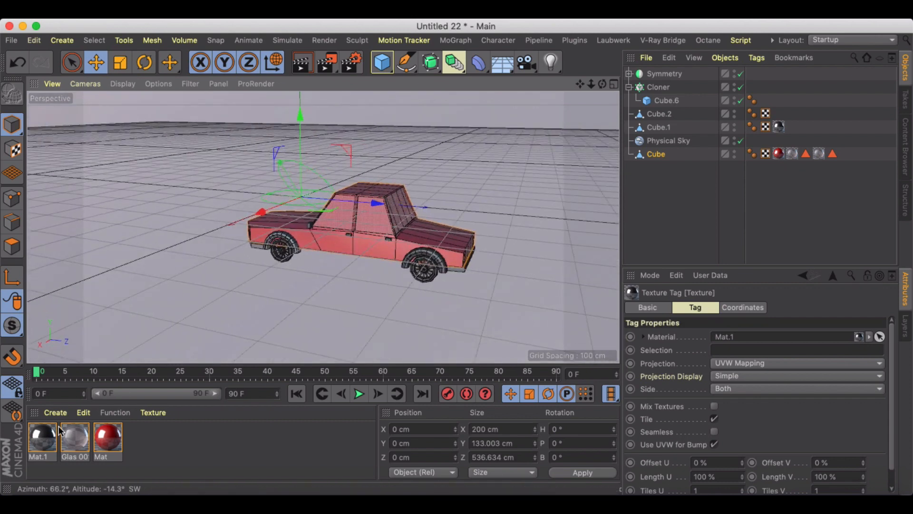
drag(61, 431, 328, 255)
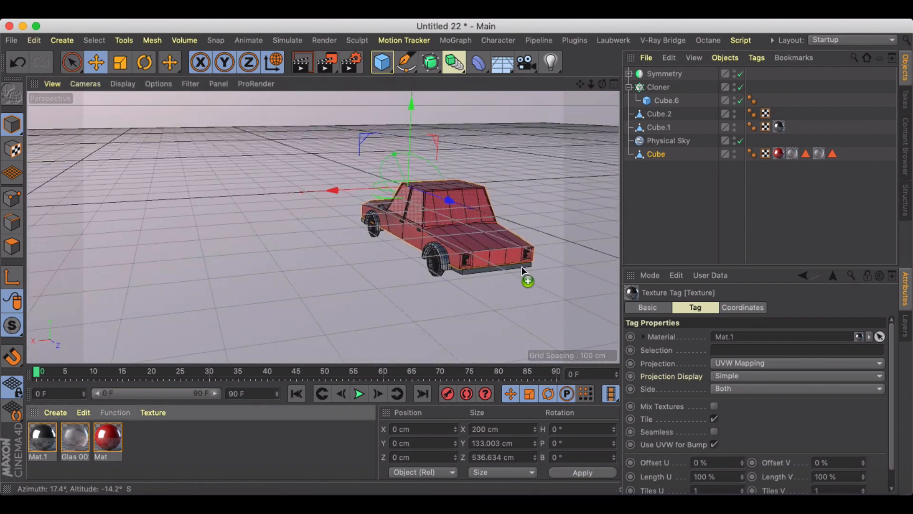
drag(521, 267, 500, 267)
mouse_move(397, 222)
alt+mouse_down()
mouse_move(458, 255)
mouse_move(379, 222)
alt+mouse_up()
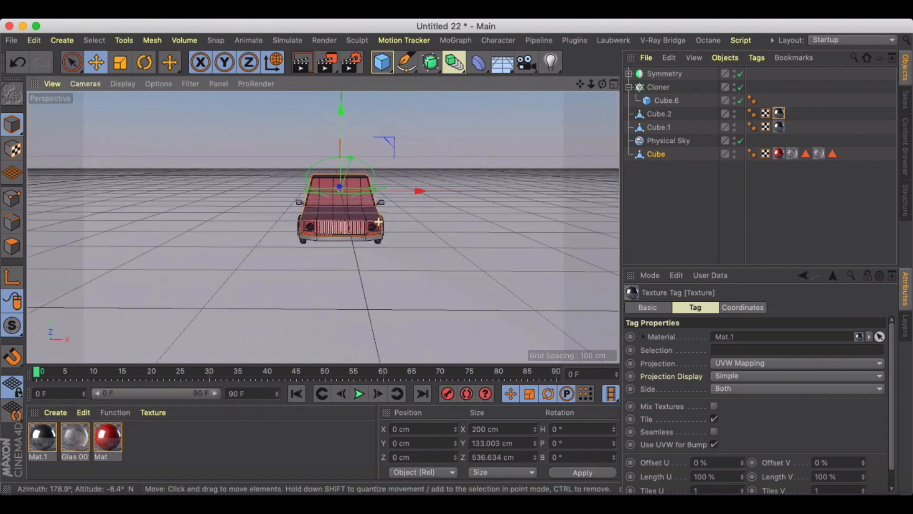
Apply Mat.1 to the Cloner holding the grille bars, and render the car from the front and side
scroll(229, 222, up, 6)
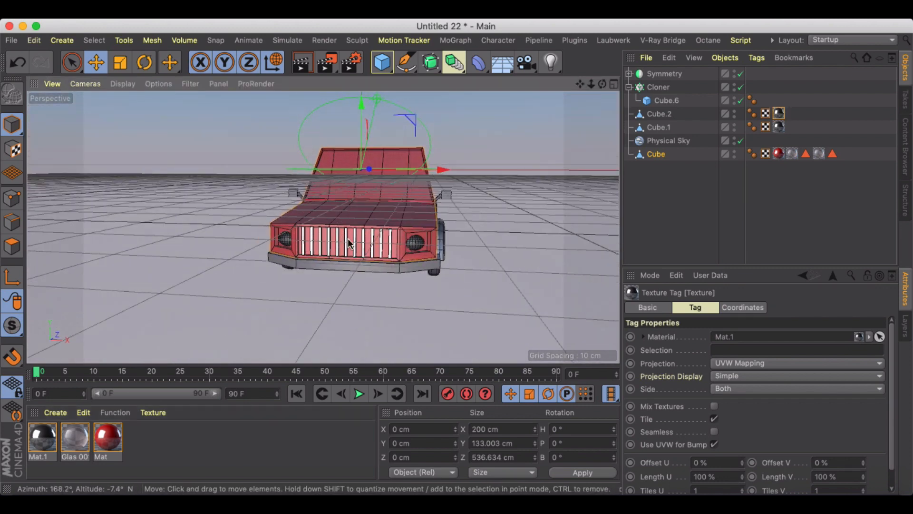
click(667, 101)
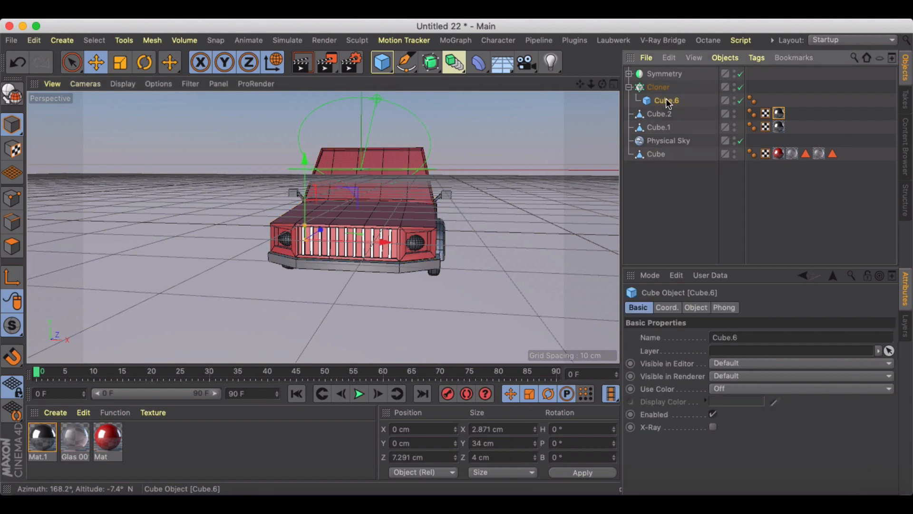
drag(50, 436, 659, 87)
click(321, 70)
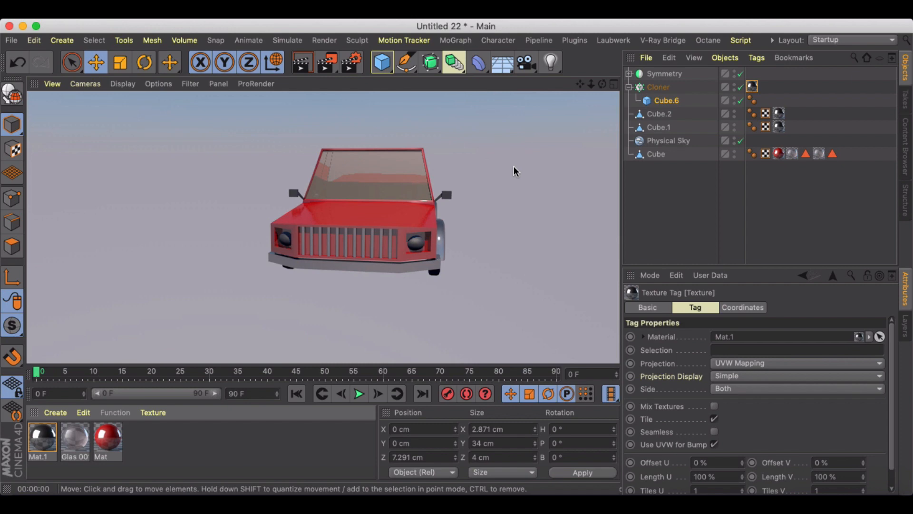
alt+drag(514, 166, 352, 165)
click(305, 62)
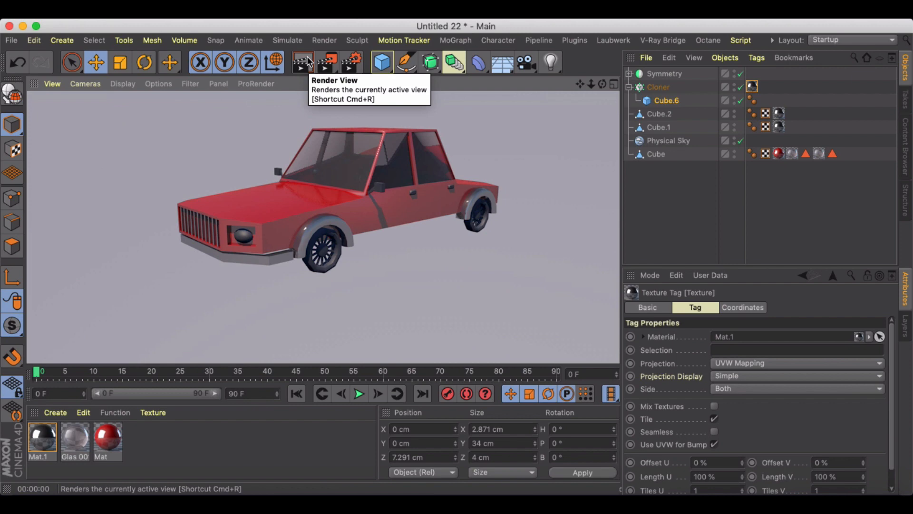
Create a new near-black material with a colour value (V) of 2%, and clear the Noise shader from its colour texture
click(158, 441)
click(60, 412)
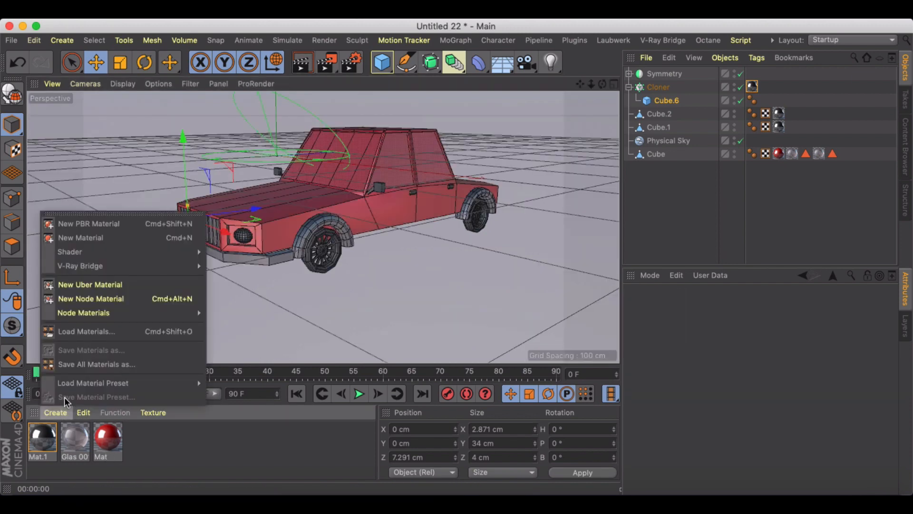
click(107, 237)
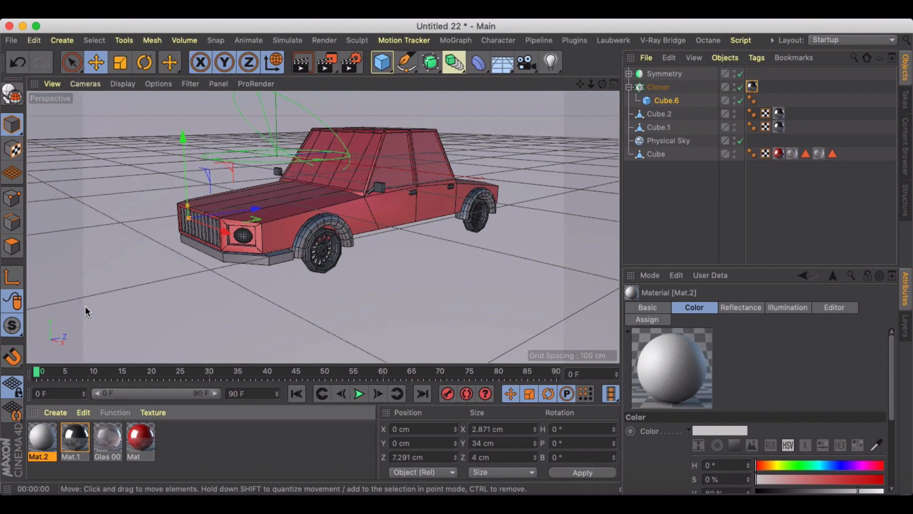
double_click(39, 435)
click(393, 198)
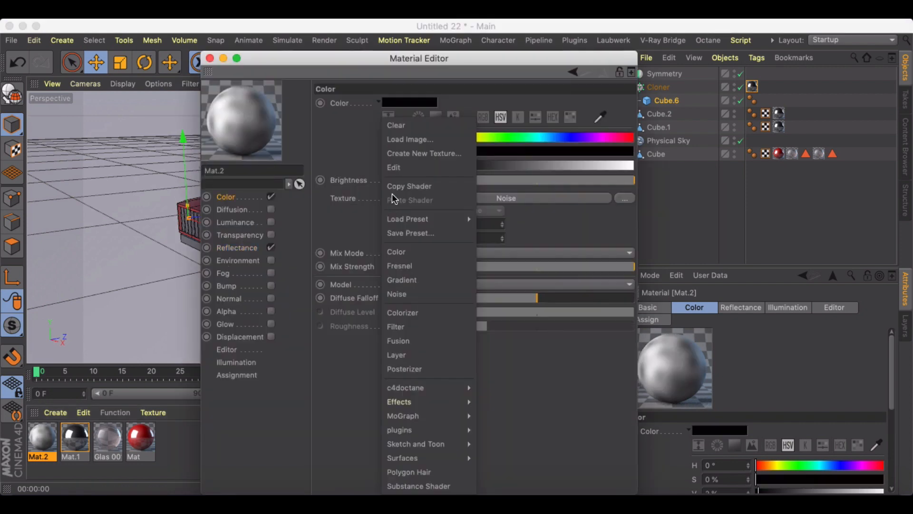
click(396, 125)
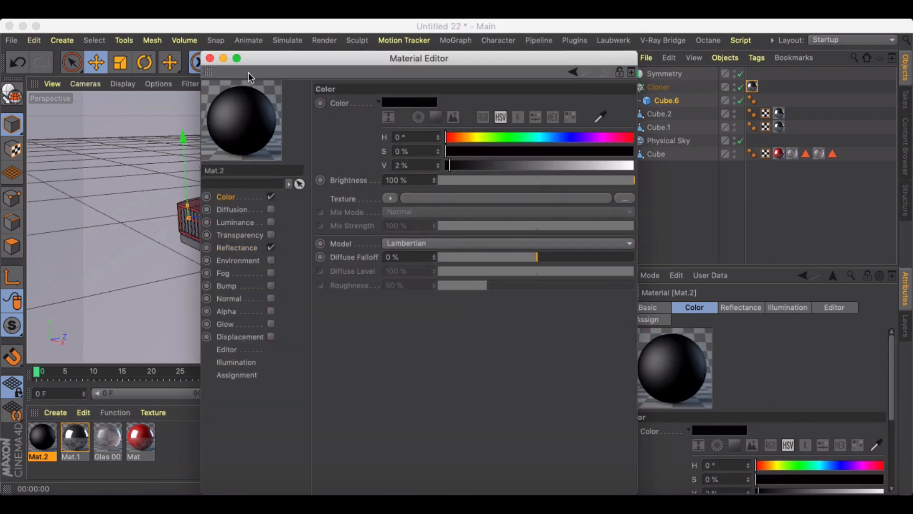
click(209, 59)
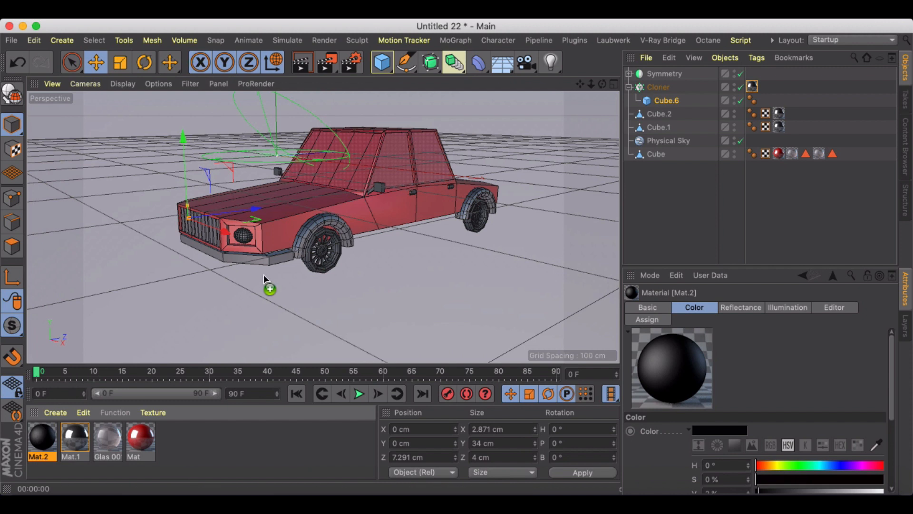
Apply the near-black material Mat.2 to the front and rear tyres, and select the Symmetry object containing the wheels
drag(303, 265, 312, 266)
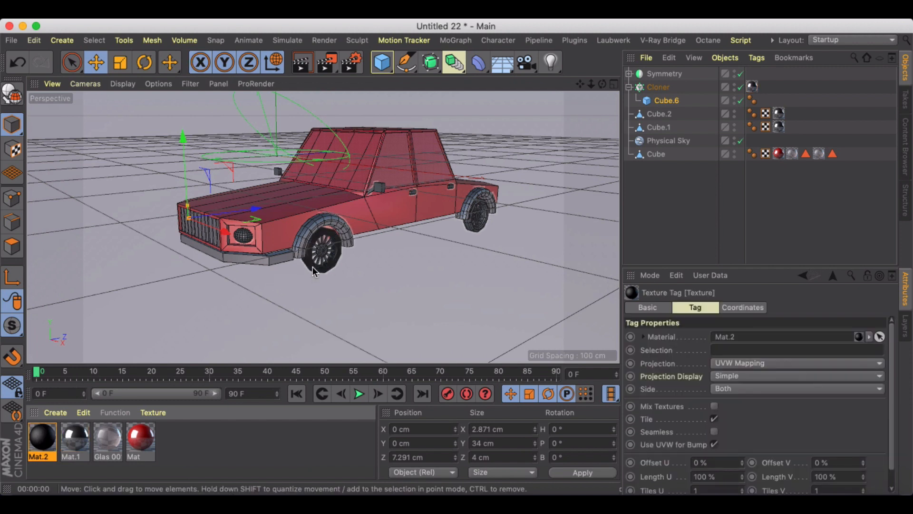
drag(134, 379, 472, 224)
scroll(319, 249, up, 6)
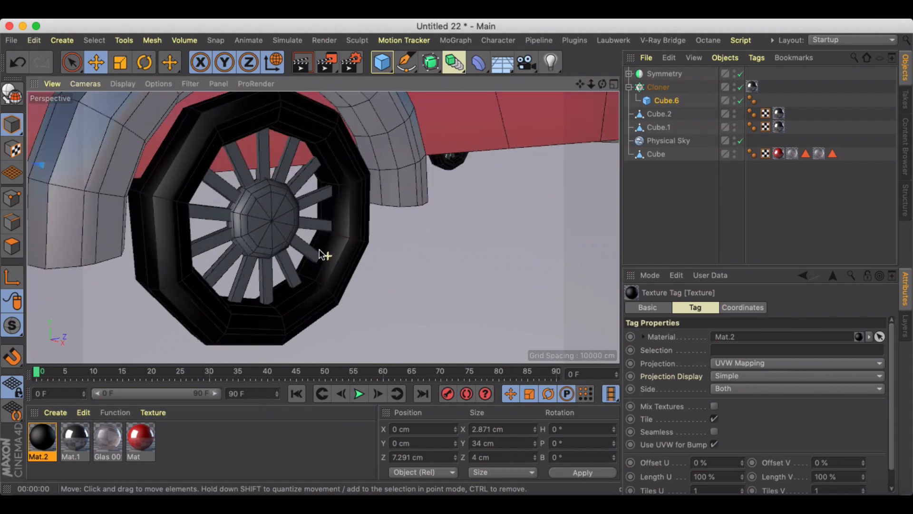
click(222, 185)
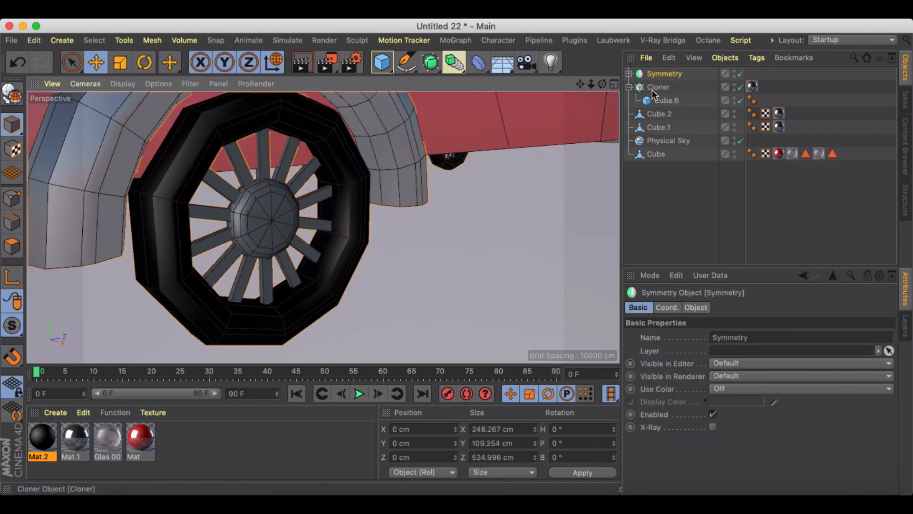
Apply the dark grey material Mat.1 to the spokes and the hub cylinder of the wheel in close view
click(628, 74)
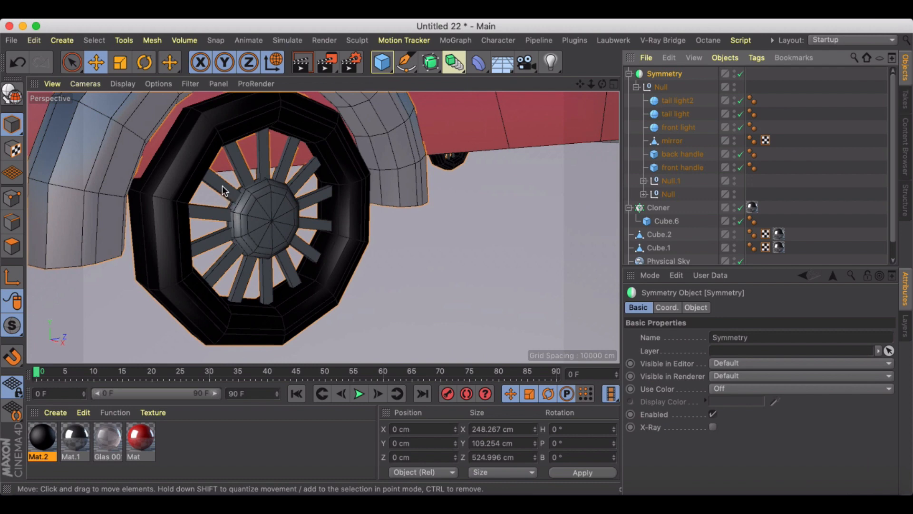
drag(75, 435, 201, 245)
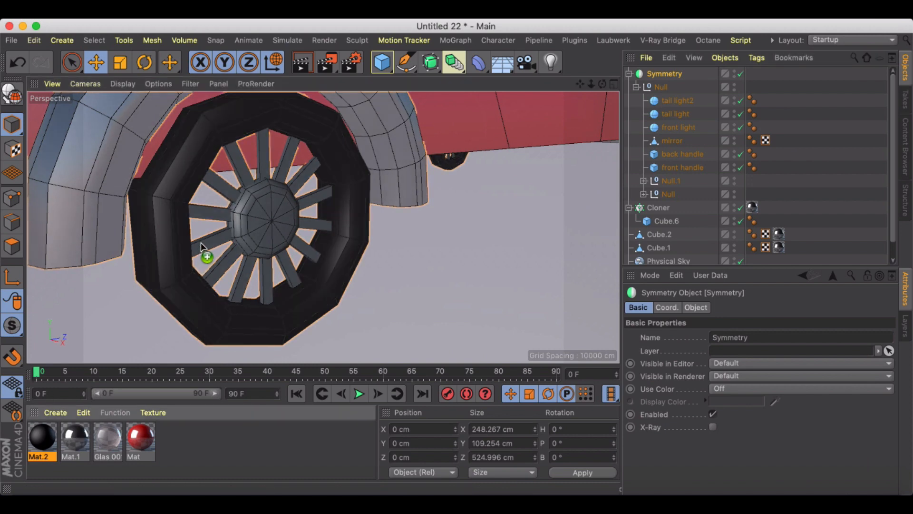
drag(210, 212, 210, 212)
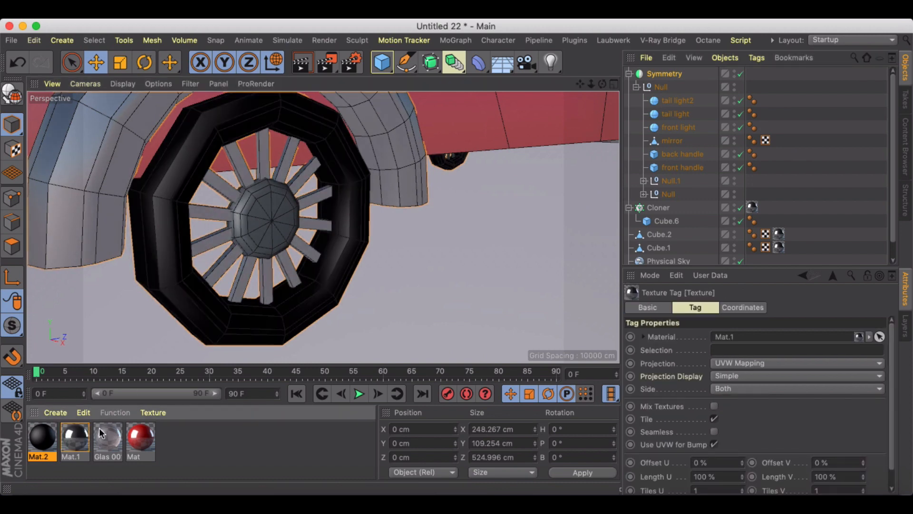
mouse_move(72, 435)
mouse_down()
mouse_move(265, 218)
mouse_move(260, 212)
mouse_up()
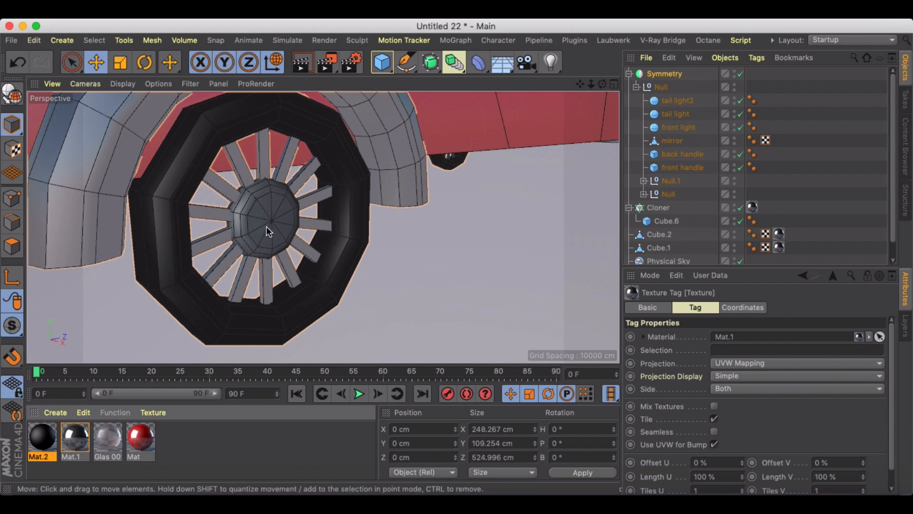
click(267, 232)
Copy the hub's Mat.1 texture tag to the Cylinder in Null.1, and render the view
click(765, 210)
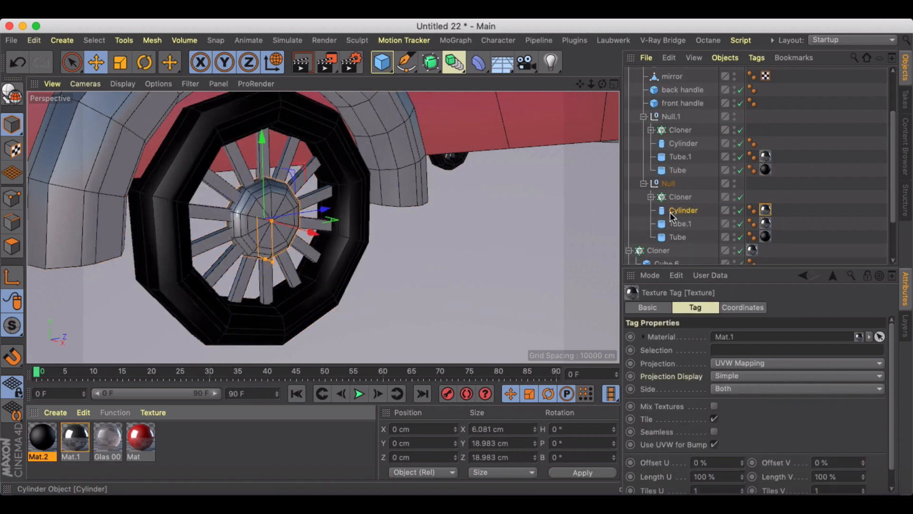
click(686, 145)
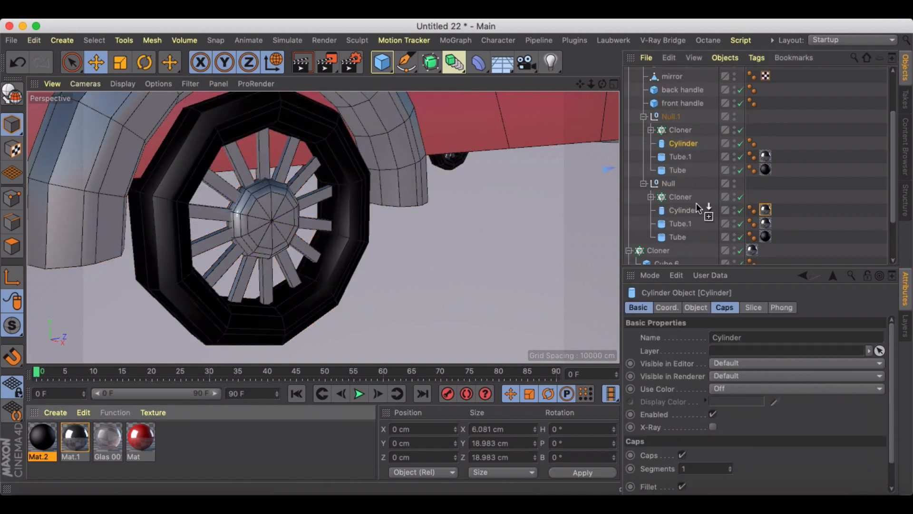
ctrl+drag(695, 202, 700, 142)
click(303, 64)
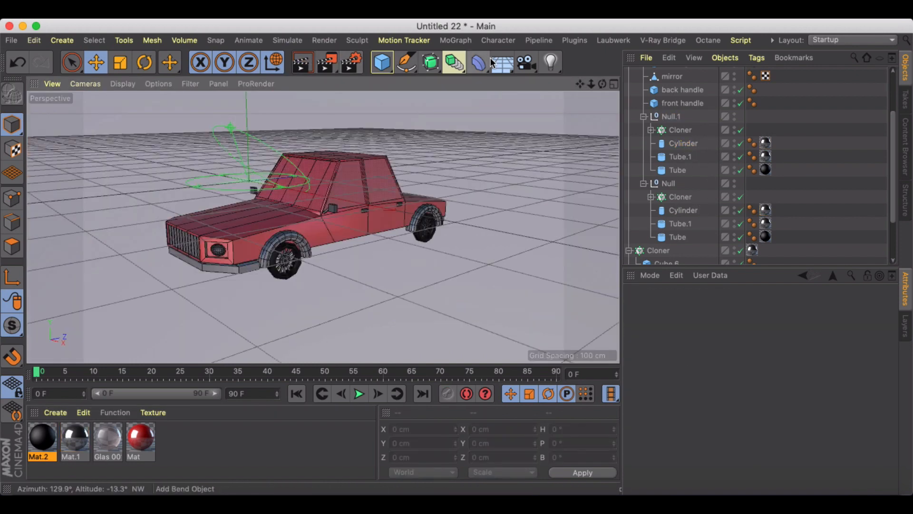
Add a Floor object, lower it to about -137 cm on Y beneath the tyres, and render the view
click(493, 62)
click(586, 80)
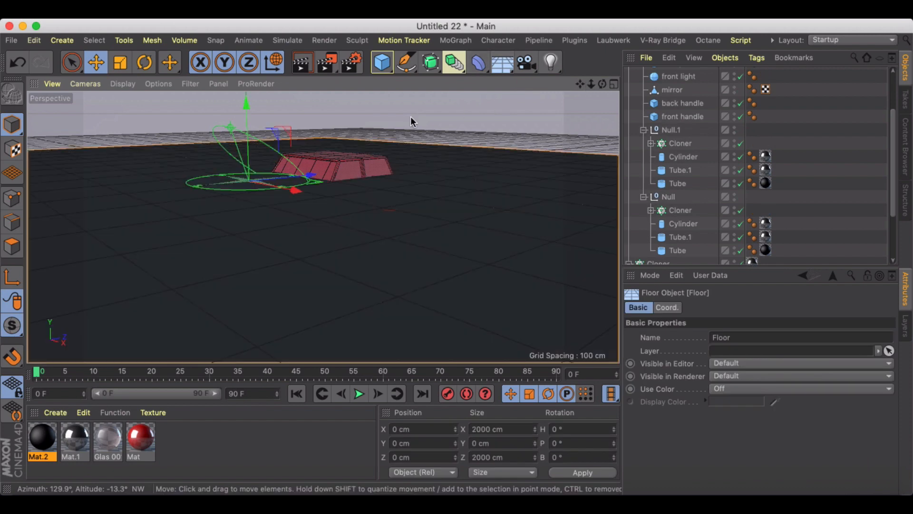
drag(244, 105, 249, 184)
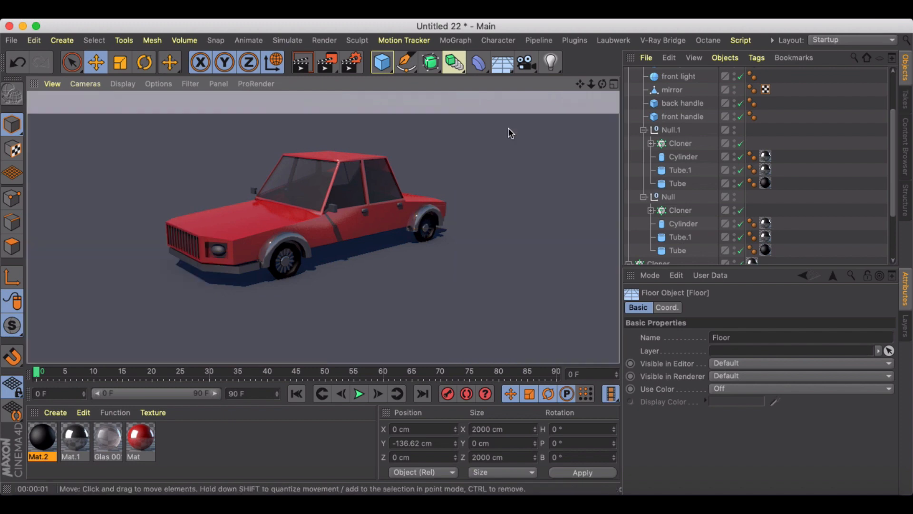
click(508, 128)
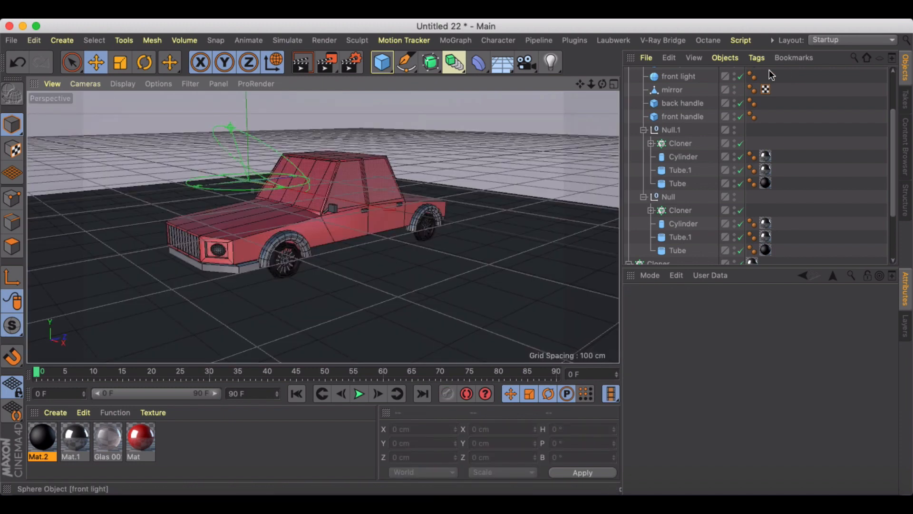
Collapse the Symmetry and Cloner hierarchies, delete the Phong tags from Cube.2, Cube.1 and Cube, and render the view
scroll(675, 104, up, 3)
click(628, 87)
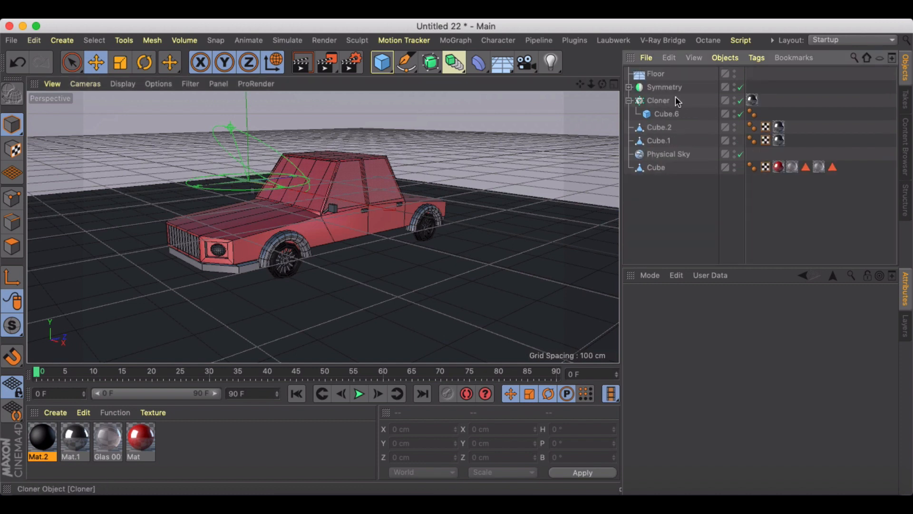
click(629, 100)
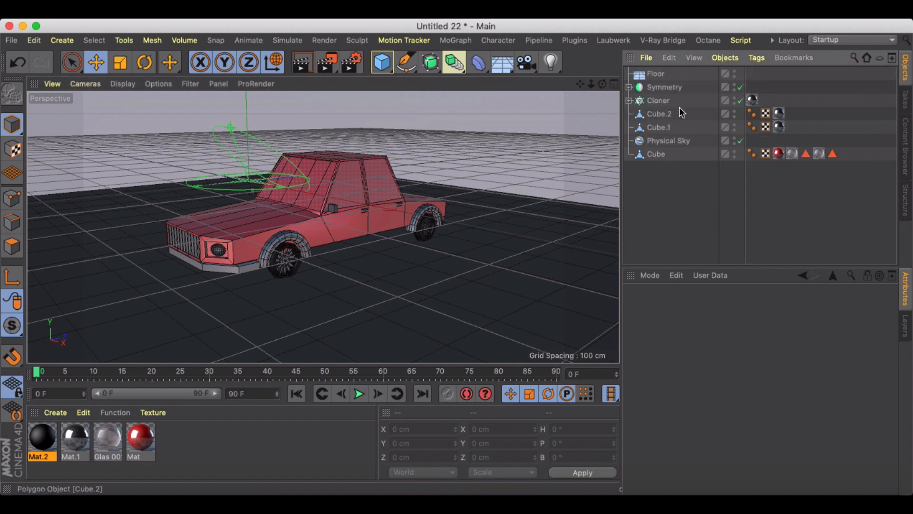
click(751, 114)
key(Delete)
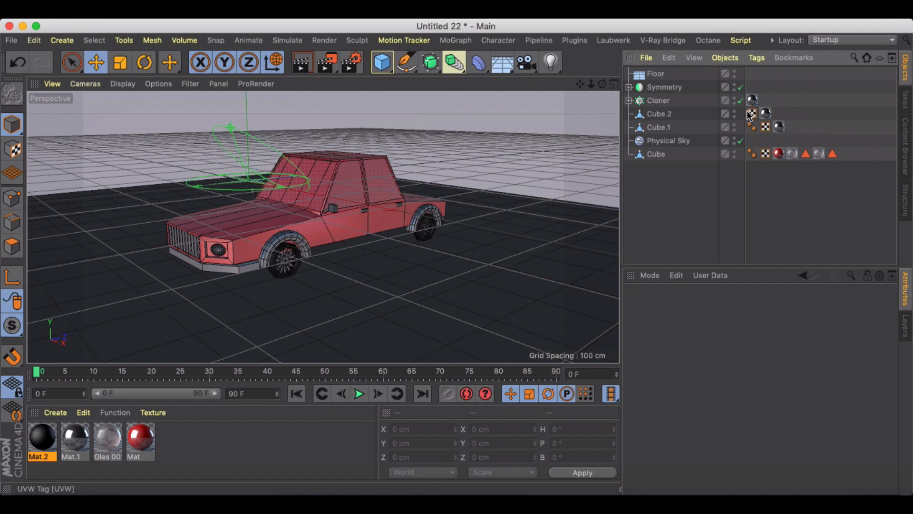
click(752, 126)
key(Delete)
click(751, 152)
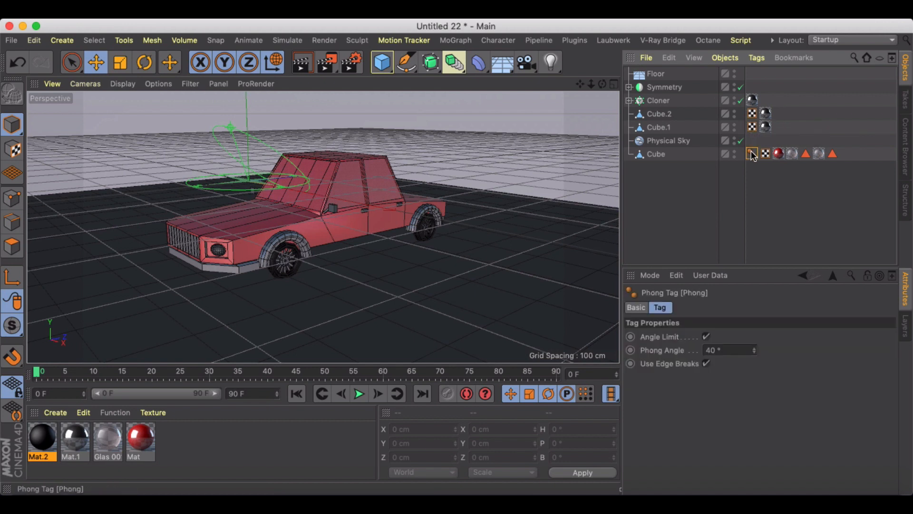
key(Delete)
click(302, 62)
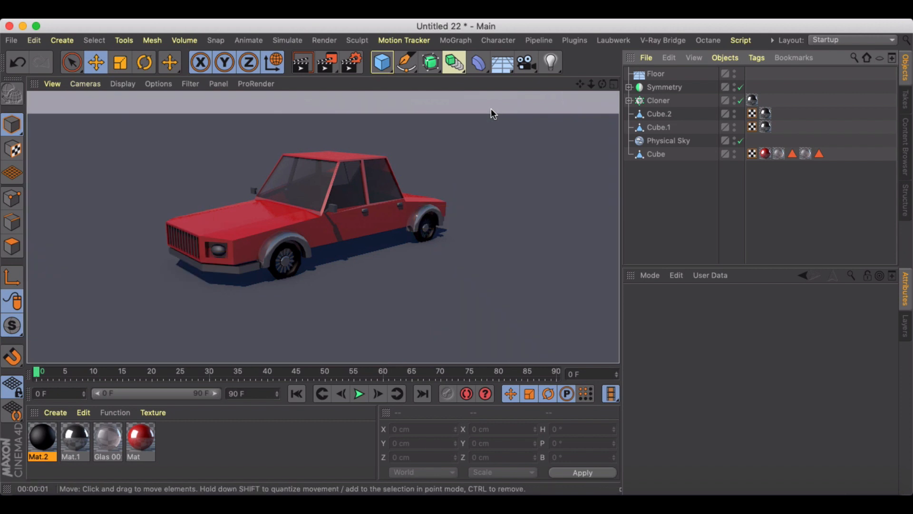
Select the end face of the front bumper Cube.1 and move it forward so the bumper stops short of the wheel
click(344, 224)
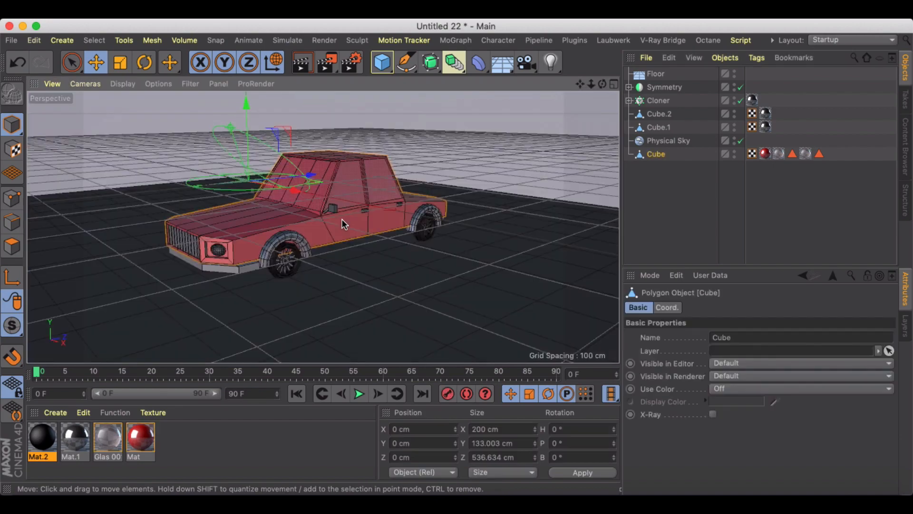
alt+drag(332, 196, 459, 258)
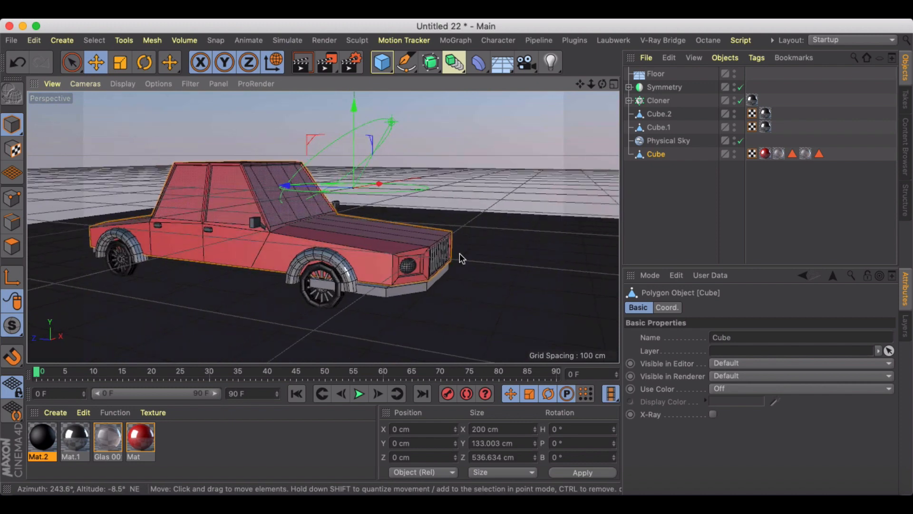
click(397, 290)
scroll(306, 279, up, 6)
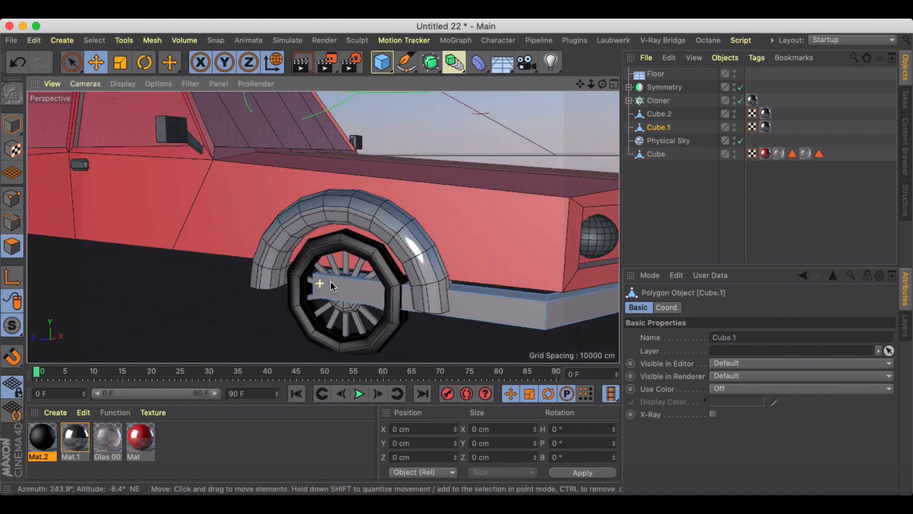
drag(241, 295, 292, 335)
alt+drag(359, 332, 433, 311)
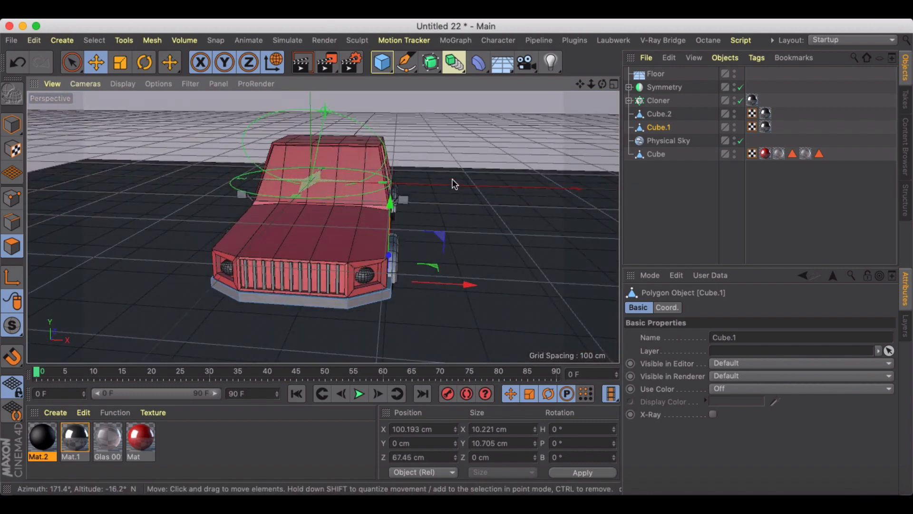
alt+drag(454, 184, 362, 226)
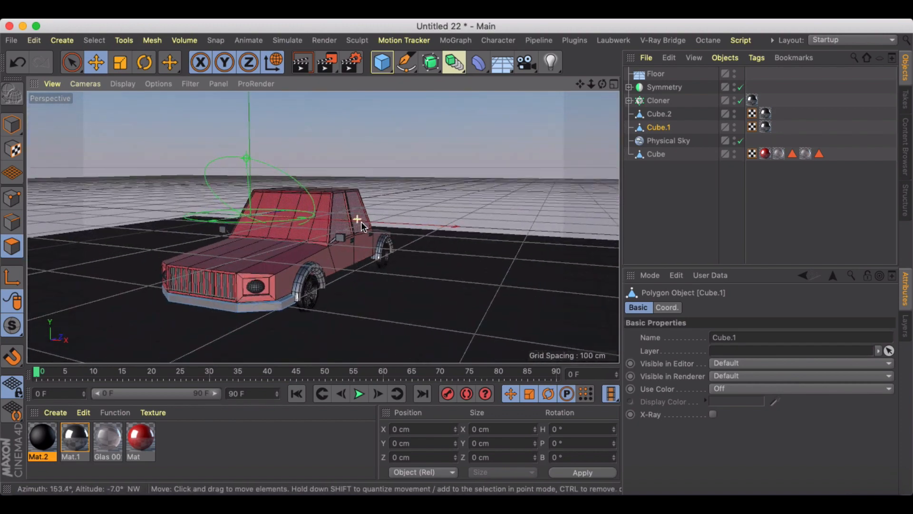
alt+right_drag(362, 226, 276, 258)
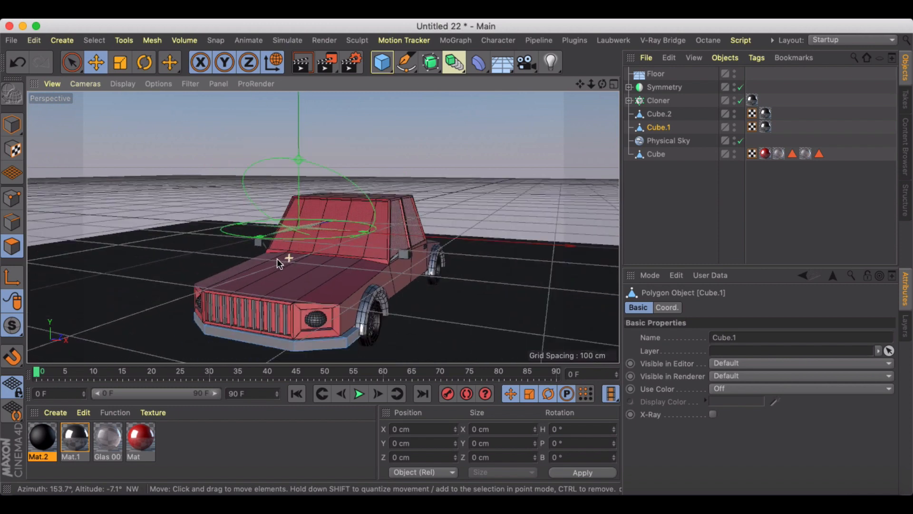
alt+drag(277, 259, 332, 244)
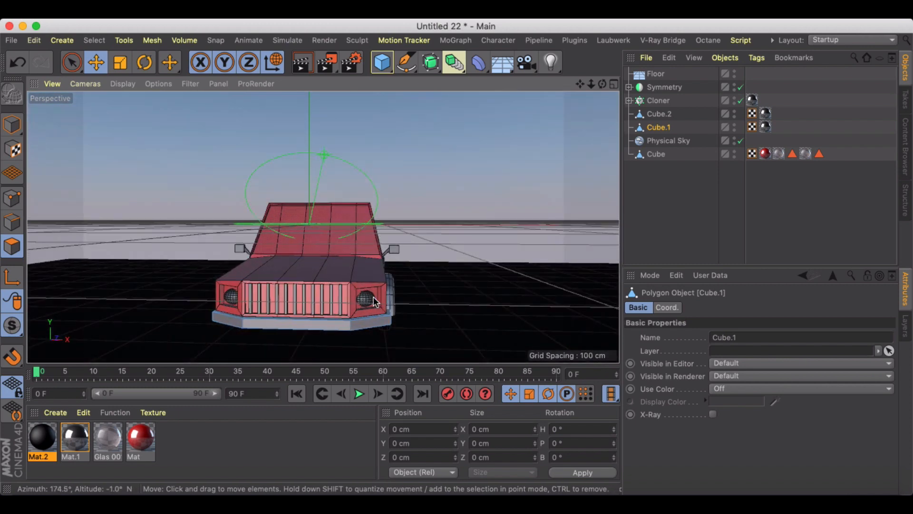
alt+drag(329, 267, 291, 268)
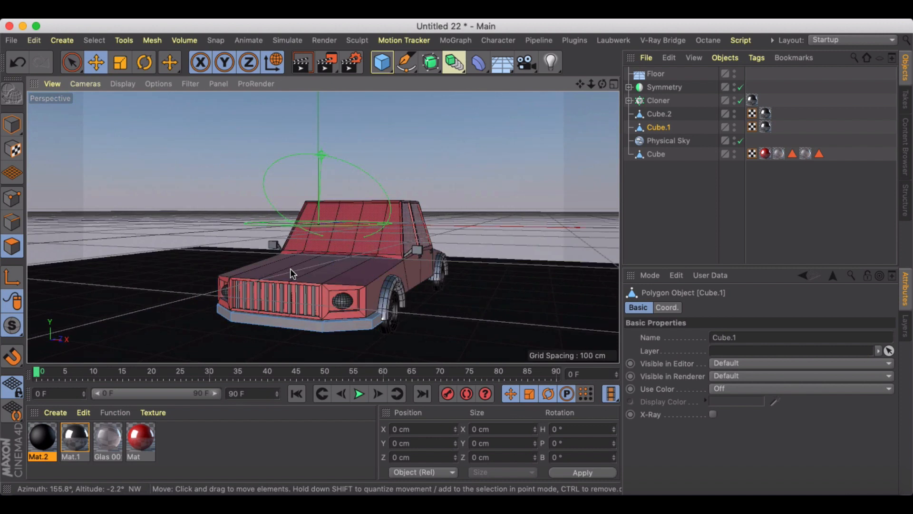